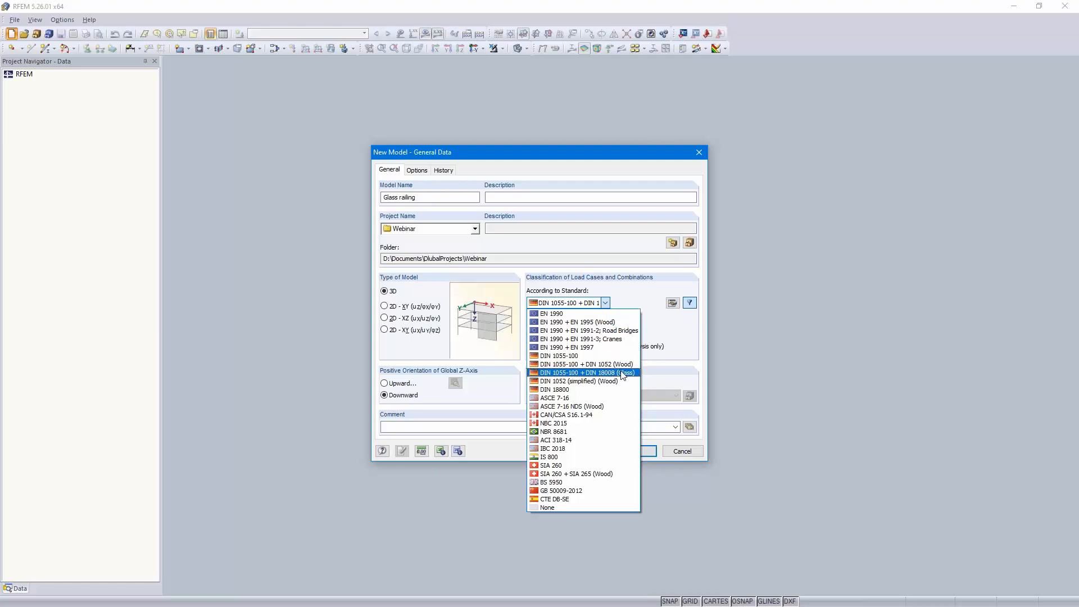
# Select DIN 1055-100 + DIN 18008 (Glass) as the load classification standard and create the Glass railing model
pyautogui.click(623, 373)
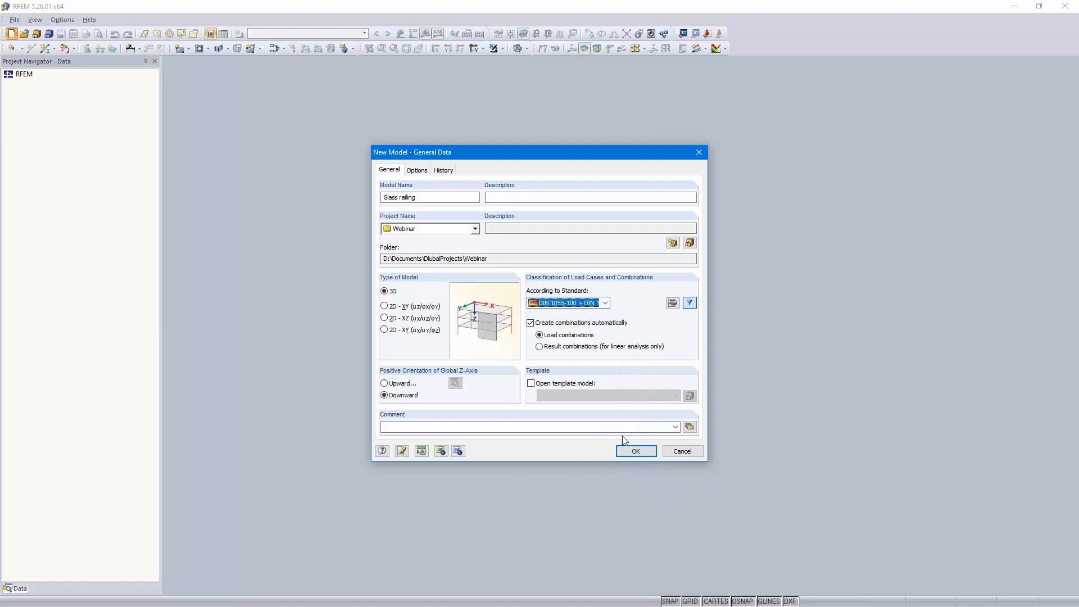
pyautogui.click(630, 453)
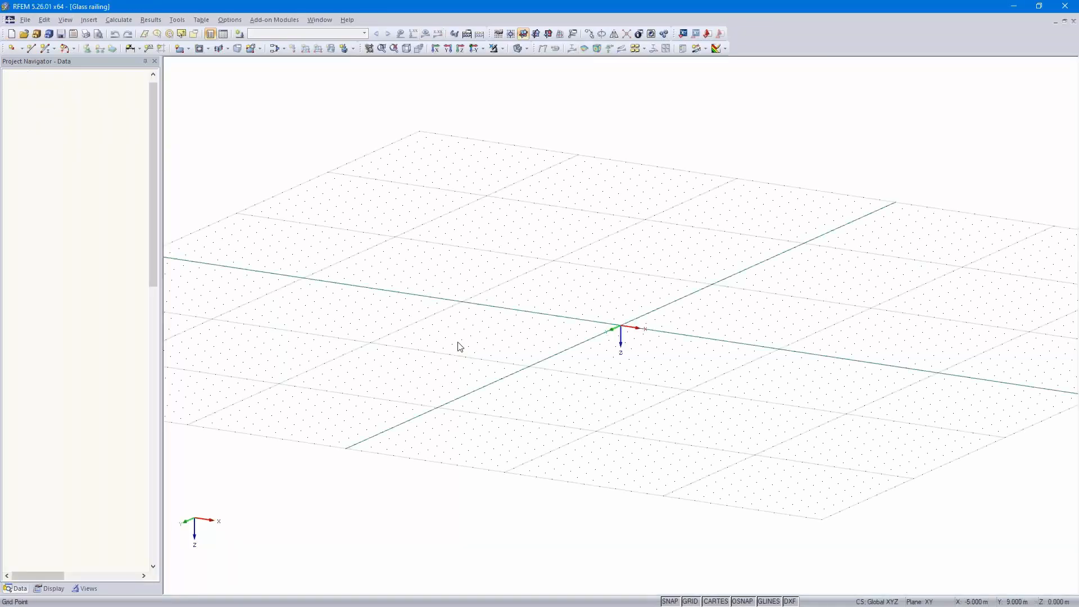
# Set XZ as the work plane and draw a rectangular surface about 1 m by 1 m starting at the origin
pyautogui.click(548, 35)
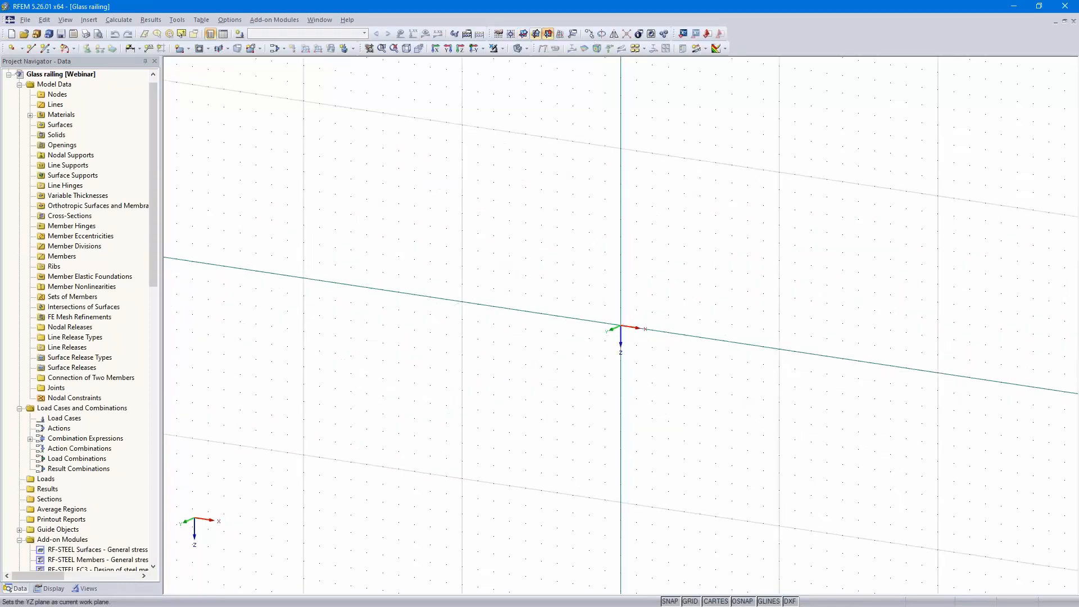
pyautogui.click(473, 49)
pyautogui.scroll(2, 712, 316)
pyautogui.scroll(4, 710, 309)
pyautogui.moveTo(709, 309); pyautogui.dragTo(678, 413, button='middle')
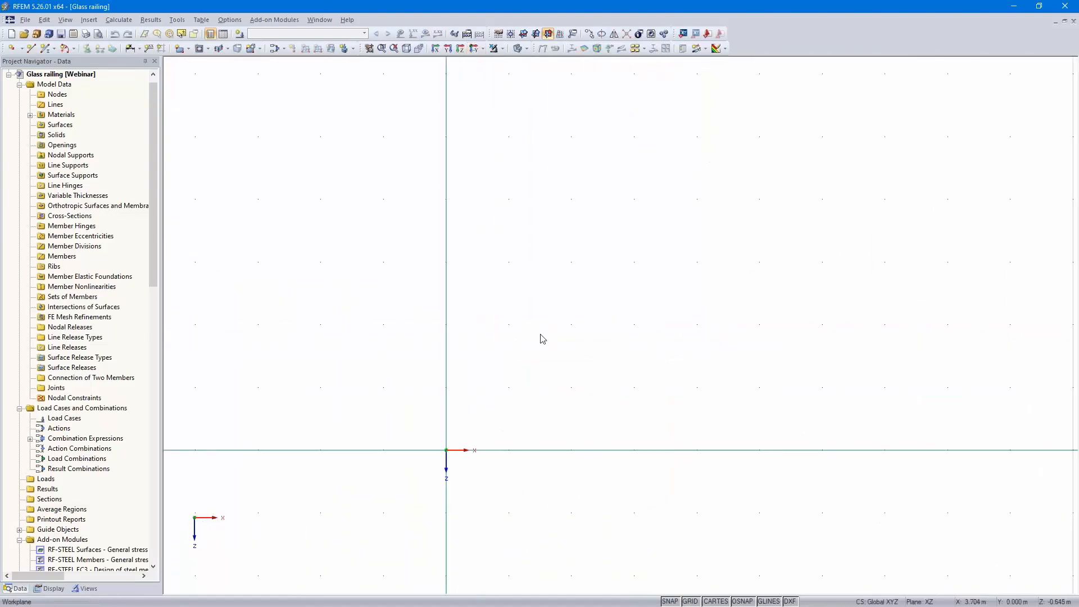
pyautogui.click(188, 50)
pyautogui.click(201, 61)
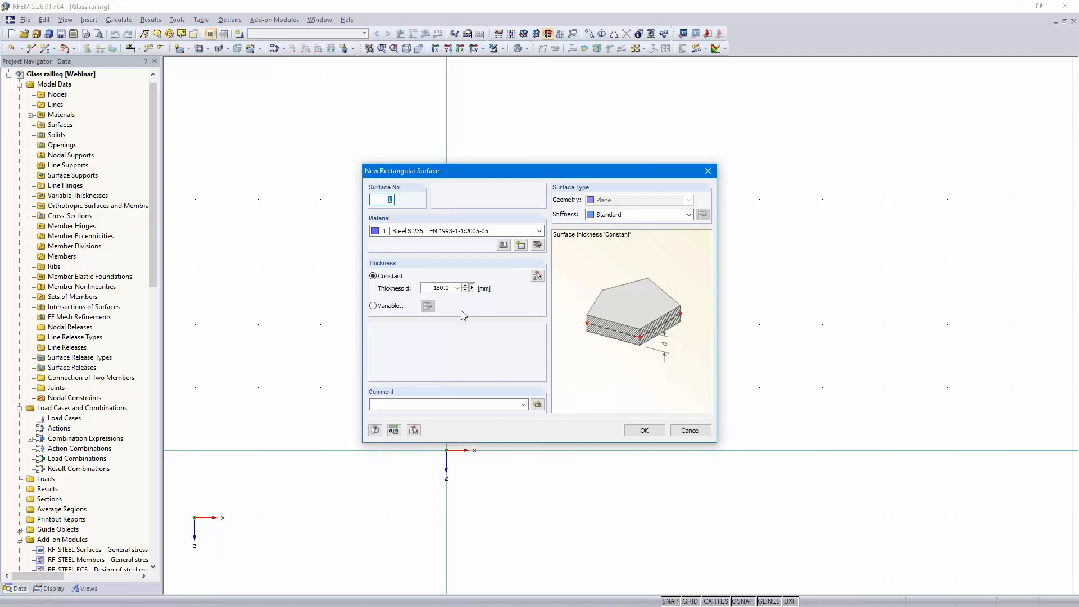
pyautogui.click(641, 430)
pyautogui.click(446, 450)
pyautogui.click(508, 387)
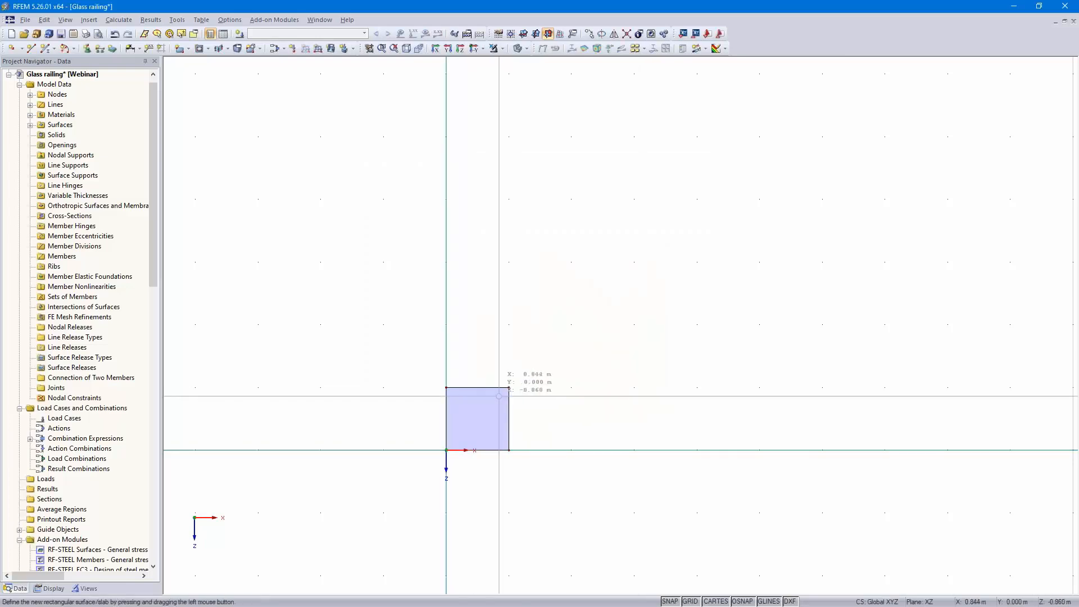
# Copy the surface's bottom edge line once with a displacement of dz -0.1 m
pyautogui.scroll(2, 529, 418)
pyautogui.scroll(5, 699, 320)
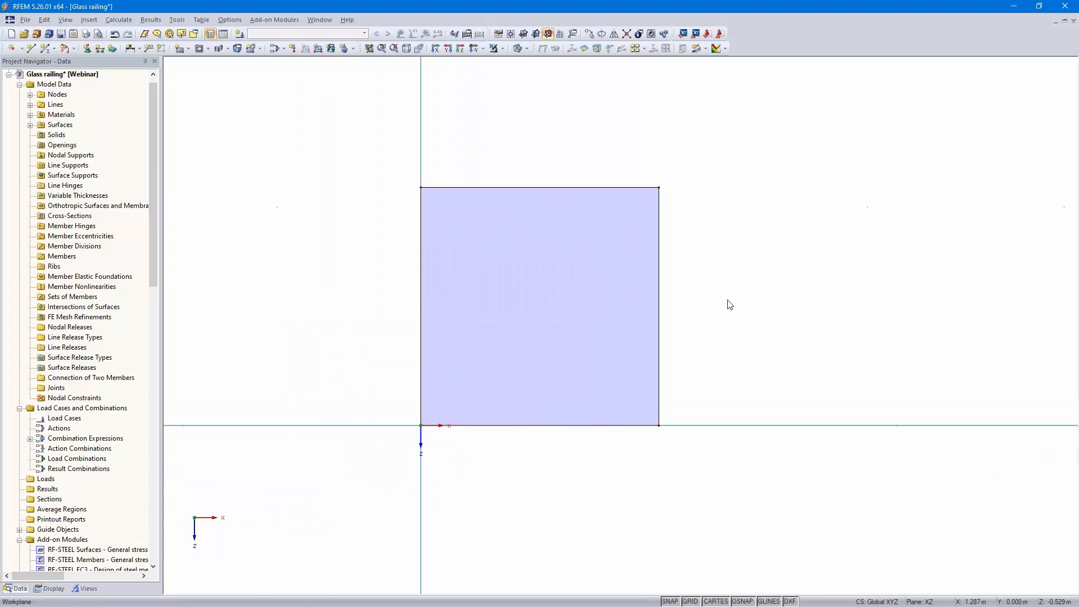
pyautogui.scroll(-1, 865, 298)
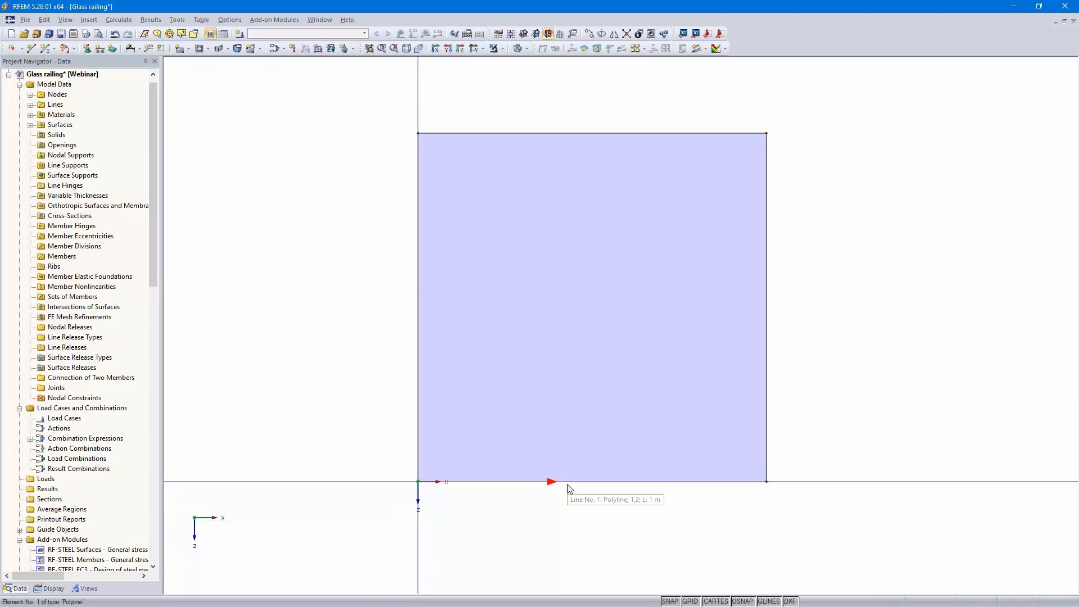
pyautogui.click(550, 239)
pyautogui.click(590, 33)
pyautogui.click(397, 206)
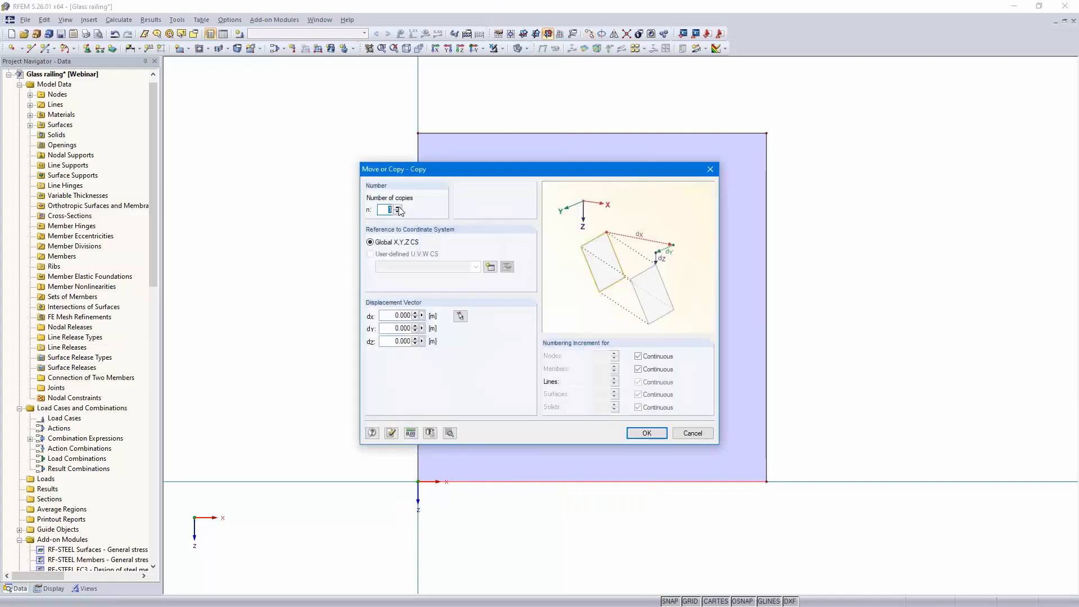
pyautogui.click(391, 342)
pyautogui.write('-.1')
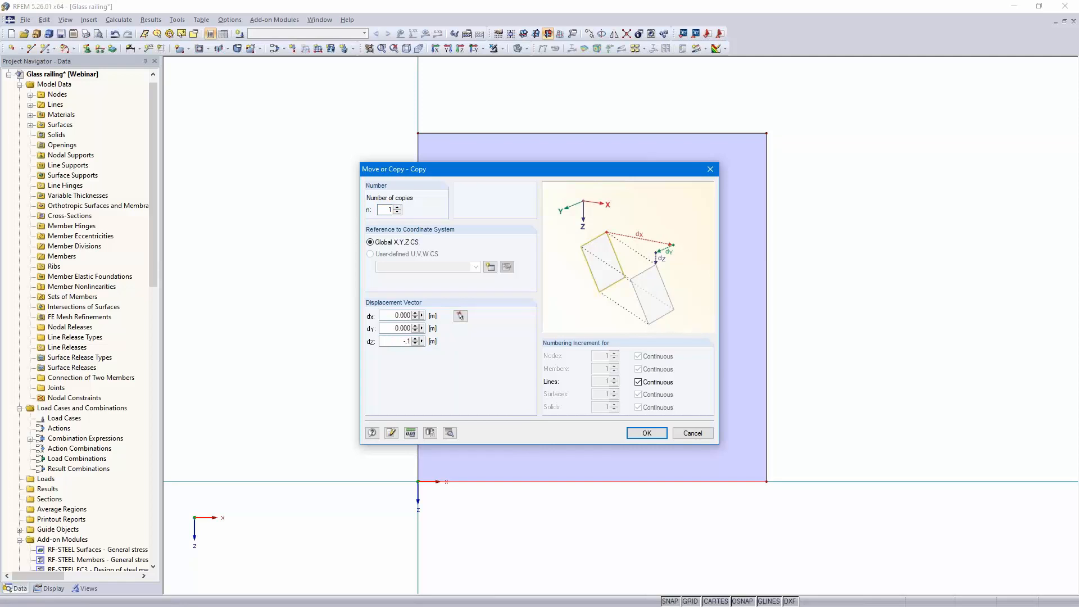
pyautogui.click(644, 433)
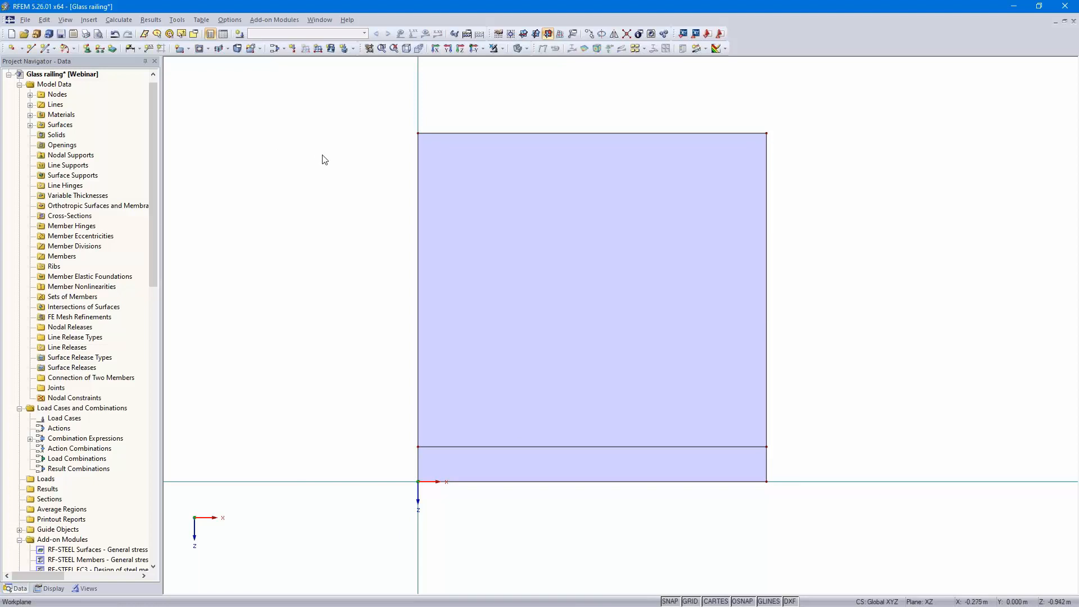
# Create load case LC1 described as Self-weight with the Permanent action category
pyautogui.click(240, 35)
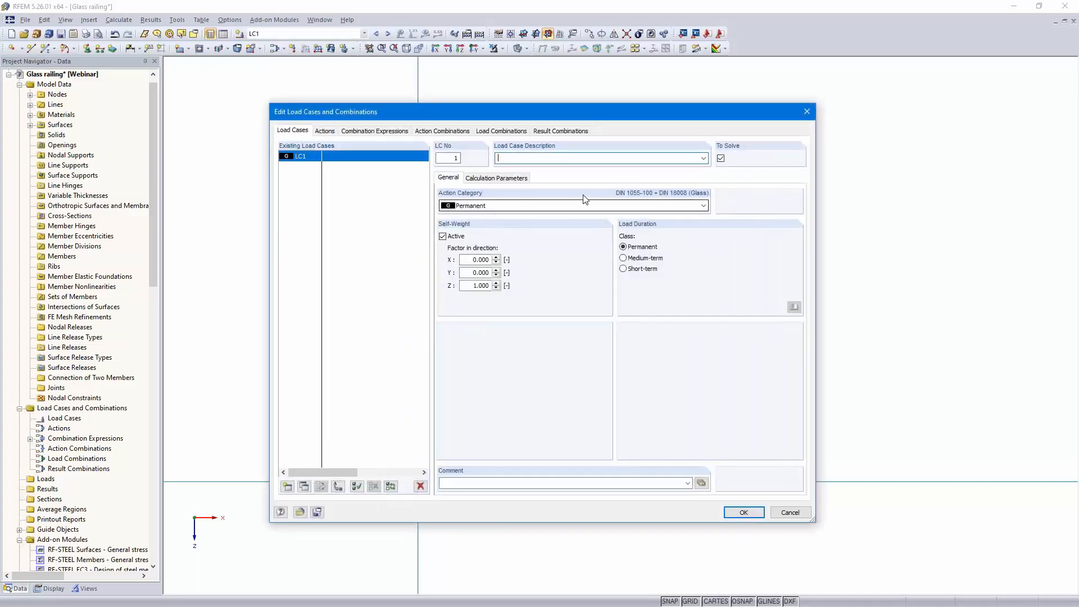
pyautogui.click(703, 158)
pyautogui.click(616, 169)
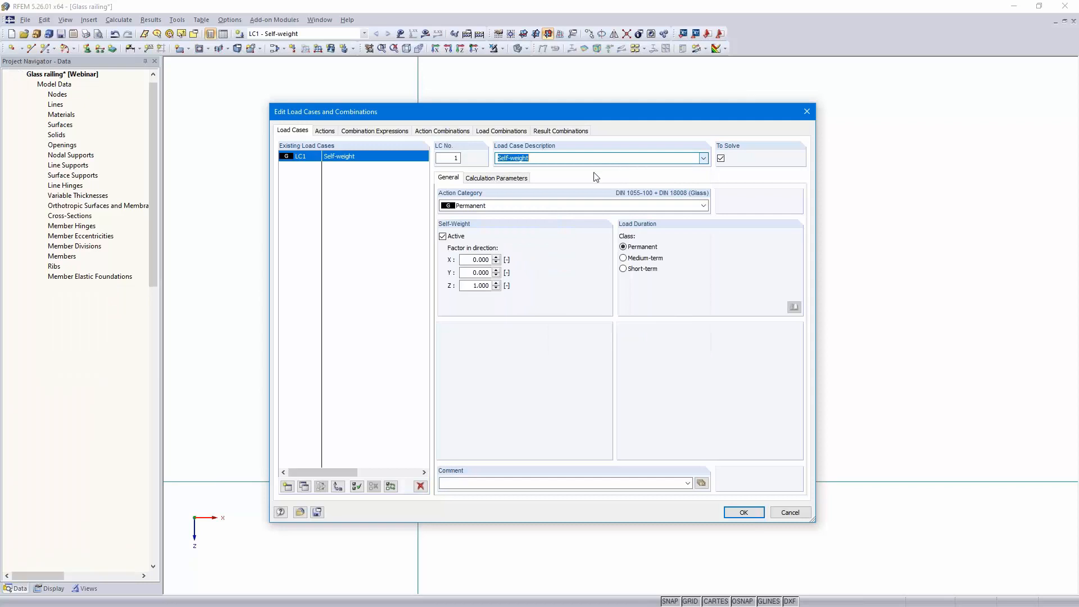
pyautogui.click(475, 209)
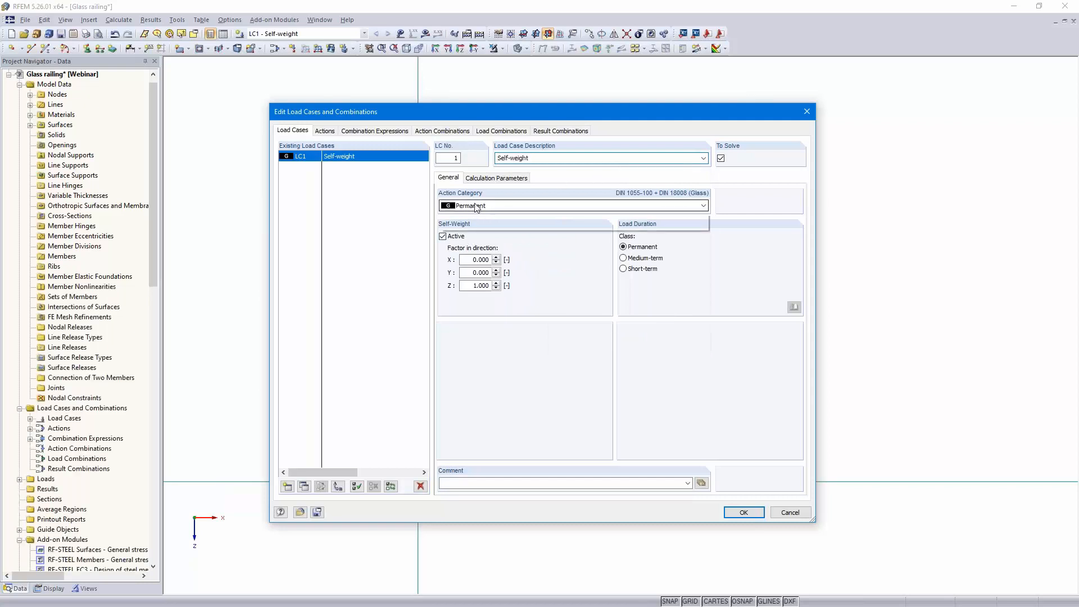
pyautogui.click(477, 208)
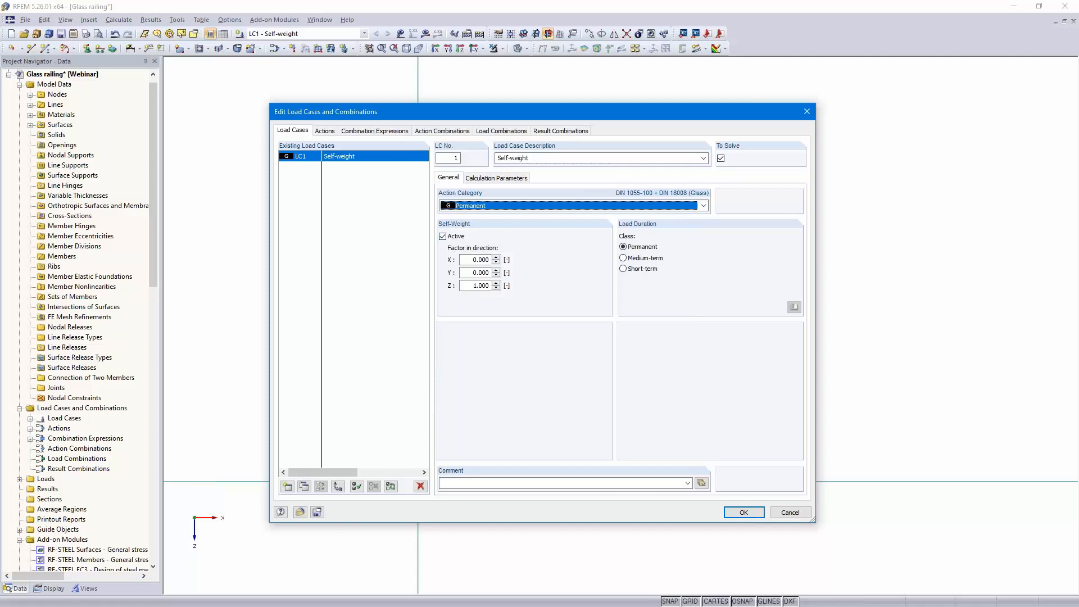
# Add load case LC2 described as Beam load, category Imposed - Category A: domestic, residential areas
pyautogui.click(287, 488)
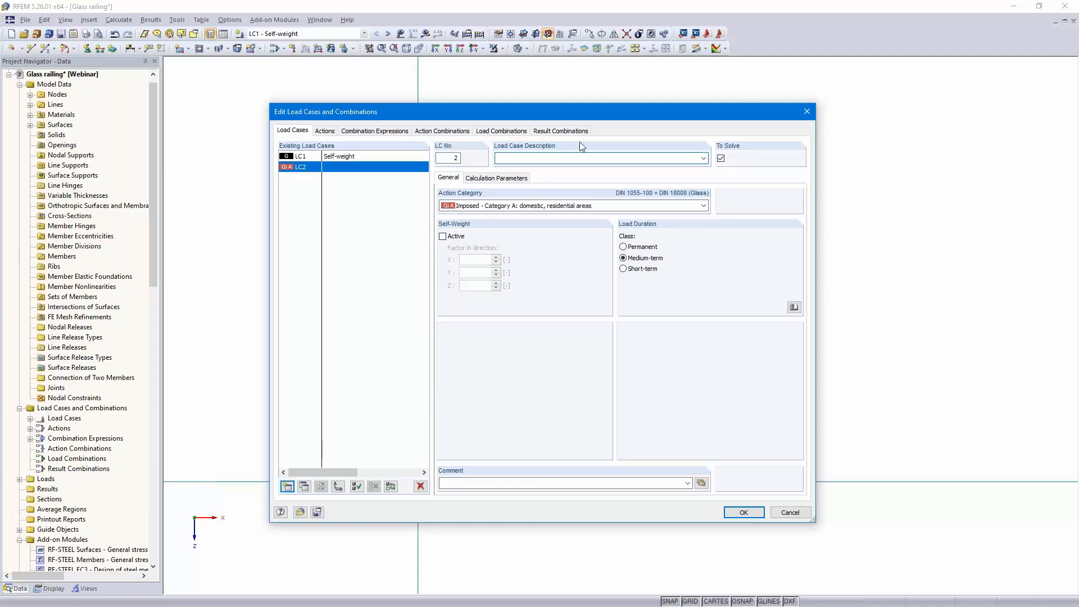
pyautogui.write('Beam load')
pyautogui.click(554, 206)
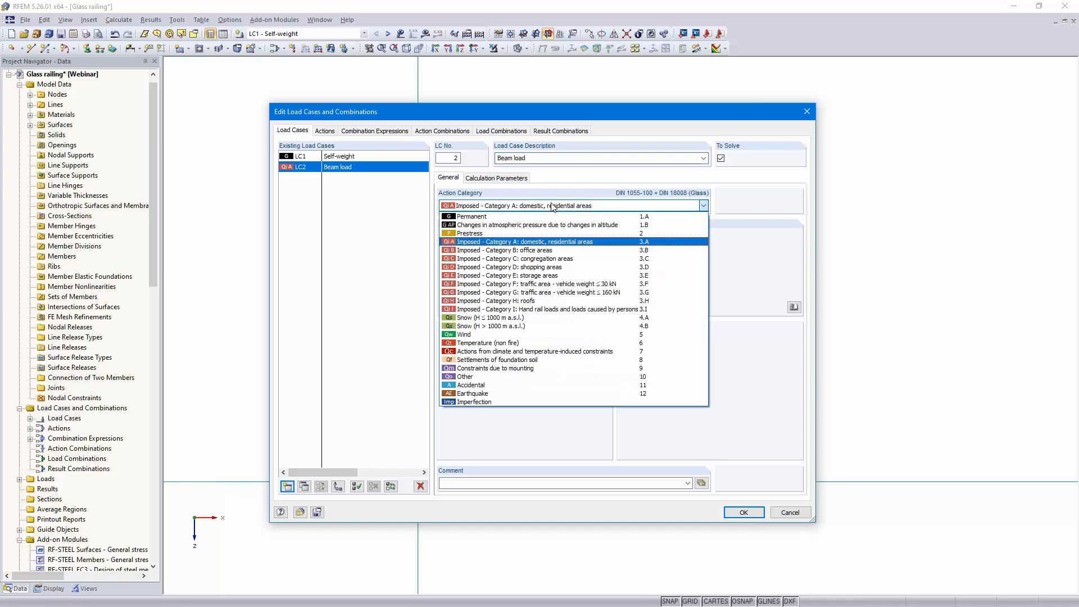
pyautogui.click(553, 207)
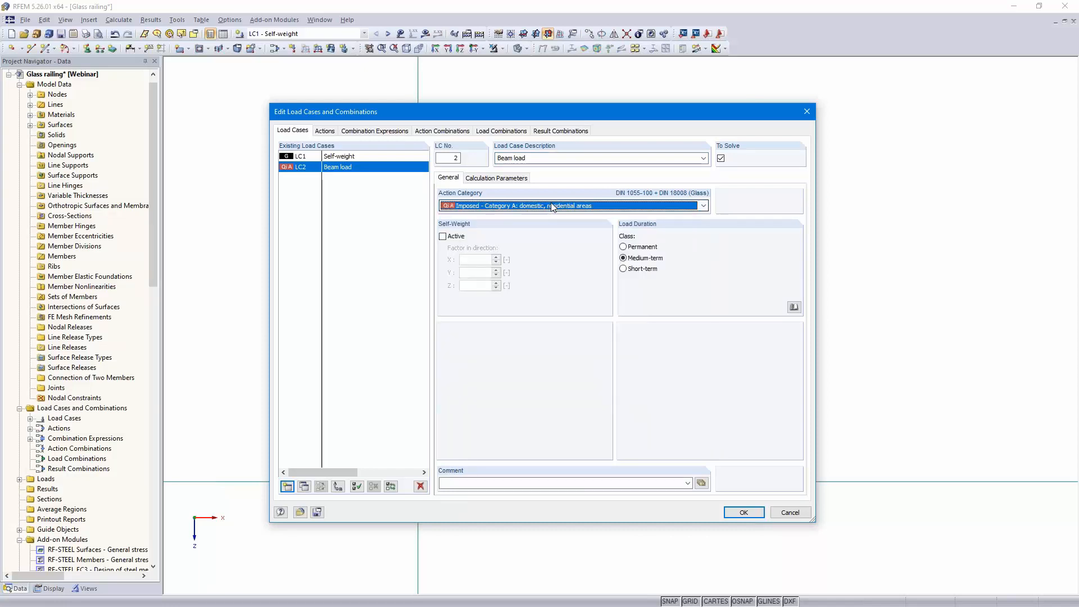
# Add load case LC3 described as Wind with the Wind action category
pyautogui.click(287, 486)
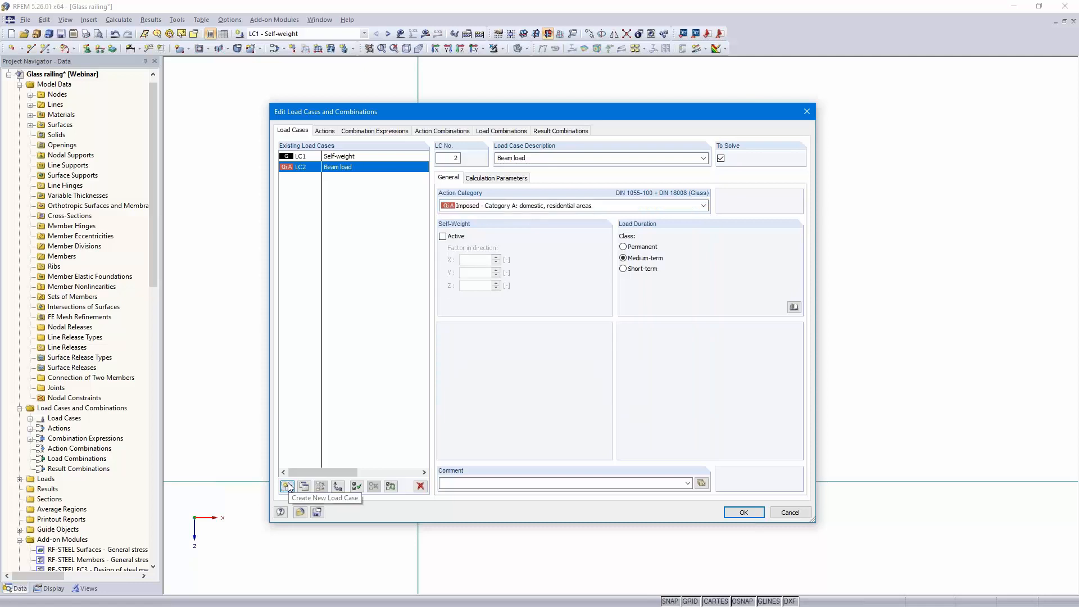
pyautogui.click(702, 158)
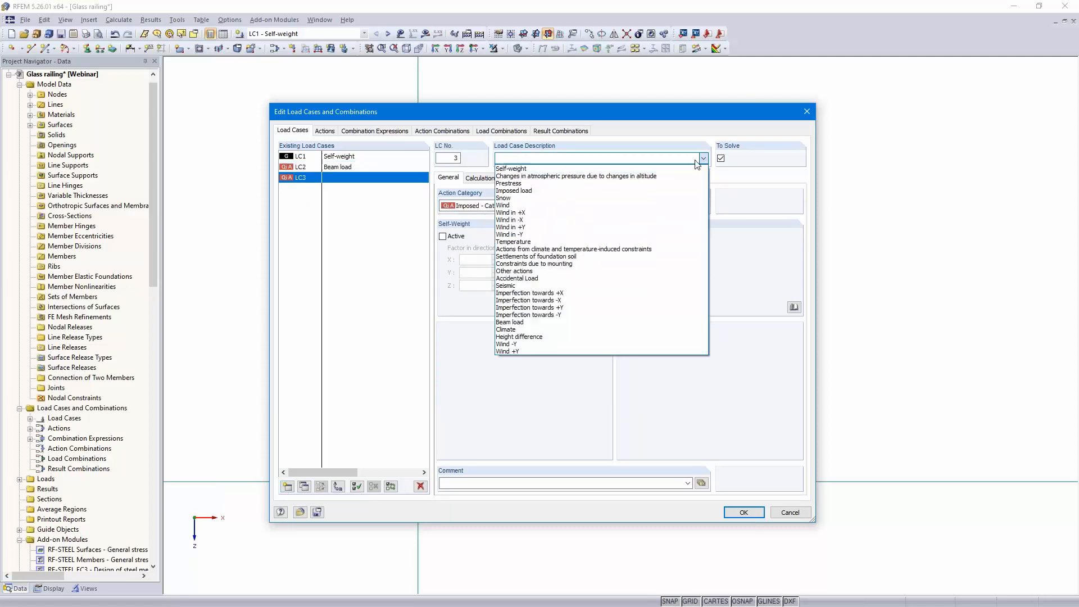
pyautogui.click(556, 206)
pyautogui.click(519, 209)
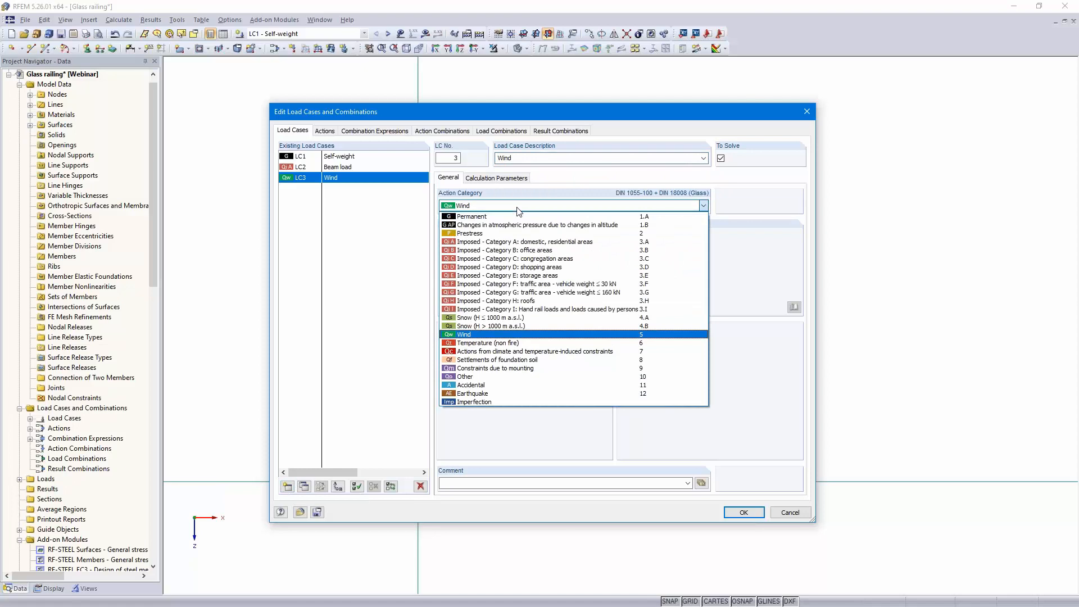
pyautogui.click(518, 209)
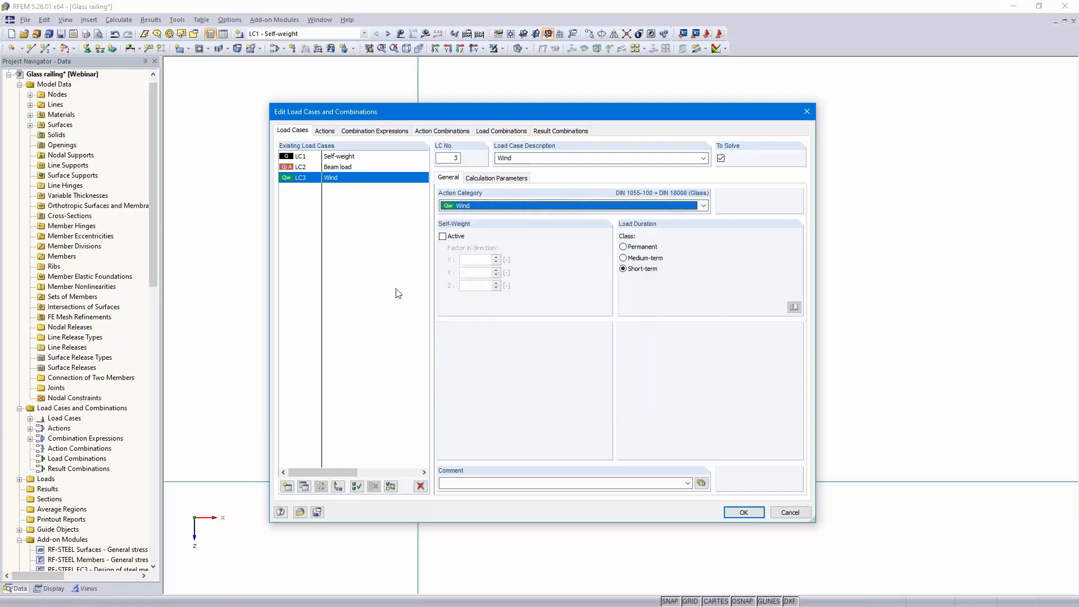
# Review the generated actions and the combination expressions CE1 to CE4
pyautogui.click(326, 132)
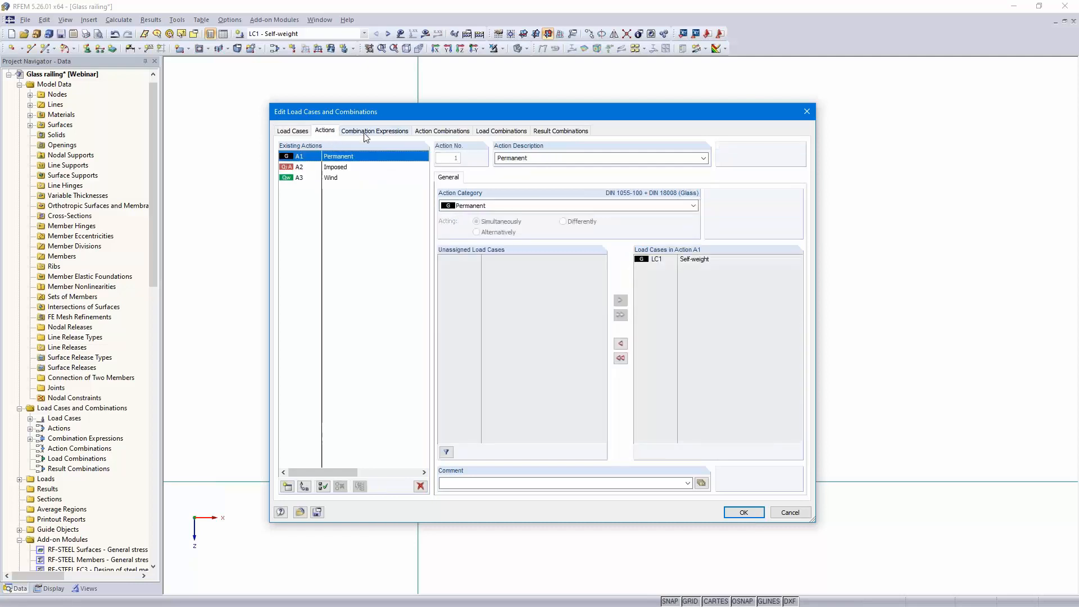
pyautogui.click(381, 132)
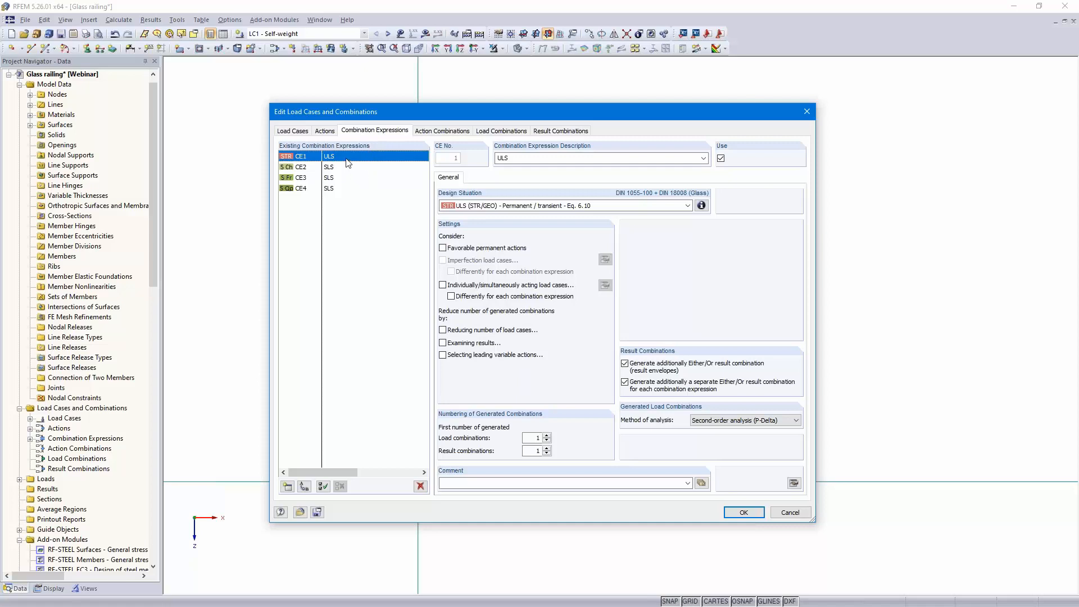
pyautogui.click(345, 168)
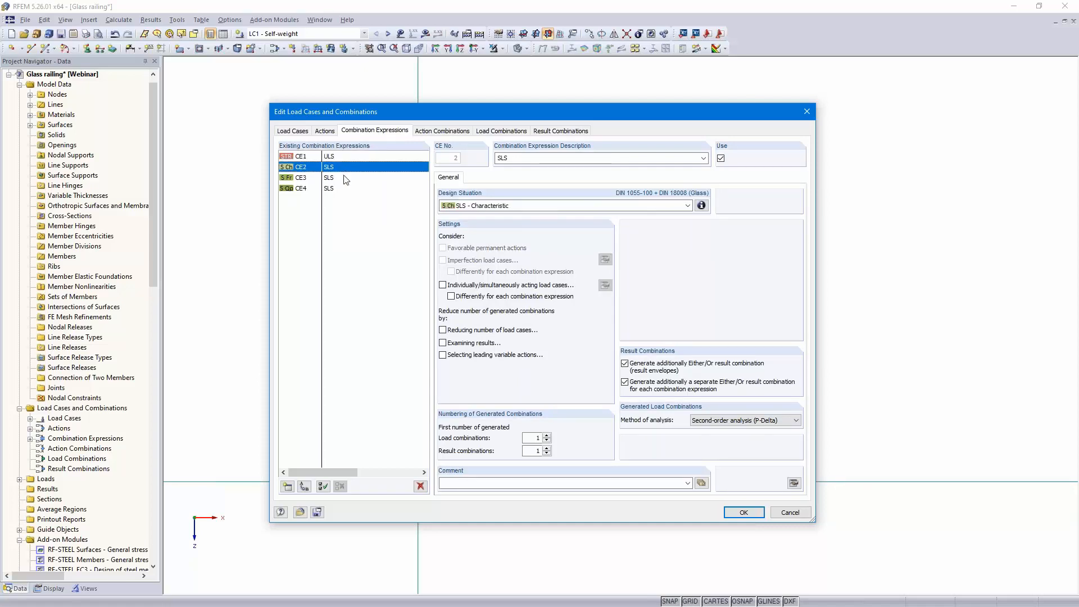
pyautogui.click(345, 178)
pyautogui.click(346, 189)
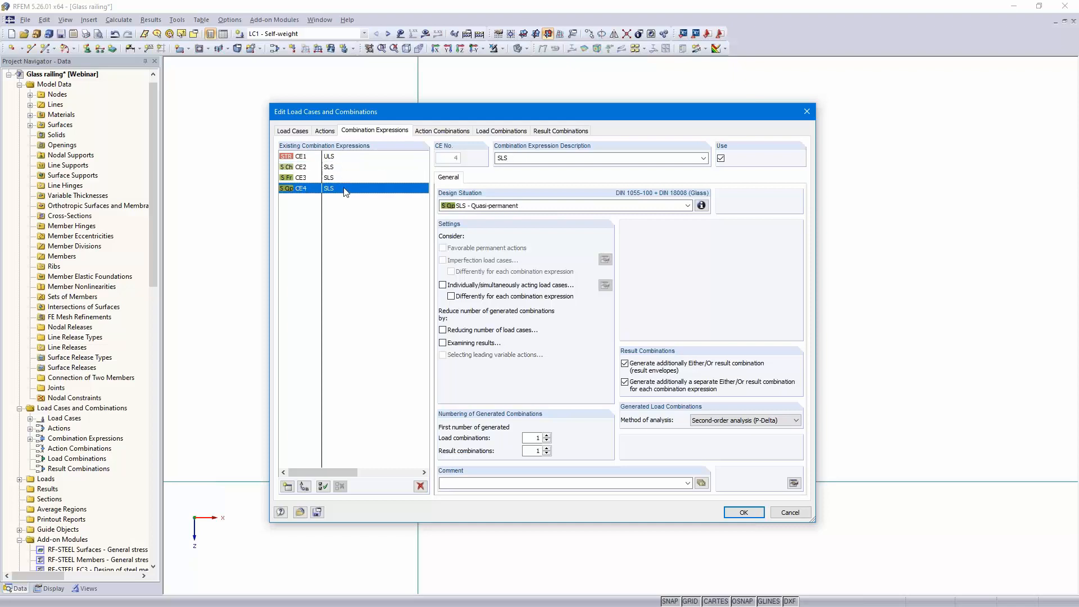
pyautogui.click(444, 131)
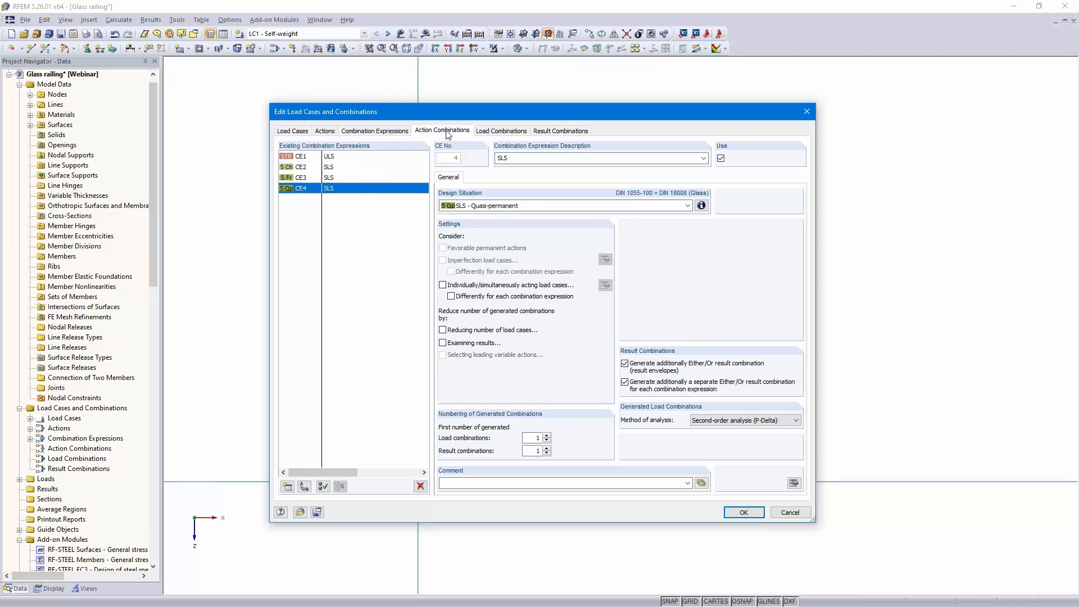
# Review the generated load combinations and result combinations RC1 to RC4, then close the dialog
pyautogui.click(501, 131)
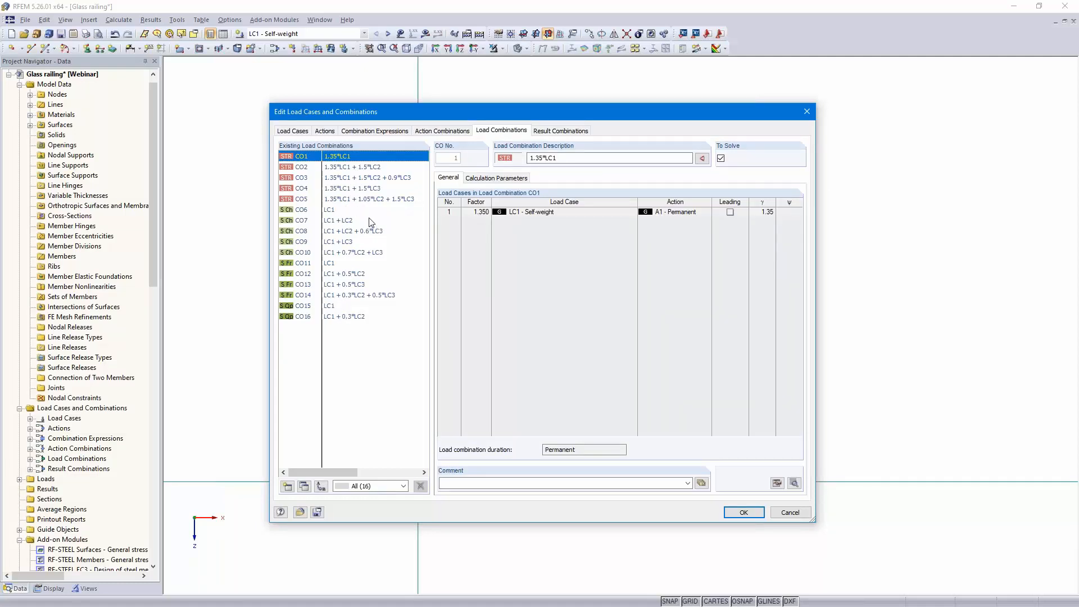
pyautogui.click(552, 133)
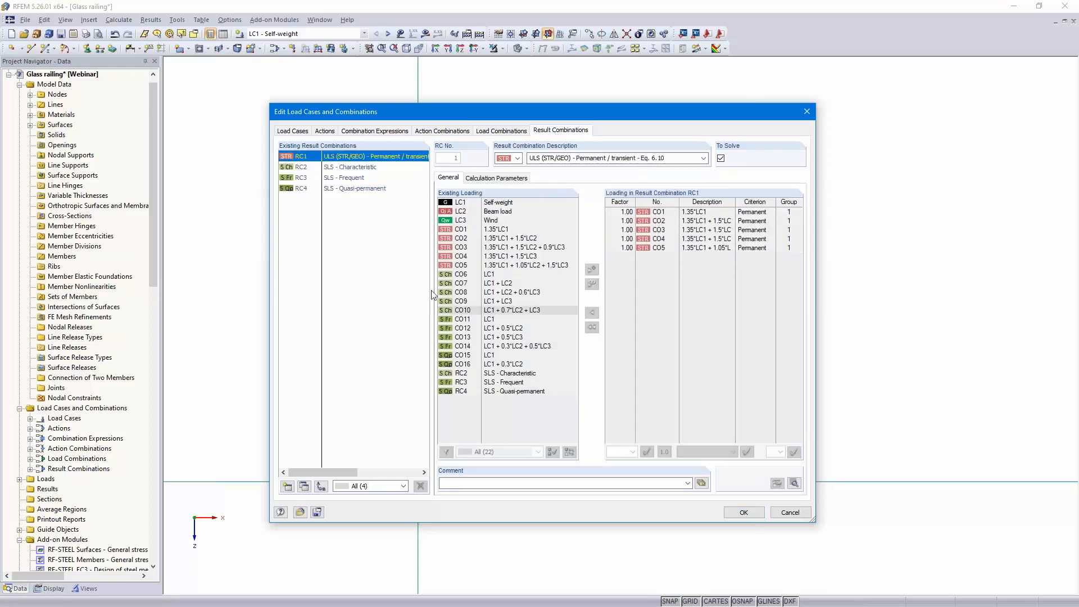
pyautogui.click(344, 167)
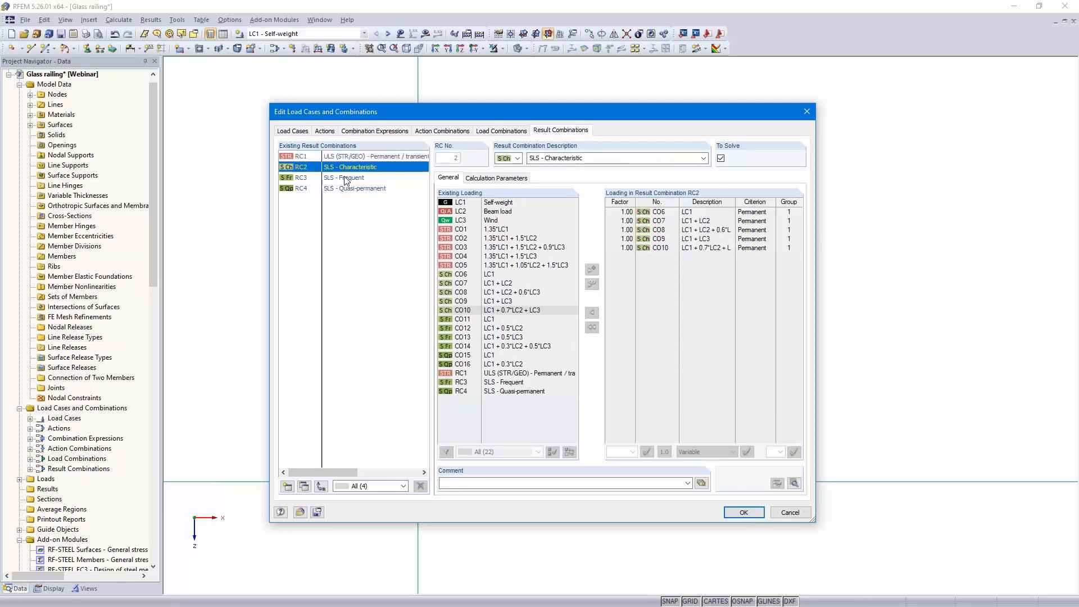
pyautogui.click(344, 178)
pyautogui.click(346, 189)
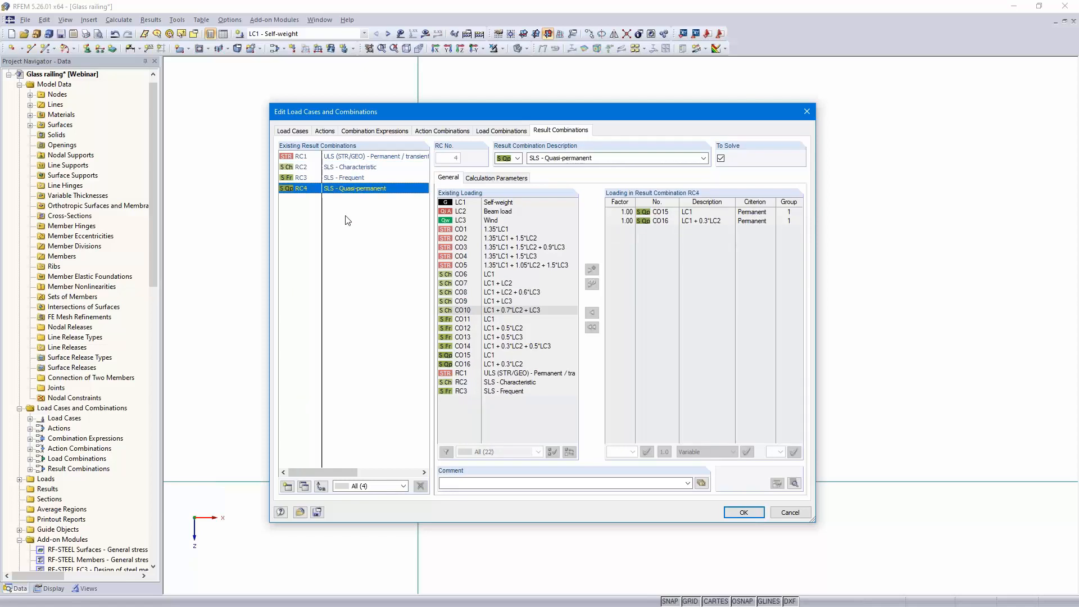
pyautogui.click(743, 512)
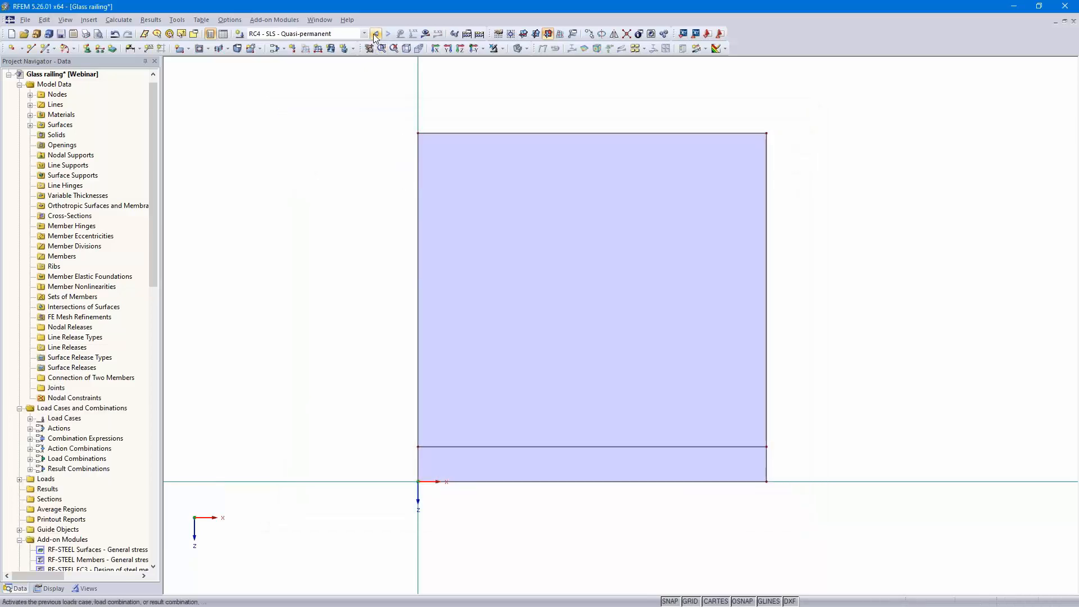
# Make LC2 - Beam load the active load case
pyautogui.click(363, 34)
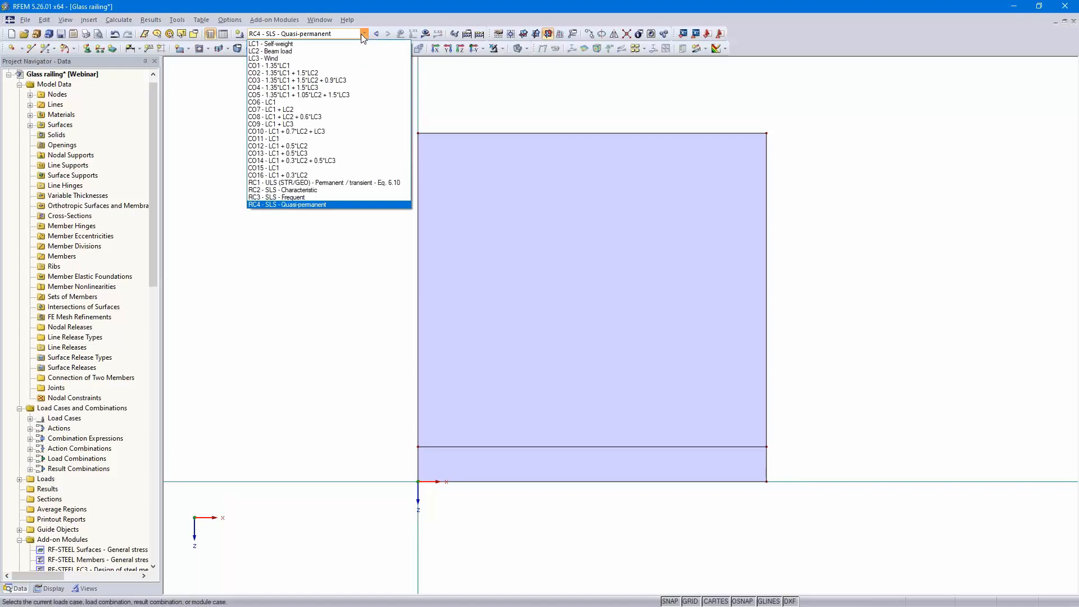
pyautogui.click(329, 51)
pyautogui.keyDown('ctrl'); pyautogui.moveTo(853, 302); pyautogui.dragTo(771, 350, button='middle'); pyautogui.keyUp('ctrl')
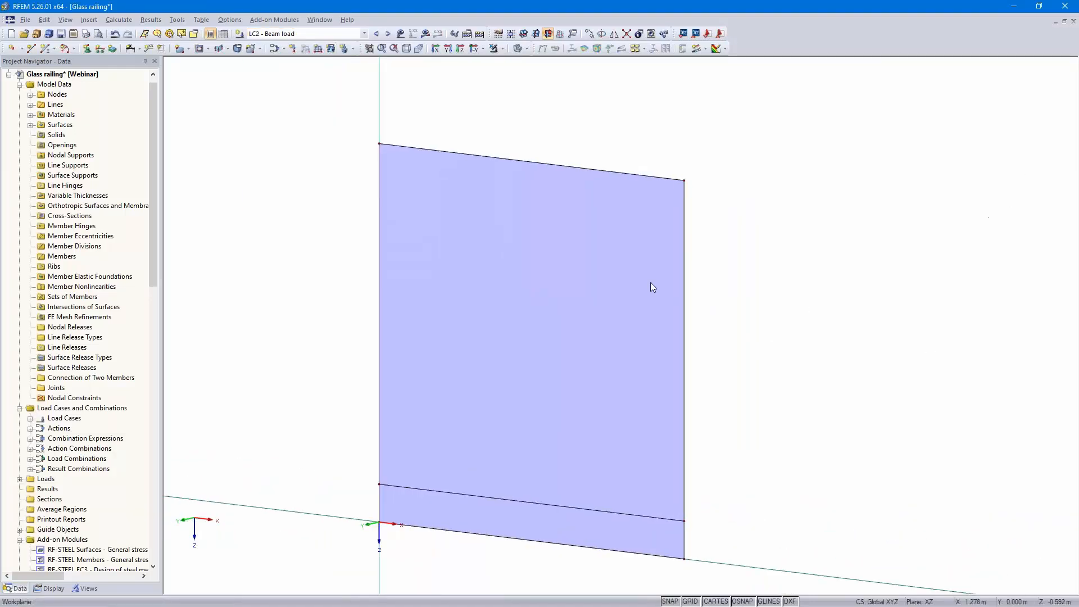
# Apply a uniform 0.5 kN/m line load in global YL direction to the panel's top edge line in LC2
pyautogui.click(318, 49)
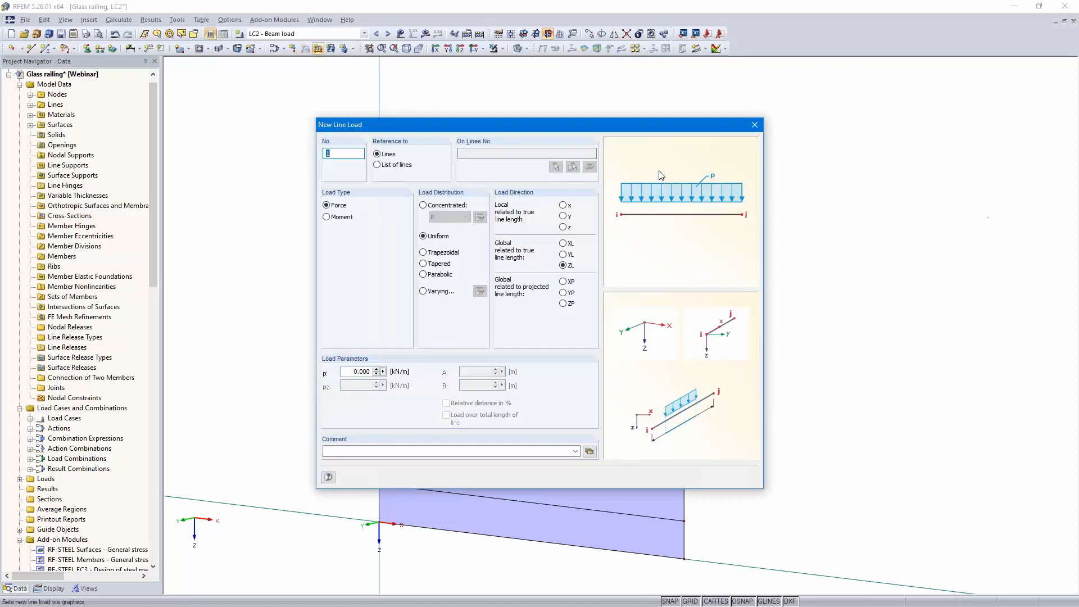
pyautogui.click(562, 254)
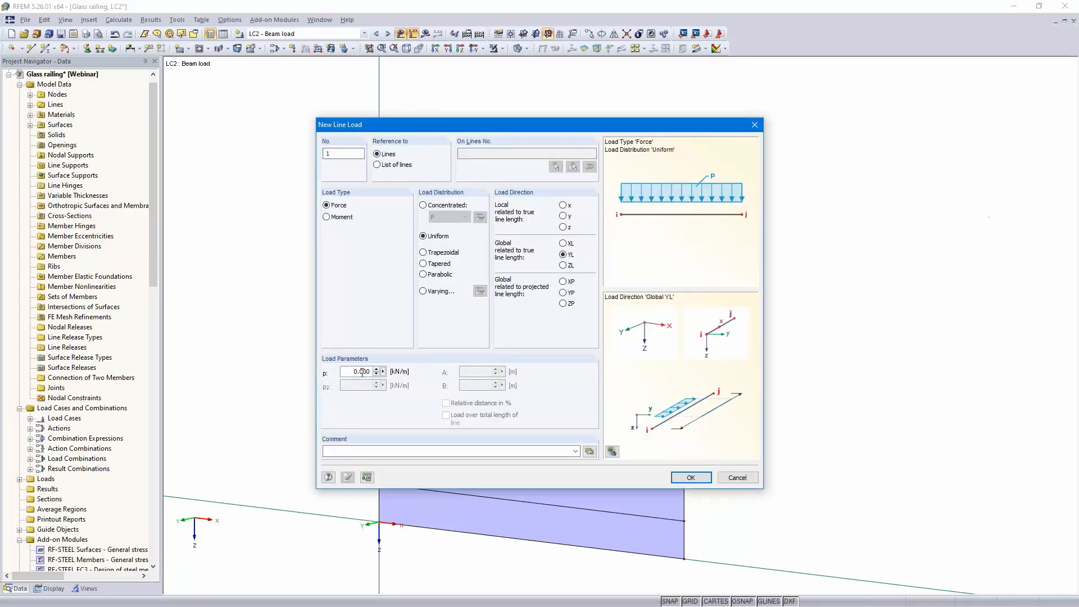
pyautogui.write('5')
pyautogui.click(688, 477)
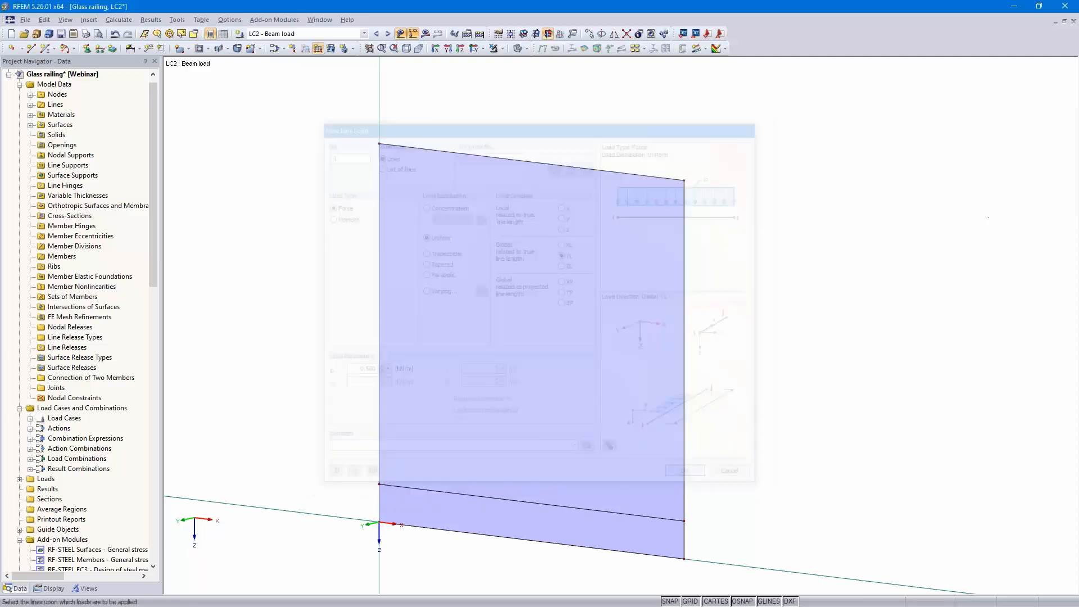
pyautogui.click(566, 167)
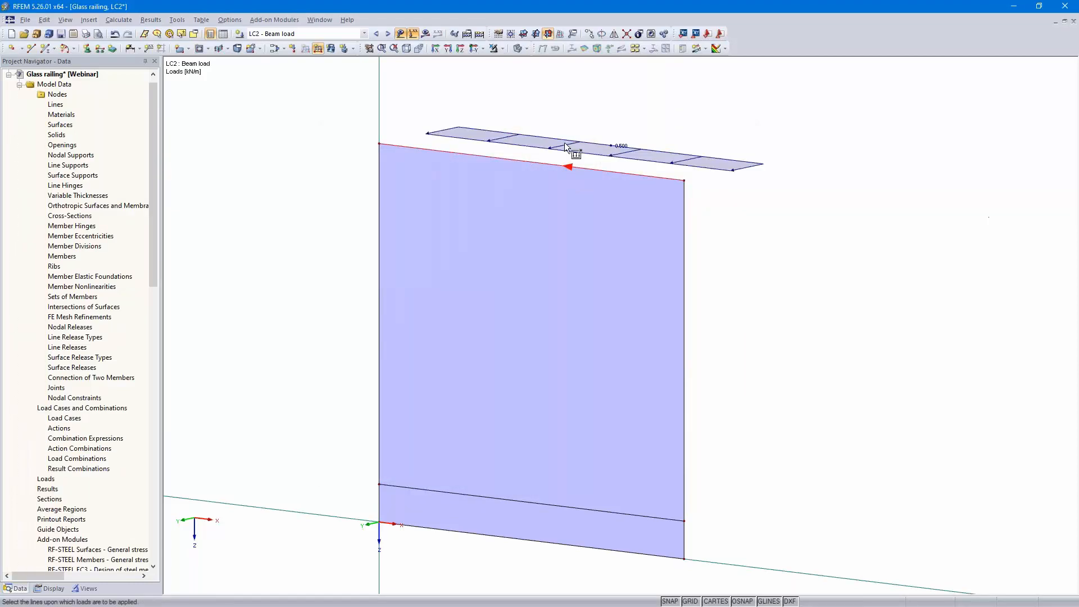
# Switch to LC3 - Wind and apply a uniform 0.85 kN/m² surface load in global YL direction to the glass surface
pyautogui.click(388, 34)
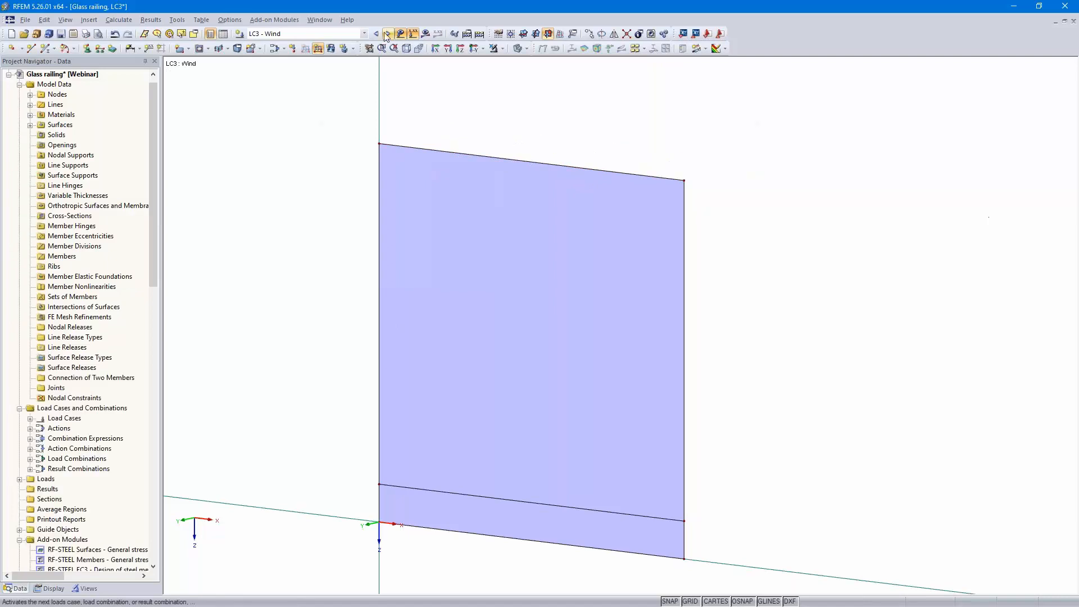
pyautogui.click(332, 49)
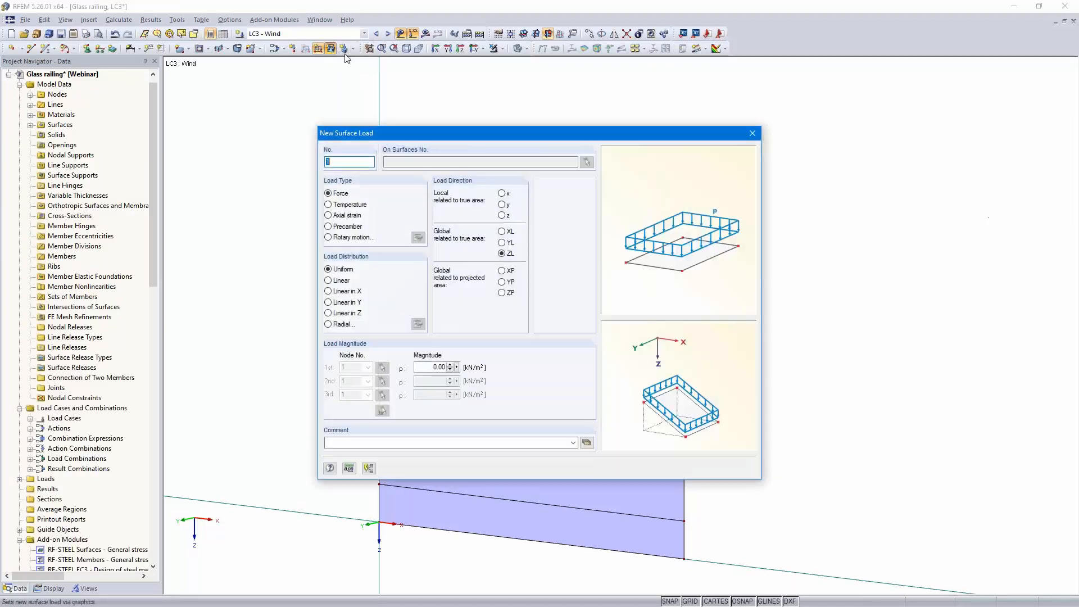
pyautogui.click(501, 243)
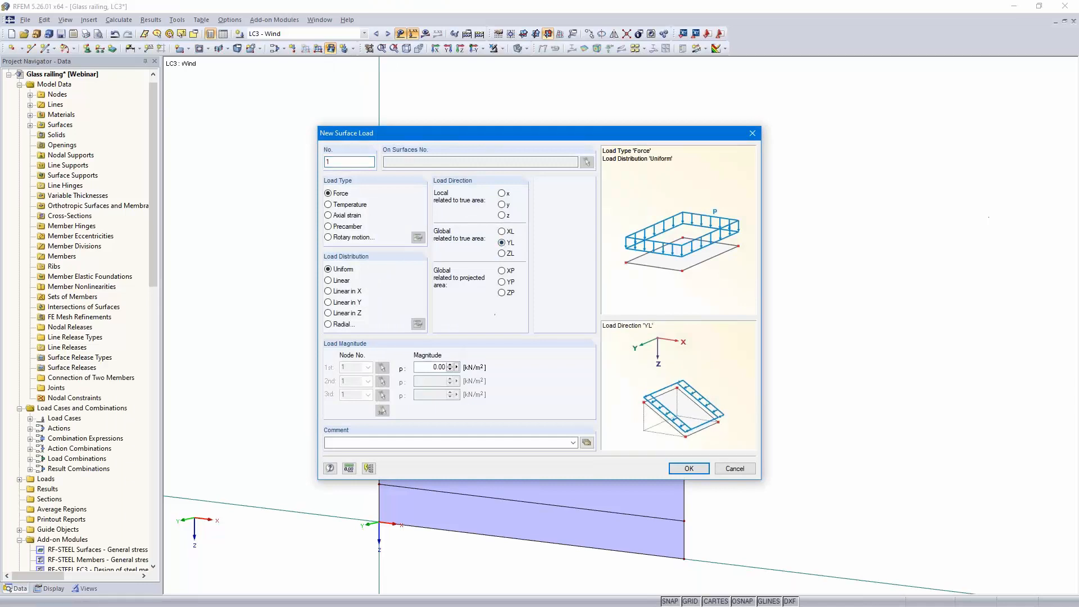
pyautogui.doubleClick(441, 367)
pyautogui.write('85')
pyautogui.click(688, 468)
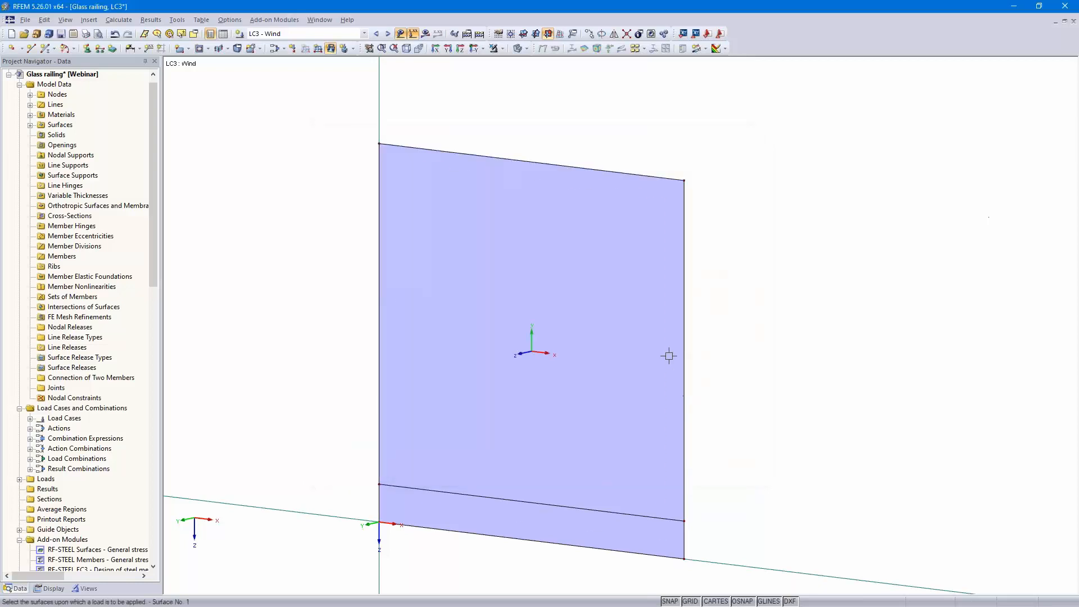
pyautogui.press('Escape')
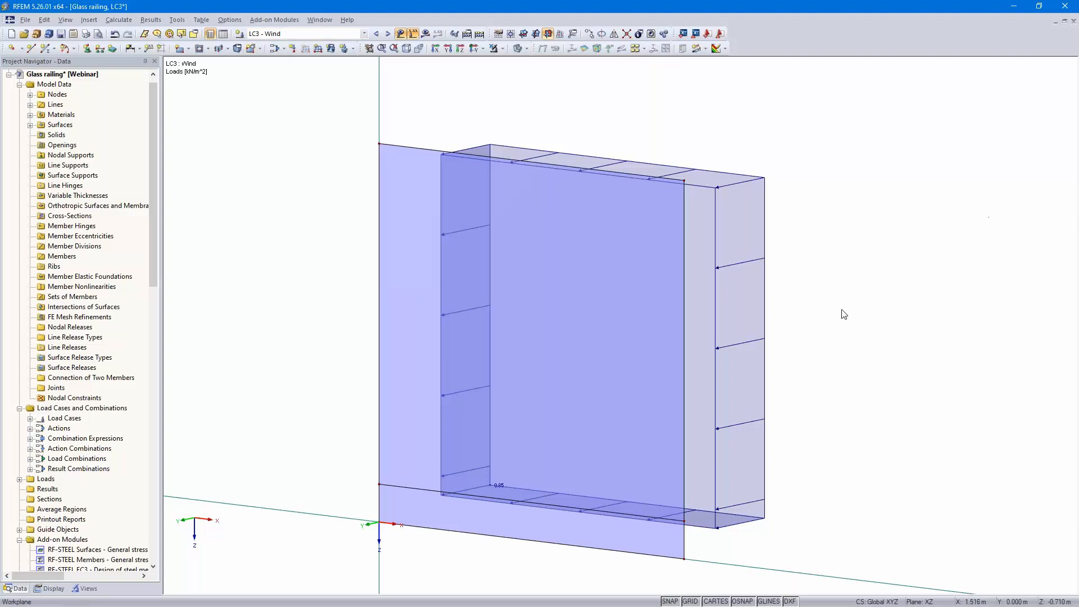
# Open the RF-GLASS add-on module, design all surfaces and set the standard to DIN 18008:2010-12
pyautogui.click(270, 21)
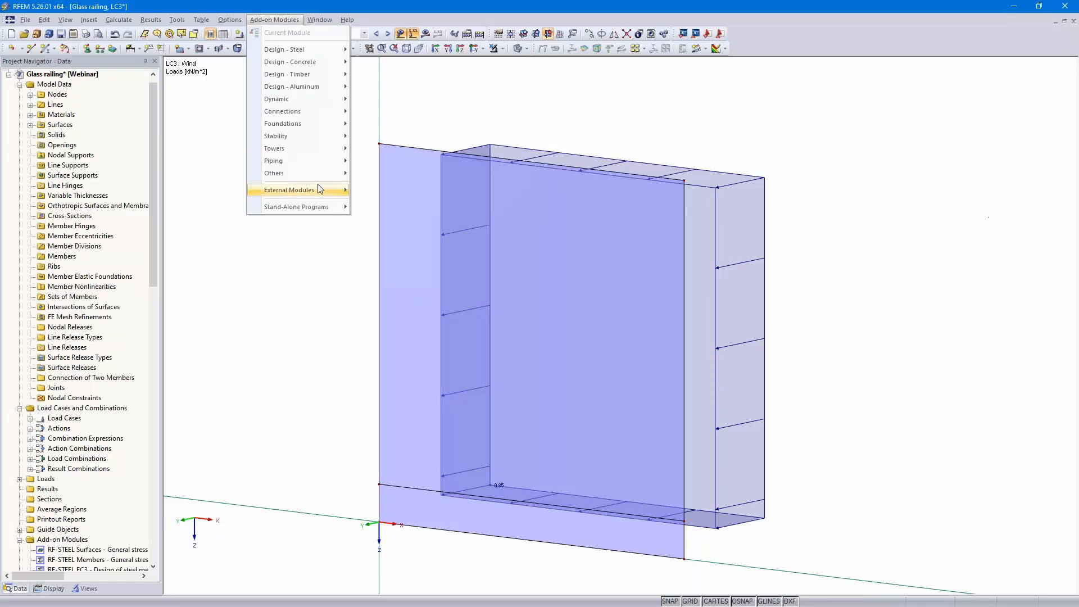
pyautogui.moveTo(326, 174)
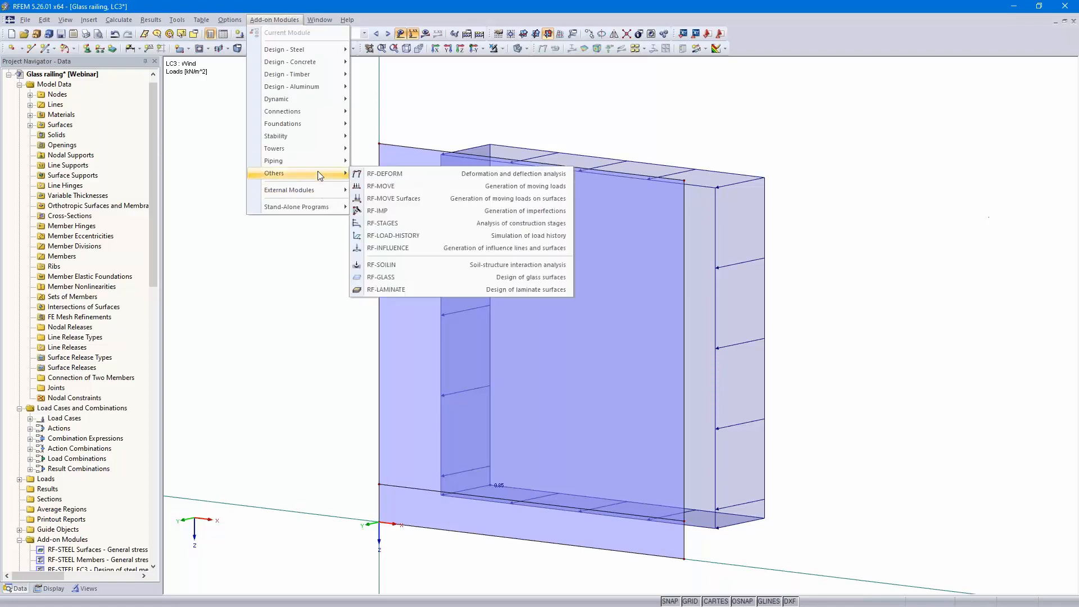
pyautogui.click(419, 278)
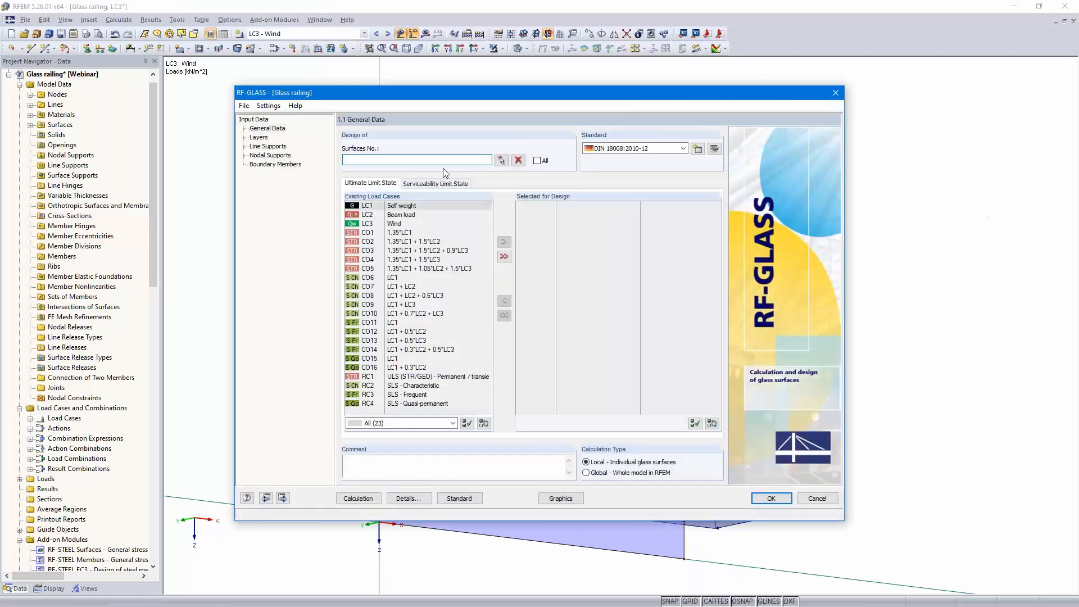
pyautogui.click(536, 160)
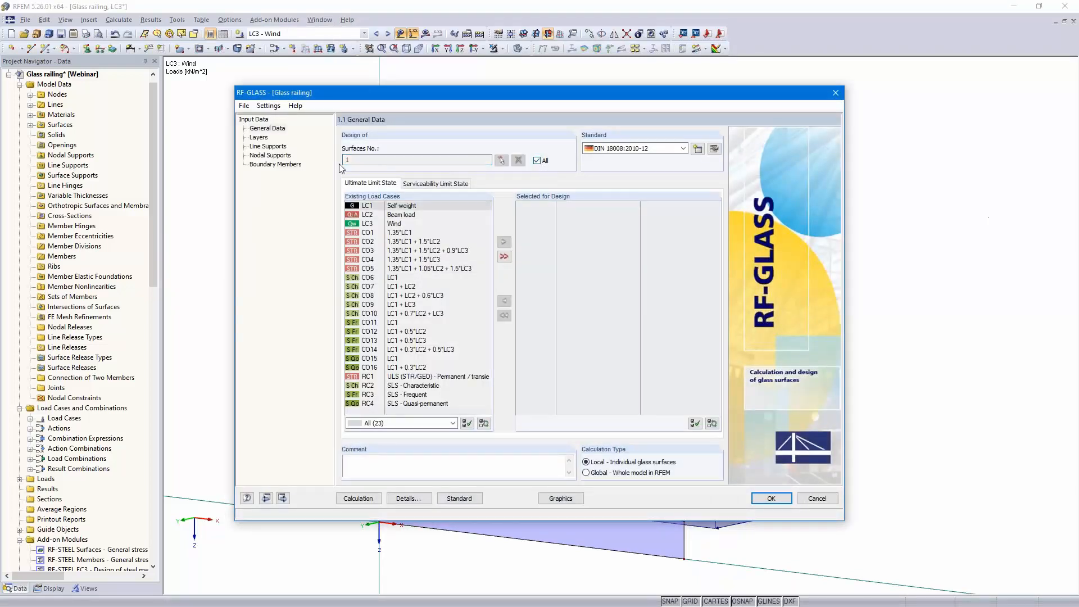
pyautogui.click(683, 148)
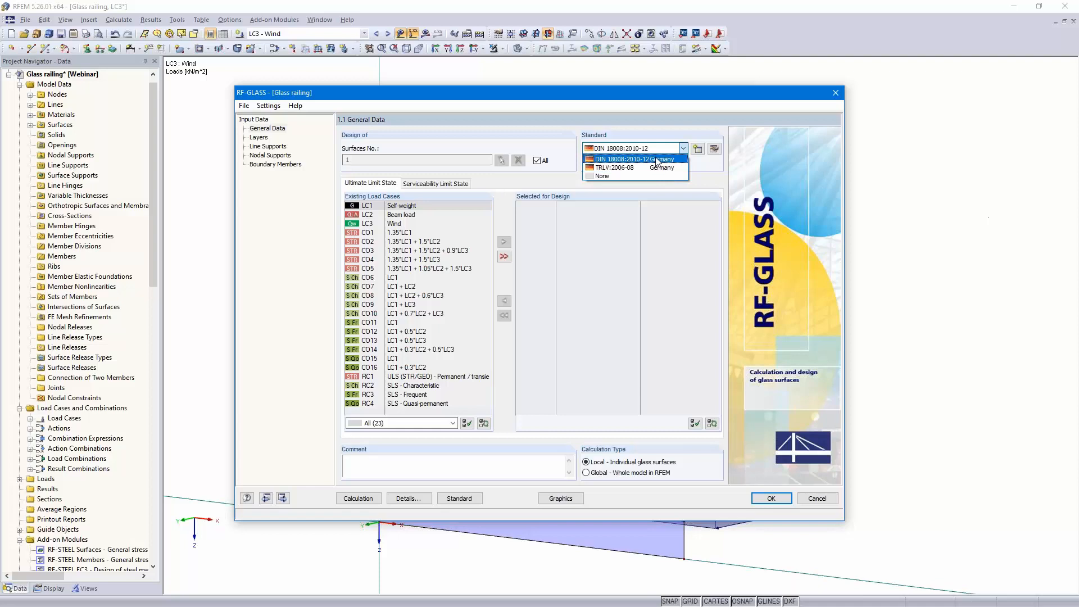
pyautogui.click(657, 159)
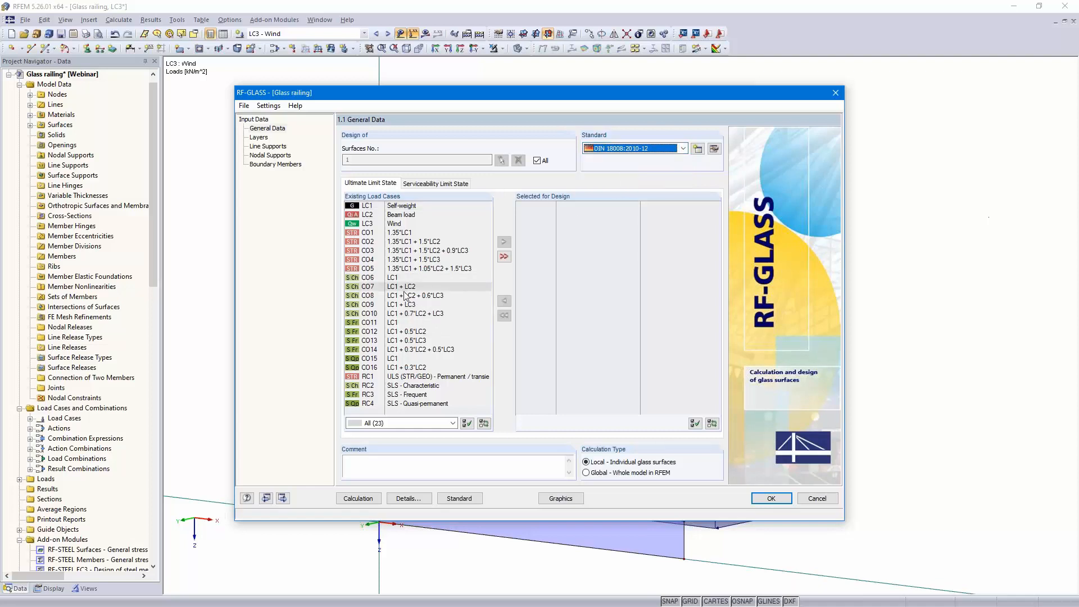
# Select RC1 for ultimate limit state design and move on to the Layers window
pyautogui.doubleClick(412, 376)
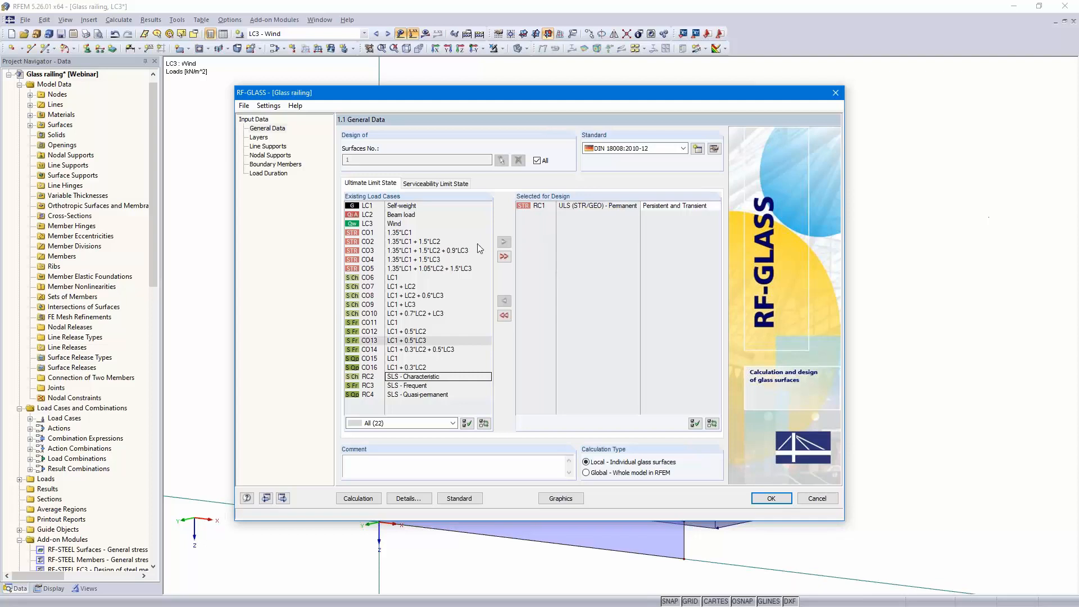
pyautogui.click(433, 184)
pyautogui.click(370, 186)
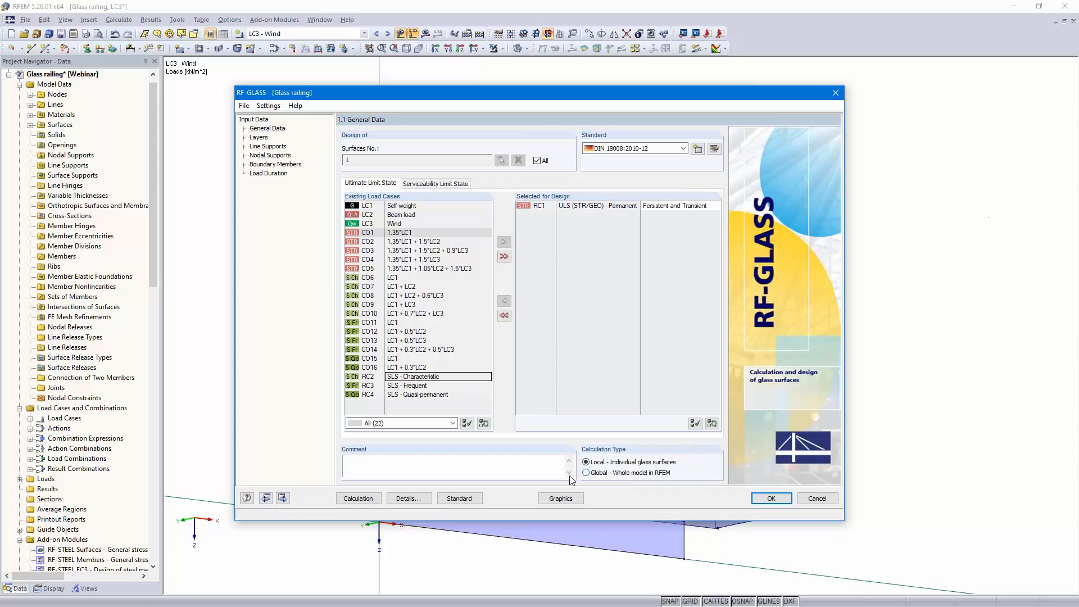
pyautogui.click(283, 497)
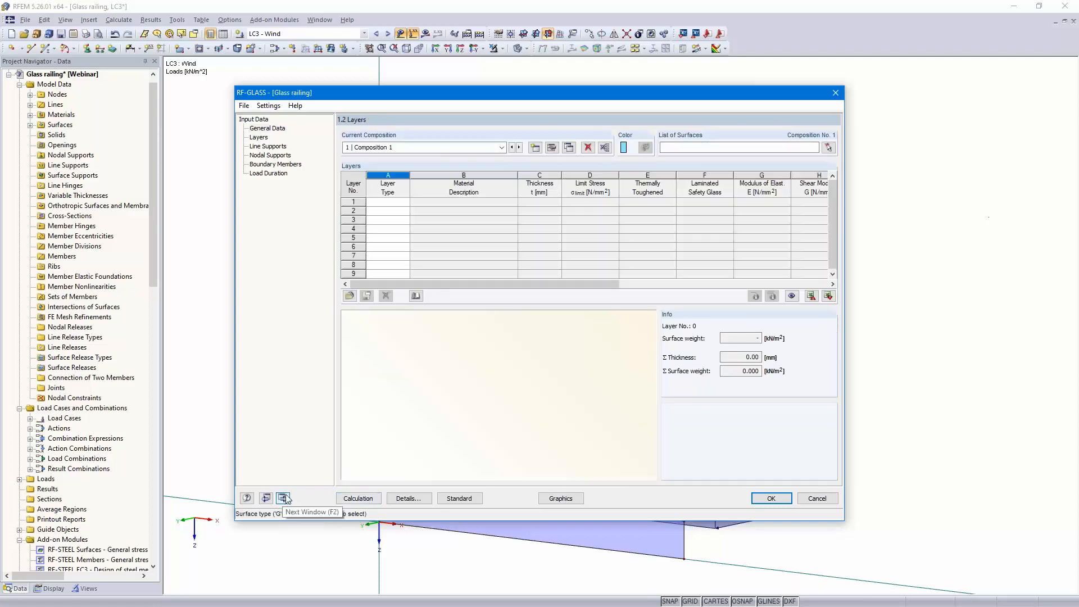
# Assign surface 1 to Composition 1 and set layer 1 as Glass
pyautogui.click(691, 148)
pyautogui.write('1')
pyautogui.click(396, 201)
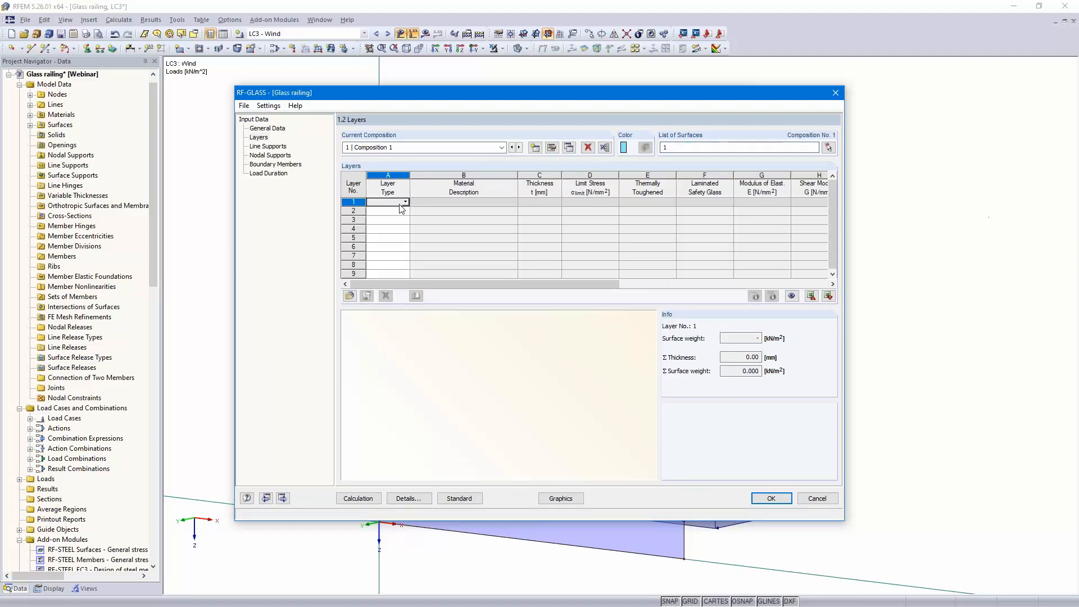
pyautogui.click(404, 202)
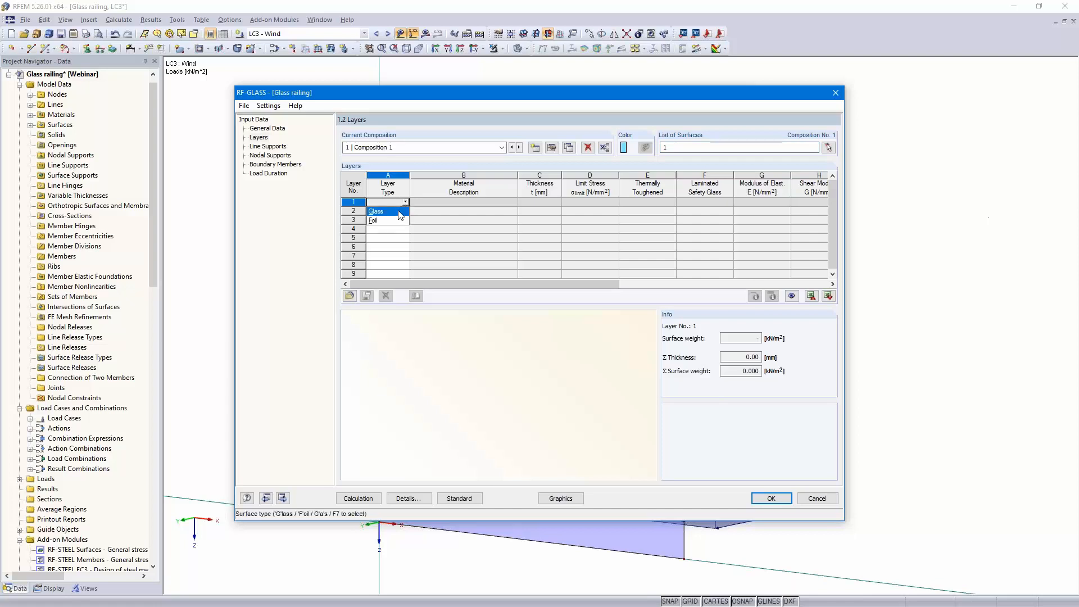
pyautogui.click(401, 212)
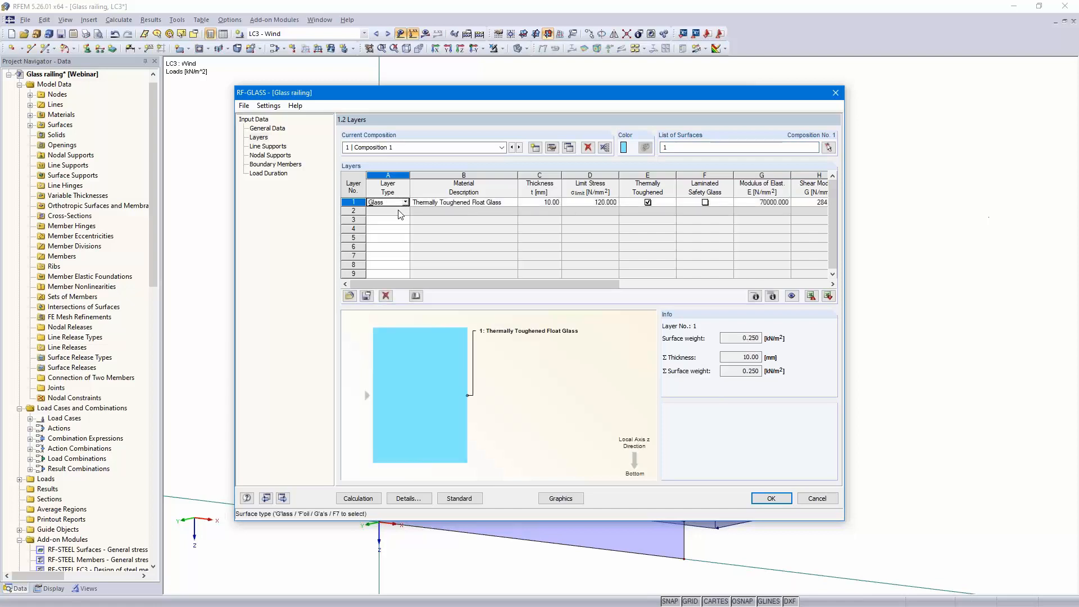
# Choose Thermally Toughened Float Glass from the material library for layer 1 and mark it as laminated safety glass
pyautogui.click(511, 202)
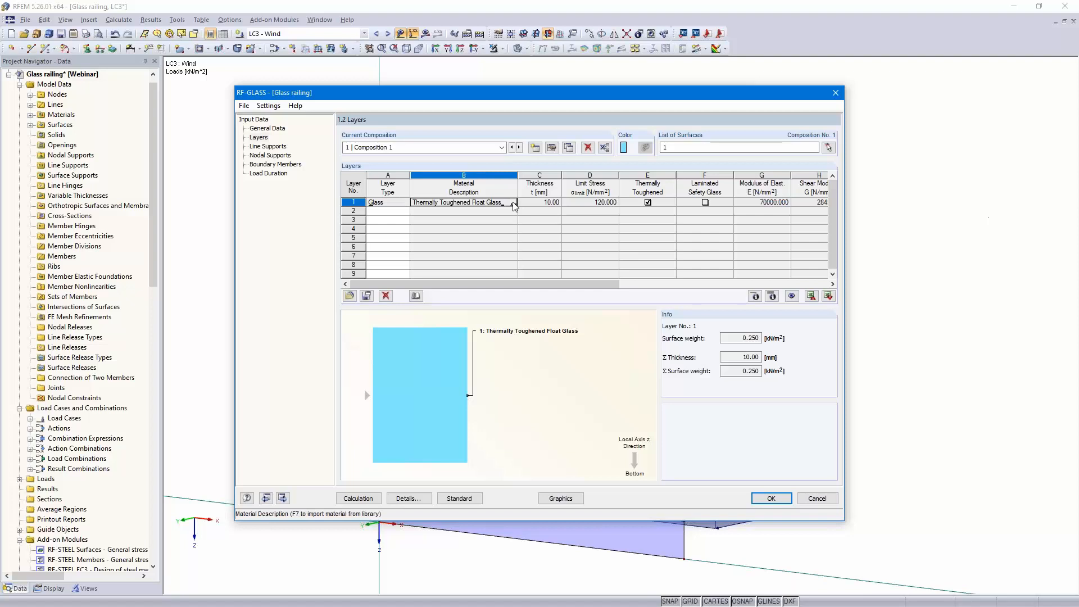
pyautogui.click(513, 203)
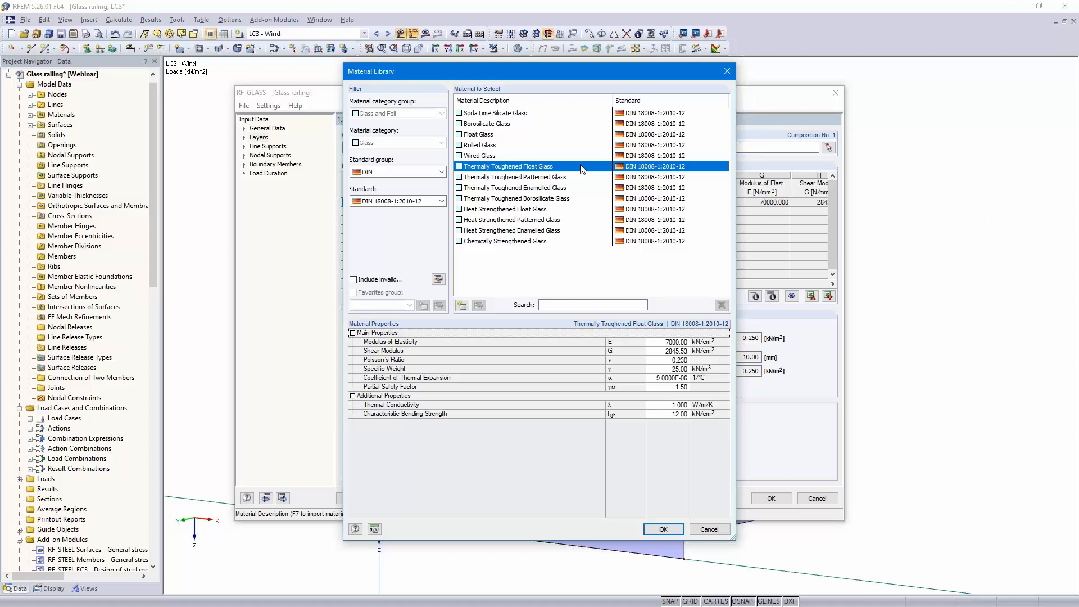
pyautogui.click(661, 529)
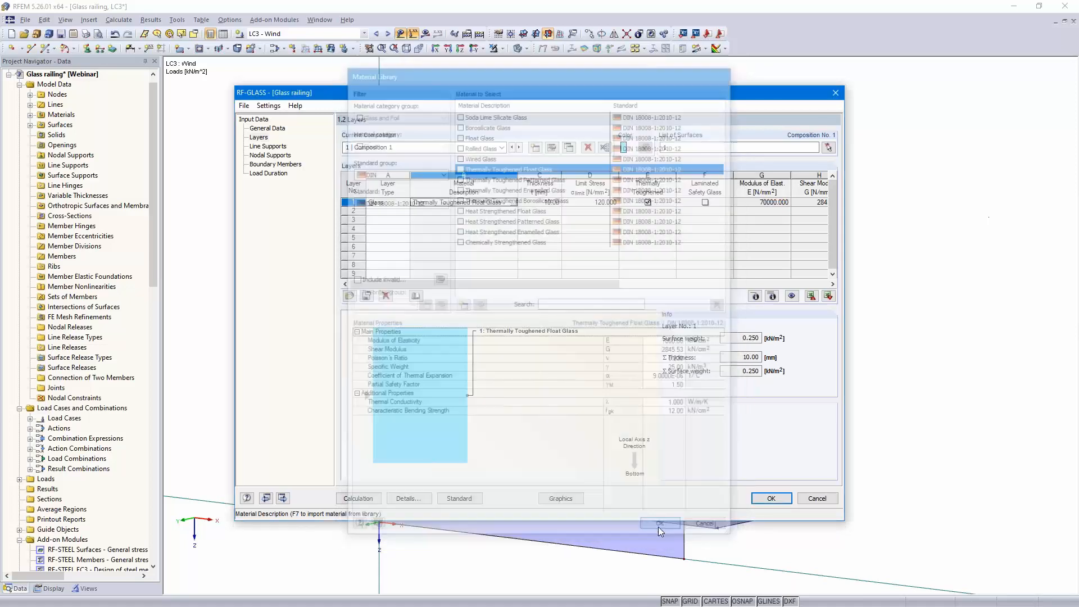
pyautogui.click(541, 202)
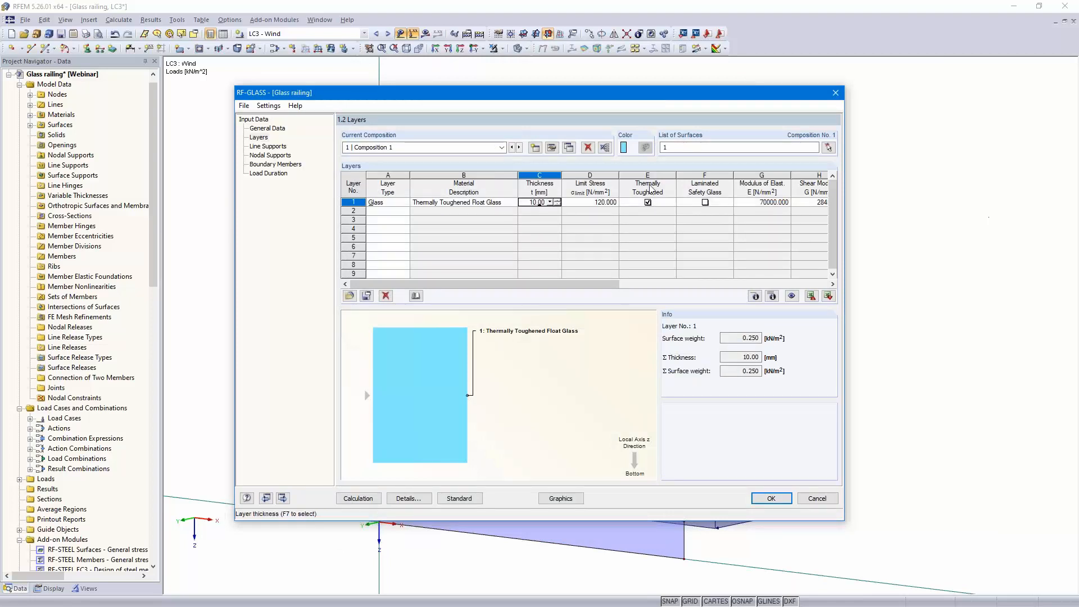
pyautogui.click(705, 203)
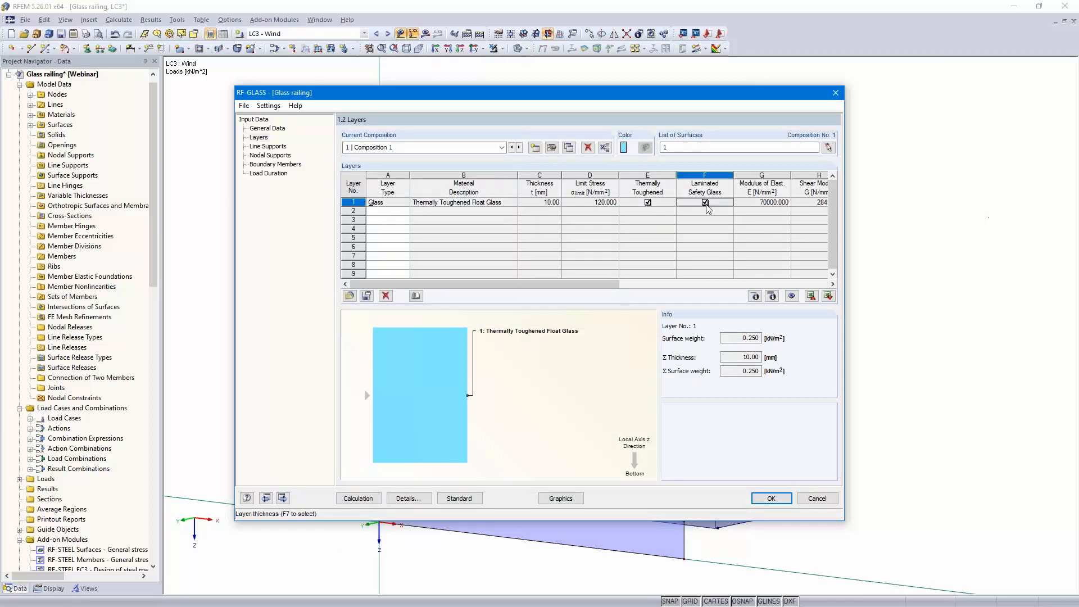
# Add layer 2 as Foil with the PVB long time loading material from the library
pyautogui.click(400, 212)
pyautogui.click(404, 211)
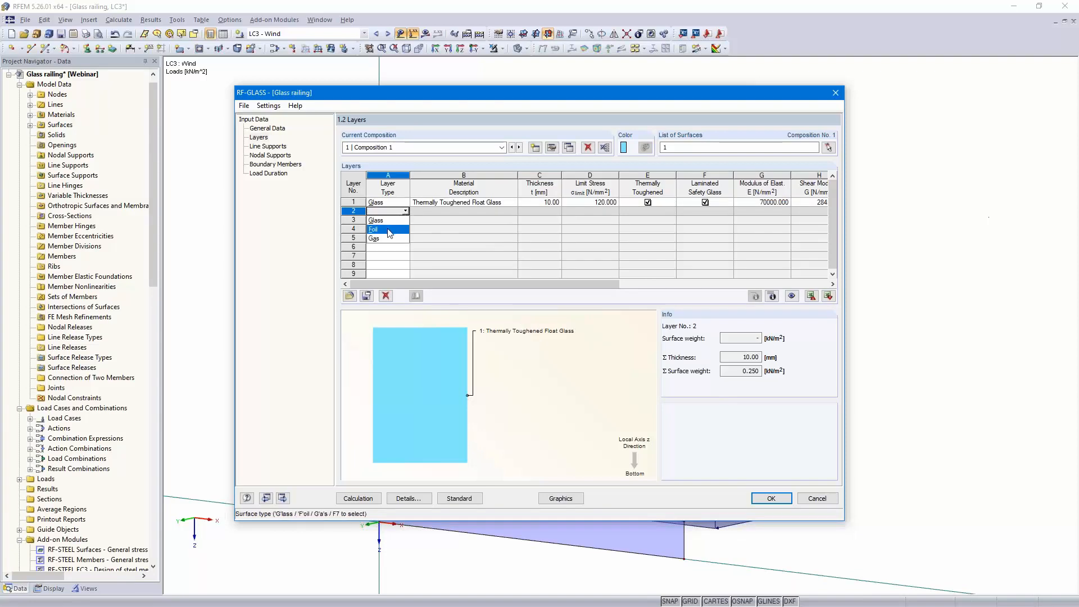
pyautogui.click(387, 230)
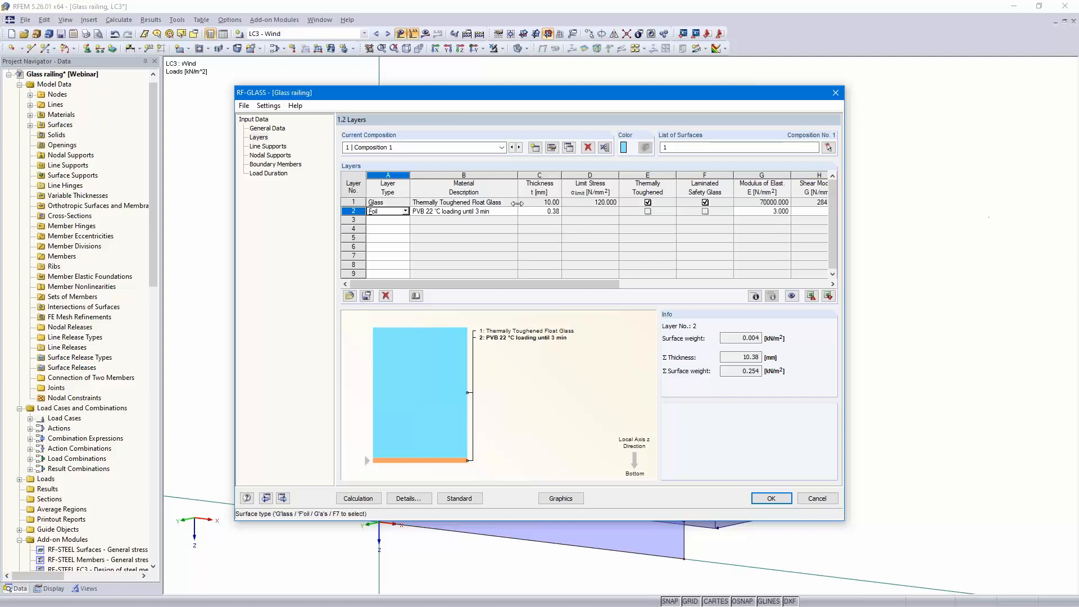
pyautogui.click(512, 212)
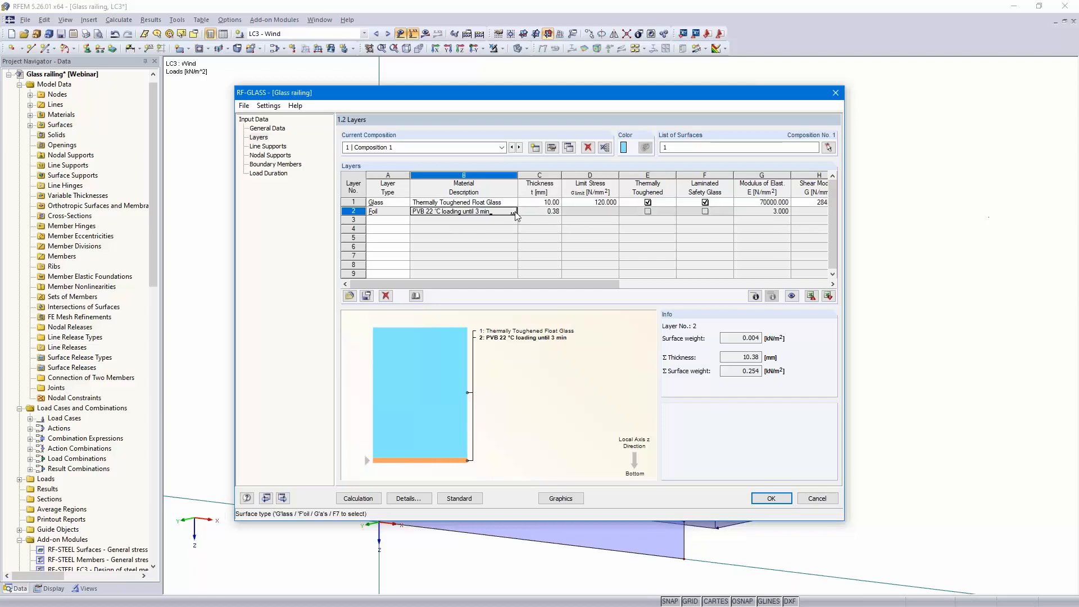
pyautogui.click(514, 211)
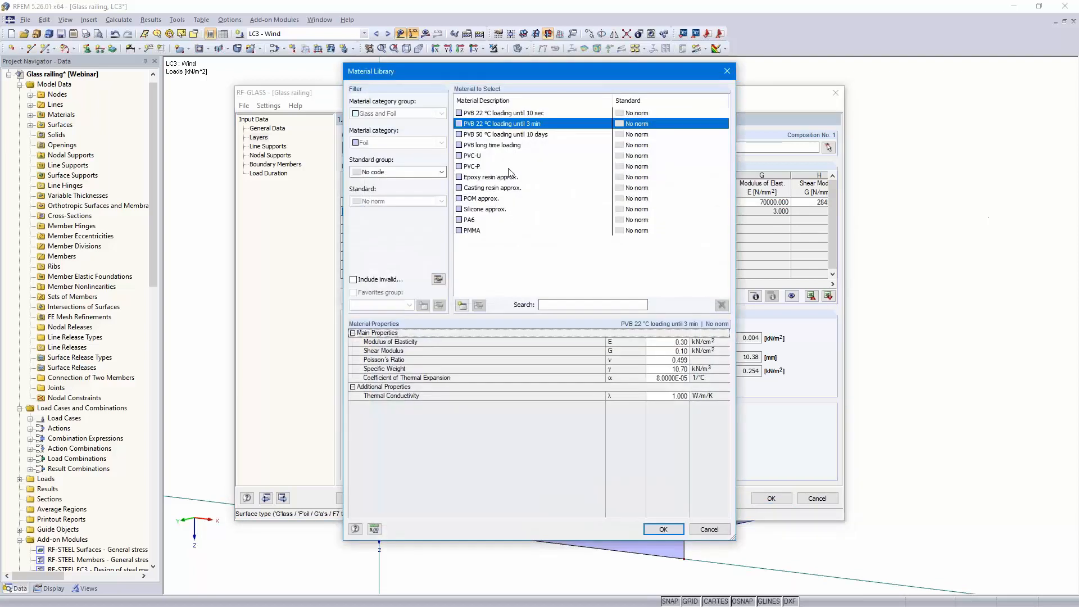
pyautogui.click(513, 146)
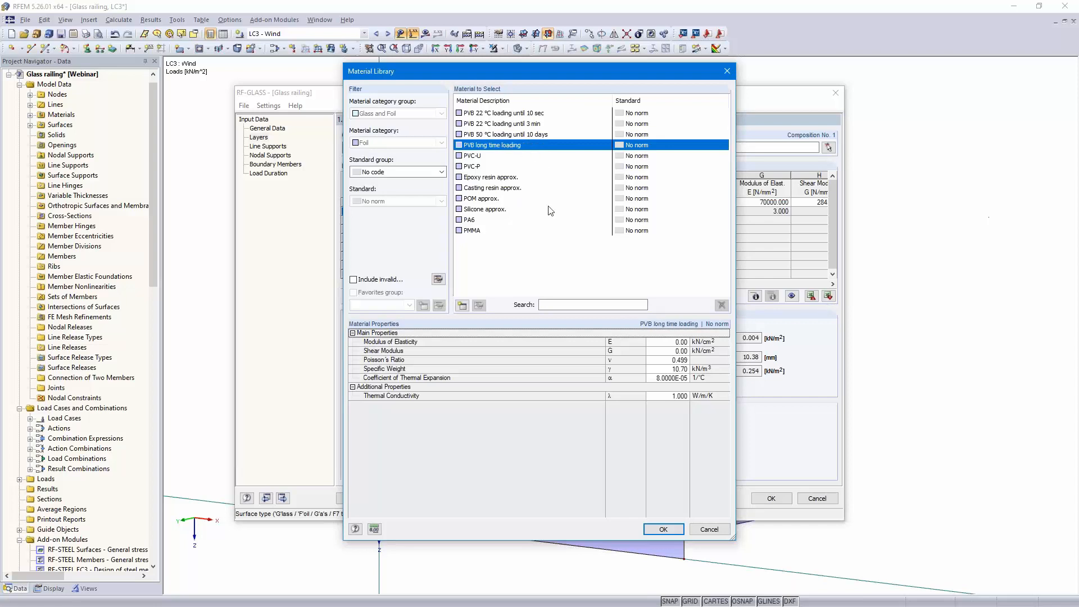
pyautogui.click(661, 529)
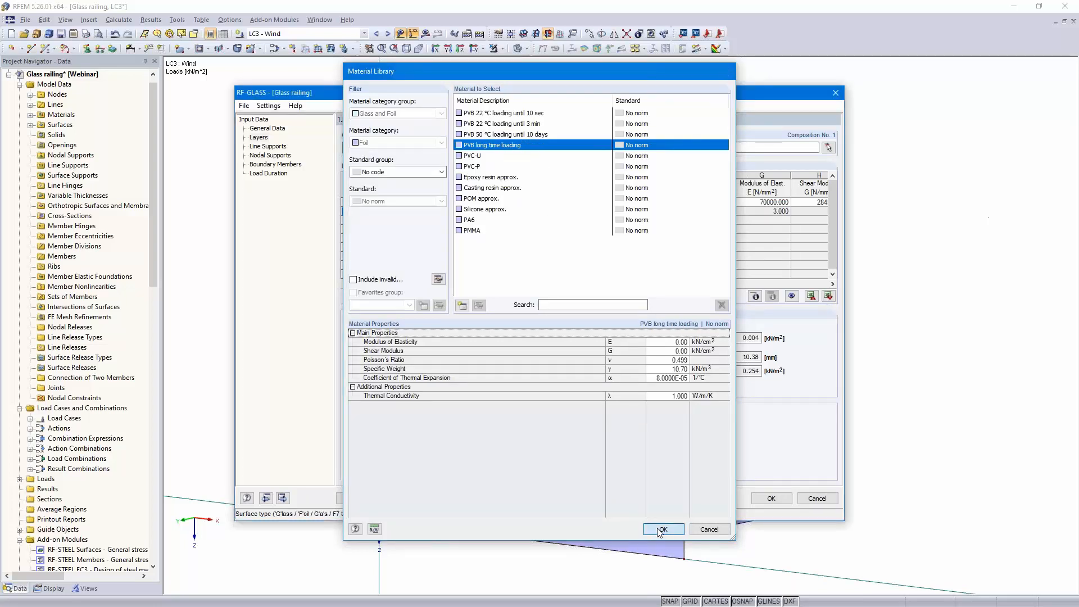
# Set the foil layer's thickness to 1.52 mm
pyautogui.click(542, 211)
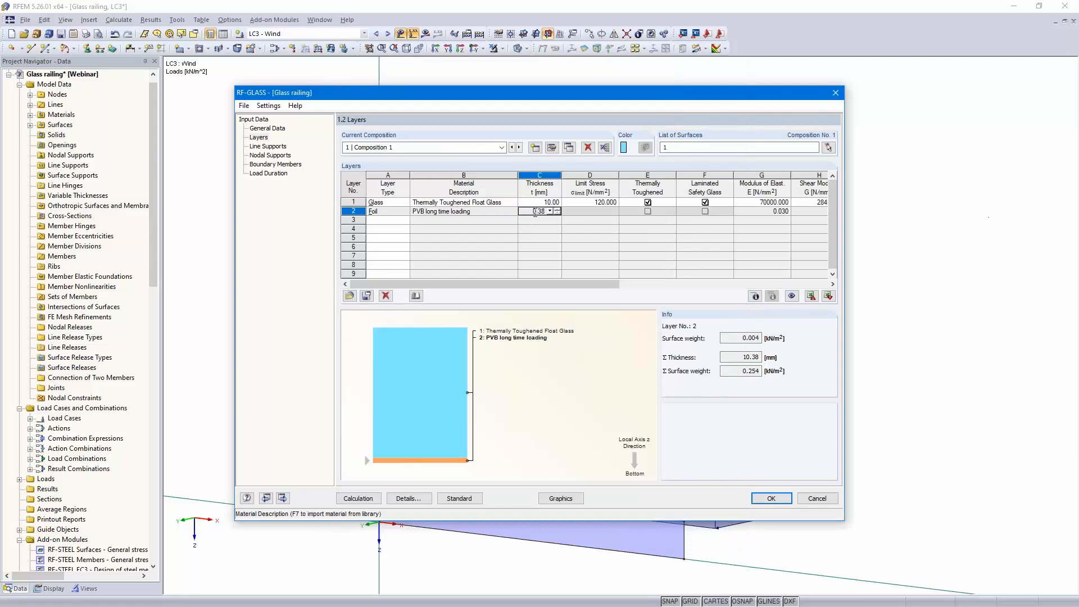
pyautogui.press('BackSpace')
pyautogui.press('BackSpace')
pyautogui.write('52')
pyautogui.click(595, 209)
# Add layer 3 as Glass
pyautogui.click(389, 221)
pyautogui.click(405, 220)
pyautogui.click(397, 229)
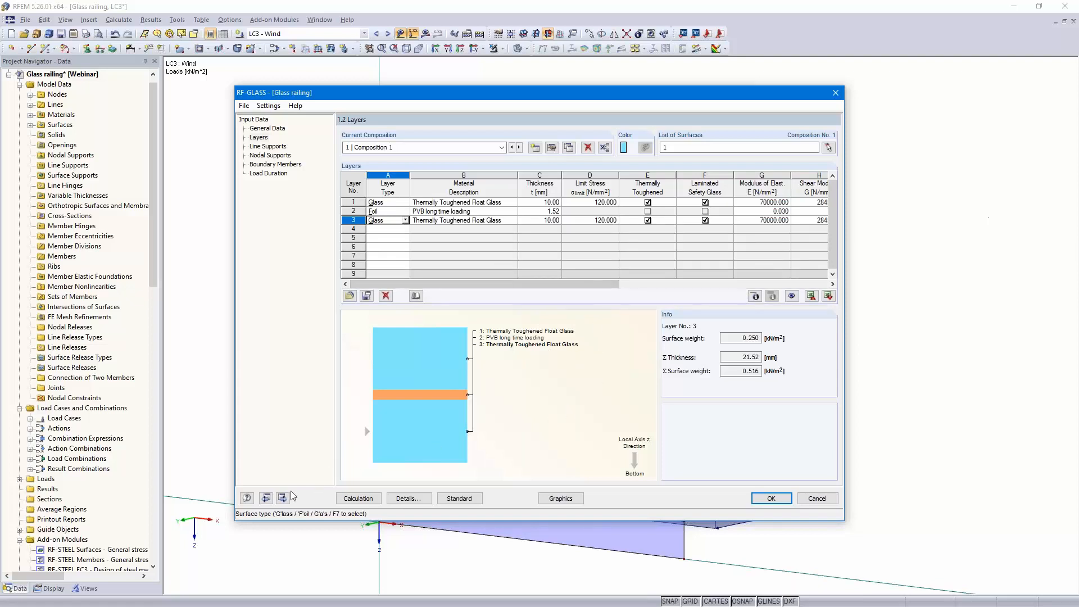
# Turn off Consider coupling in the laminated composition's calculation details
pyautogui.click(551, 148)
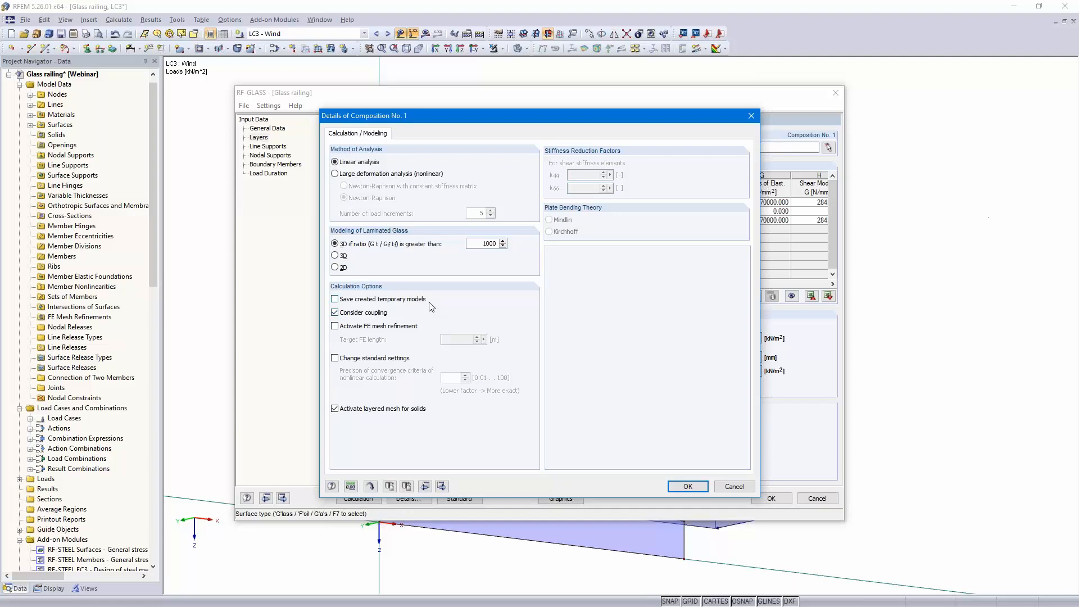
pyautogui.click(335, 313)
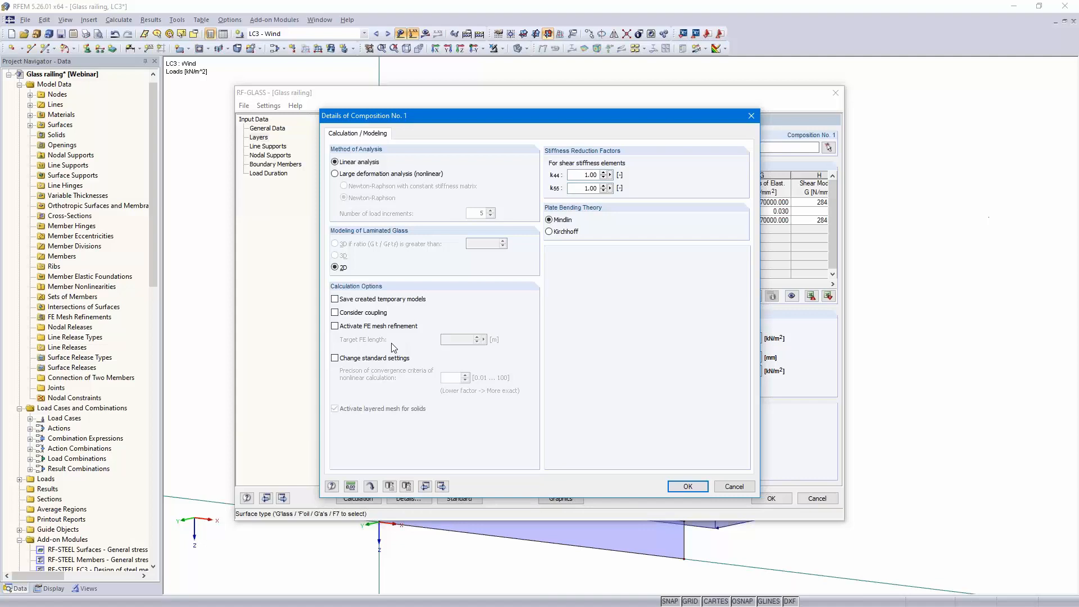
pyautogui.click(686, 486)
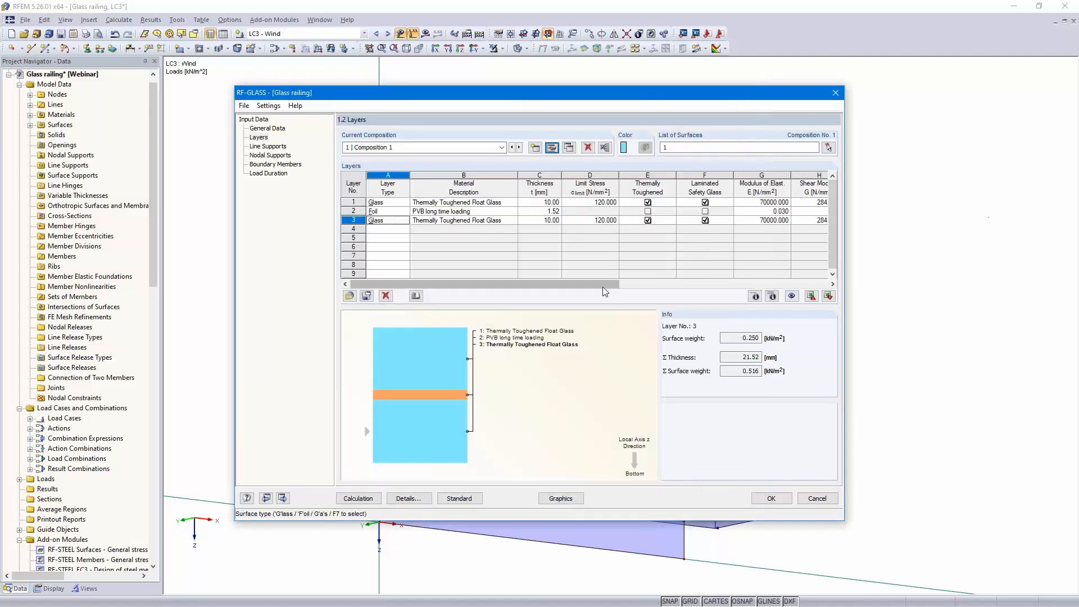
# Activate FE mesh refinement for the composition with a target FE length of 0.05 m
pyautogui.click(553, 148)
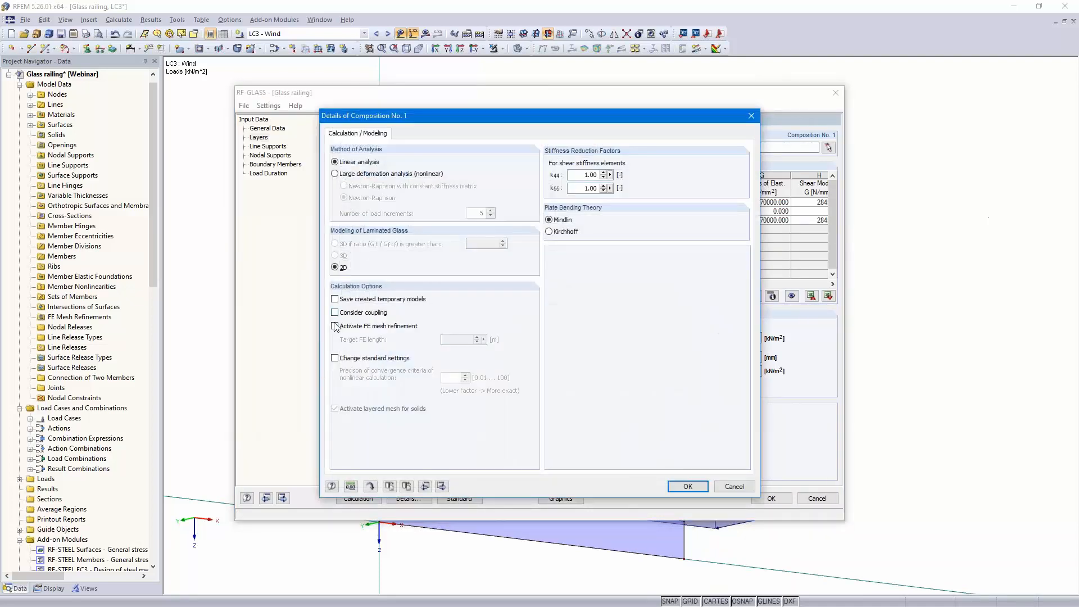
pyautogui.click(335, 326)
pyautogui.moveTo(461, 339); pyautogui.dragTo(494, 339)
pyautogui.write('05')
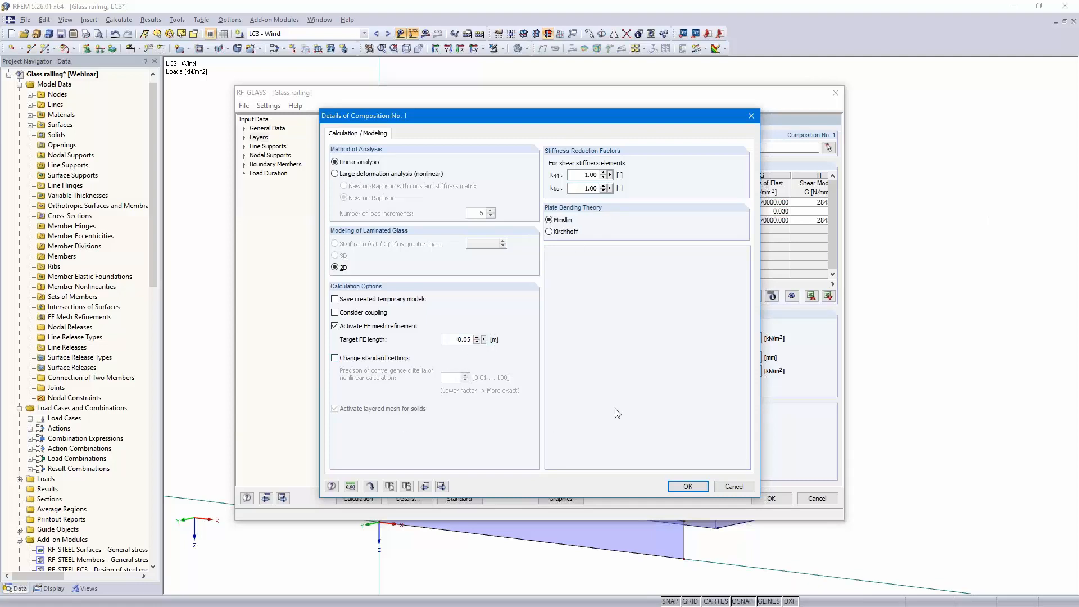
pyautogui.click(686, 486)
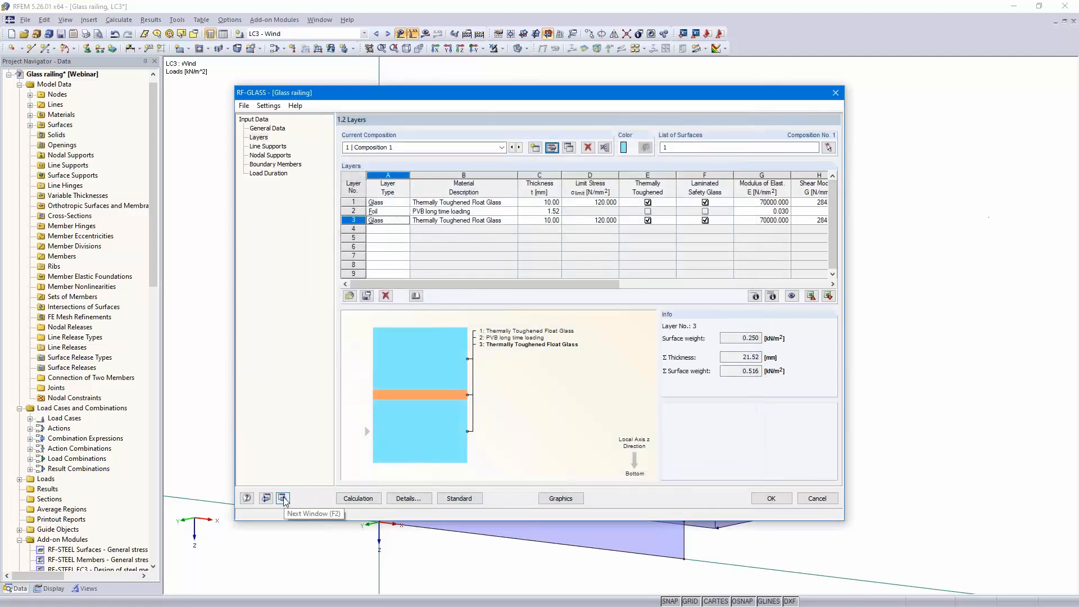
# Add a User-defined line support on line 1 by picking the panel's bottom edge in the model
pyautogui.click(283, 498)
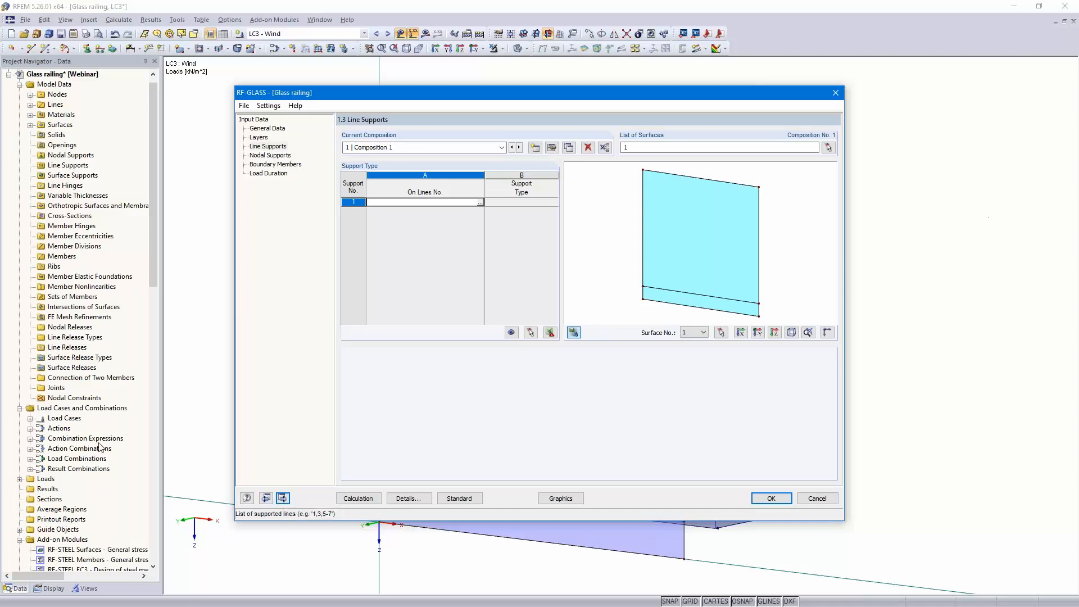
pyautogui.click(479, 201)
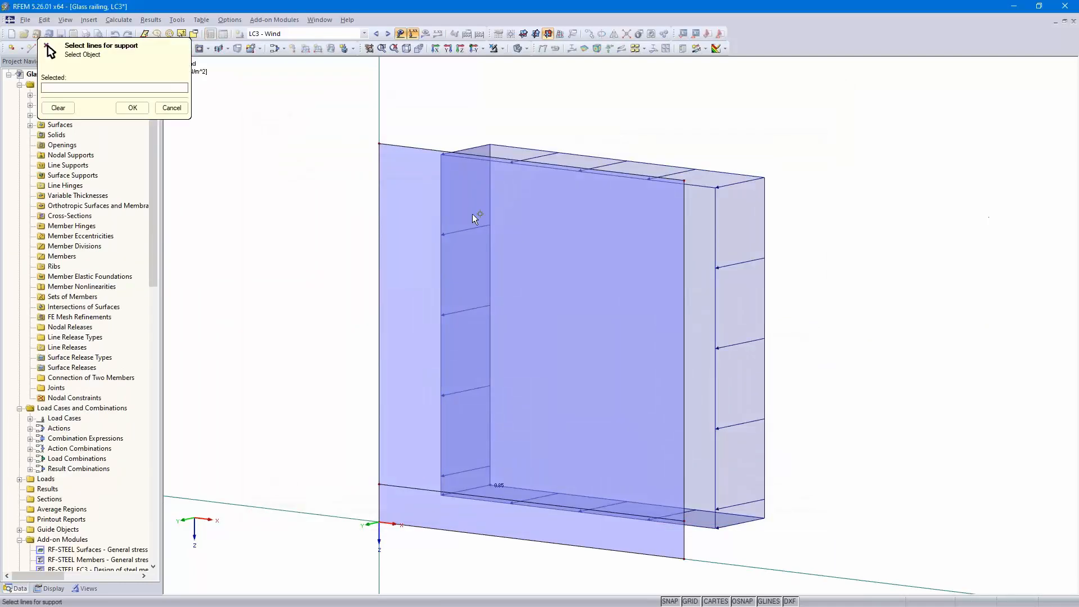
pyautogui.click(518, 539)
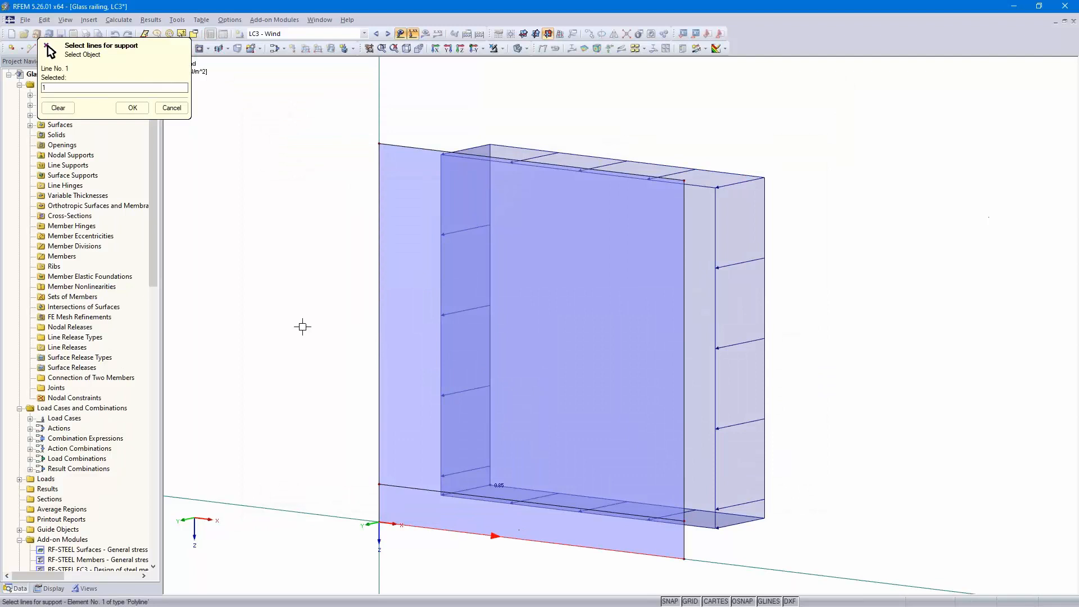
pyautogui.click(132, 108)
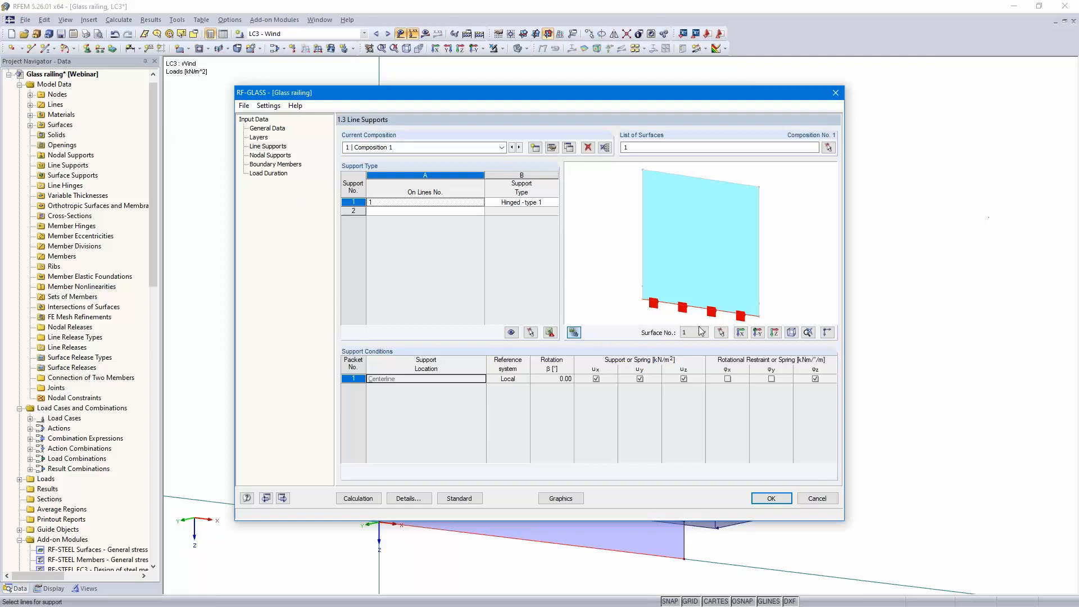
pyautogui.click(535, 203)
pyautogui.click(554, 202)
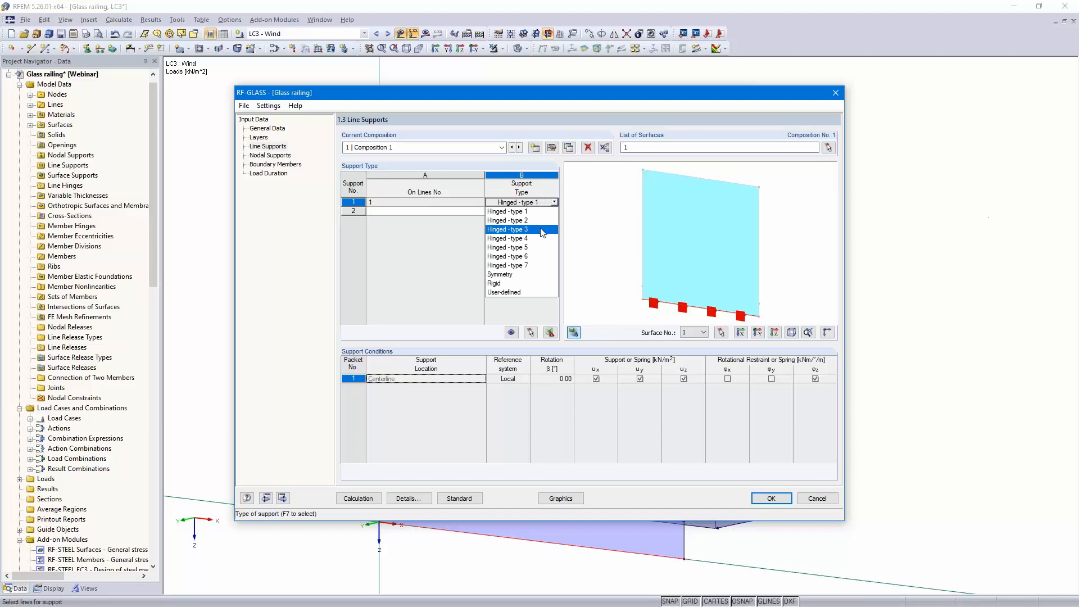
pyautogui.click(538, 293)
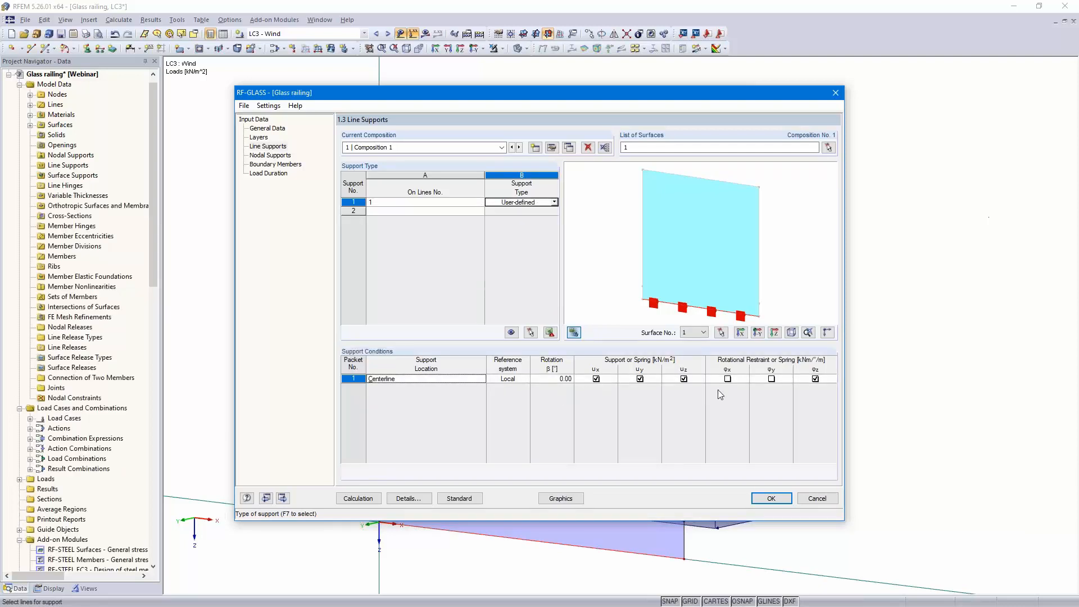
# Define line 1's support with 10000 kN/m² springs in ux, uy and uz and release rotation φz
pyautogui.click(815, 379)
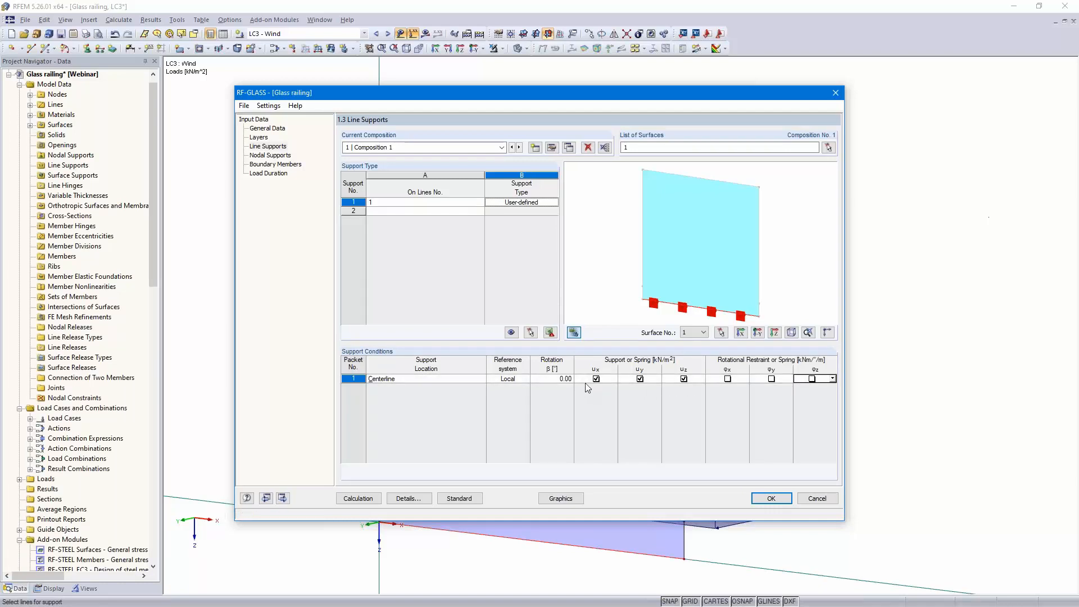
pyautogui.click(613, 378)
pyautogui.click(603, 406)
pyautogui.write('10000')
pyautogui.click(657, 382)
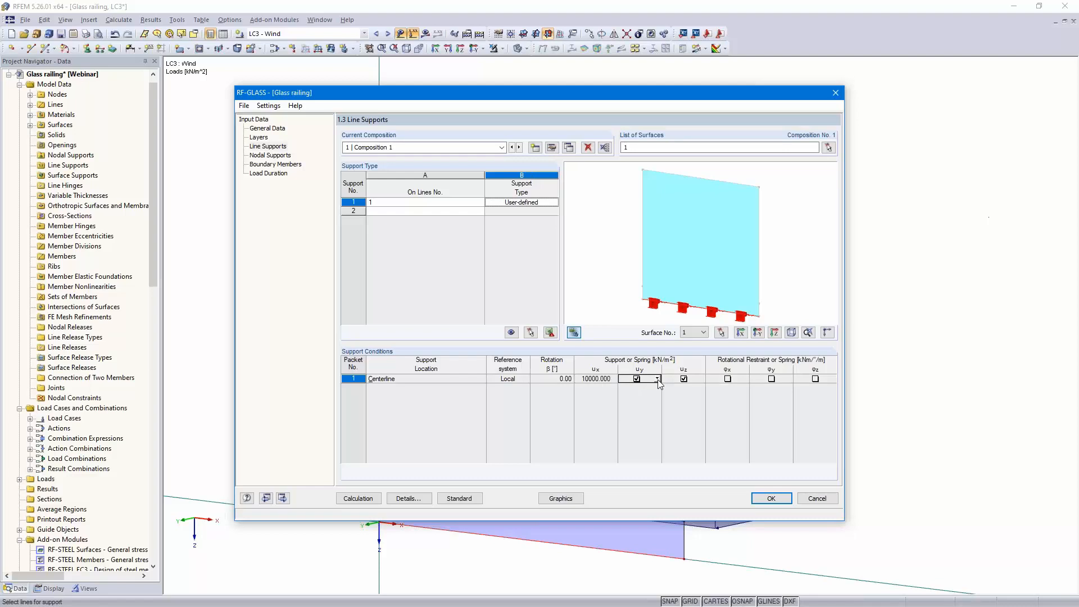
pyautogui.click(657, 379)
pyautogui.click(648, 404)
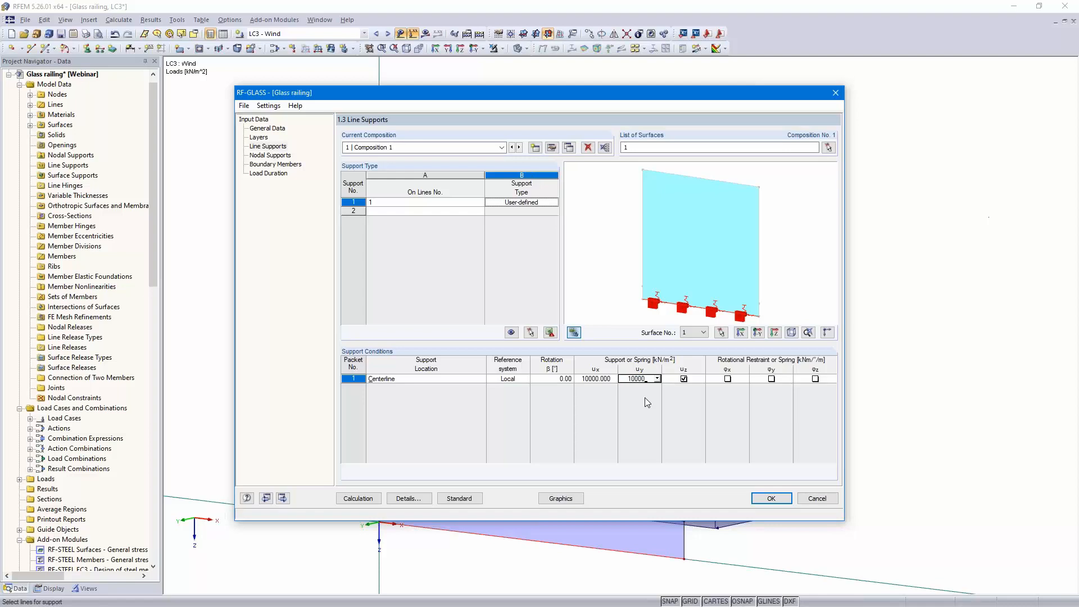
pyautogui.click(700, 380)
pyautogui.click(701, 379)
pyautogui.click(688, 405)
pyautogui.write('10000')
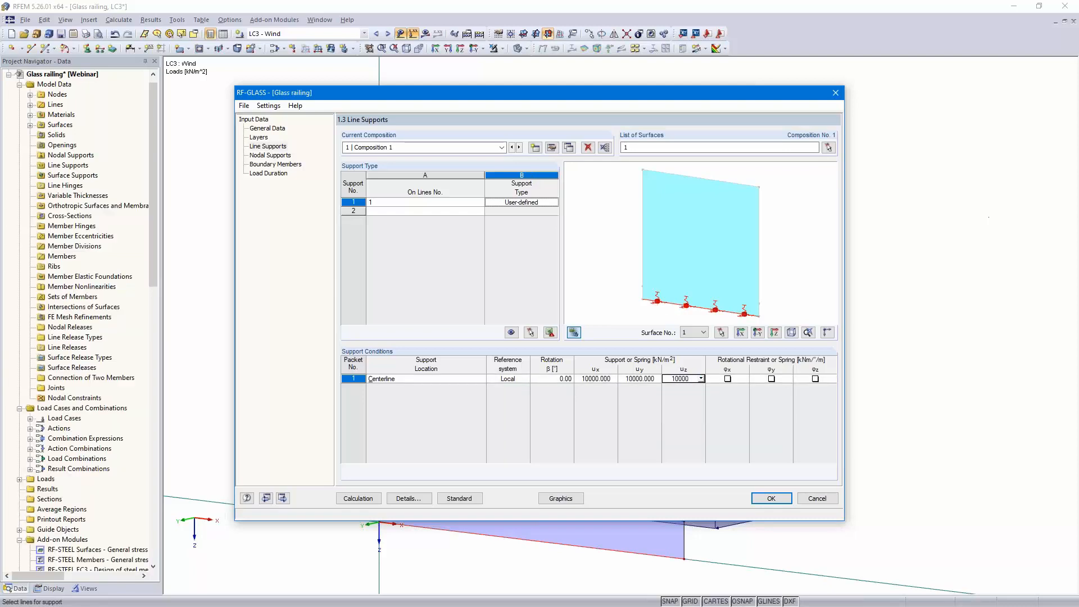
pyautogui.click(611, 378)
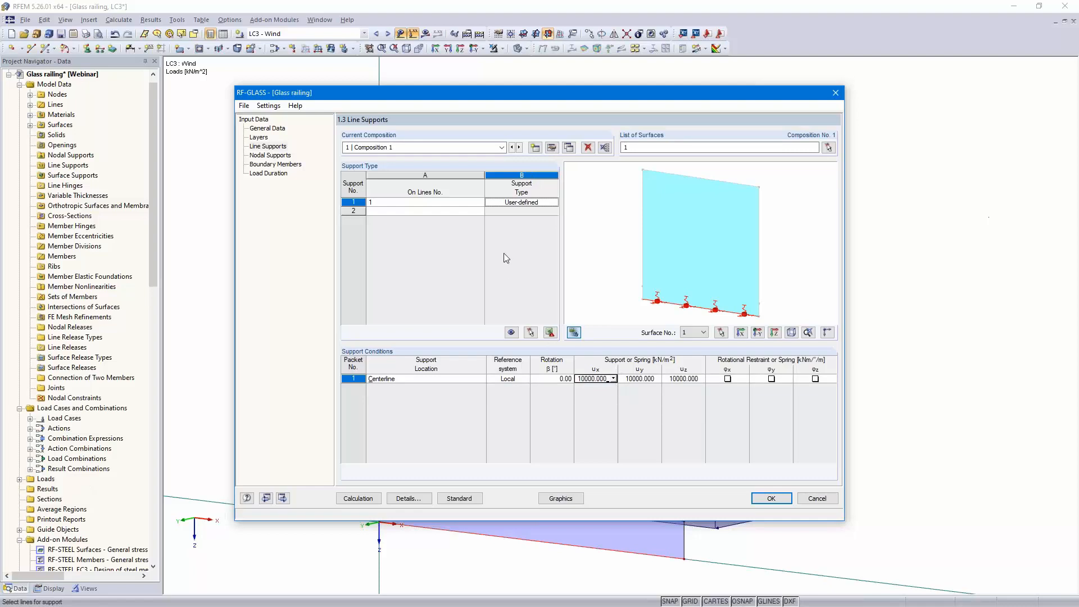
# Add a second User-defined line support on line 5 by picking it in the model
pyautogui.click(465, 211)
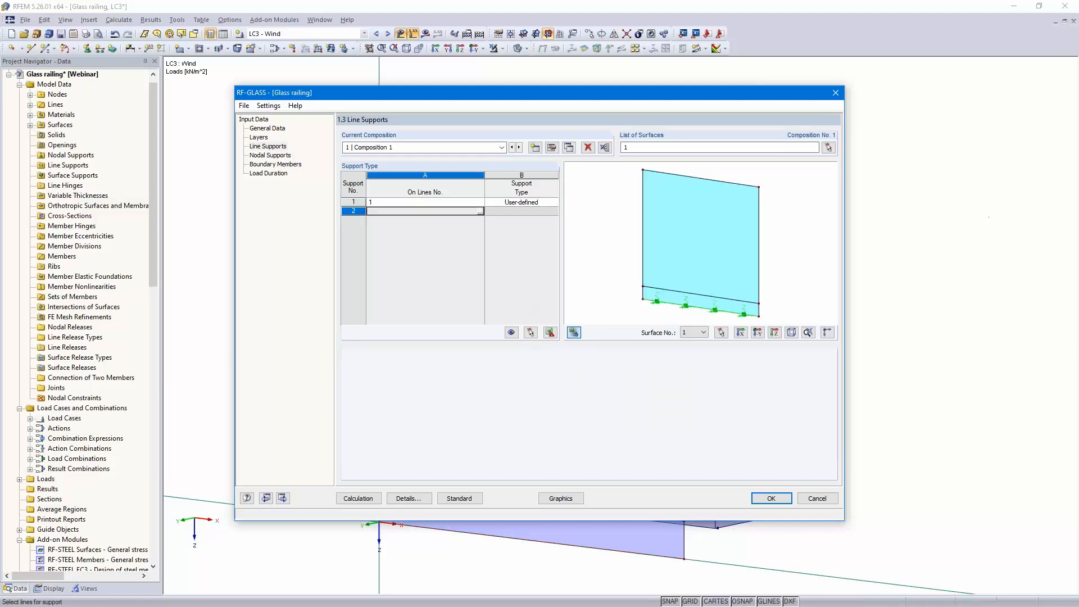
pyautogui.click(480, 211)
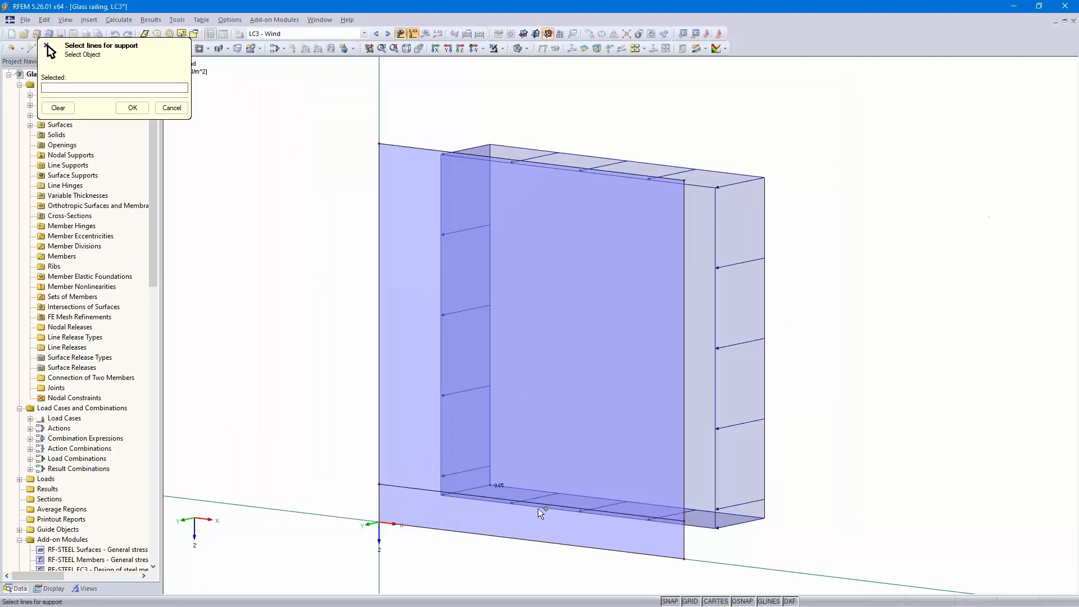
pyautogui.click(538, 506)
pyautogui.click(133, 107)
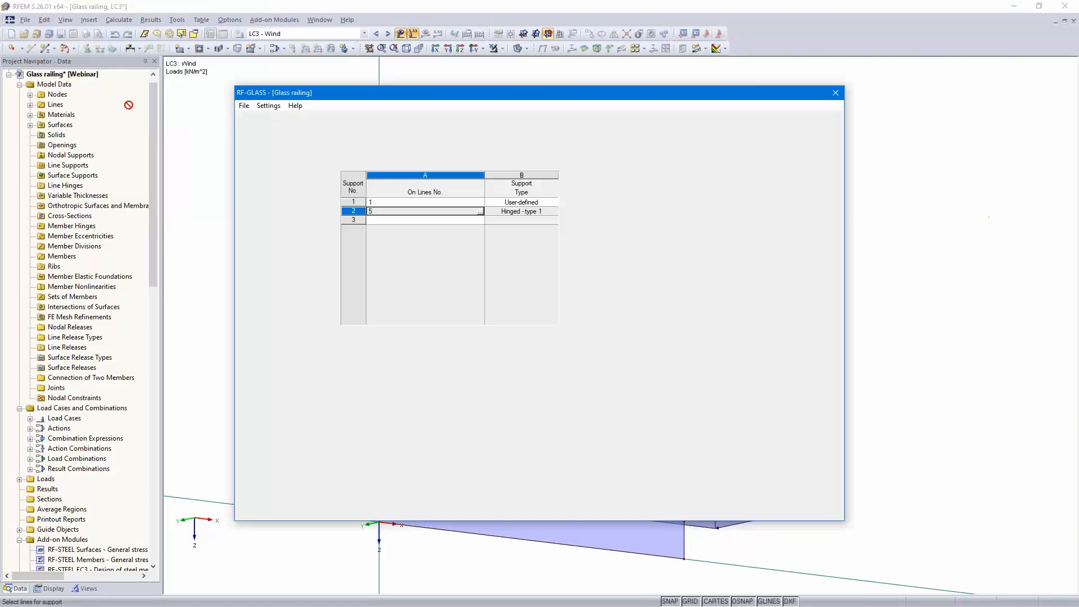
pyautogui.click(544, 212)
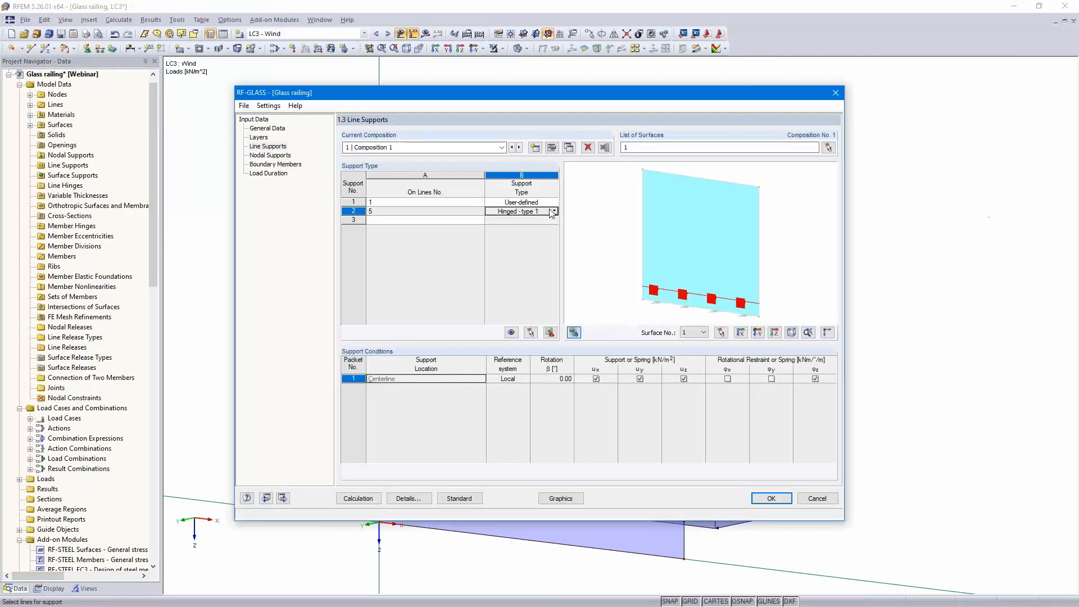
pyautogui.click(553, 211)
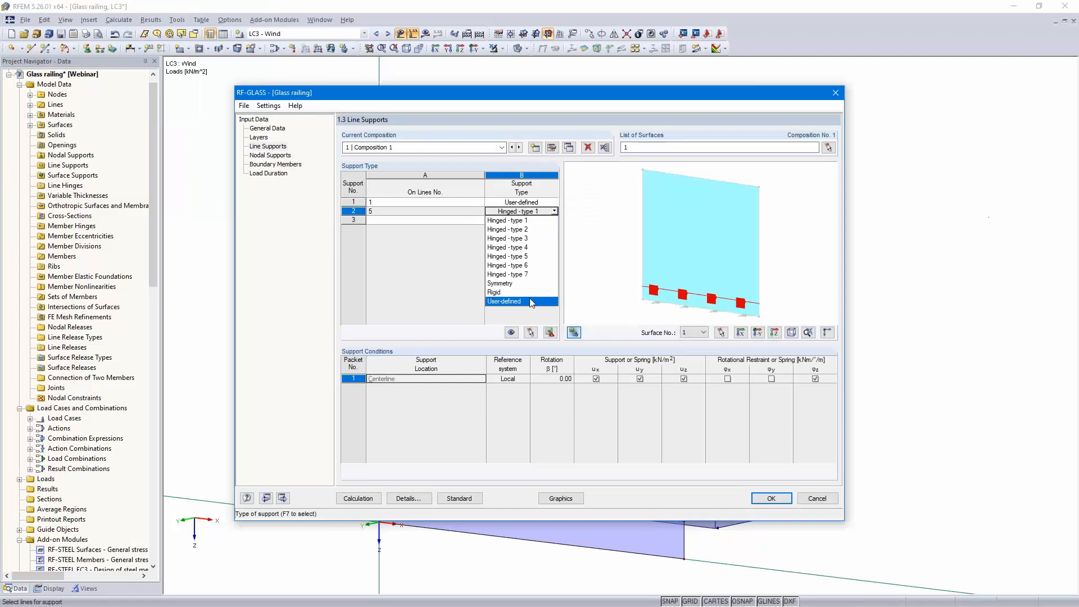
pyautogui.click(531, 302)
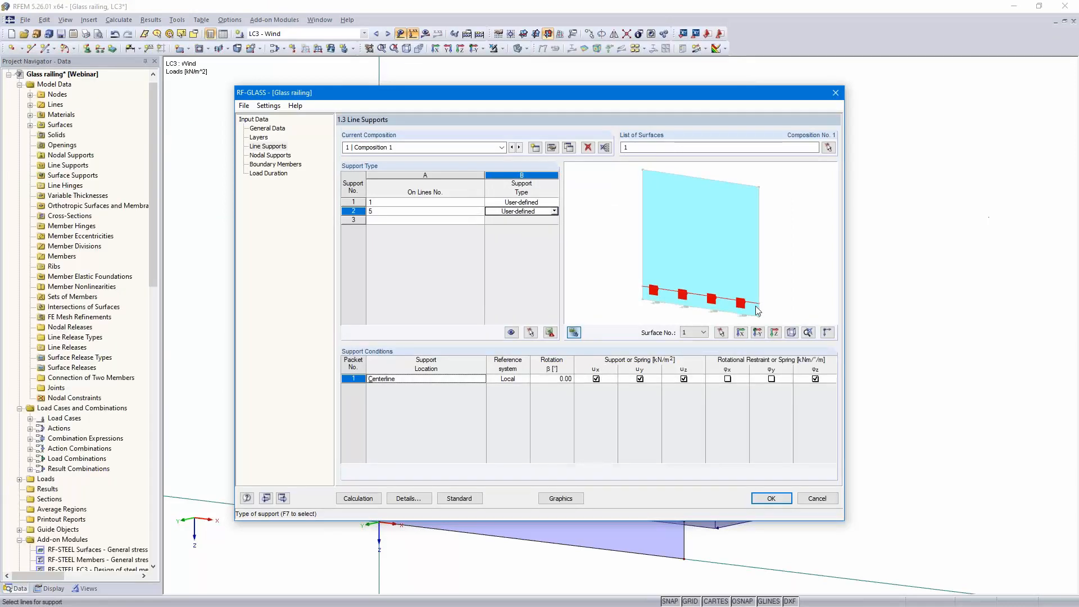
# Set line 5's support to release ux, uy and φz and use a 10000 kN/m² spring for uz
pyautogui.scroll(1, 776, 307)
pyautogui.scroll(2, 775, 303)
pyautogui.moveTo(774, 303); pyautogui.dragTo(827, 280, button='middle')
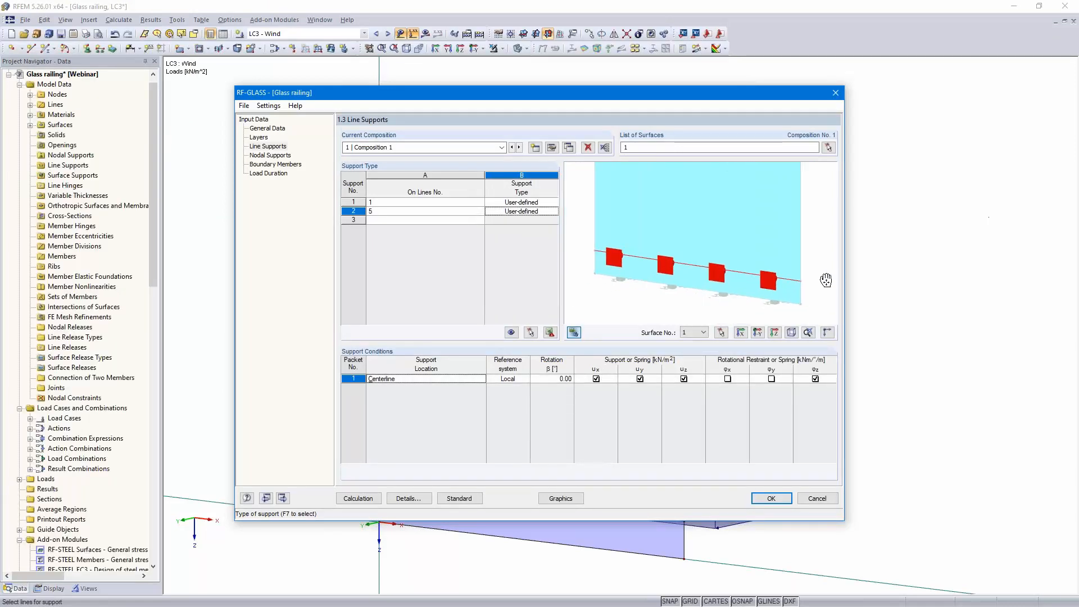
pyautogui.click(827, 332)
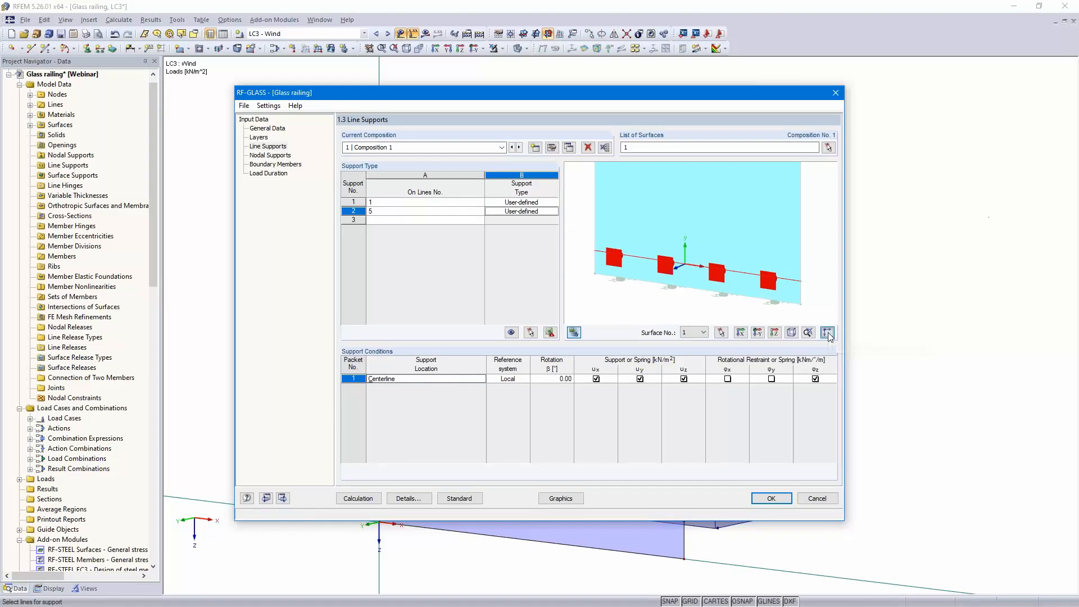
pyautogui.scroll(3, 652, 269)
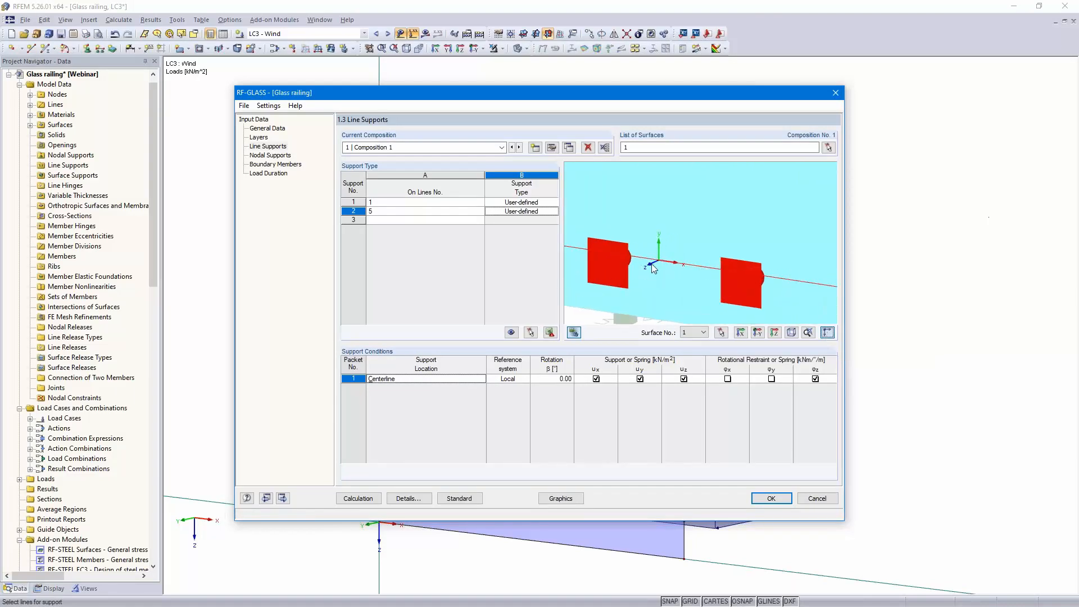
pyautogui.click(595, 380)
pyautogui.click(645, 380)
pyautogui.click(815, 379)
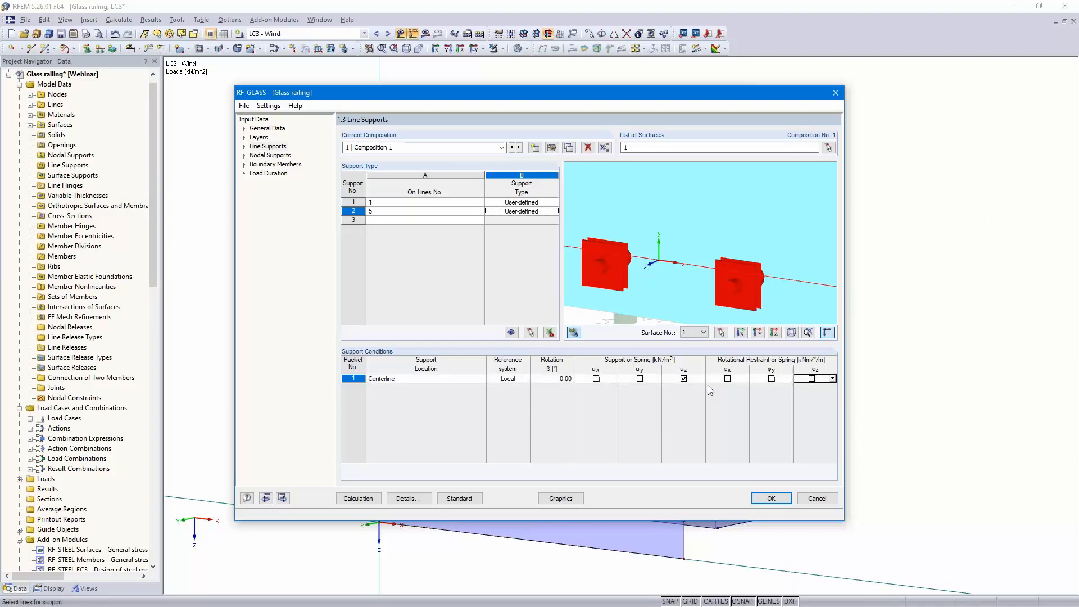
pyautogui.click(697, 380)
pyautogui.click(701, 379)
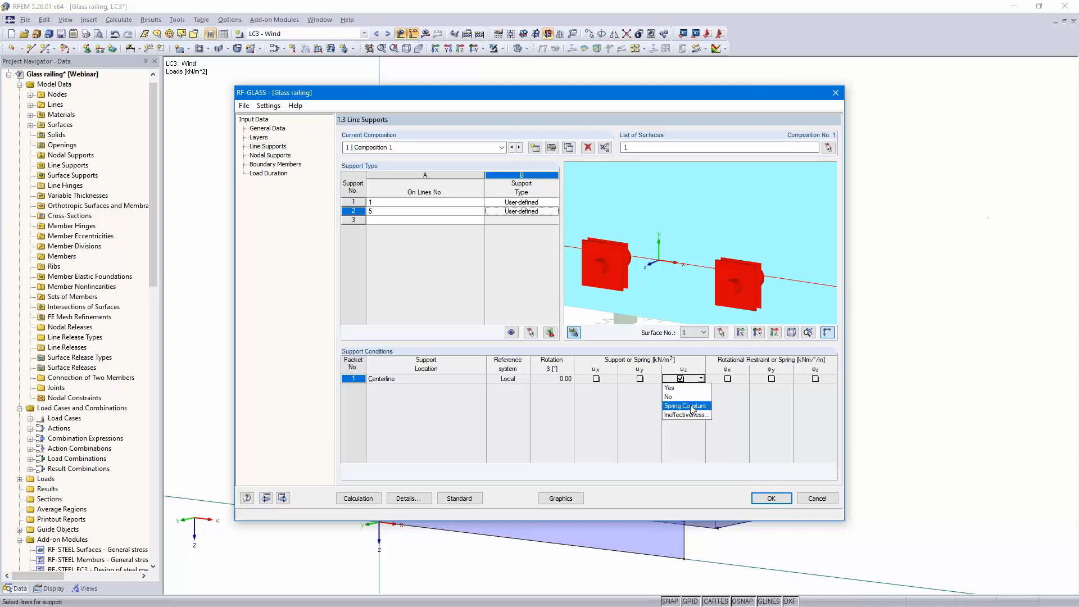
pyautogui.click(682, 397)
pyautogui.write('10000')
pyautogui.press('Tab')
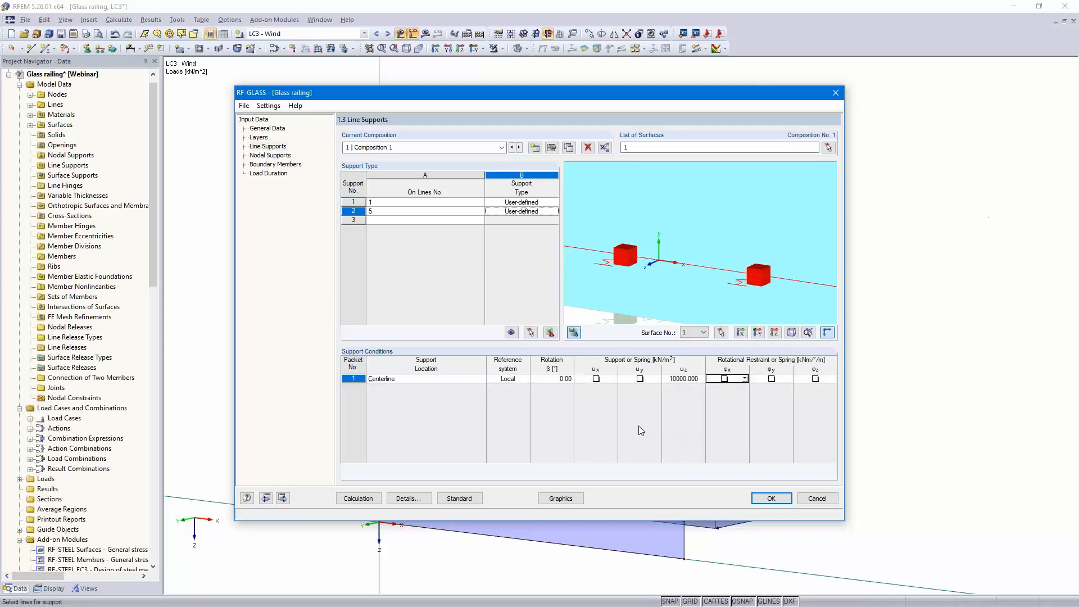
# Step through nodal supports, boundary members and load duration windows, then run the RF-GLASS calculation
pyautogui.click(282, 498)
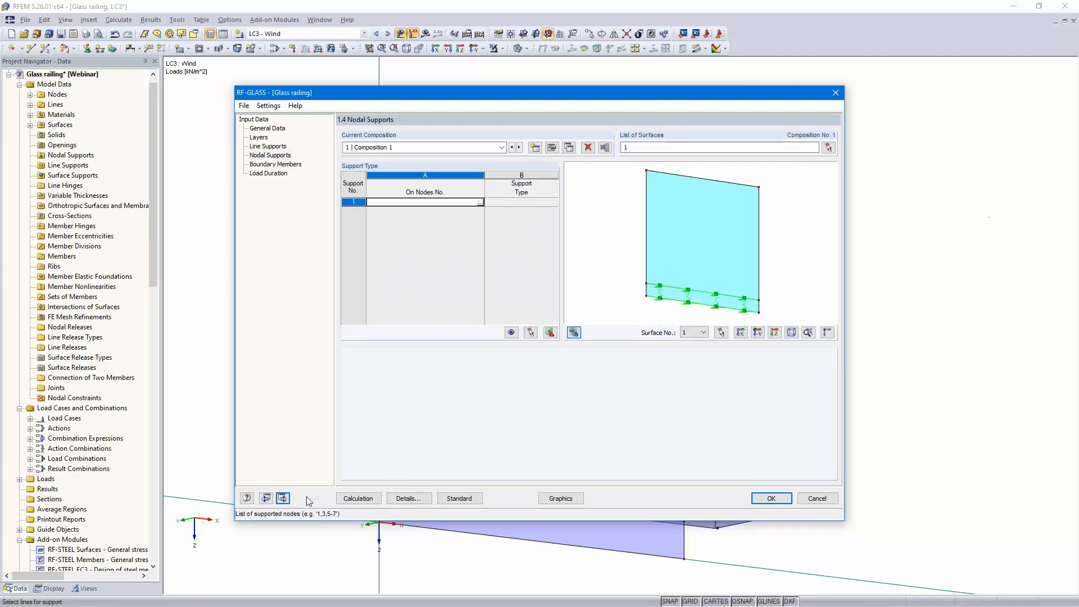
pyautogui.click(283, 498)
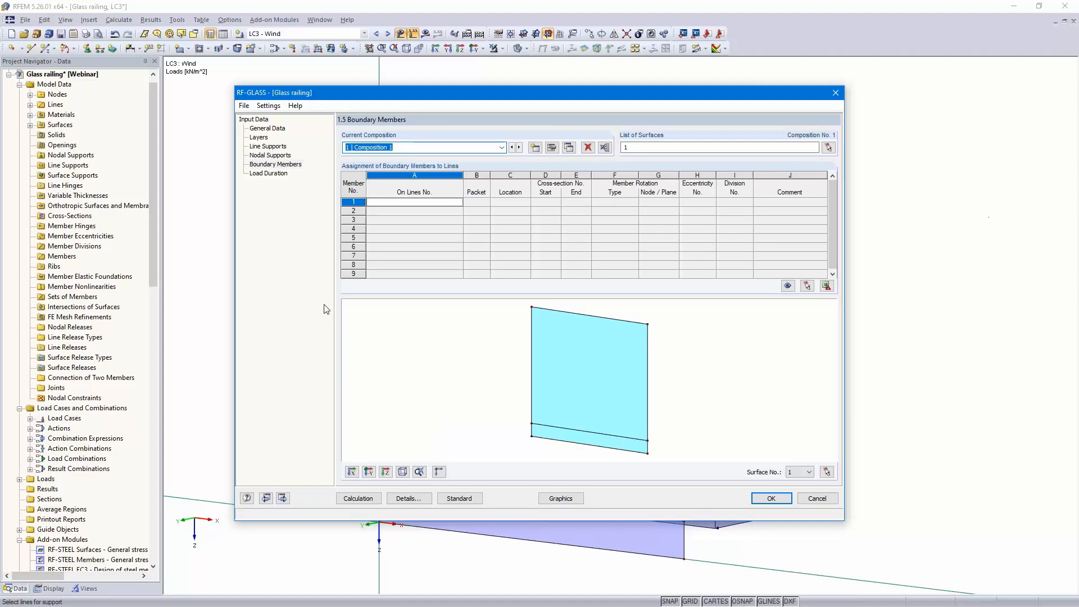
pyautogui.click(283, 497)
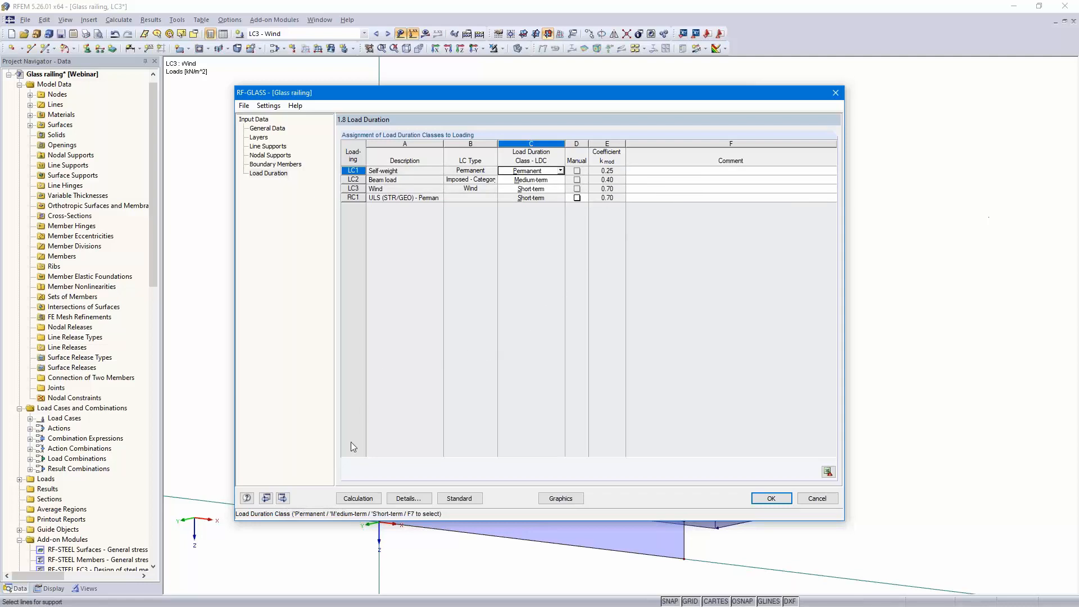
pyautogui.click(359, 499)
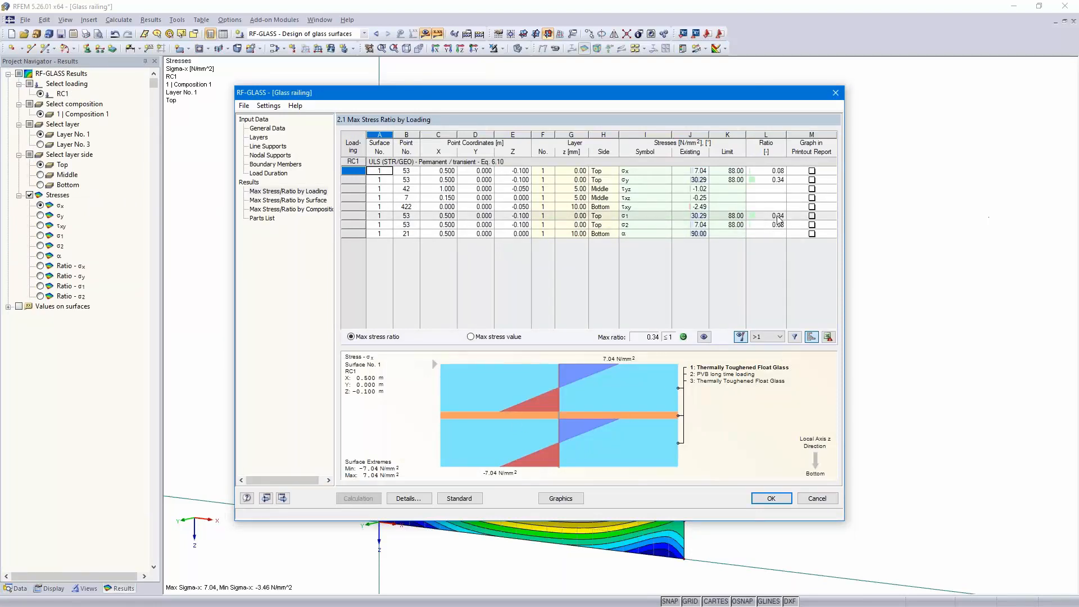
# Inspect the σy stress ratio graph for RC1, then close the module to view results on the model
pyautogui.click(778, 180)
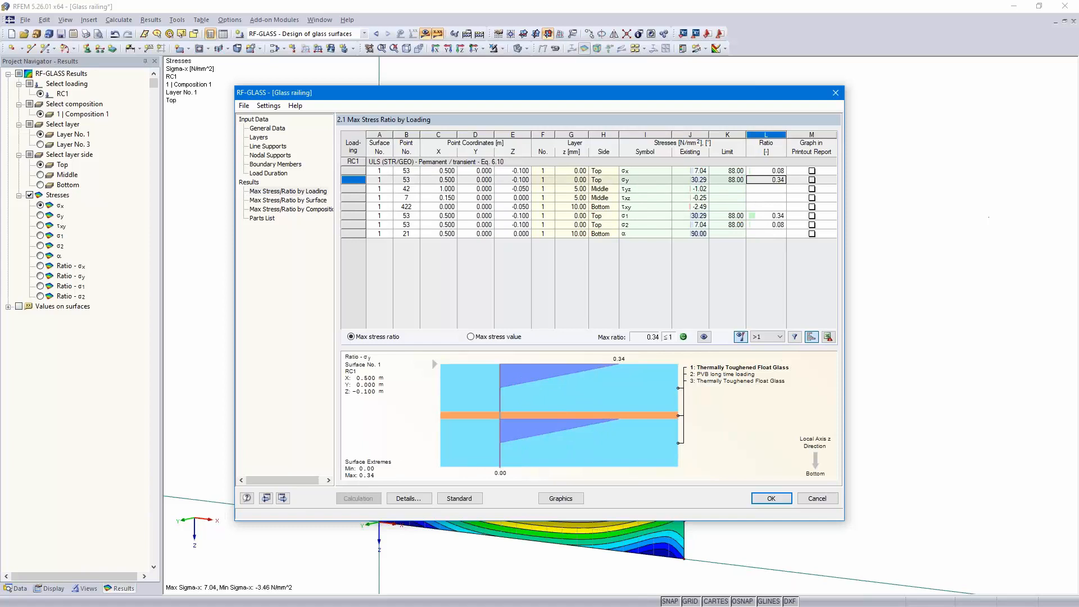
pyautogui.click(772, 499)
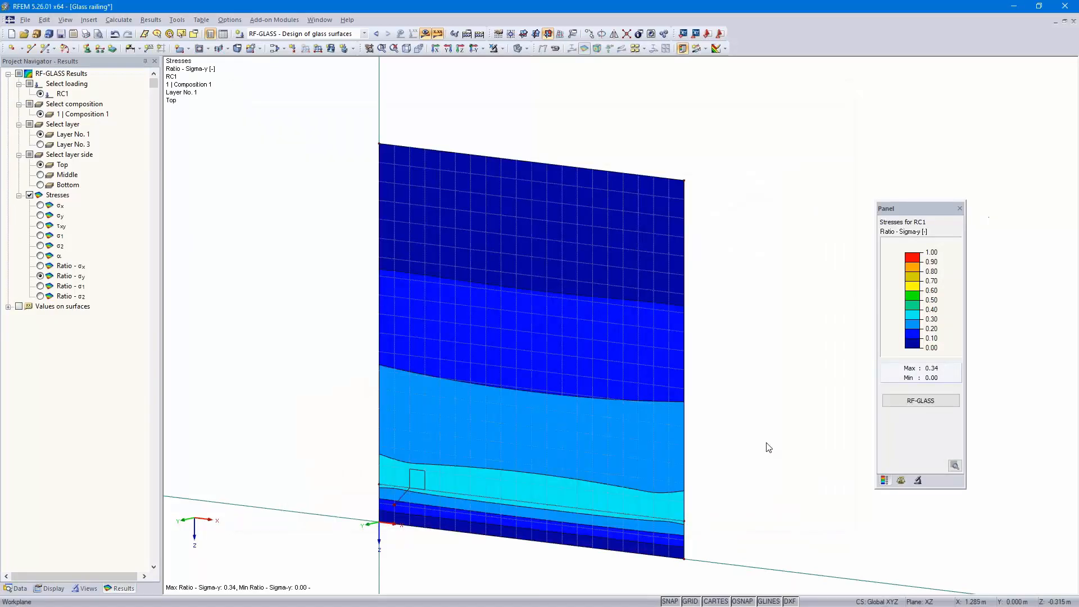
# Send the σy stress ratio graphic to a new printout report using the Input data and reduced results template
pyautogui.moveTo(755, 437); pyautogui.dragTo(752, 407, button='middle')
pyautogui.moveTo(751, 407); pyautogui.dragTo(763, 430, button='middle')
pyautogui.scroll(-1, 763, 430)
pyautogui.scroll(1, 753, 498)
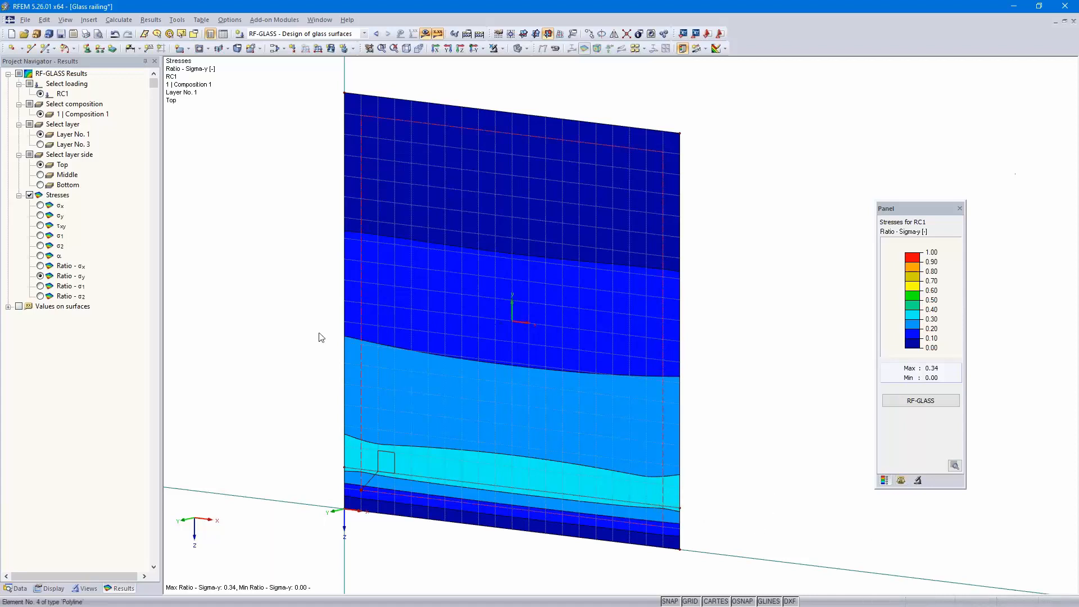
pyautogui.click(86, 35)
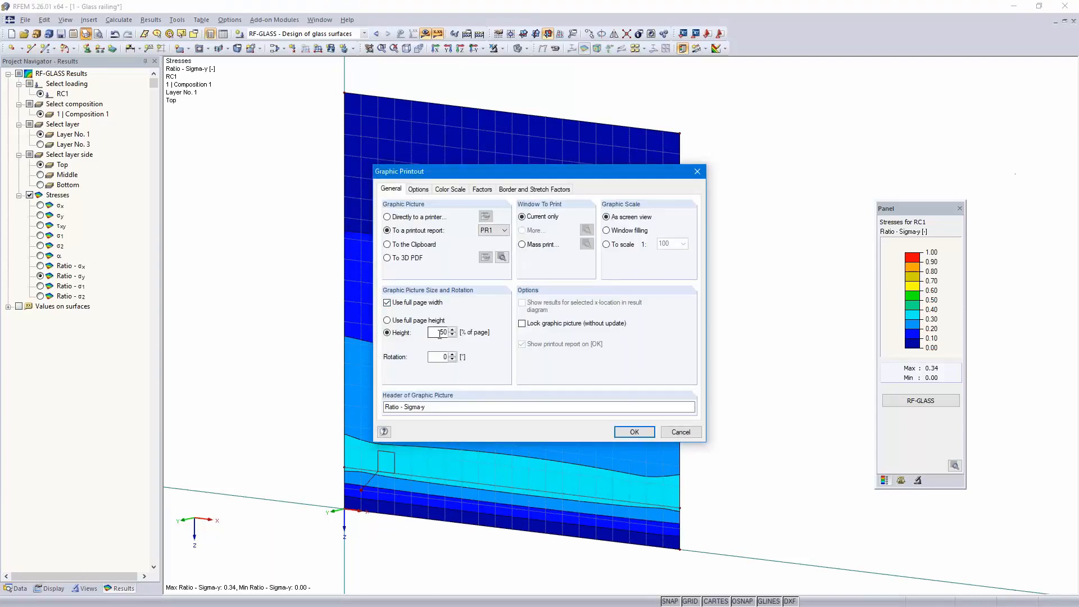
pyautogui.click(635, 433)
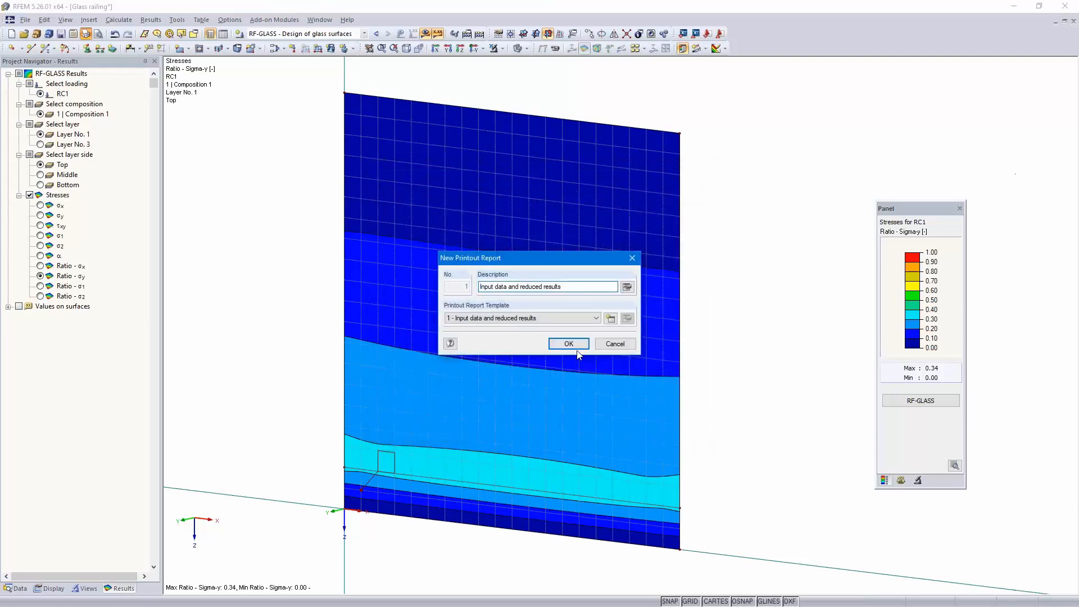
pyautogui.click(568, 344)
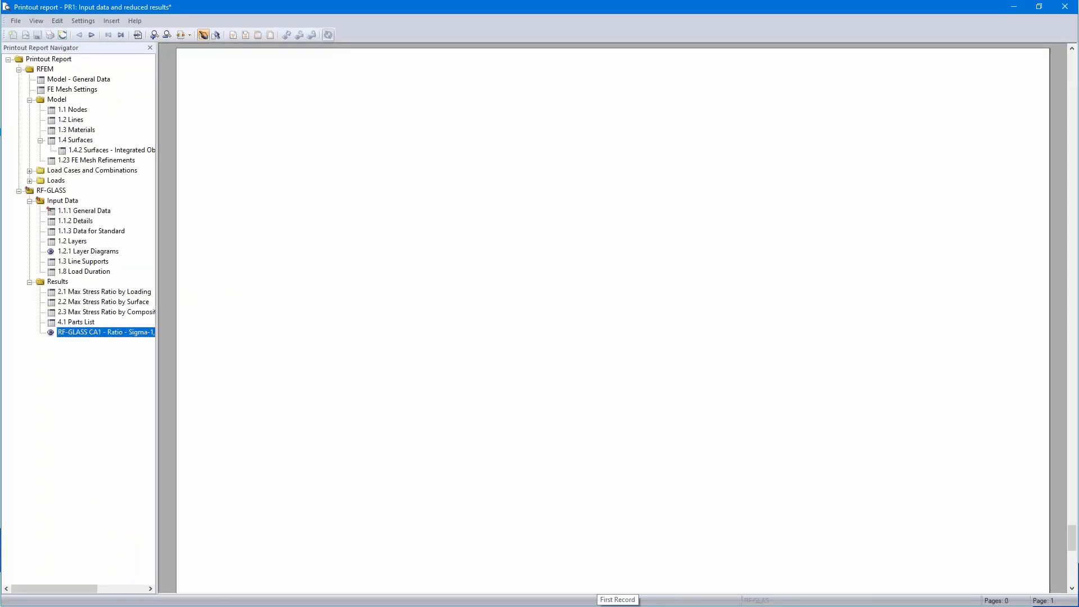
# Scroll through the printout report's RF-GLASS input data, layers, supports, load duration and stress ratio tables, then close the report
pyautogui.scroll(-5, 556, 346)
pyautogui.scroll(3, 536, 270)
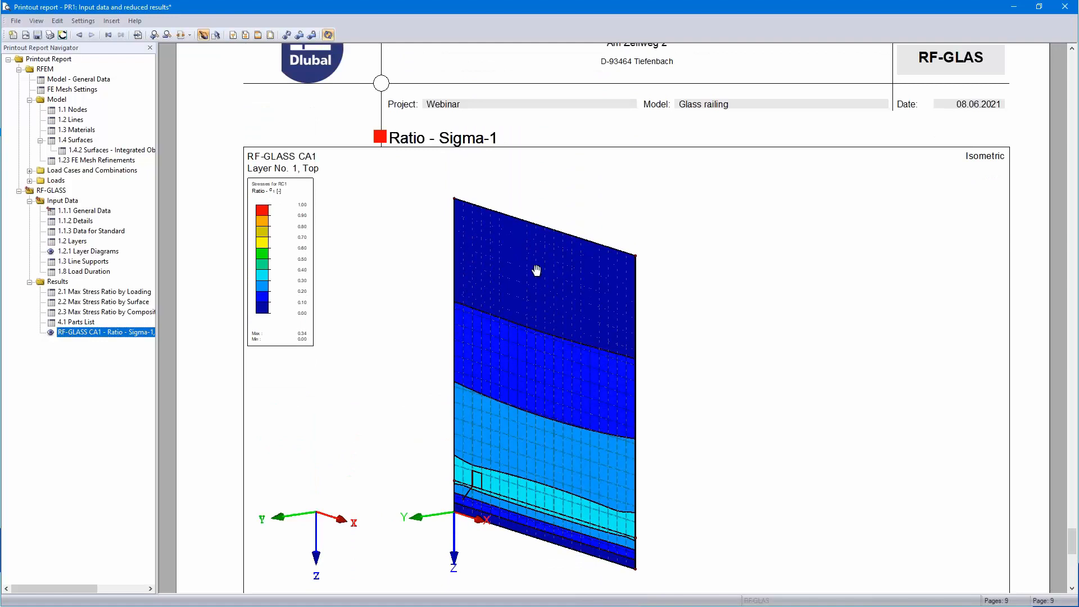
pyautogui.click(88, 213)
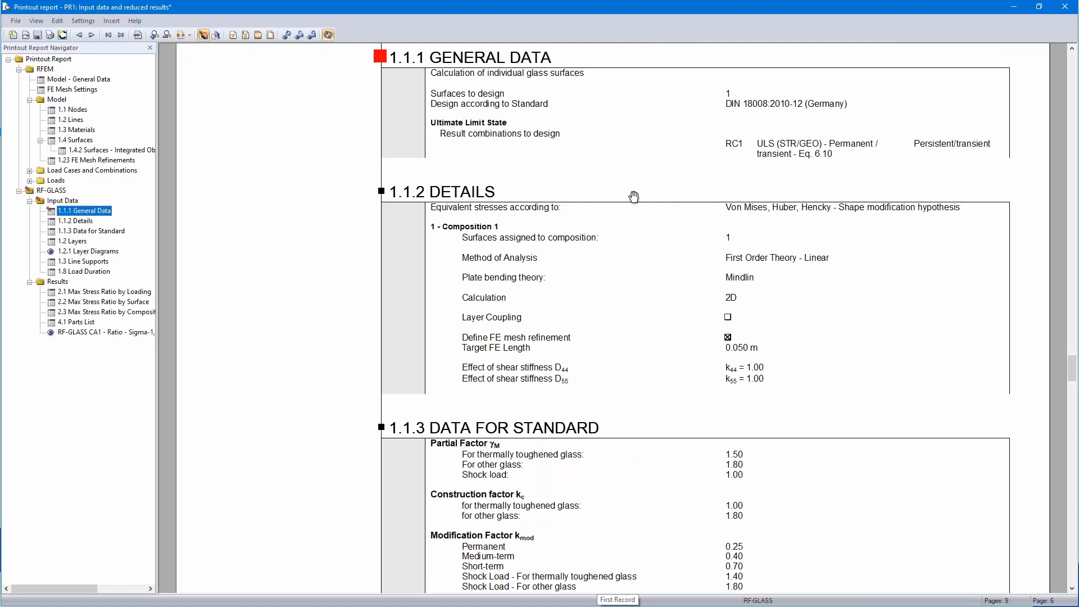
pyautogui.moveTo(832, 164); pyautogui.dragTo(831, 193)
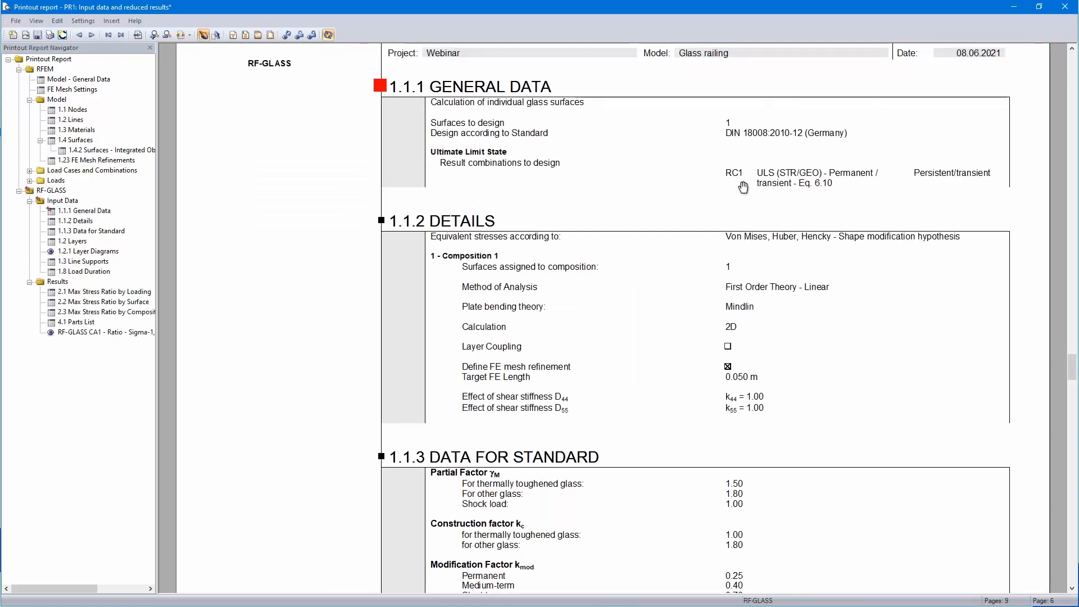
pyautogui.scroll(-3, 744, 184)
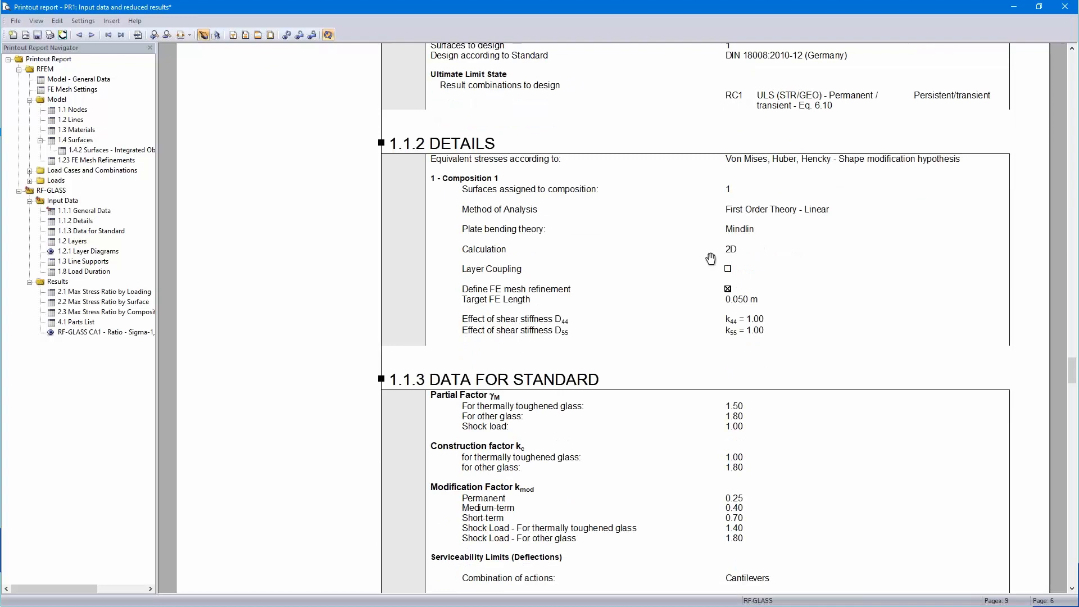
pyautogui.scroll(-7, 713, 254)
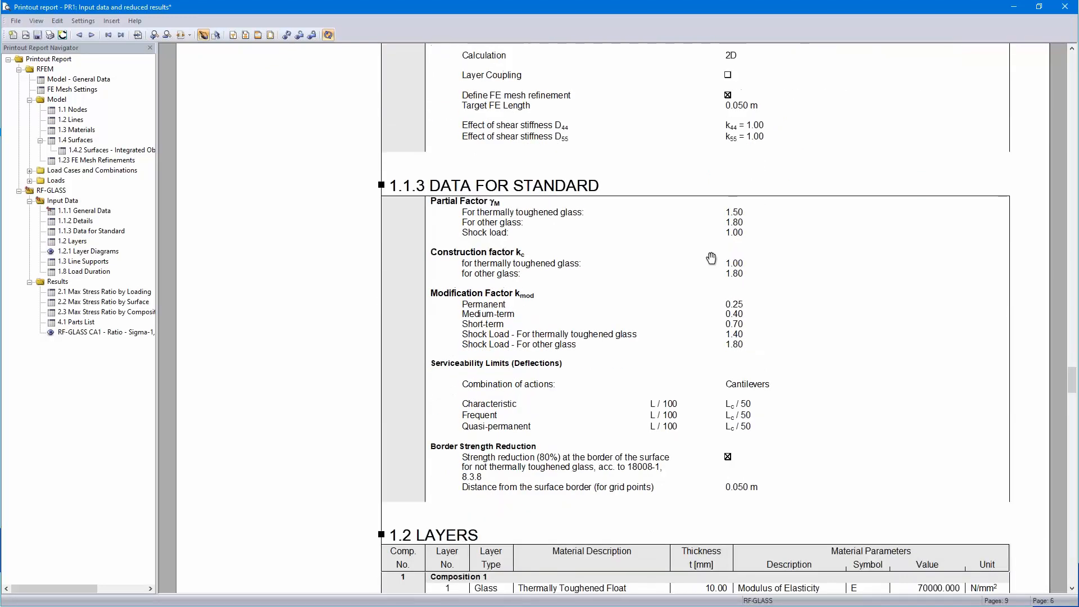
pyautogui.scroll(-6, 736, 368)
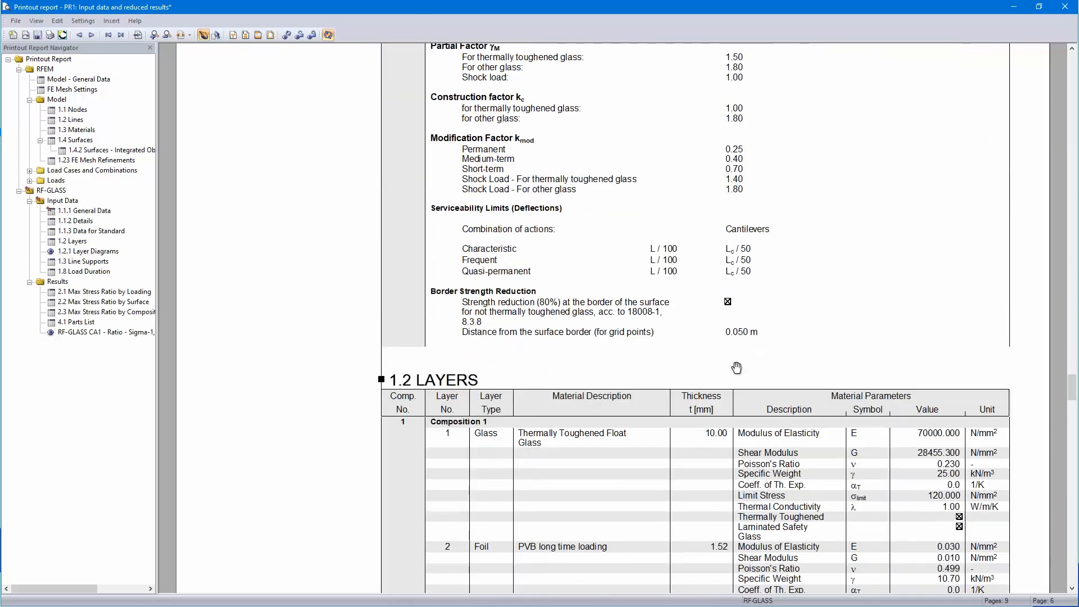
pyautogui.scroll(-7, 736, 368)
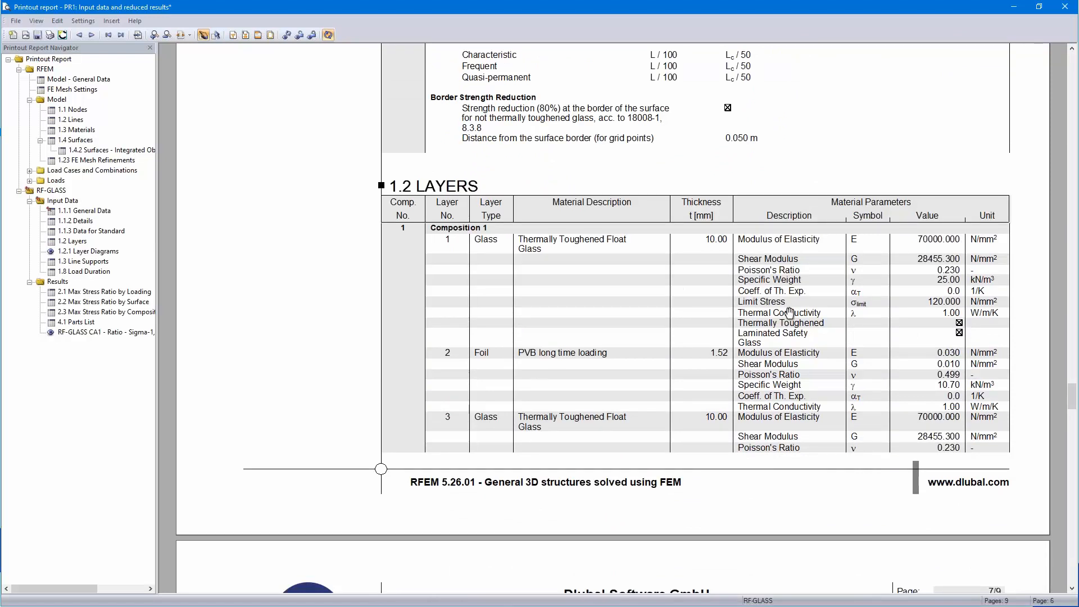
pyautogui.scroll(-3, 789, 309)
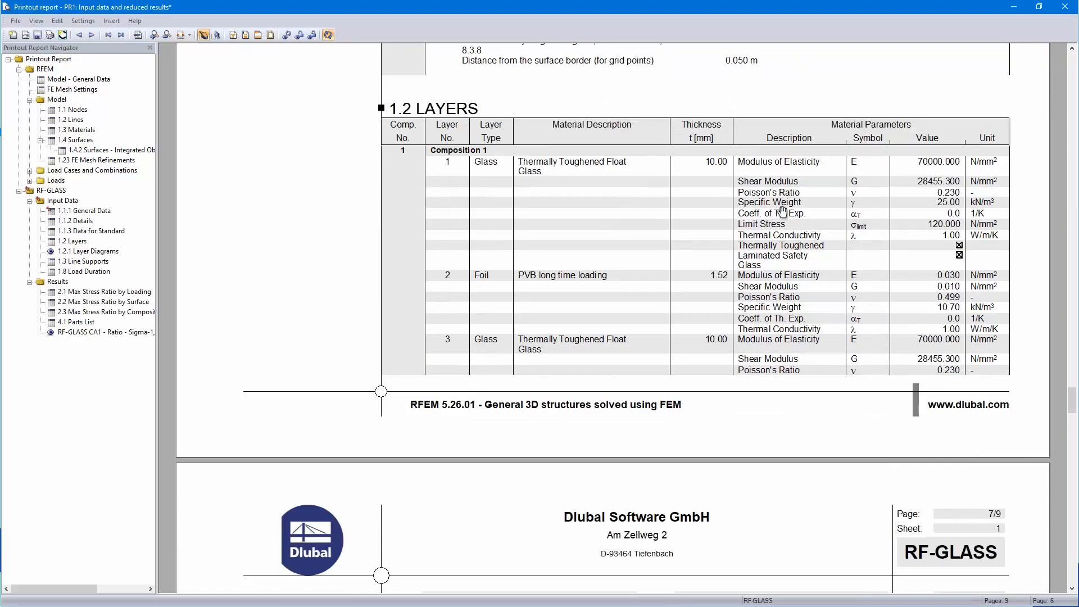
pyautogui.scroll(-15, 782, 210)
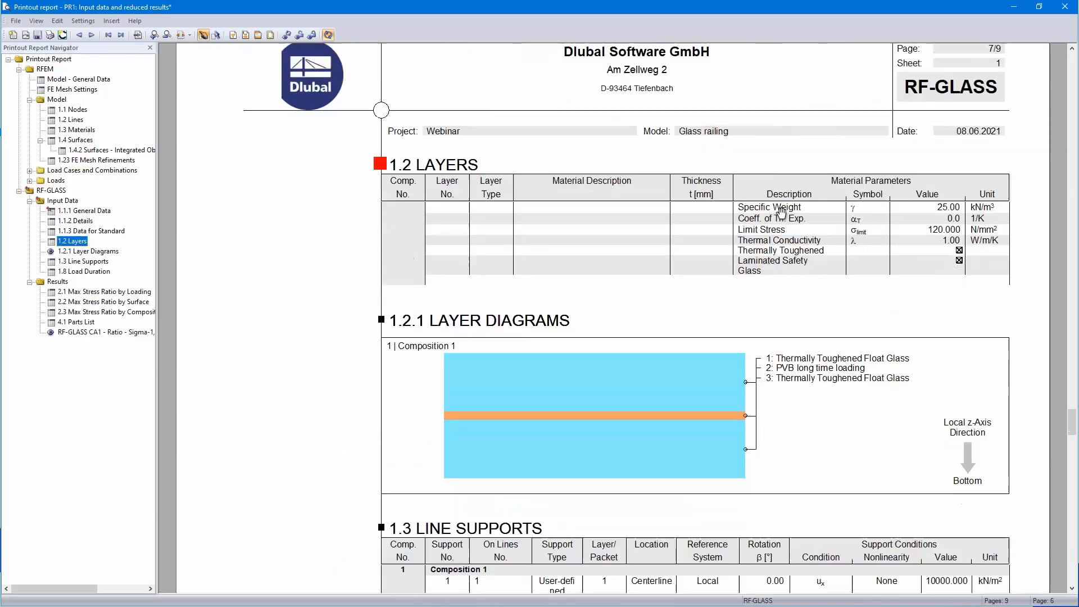
pyautogui.scroll(-6, 782, 211)
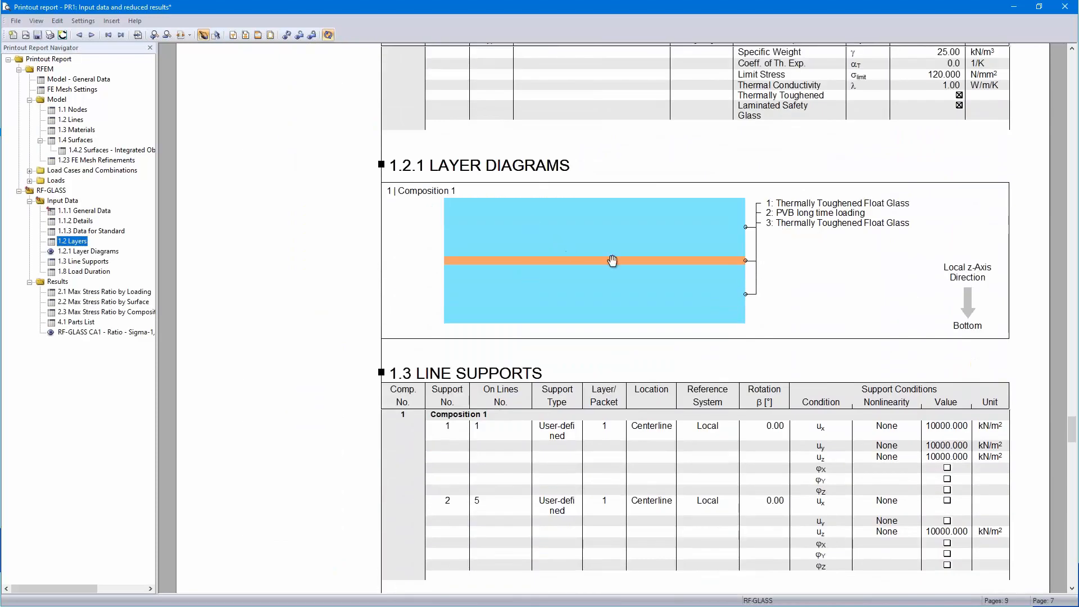
pyautogui.scroll(-9, 612, 260)
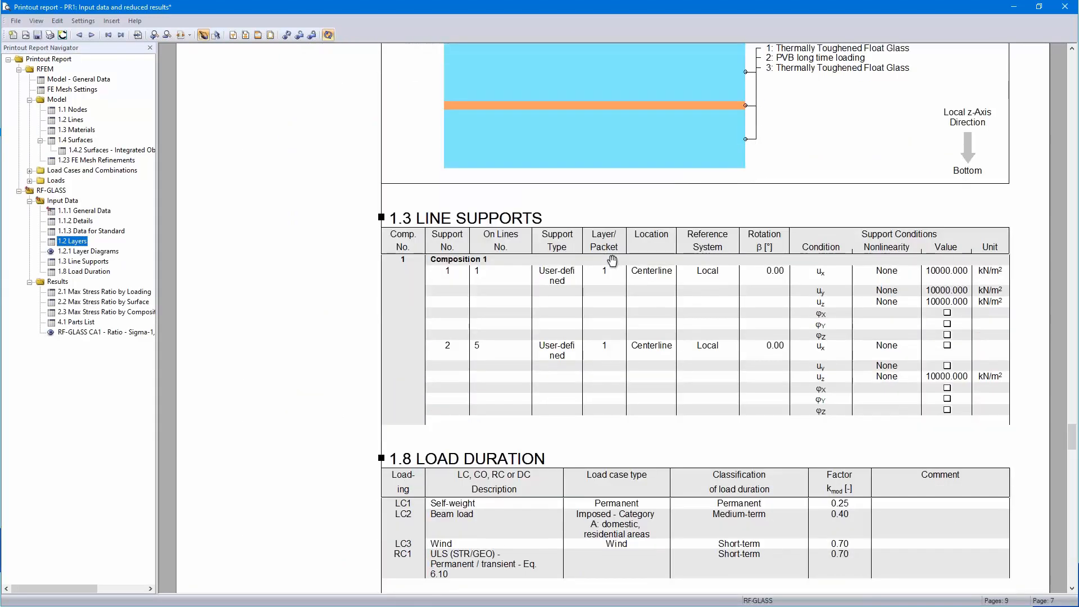
pyautogui.scroll(-9, 626, 261)
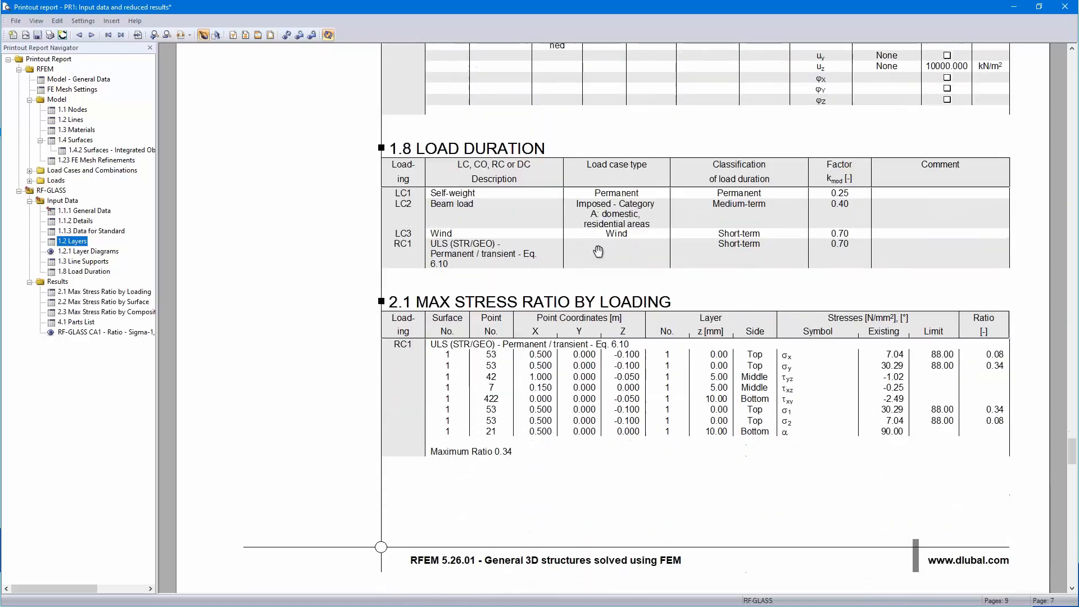
pyautogui.scroll(-2, 600, 227)
pyautogui.scroll(-7, 600, 227)
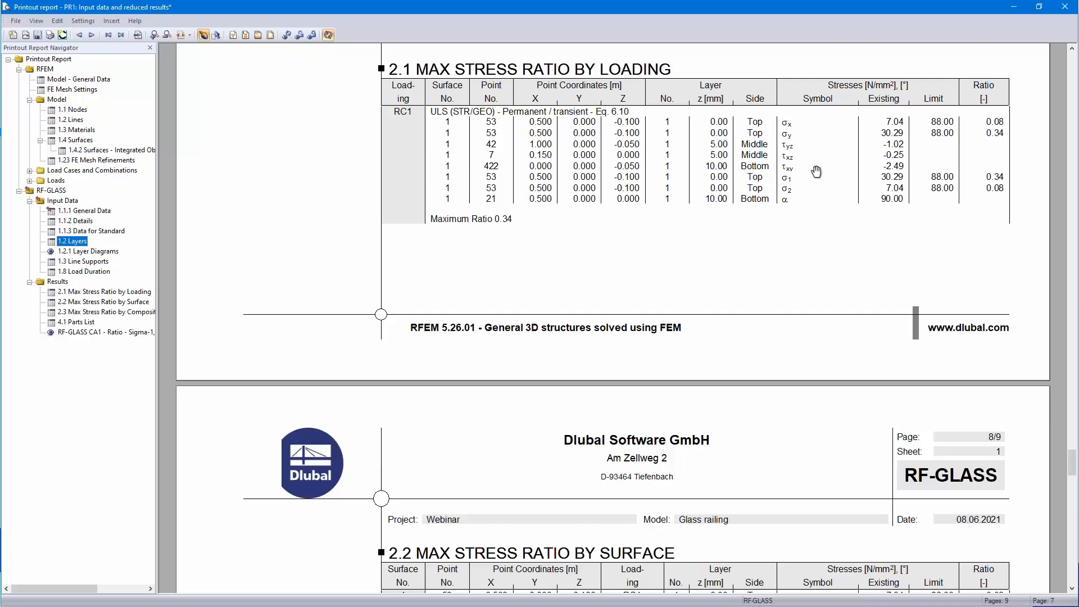
pyautogui.scroll(-15, 816, 171)
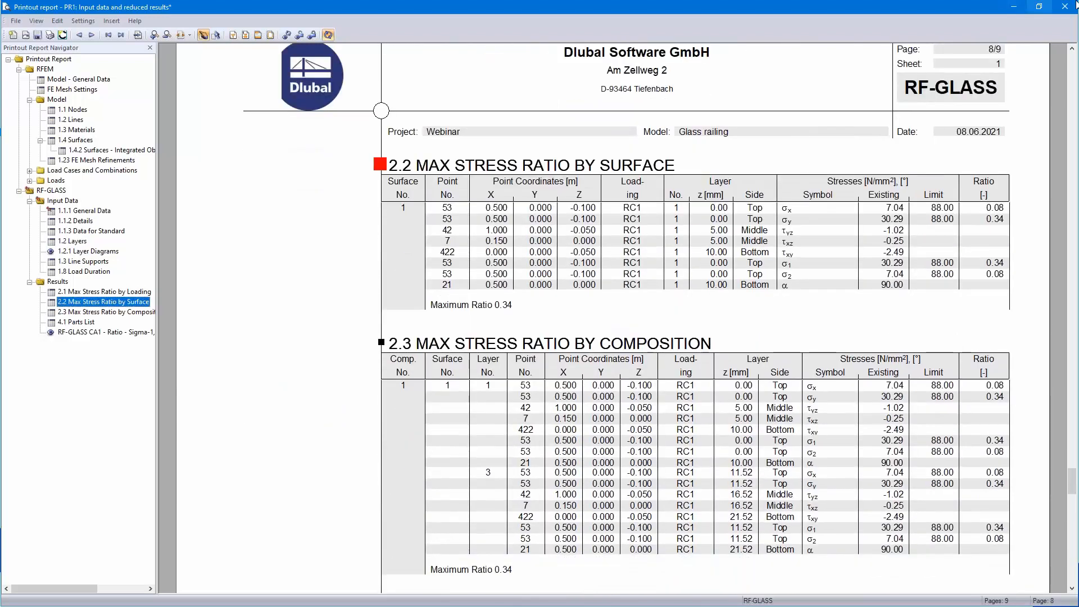
pyautogui.click(1065, 8)
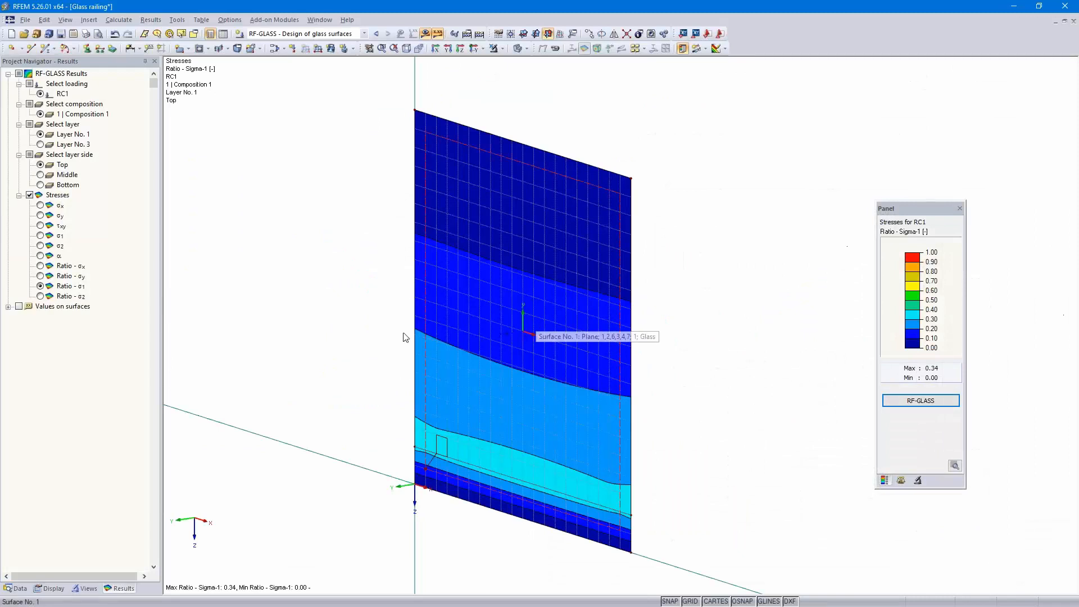
# Create a new 3D model named Iso glass pane in the Webinar project
pyautogui.click(11, 35)
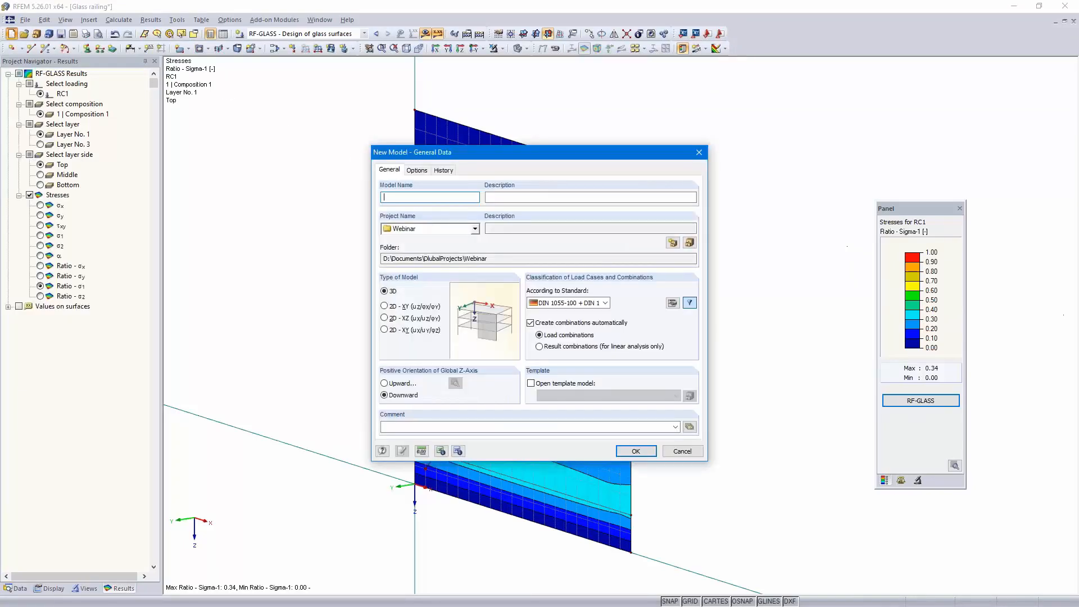
pyautogui.write('Iso glass pane')
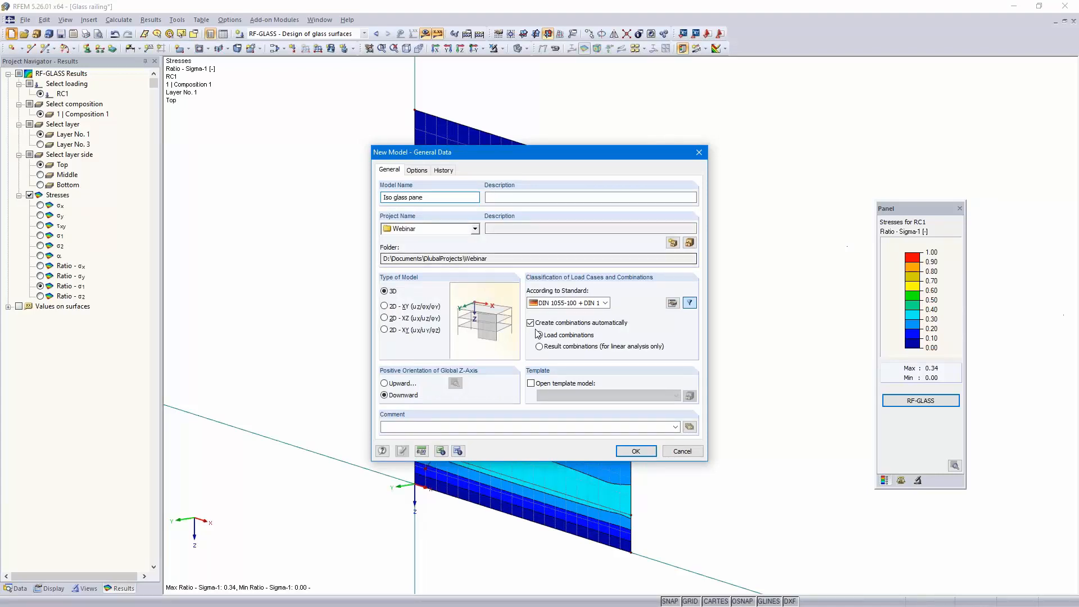
pyautogui.click(636, 455)
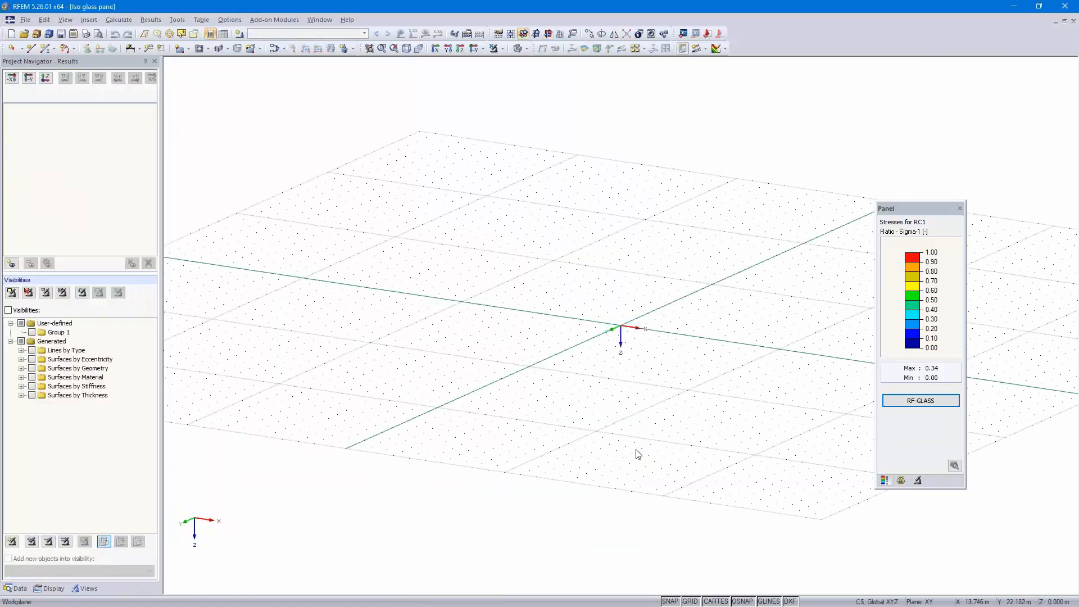
# Set the work plane grid point spacing b to 0.25 m in the grid settings
pyautogui.click(474, 48)
pyautogui.scroll(2, 686, 333)
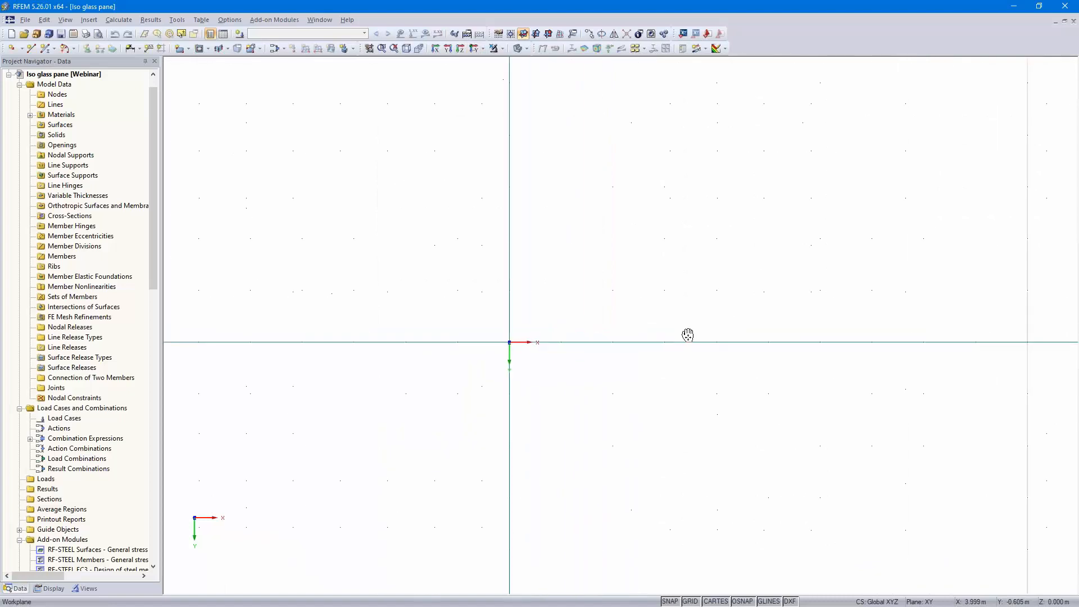
pyautogui.rightClick(690, 601)
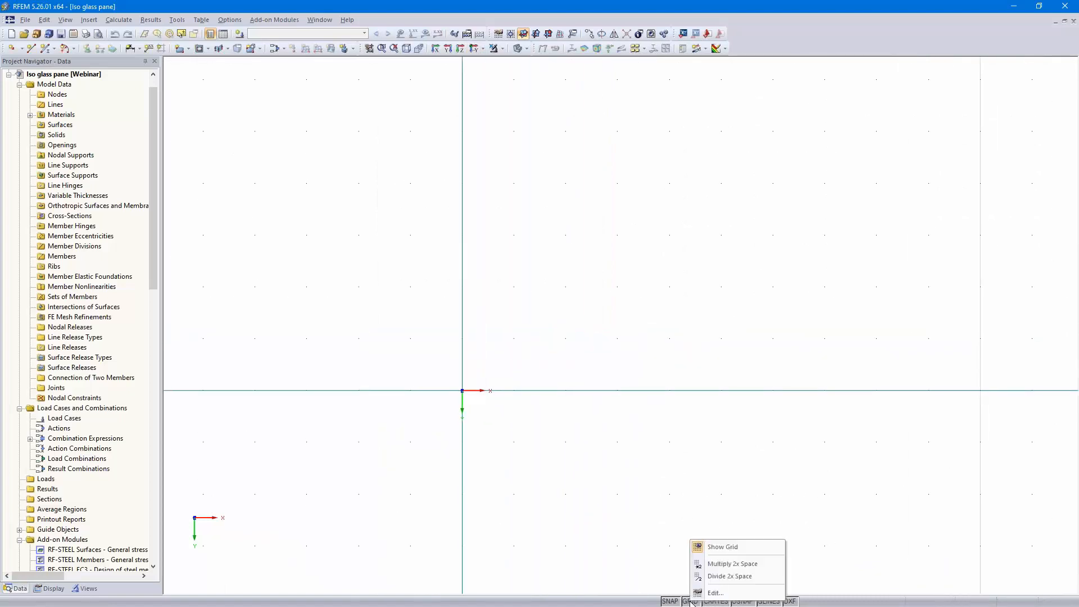
pyautogui.click(700, 593)
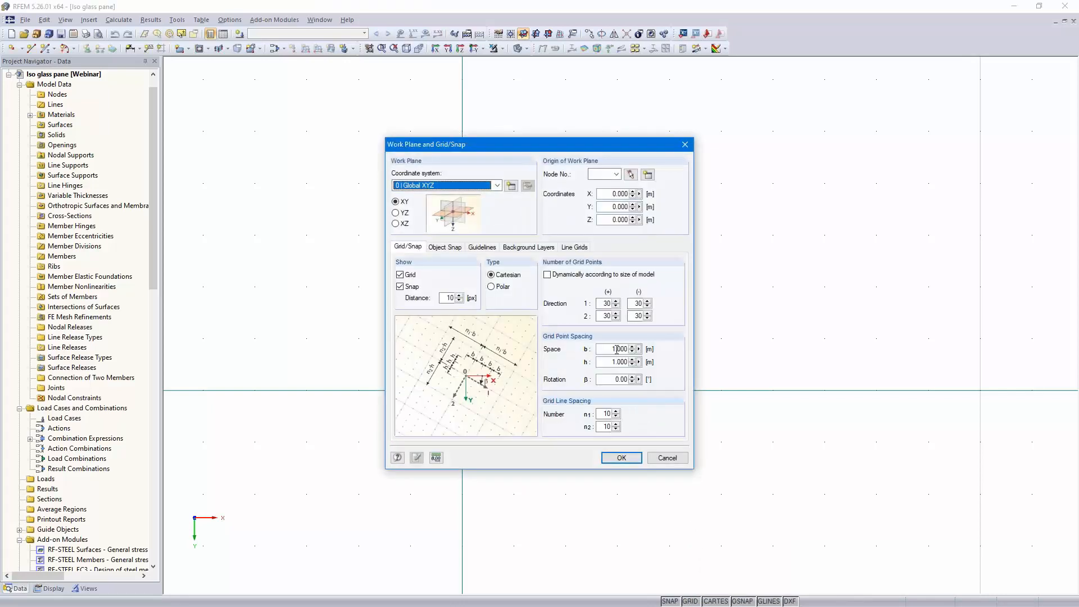
pyautogui.click(616, 348)
pyautogui.write('.25')
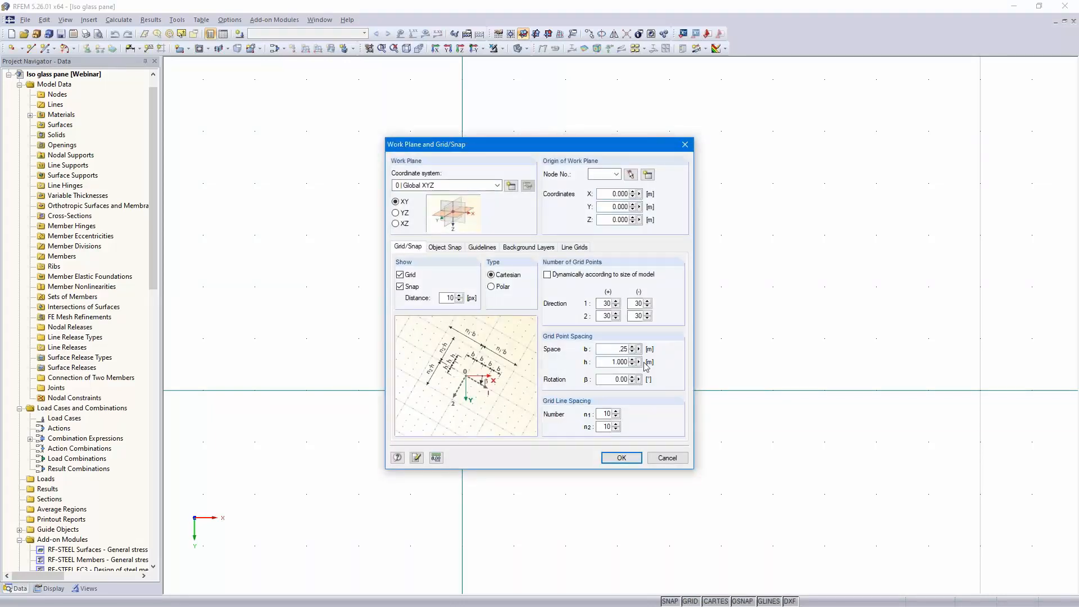
pyautogui.doubleClick(609, 362)
pyautogui.press('BackSpace')
pyautogui.click(621, 458)
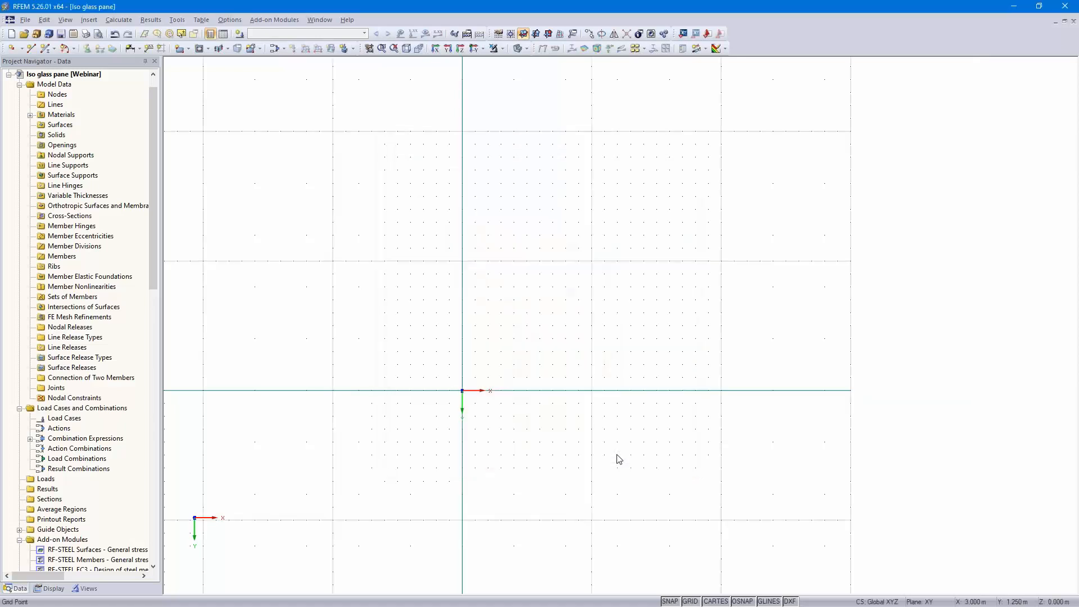
# Draw an arc via edge nodes from the origin to X 1.5 m with reversed orientation and a 1 m radius
pyautogui.scroll(6, 451, 421)
pyautogui.moveTo(493, 346); pyautogui.dragTo(505, 381, button='middle')
pyautogui.scroll(-1, 505, 381)
pyautogui.scroll(4, 505, 381)
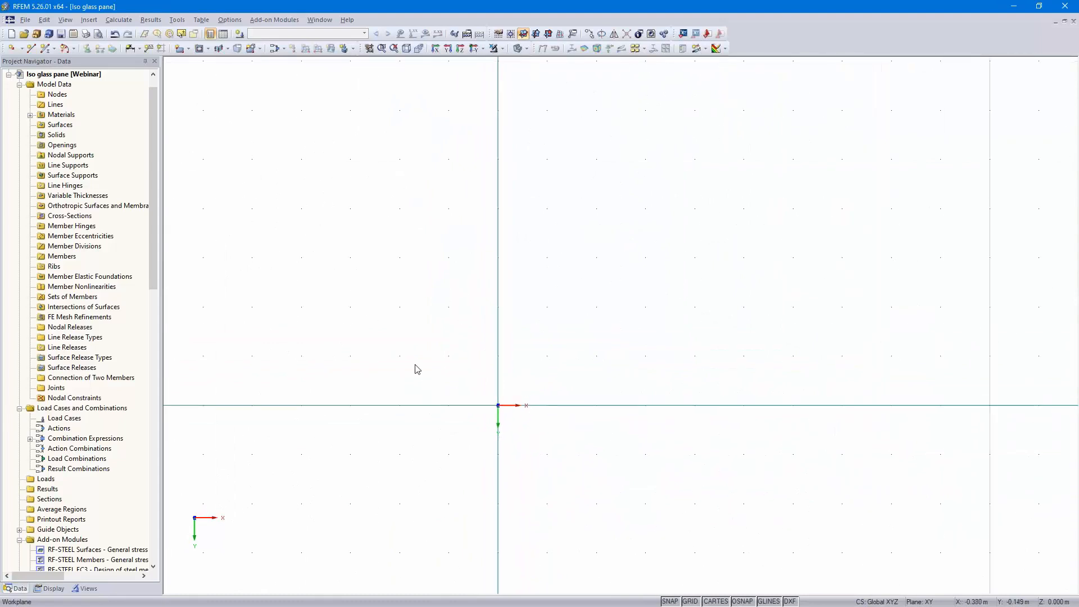
pyautogui.click(75, 48)
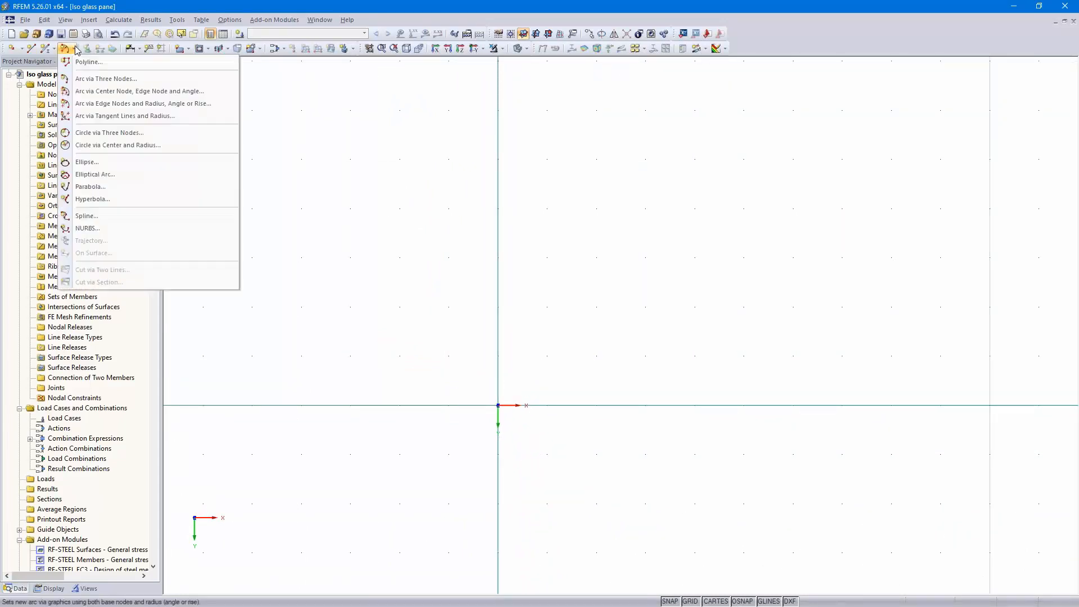
pyautogui.click(130, 105)
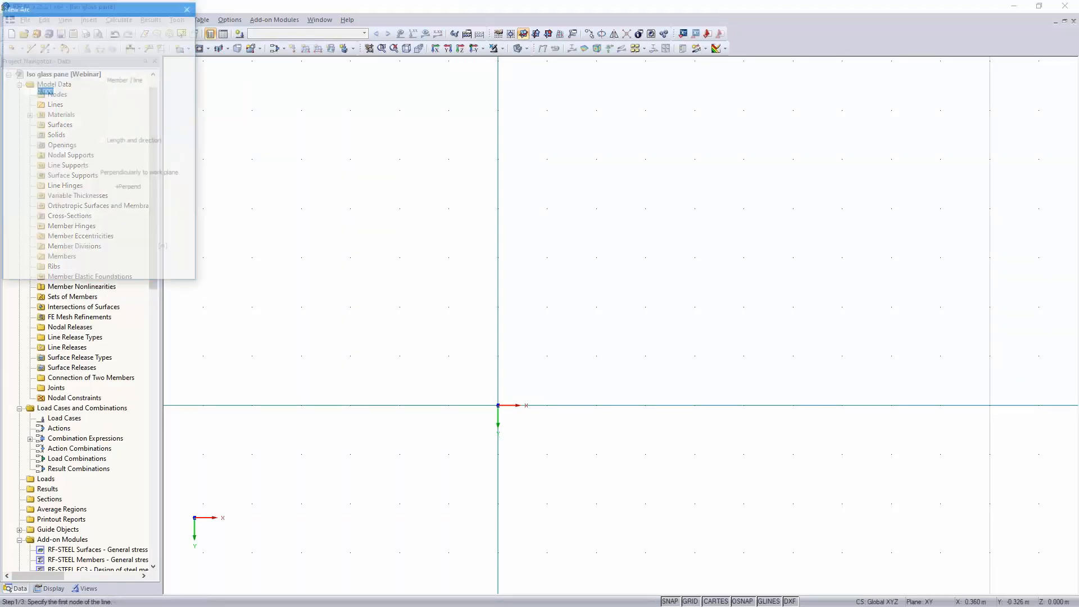
pyautogui.click(498, 405)
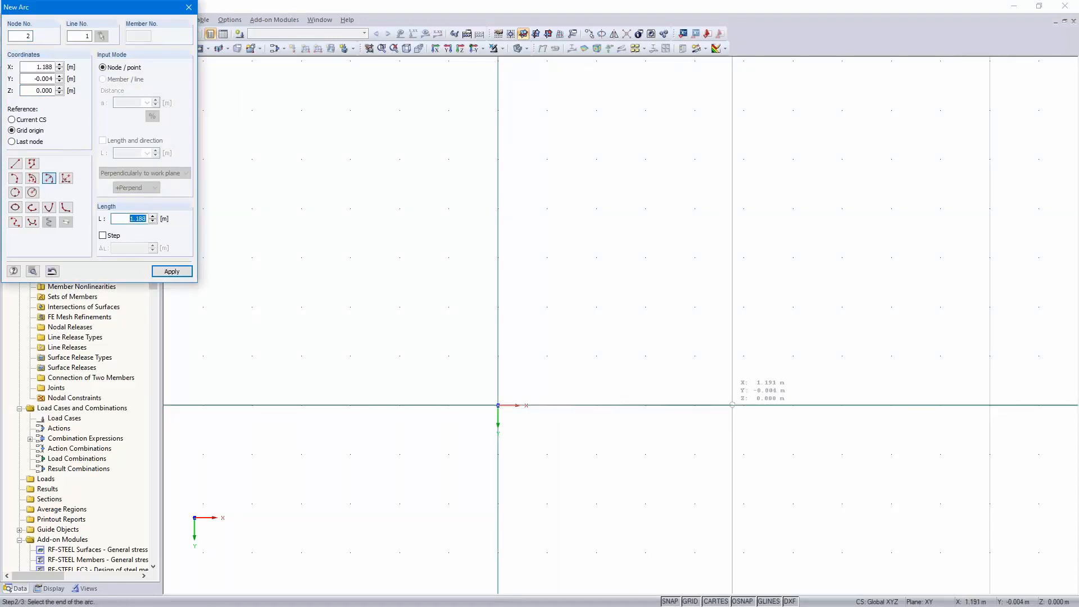
pyautogui.click(792, 405)
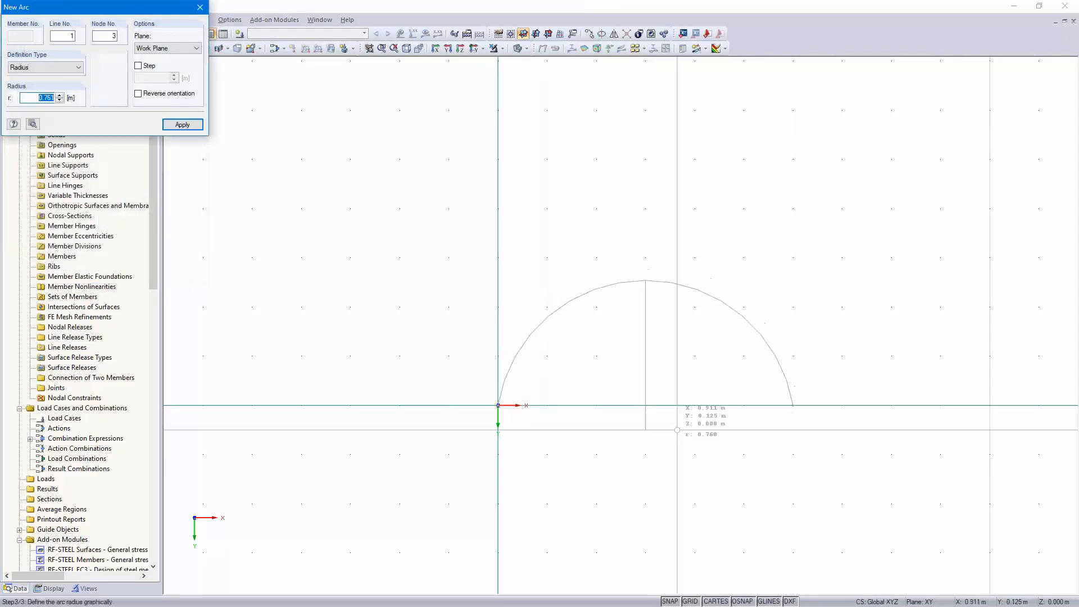
pyautogui.click(138, 94)
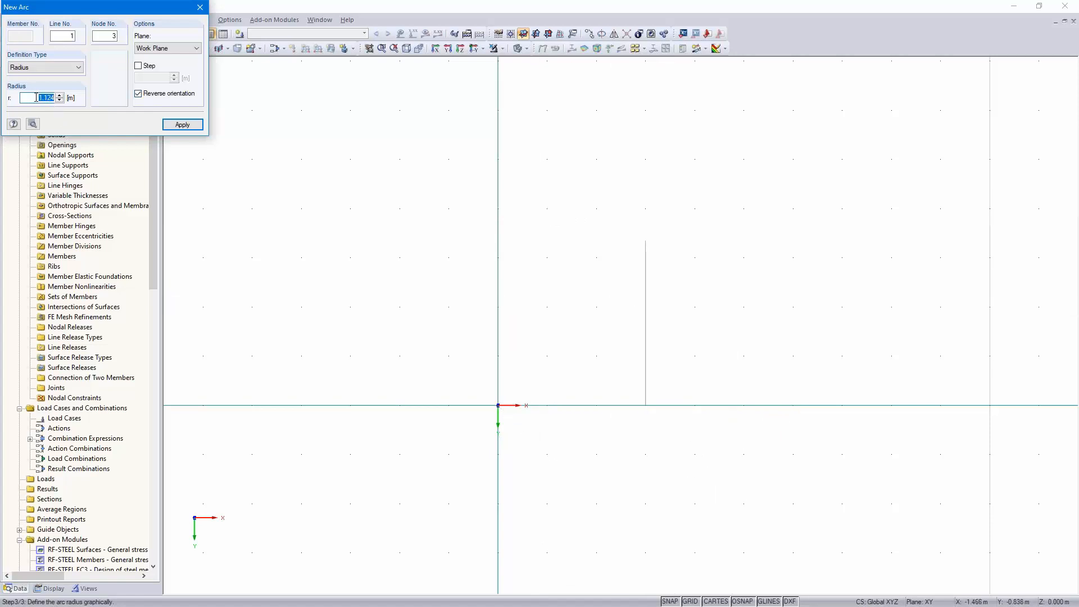
pyautogui.write('1.3')
pyautogui.press('Return')
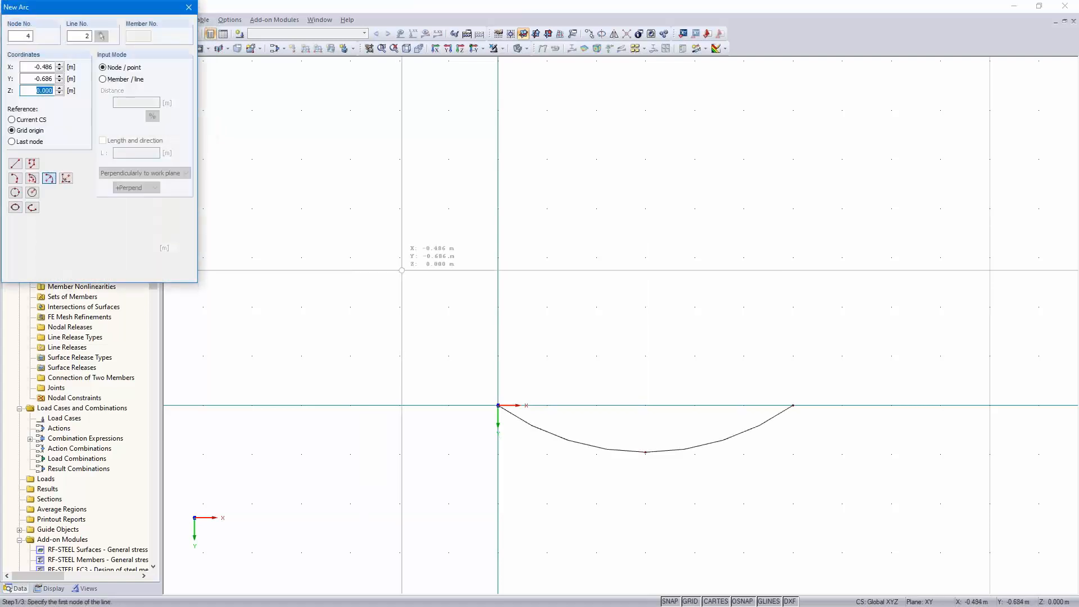
pyautogui.press('Escape')
pyautogui.keyDown('ctrl'); pyautogui.moveTo(763, 382); pyautogui.dragTo(763, 361, button='middle'); pyautogui.keyUp('ctrl')
pyautogui.scroll(4, 779, 438)
pyautogui.moveTo(798, 416); pyautogui.dragTo(937, 382, button='middle')
pyautogui.scroll(-1, 937, 382)
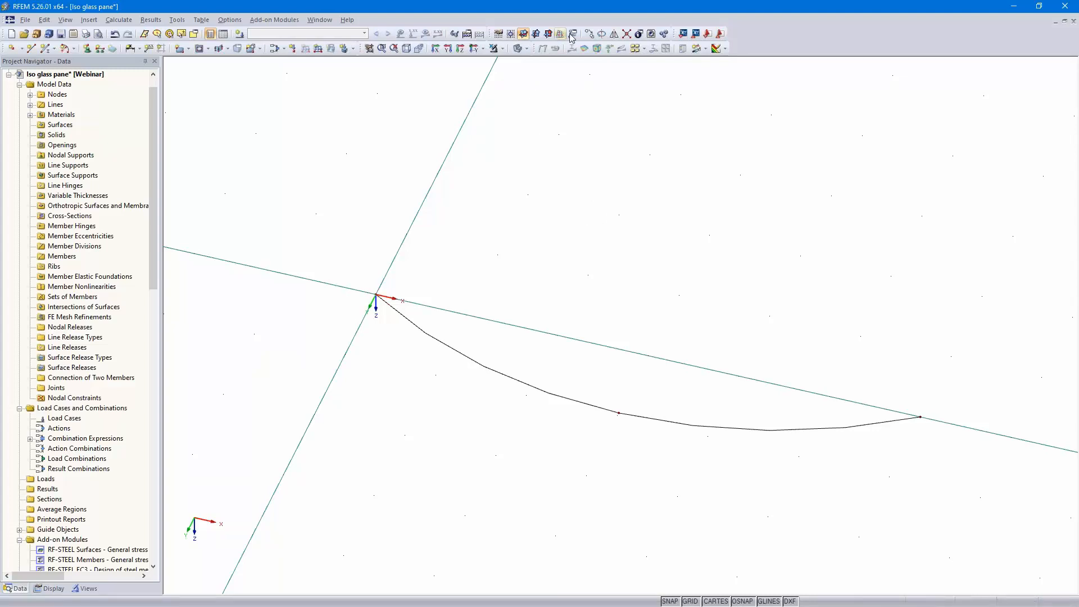
# Copy the arc once by dz -1.7 m, creating a new surface between the arc and its copy
pyautogui.click(545, 392)
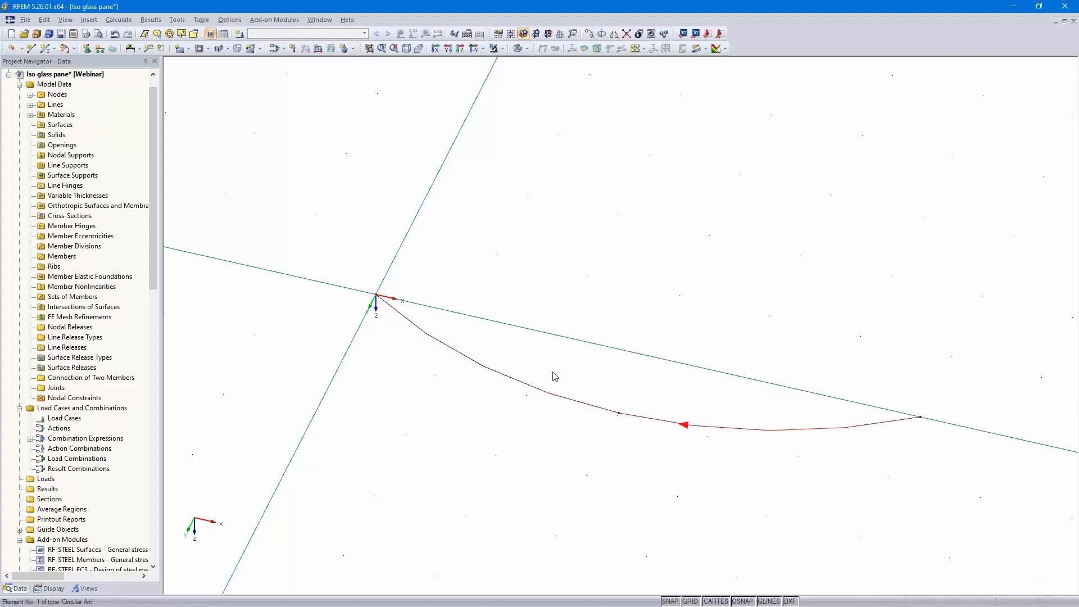
pyautogui.click(589, 35)
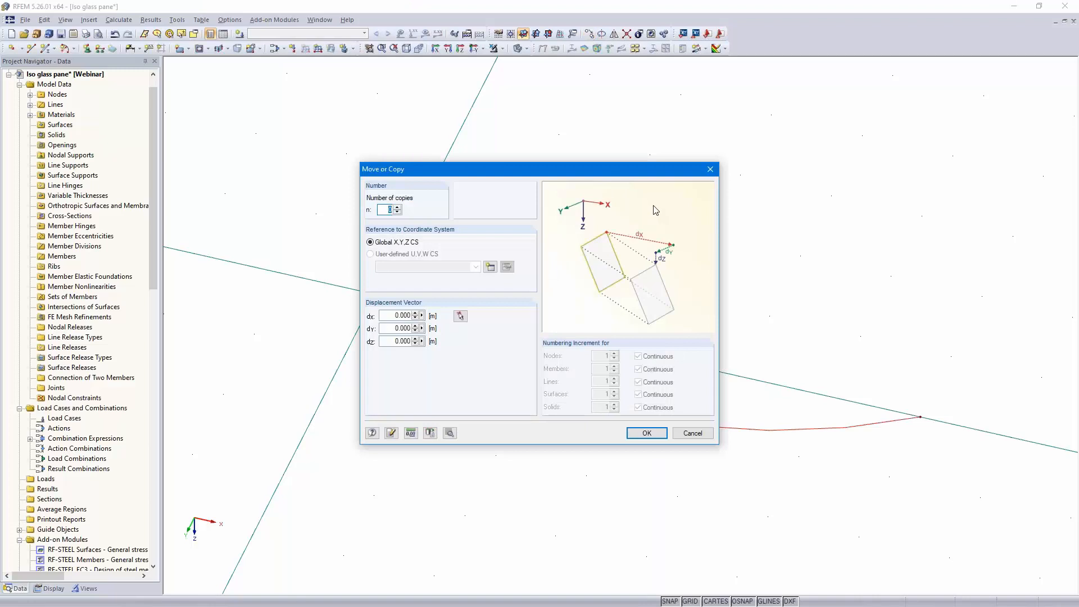
pyautogui.click(397, 207)
pyautogui.click(389, 341)
pyautogui.write('-1.7')
pyautogui.click(449, 433)
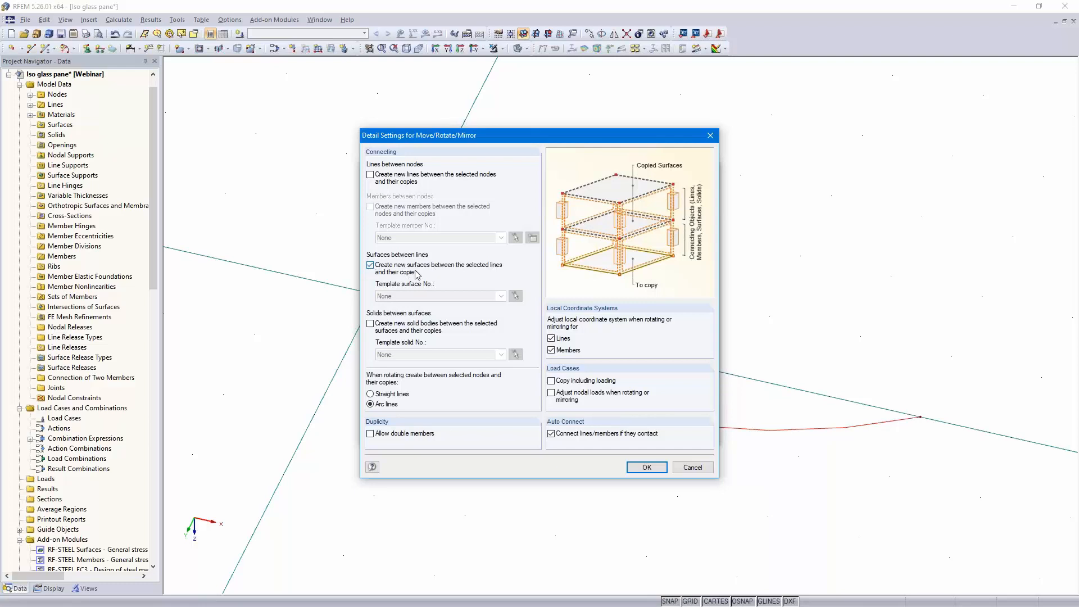
pyautogui.click(646, 468)
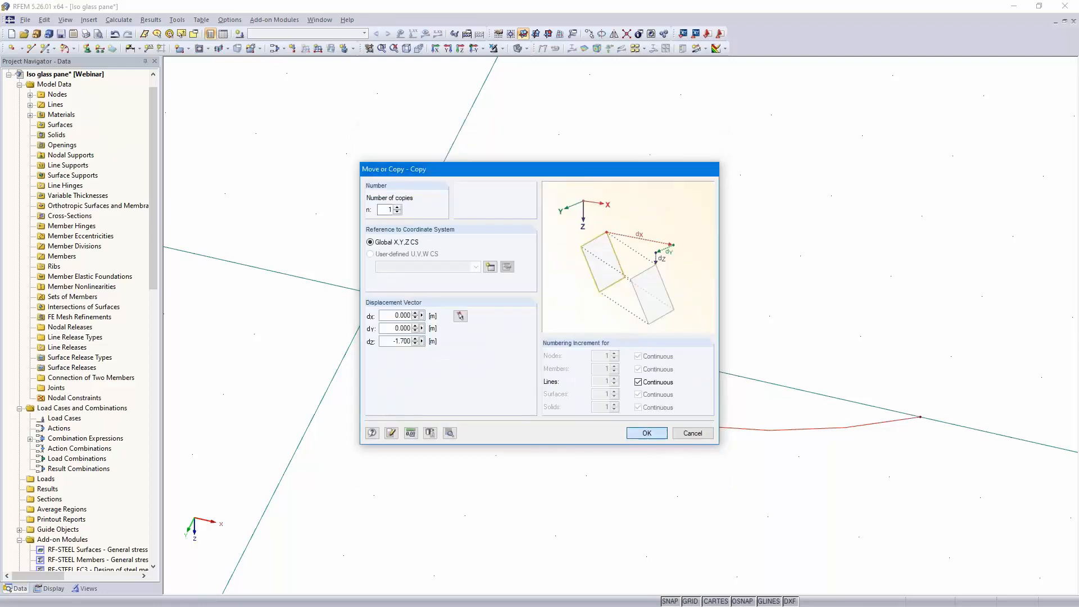
pyautogui.click(646, 433)
# Inspect the new curved surface's properties in its edit dialog without changing anything
pyautogui.scroll(-1, 633, 453)
pyautogui.moveTo(606, 436); pyautogui.dragTo(536, 520, button='middle')
pyautogui.scroll(-1, 612, 490)
pyautogui.keyDown('ctrl'); pyautogui.moveTo(862, 315); pyautogui.dragTo(806, 351, button='middle'); pyautogui.keyUp('ctrl')
pyautogui.scroll(2, 770, 393)
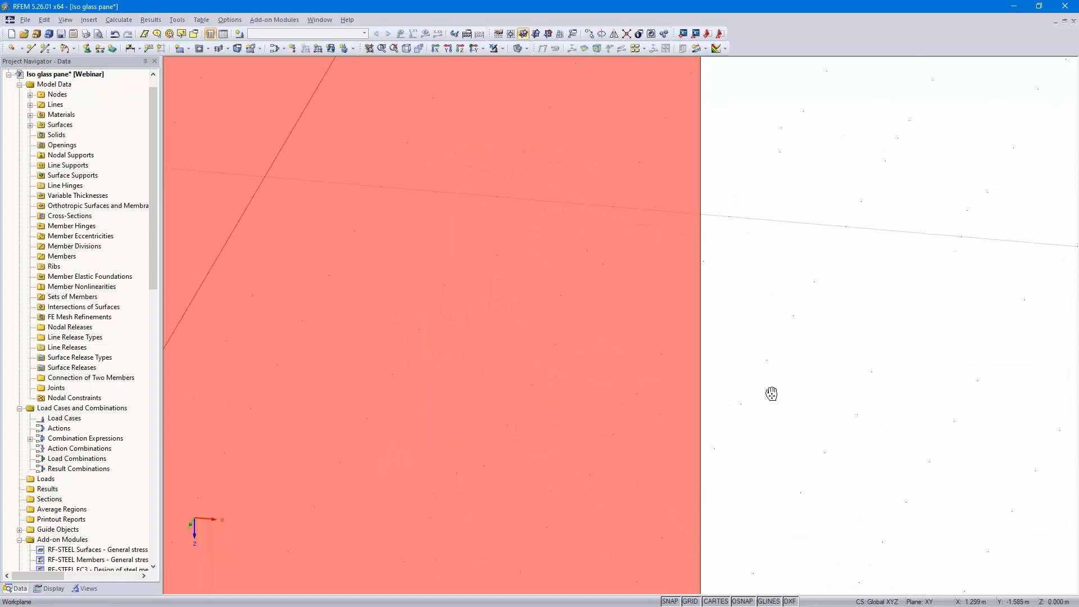
pyautogui.scroll(-1, 774, 395)
pyautogui.scroll(-1, 775, 396)
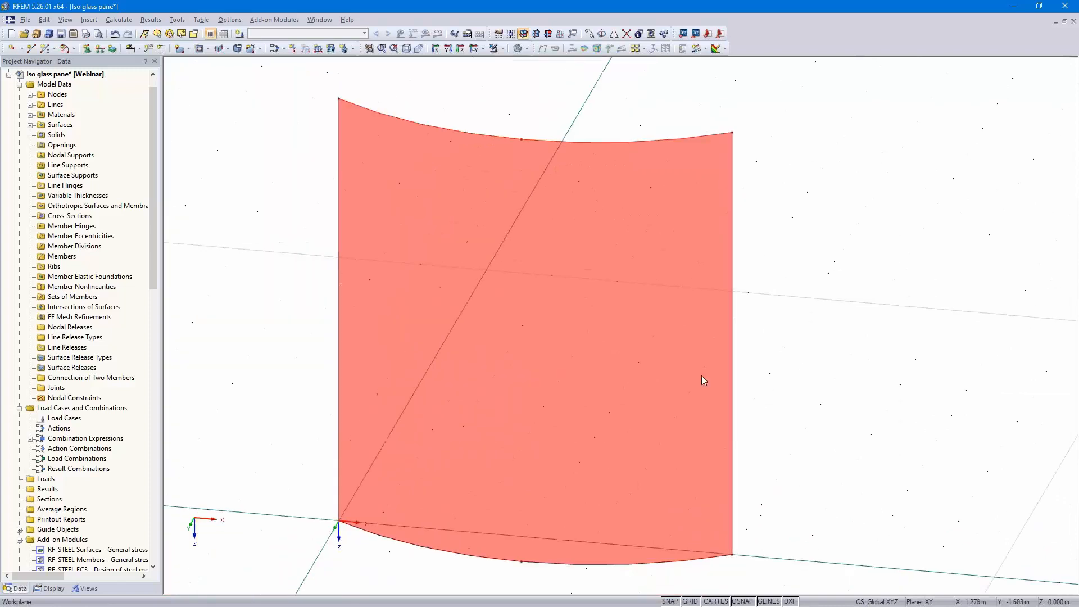
pyautogui.doubleClick(675, 361)
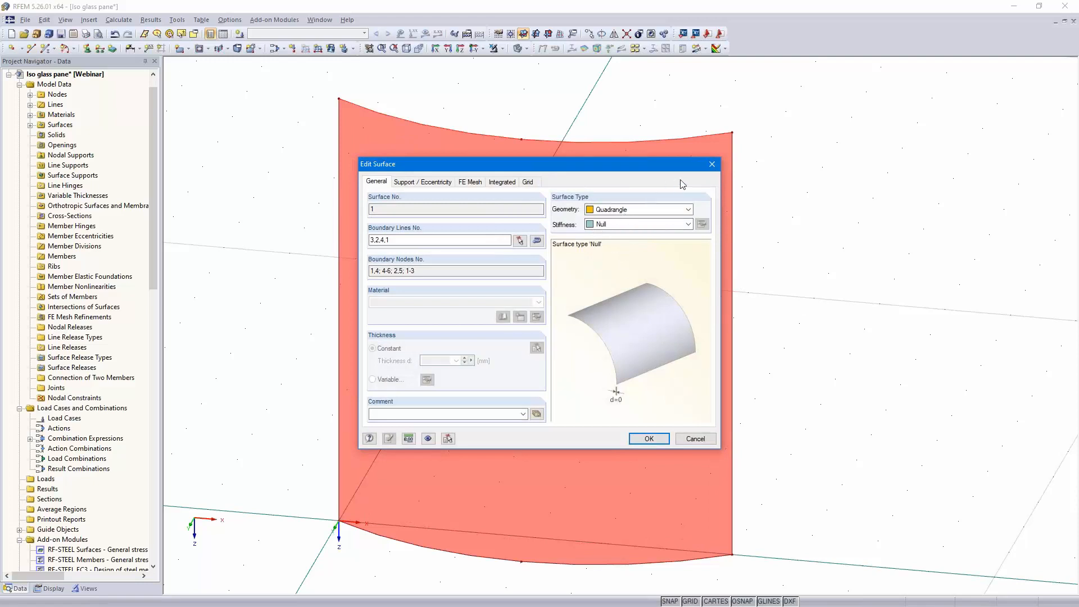
pyautogui.click(712, 165)
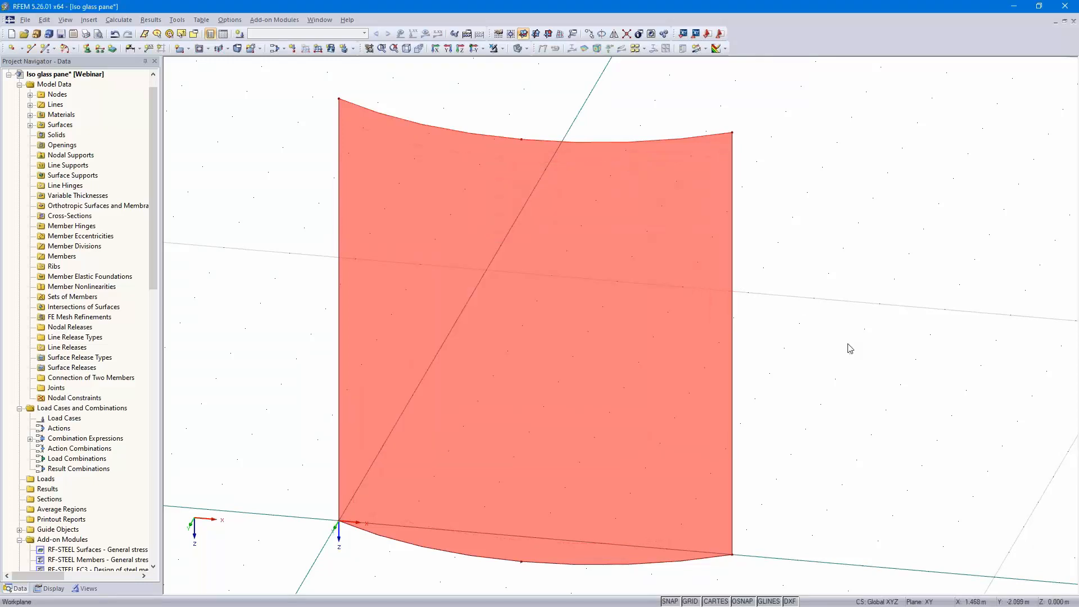
# Divide the bottom arc line by a new node 0.2 m from its start
pyautogui.moveTo(844, 344); pyautogui.dragTo(809, 365, button='middle')
pyautogui.scroll(4, 824, 413)
pyautogui.scroll(-2, 915, 313)
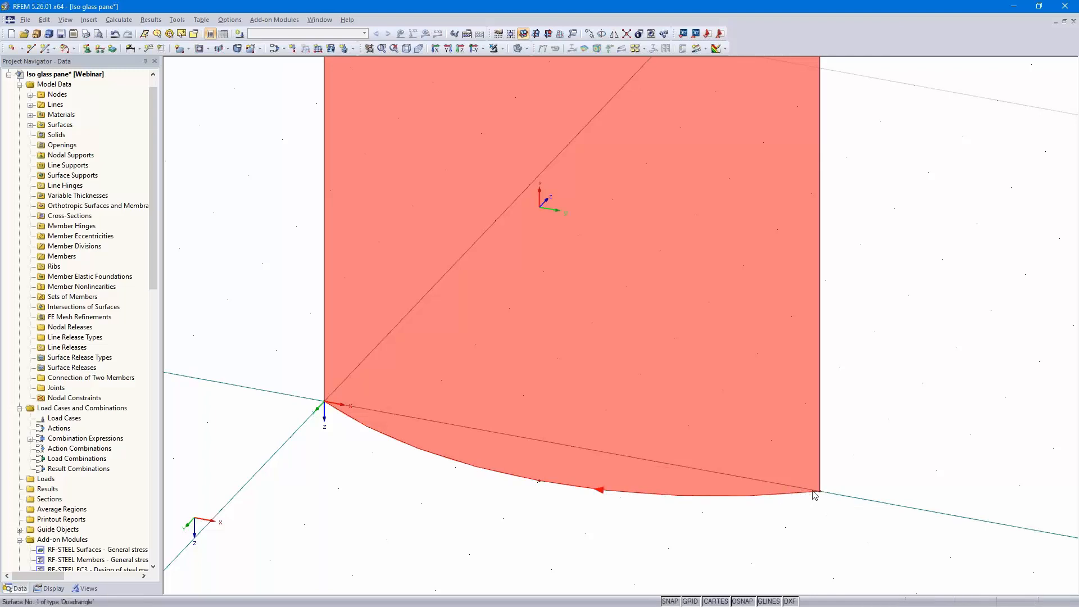
pyautogui.rightClick(716, 499)
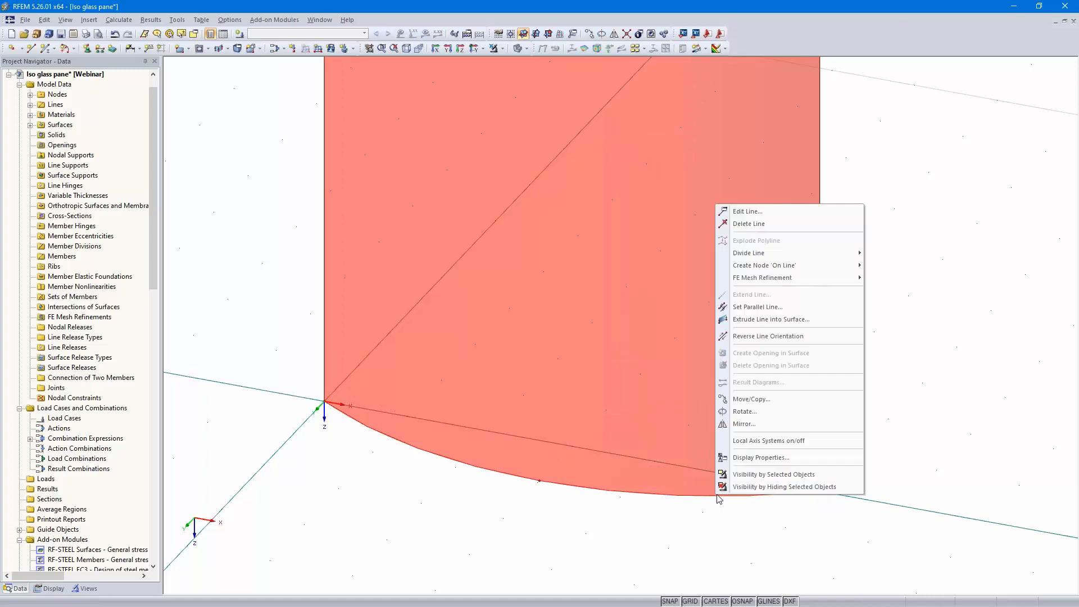
pyautogui.moveTo(757, 256)
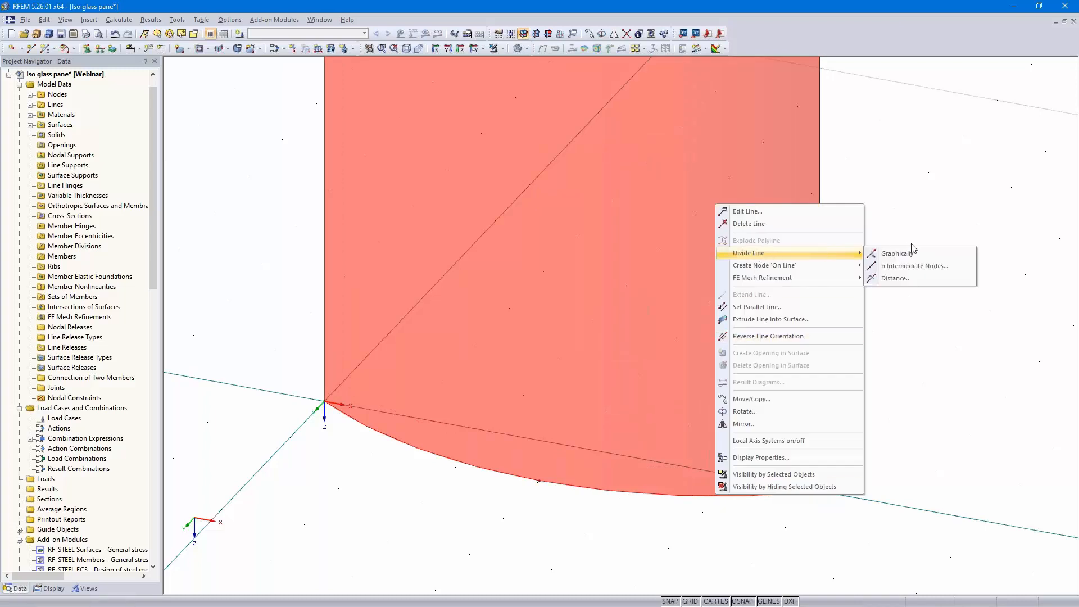
pyautogui.click(912, 278)
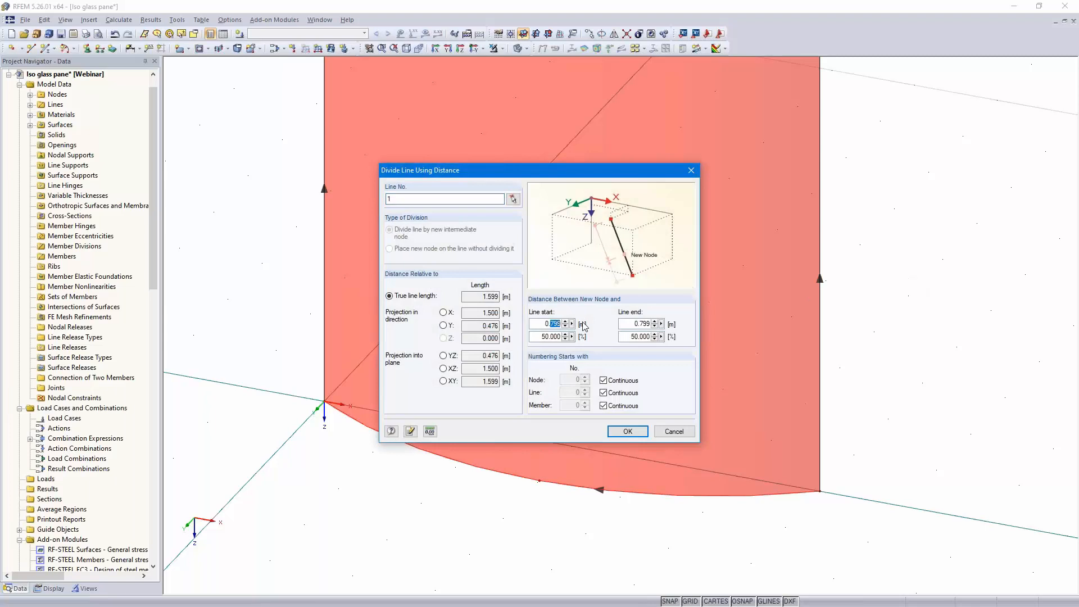
pyautogui.write('2')
pyautogui.click(628, 432)
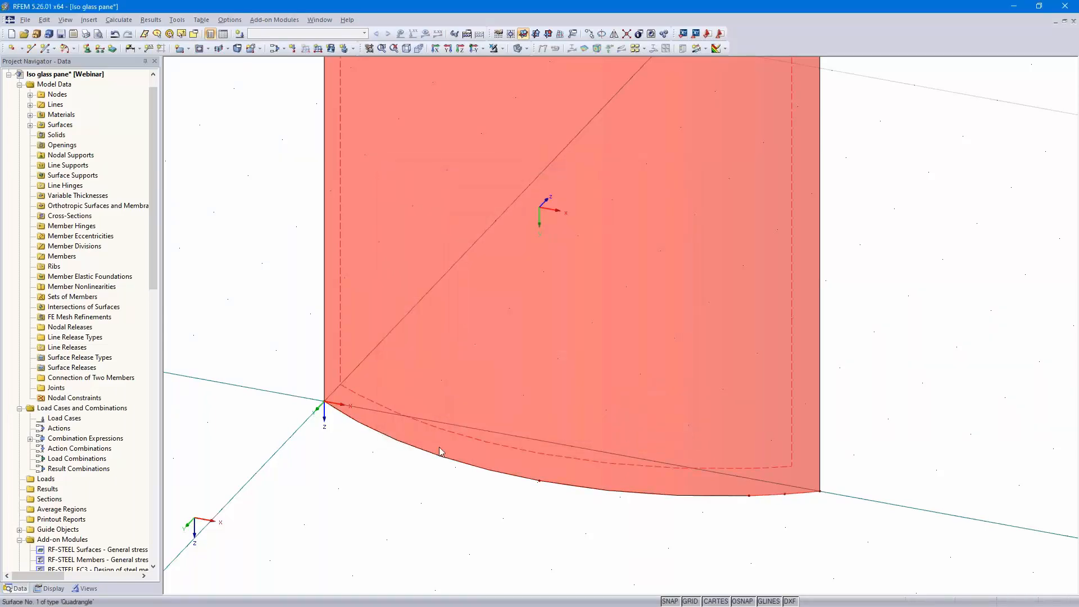
# Divide the remaining bottom arc segment (line 5) by a new node 0.2 m from its end
pyautogui.rightClick(426, 454)
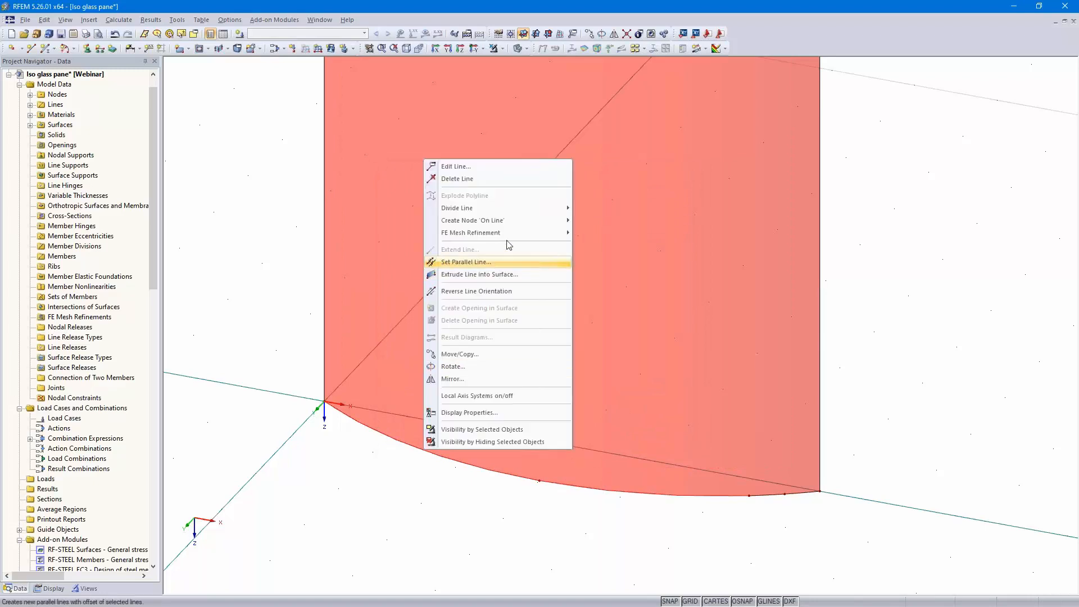
pyautogui.moveTo(544, 211)
pyautogui.click(605, 233)
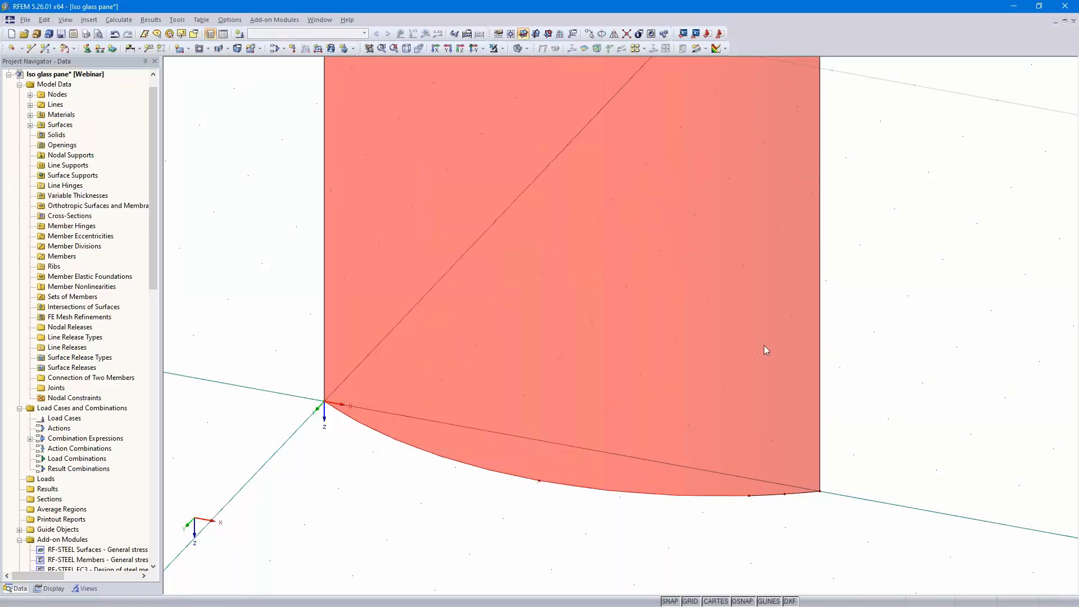
pyautogui.moveTo(638, 324); pyautogui.dragTo(674, 323)
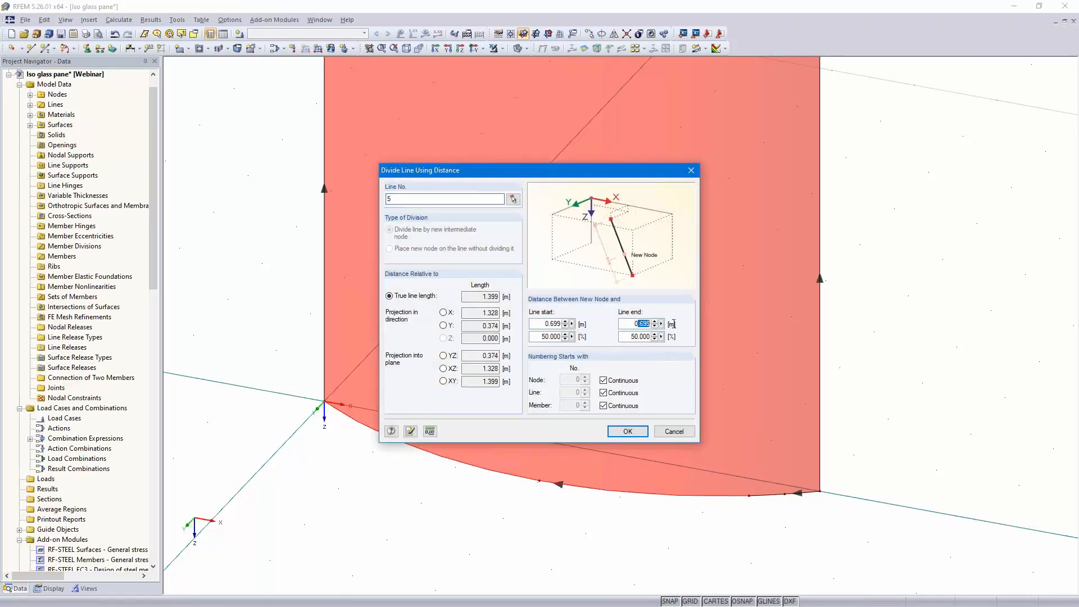
pyautogui.write('2')
pyautogui.press('BackSpace')
pyautogui.write('.2')
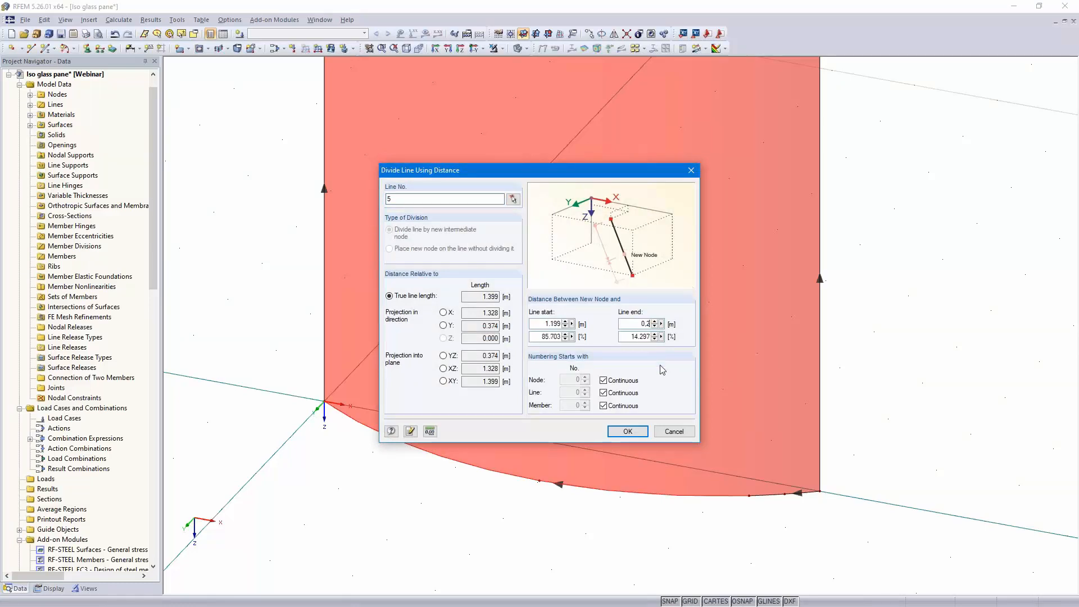
pyautogui.click(628, 431)
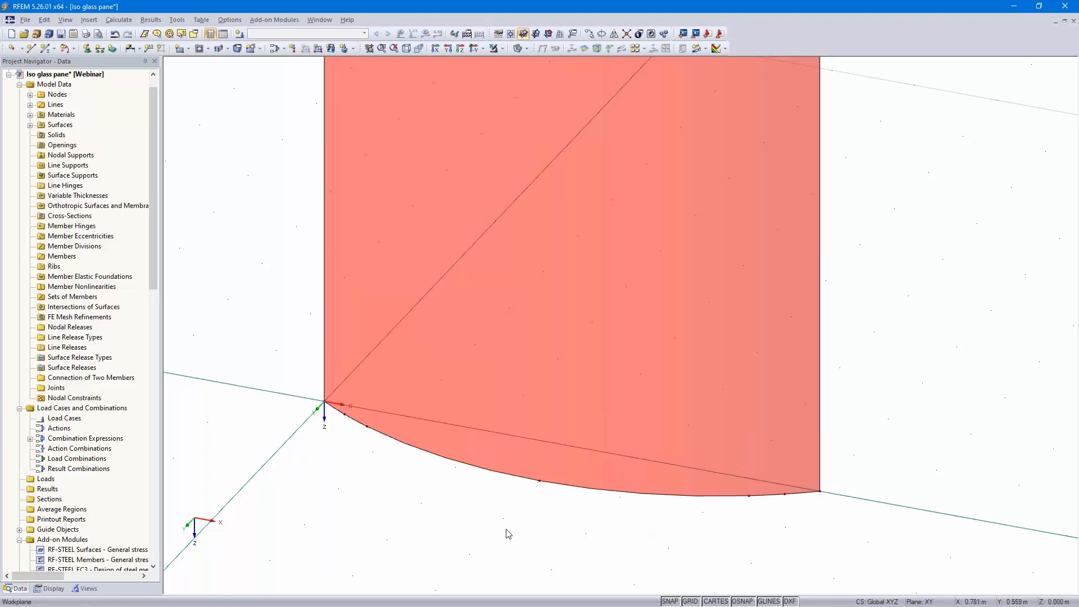
# Create load case LC1 described as Self-weight with Permanent category
pyautogui.scroll(-4, 723, 378)
pyautogui.moveTo(743, 415); pyautogui.dragTo(702, 495, button='middle')
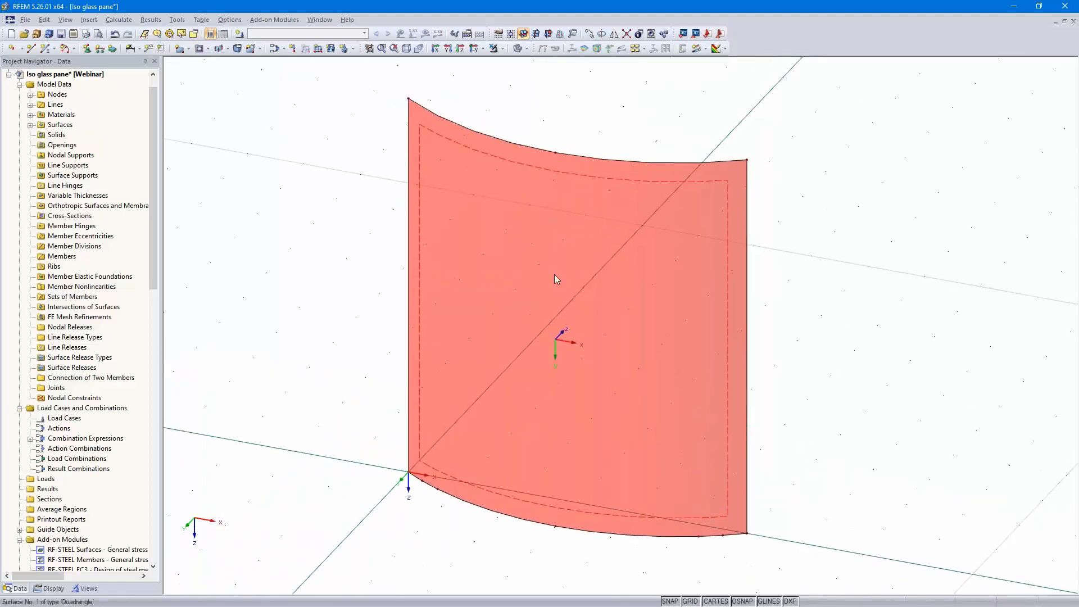
pyautogui.click(240, 34)
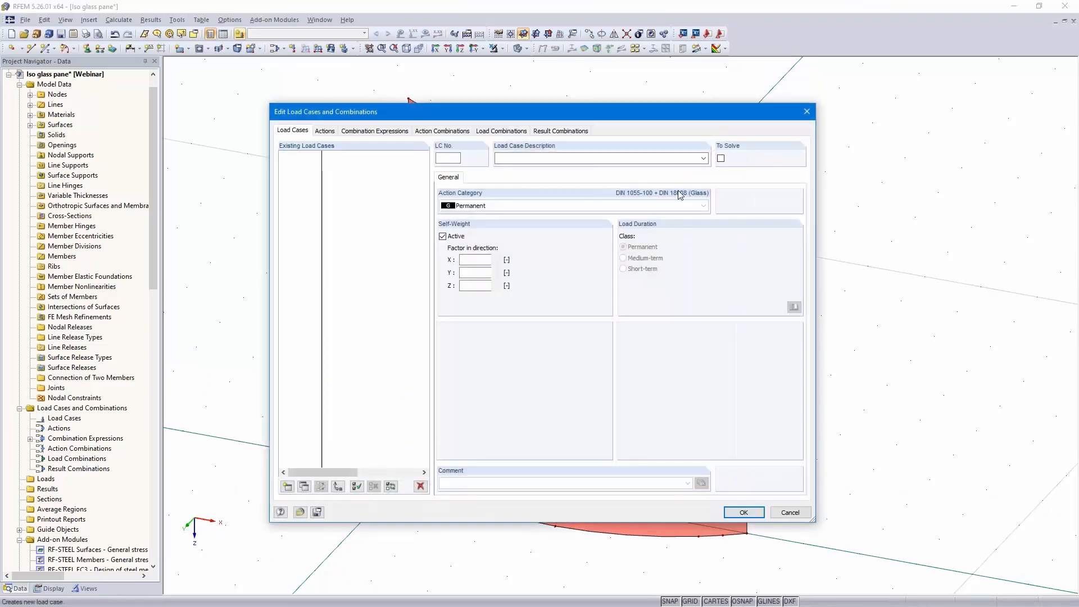
pyautogui.click(704, 159)
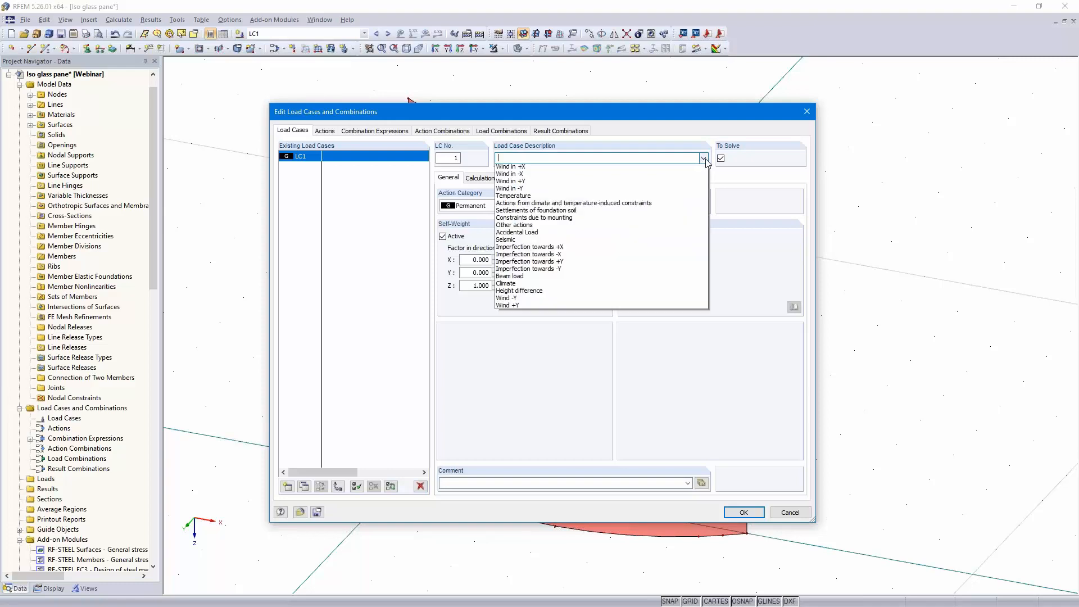
pyautogui.click(626, 166)
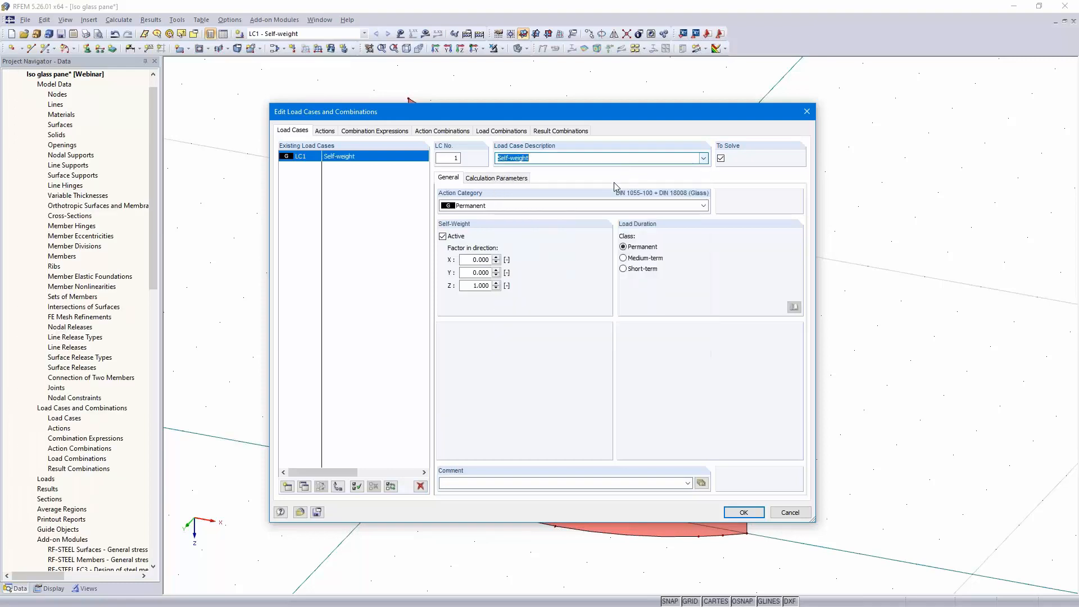
# Add load case LC2 described as Wind with action category Wind
pyautogui.click(288, 487)
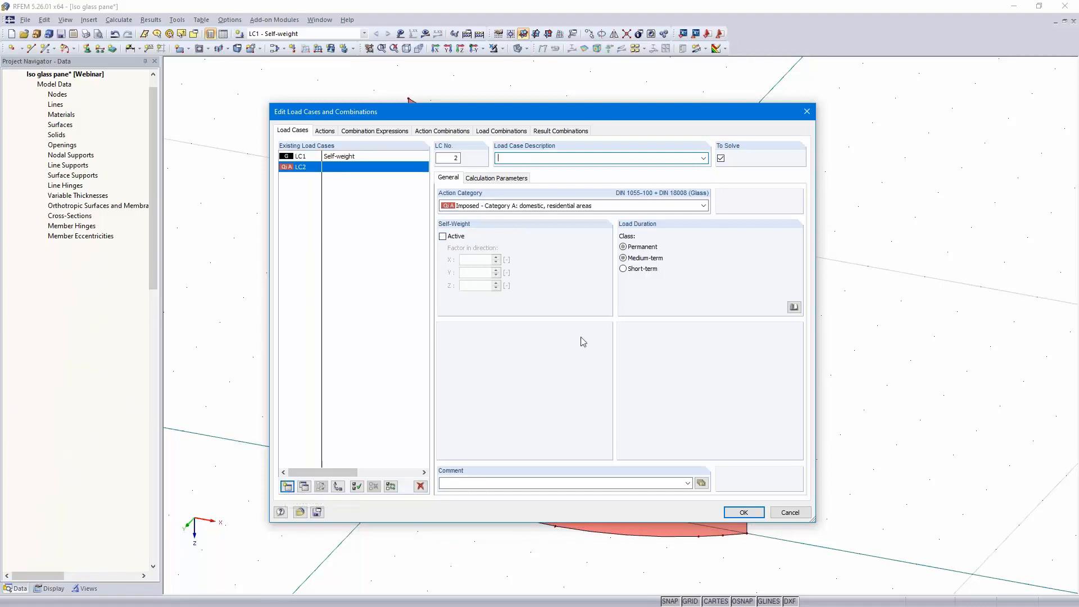
pyautogui.click(703, 159)
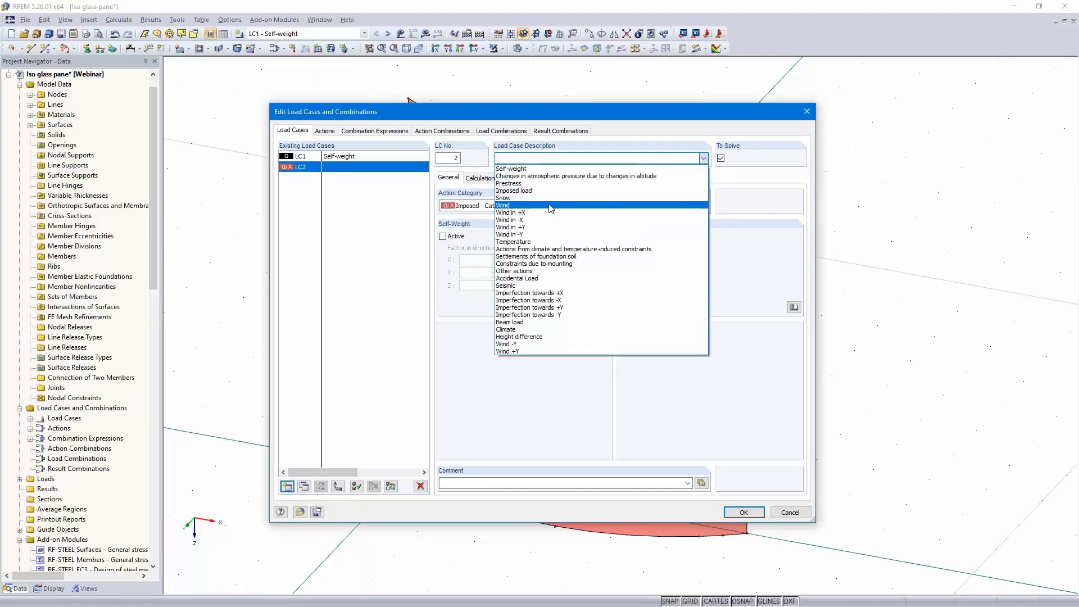
pyautogui.click(550, 206)
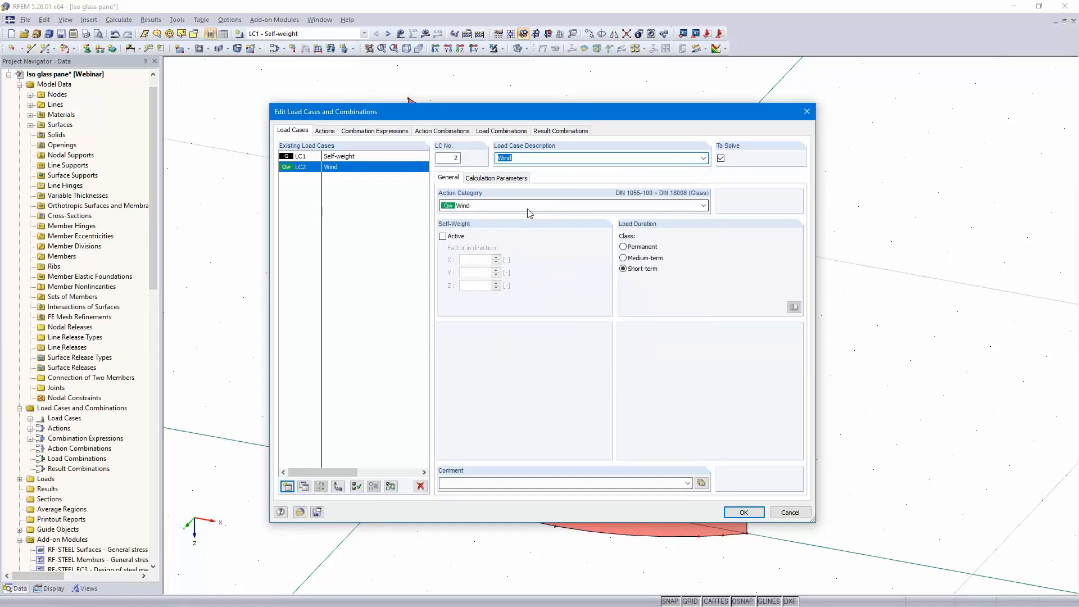
pyautogui.click(491, 208)
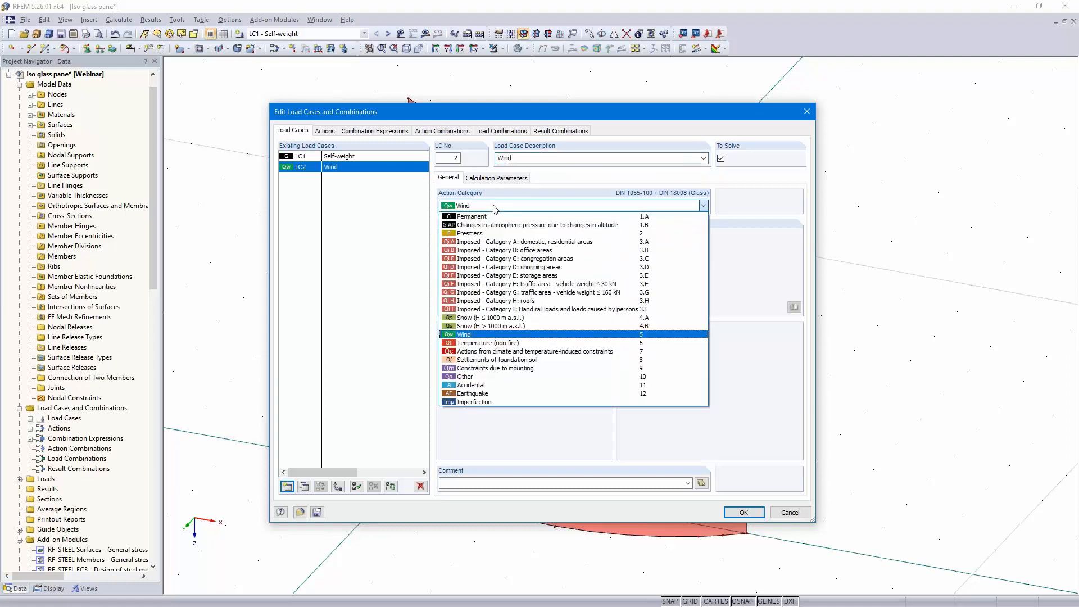
pyautogui.click(494, 208)
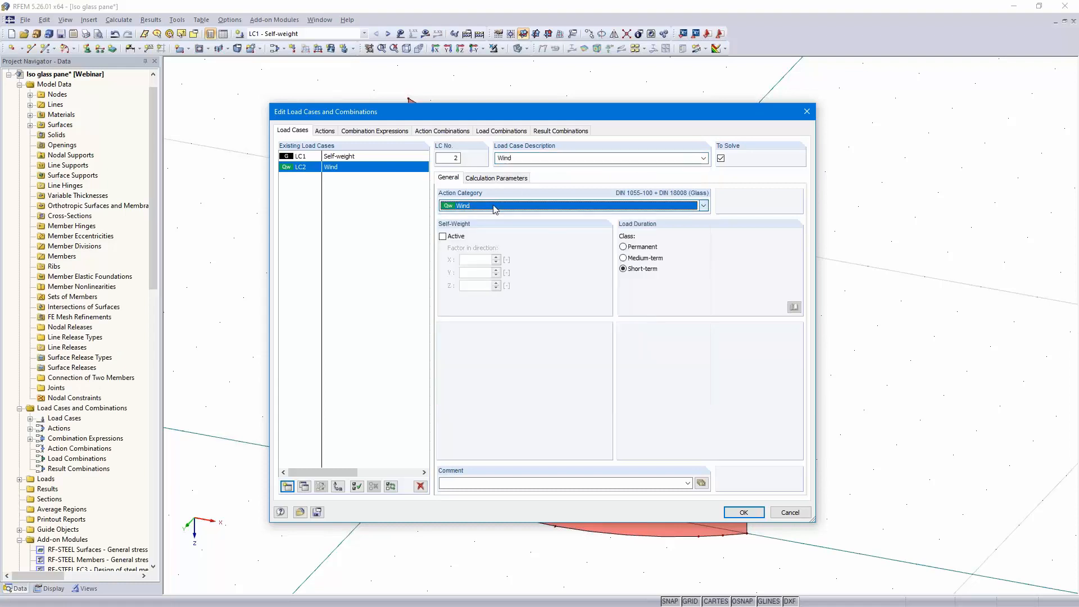
# Add load case LC3 Height difference with action category Changes in atmospheric pressure due to changes in altitude
pyautogui.click(287, 487)
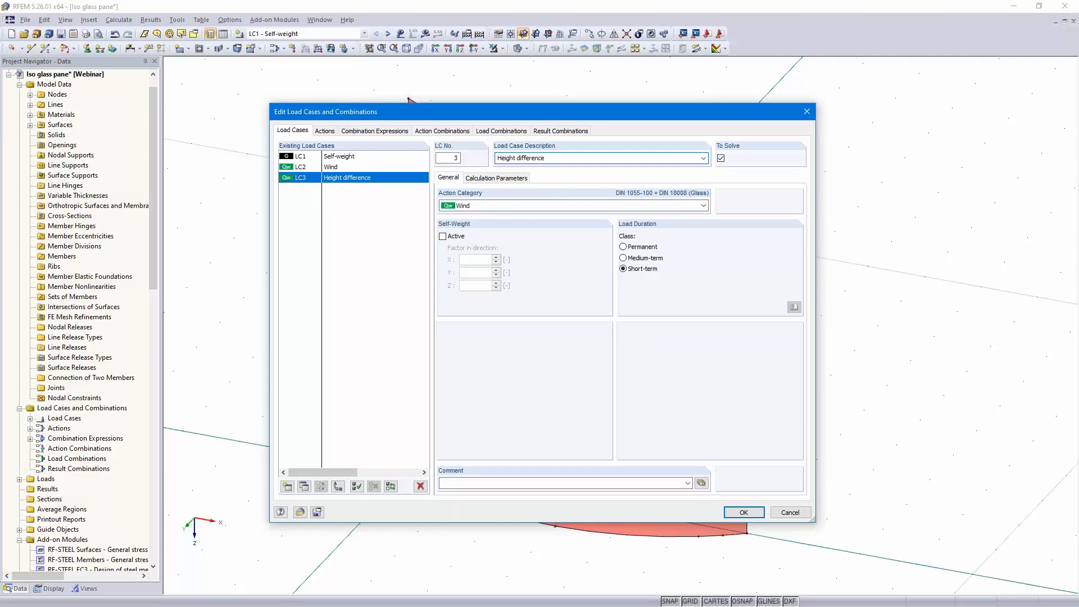
pyautogui.click(499, 207)
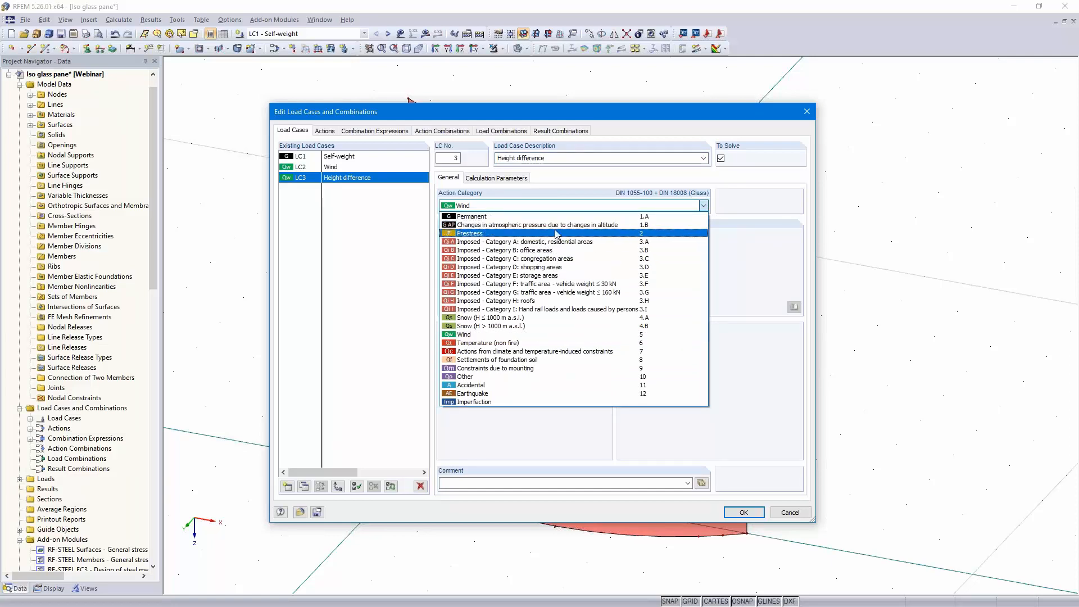
pyautogui.click(633, 226)
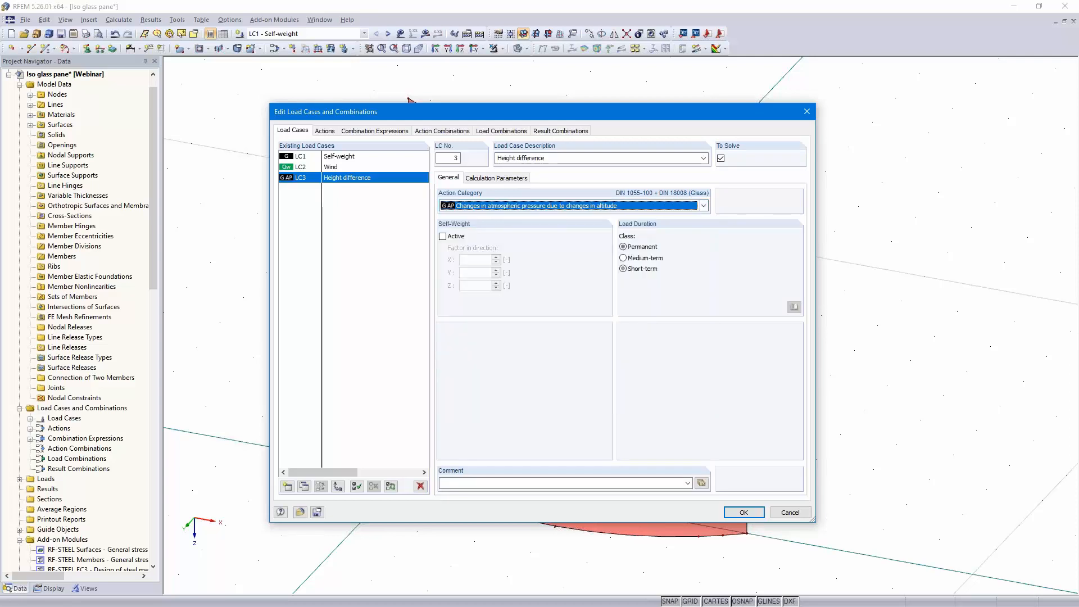
# Add load case LC4 Climate with action category Actions from climate and temperature-induced constraints
pyautogui.click(287, 487)
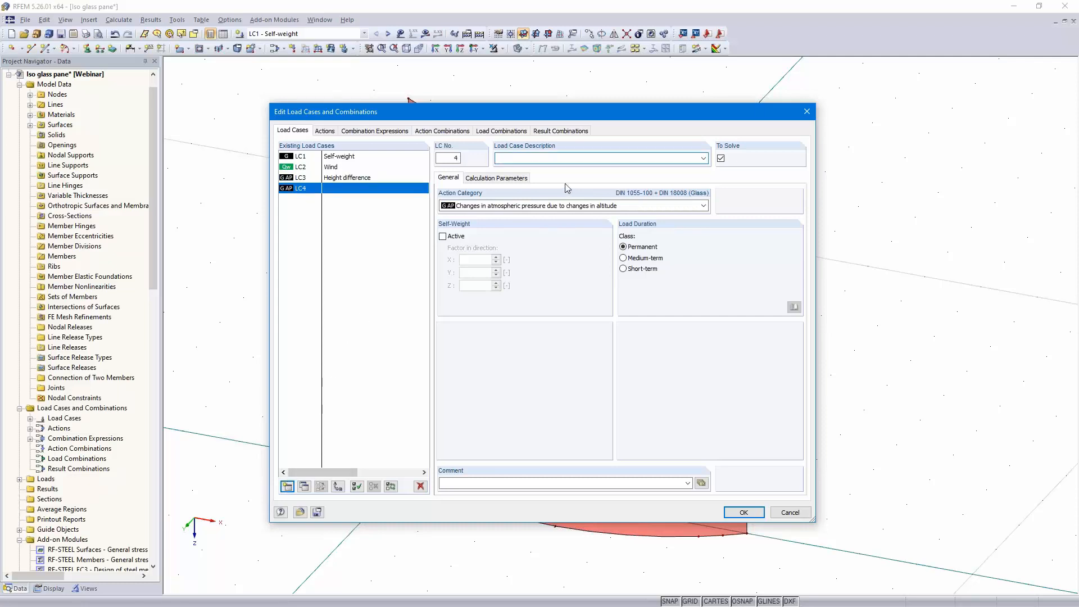
pyautogui.write('Climate')
pyautogui.click(697, 206)
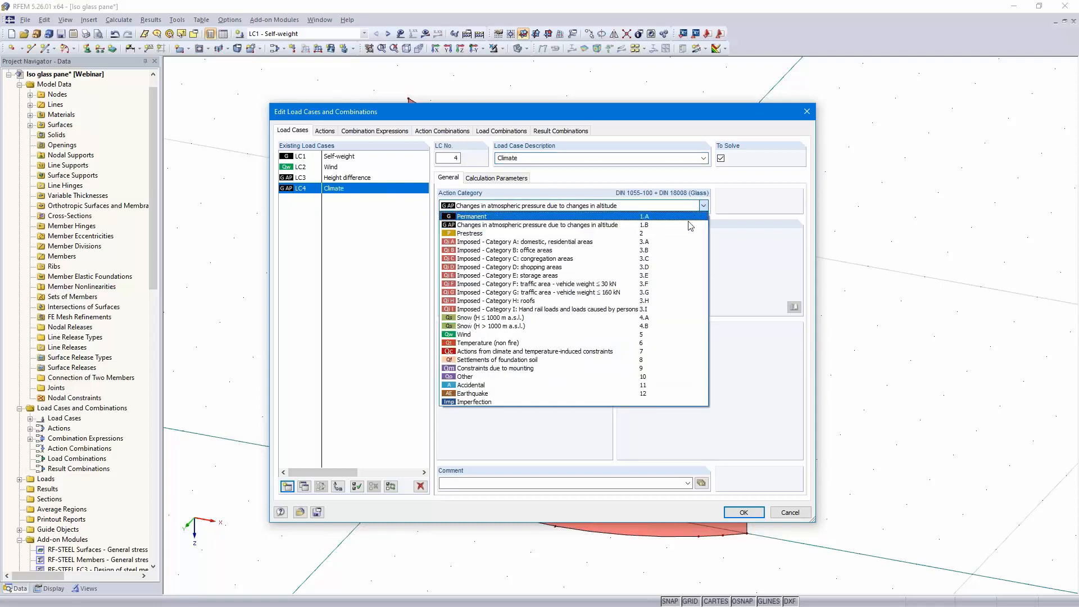
pyautogui.click(628, 353)
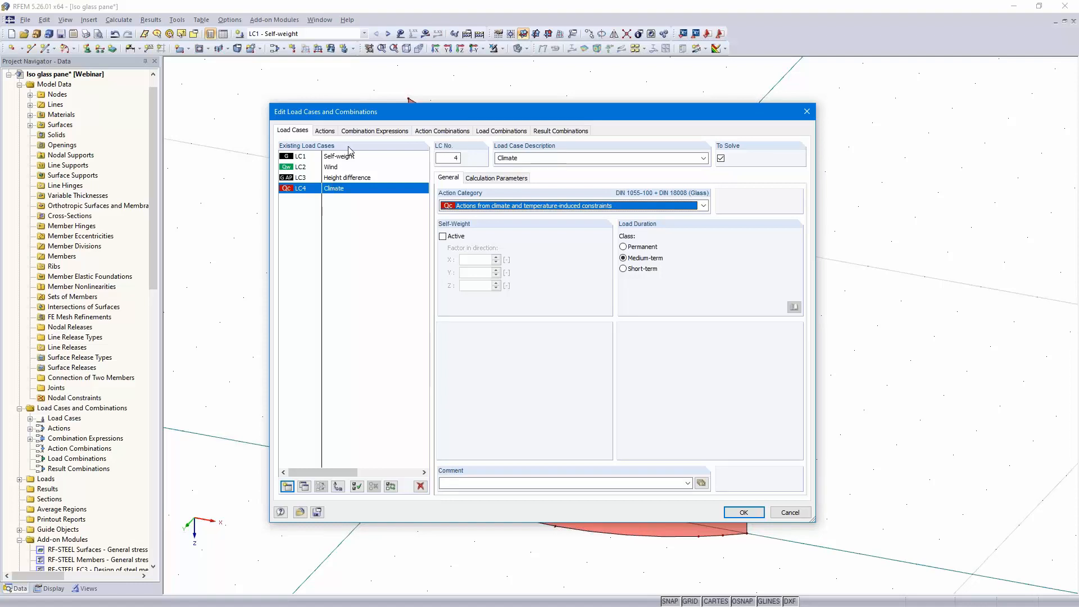
pyautogui.click(372, 131)
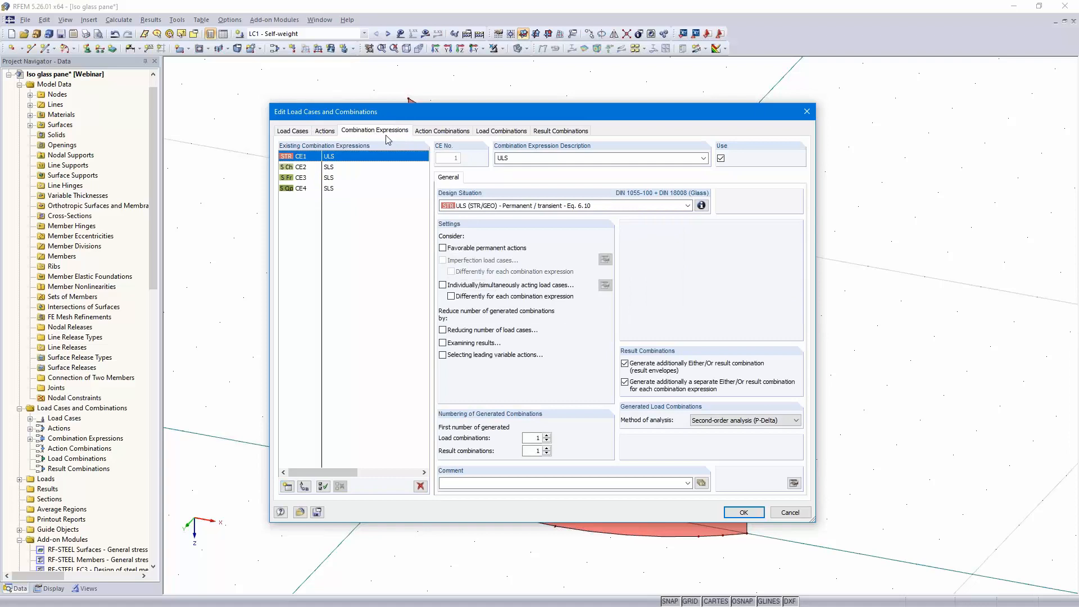
# Review the generated load combinations and result combinations, then close the load cases and combinations dialog
pyautogui.click(499, 131)
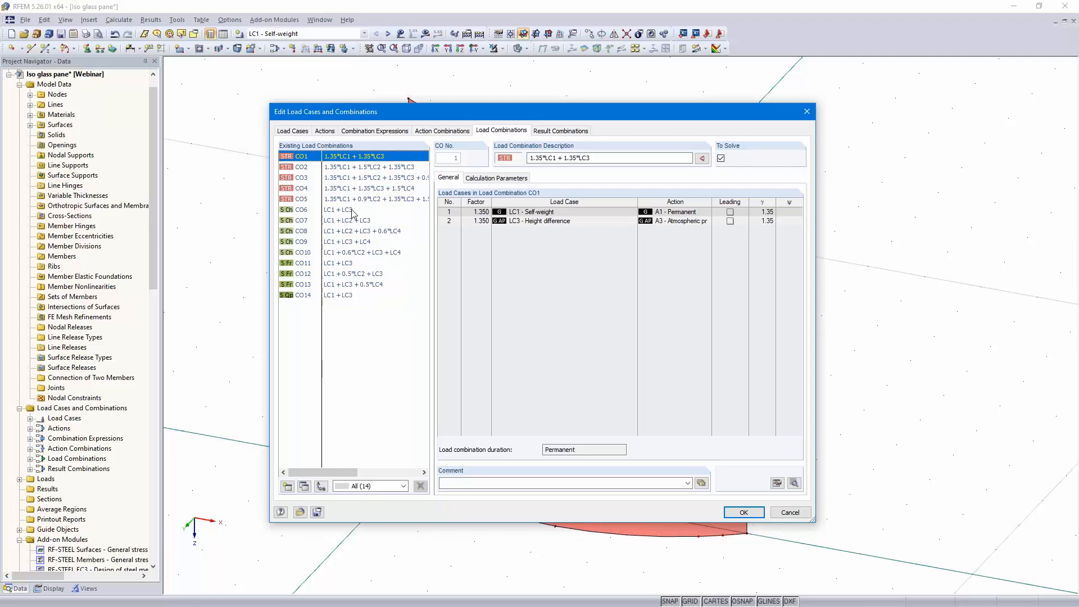
pyautogui.click(556, 131)
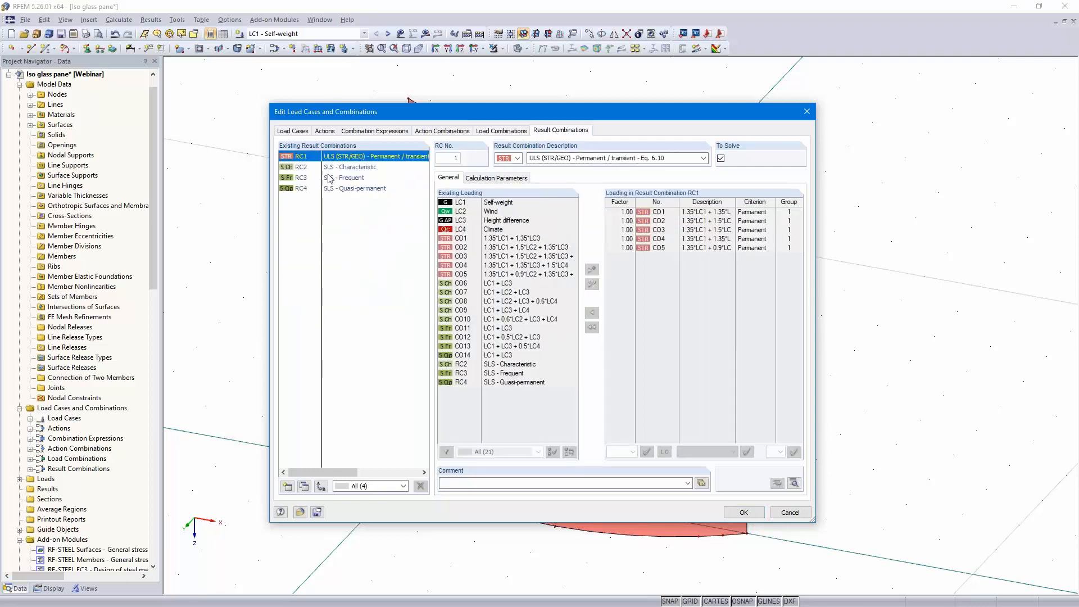
pyautogui.click(744, 513)
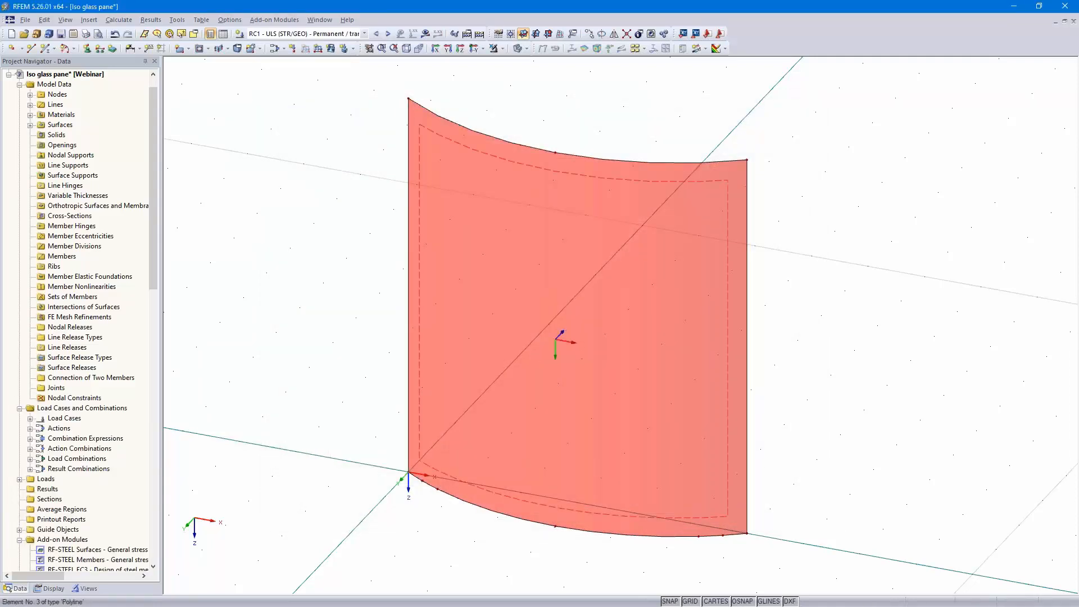
# Apply a uniform 0.5 kN/m² surface load in local z direction to the glass surface in load case LC2 Wind
pyautogui.click(363, 34)
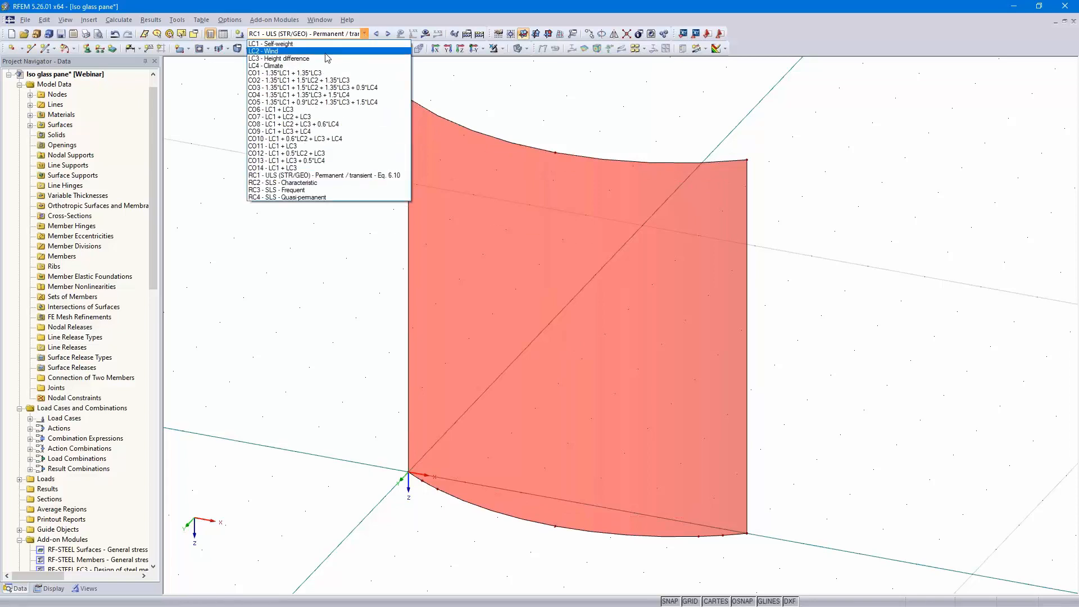
pyautogui.click(326, 51)
pyautogui.keyDown('ctrl'); pyautogui.moveTo(789, 303); pyautogui.dragTo(742, 299, button='middle'); pyautogui.keyUp('ctrl')
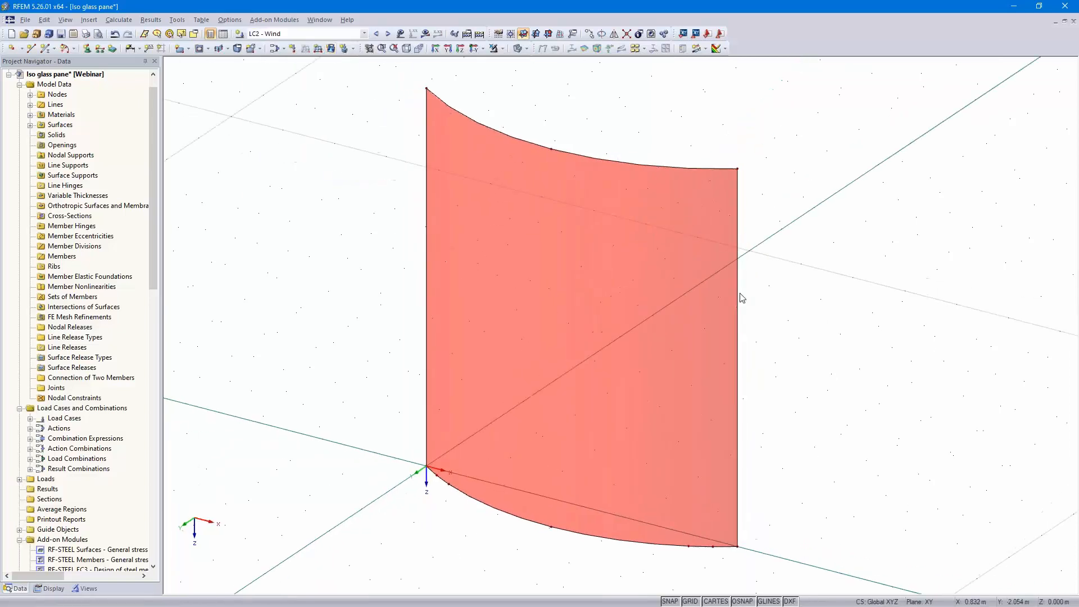
pyautogui.click(332, 49)
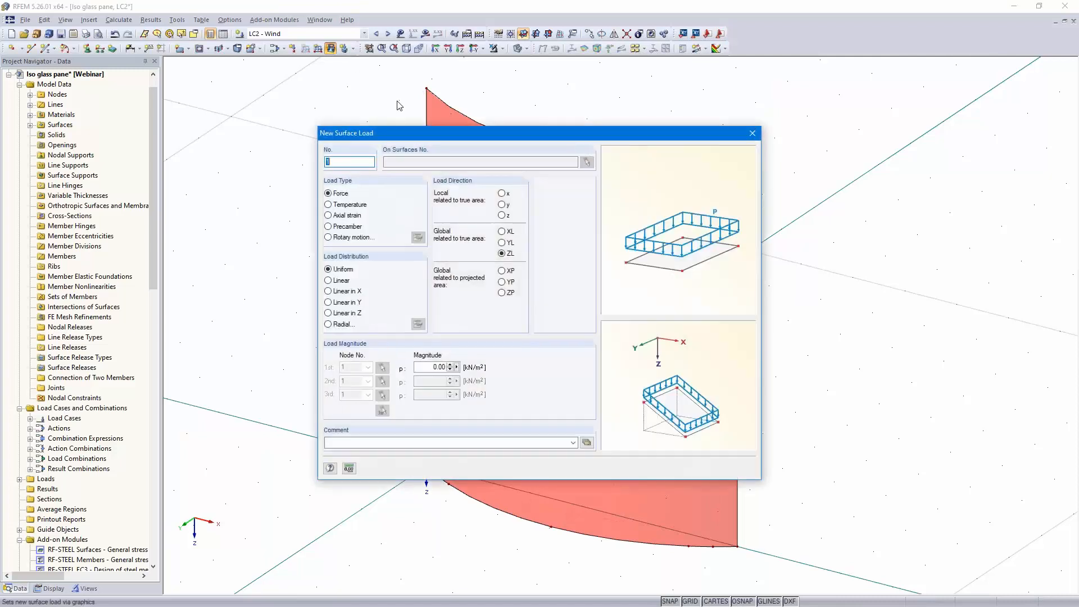
pyautogui.click(502, 215)
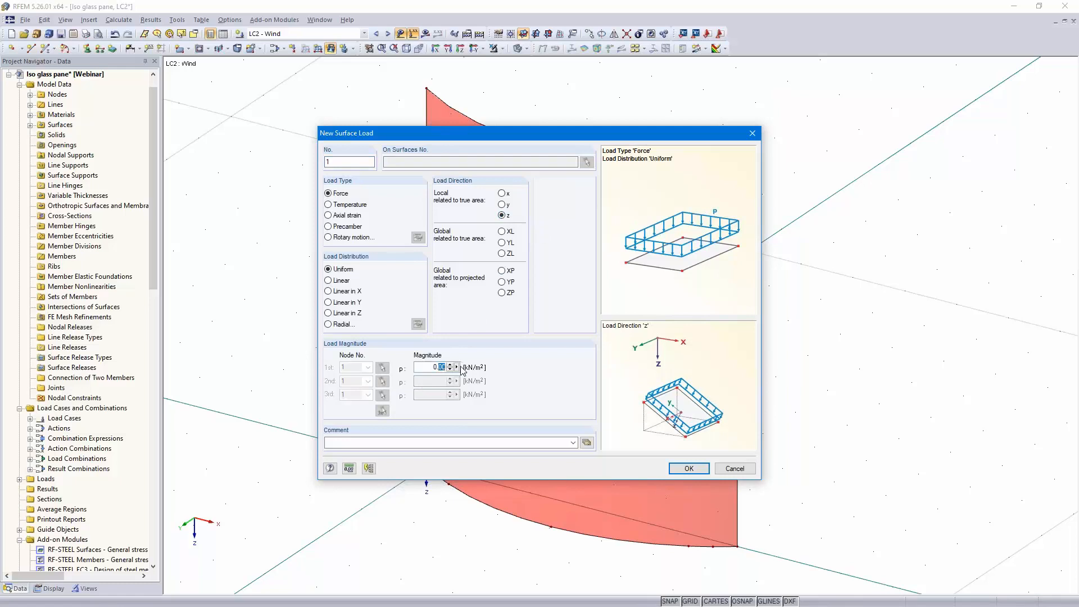
pyautogui.write('5')
pyautogui.click(689, 469)
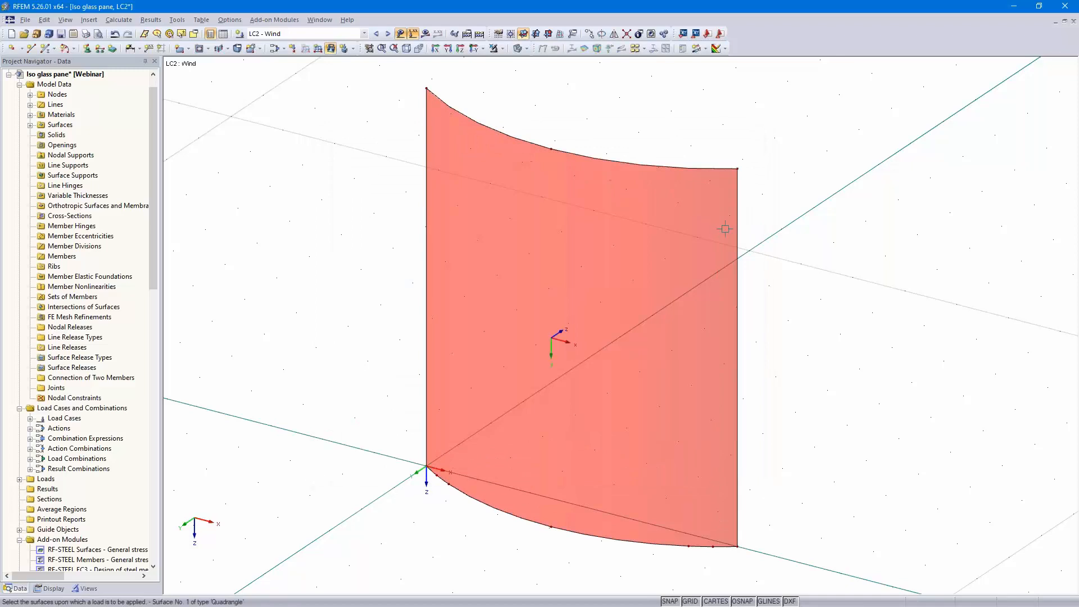
pyautogui.click(717, 231)
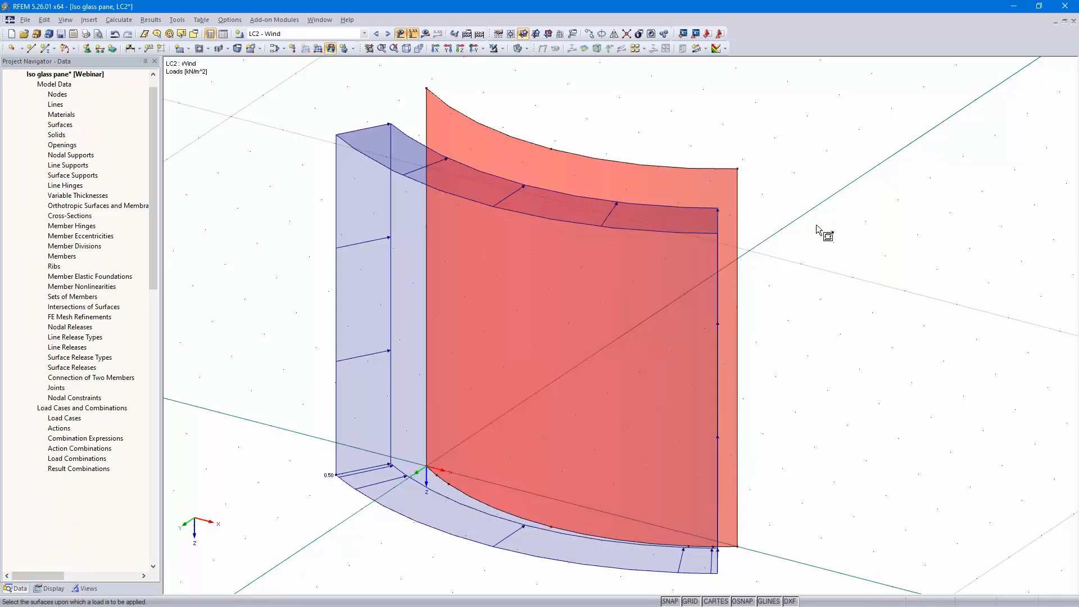
pyautogui.keyDown('ctrl'); pyautogui.moveTo(806, 270); pyautogui.dragTo(664, 258, button='middle'); pyautogui.keyUp('ctrl')
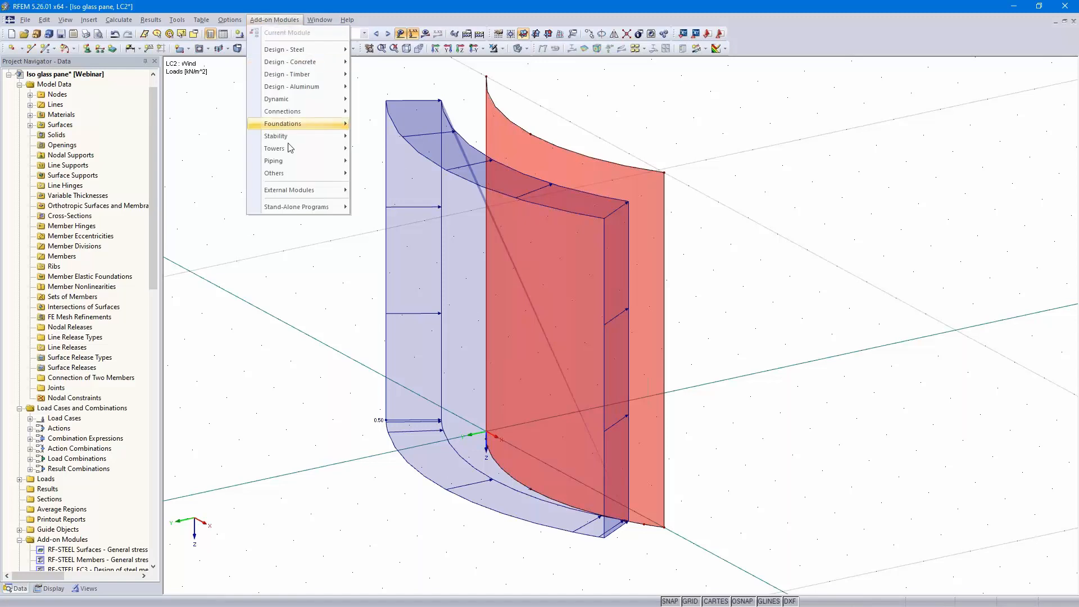
# Open the RF-GLASS add-on module and select all surfaces for design
pyautogui.moveTo(304, 176)
pyautogui.click(411, 277)
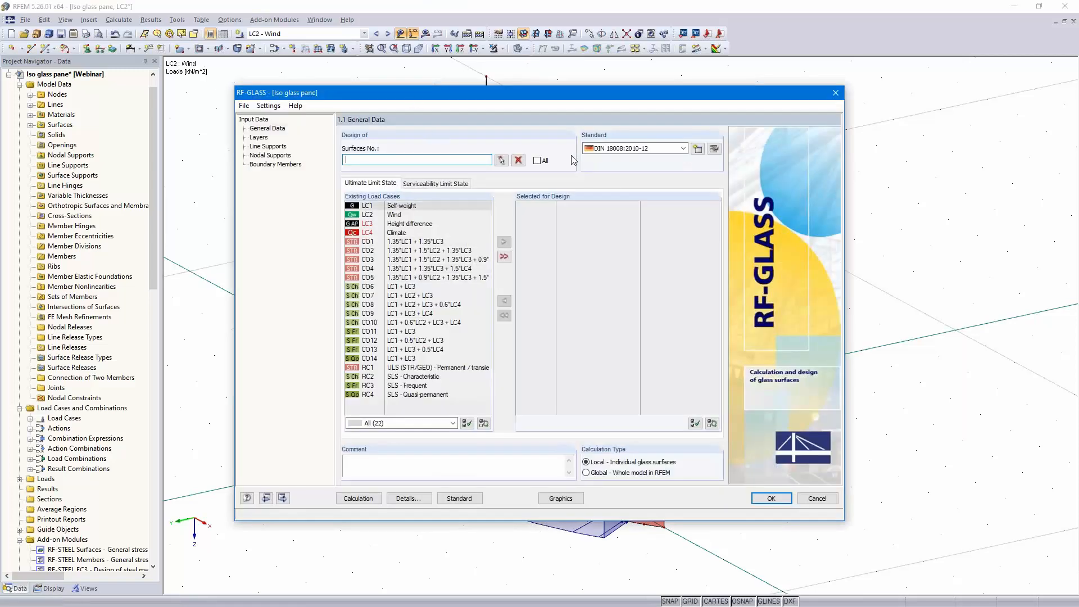
pyautogui.click(538, 161)
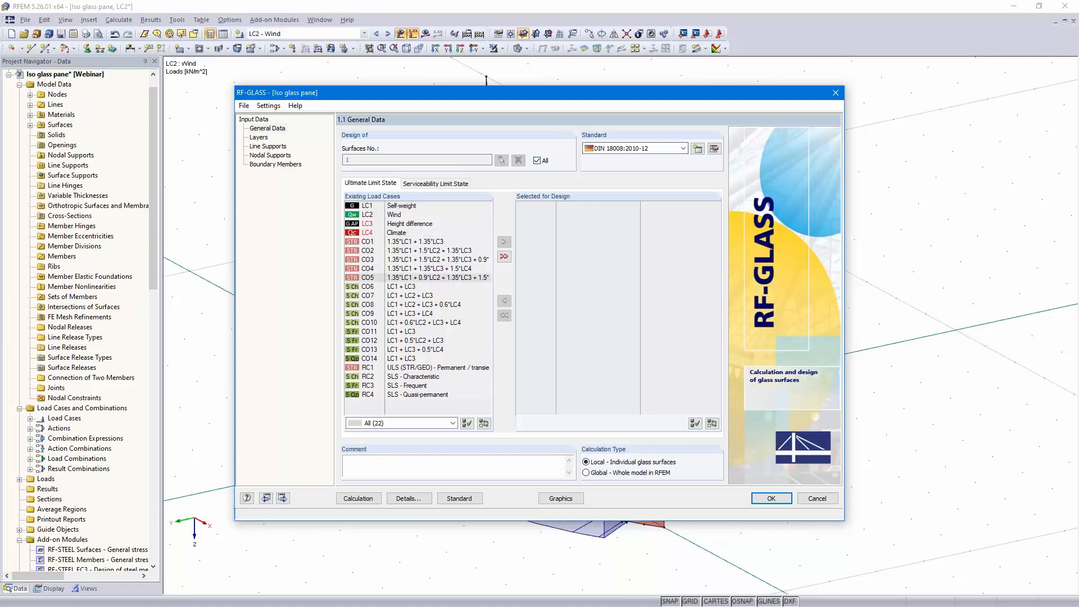
# Add load combinations CO1 through CO5 to the ultimate limit state design selection
pyautogui.click(408, 243)
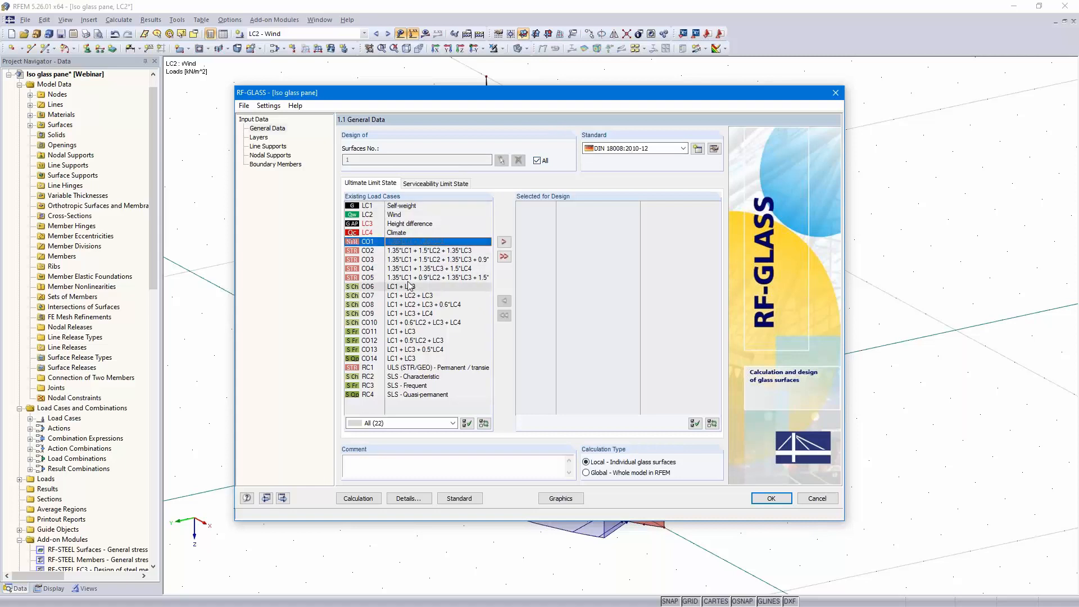
pyautogui.keyDown('shift'); pyautogui.click(427, 277); pyautogui.keyUp('shift')
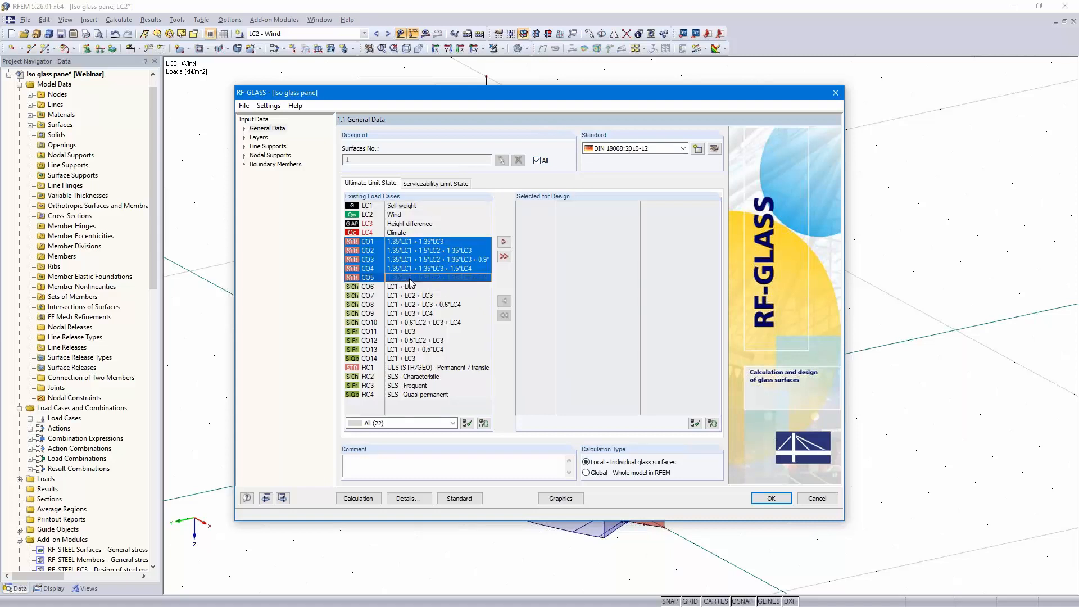
pyautogui.click(504, 241)
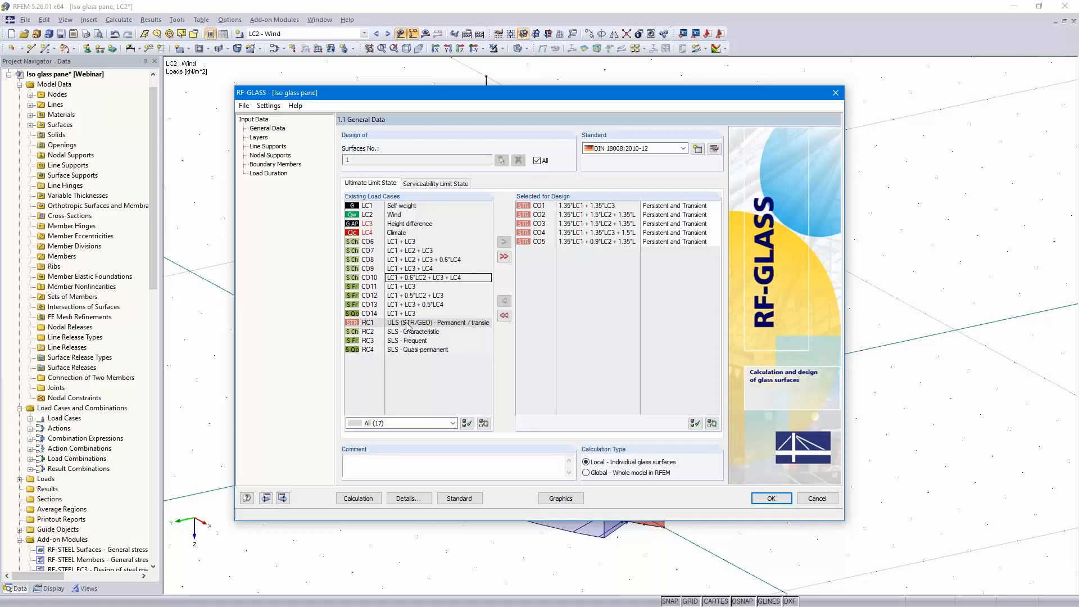
# Add load combinations CO6 through CO14 to the serviceability limit state design selection
pyautogui.click(431, 183)
pyautogui.click(404, 286)
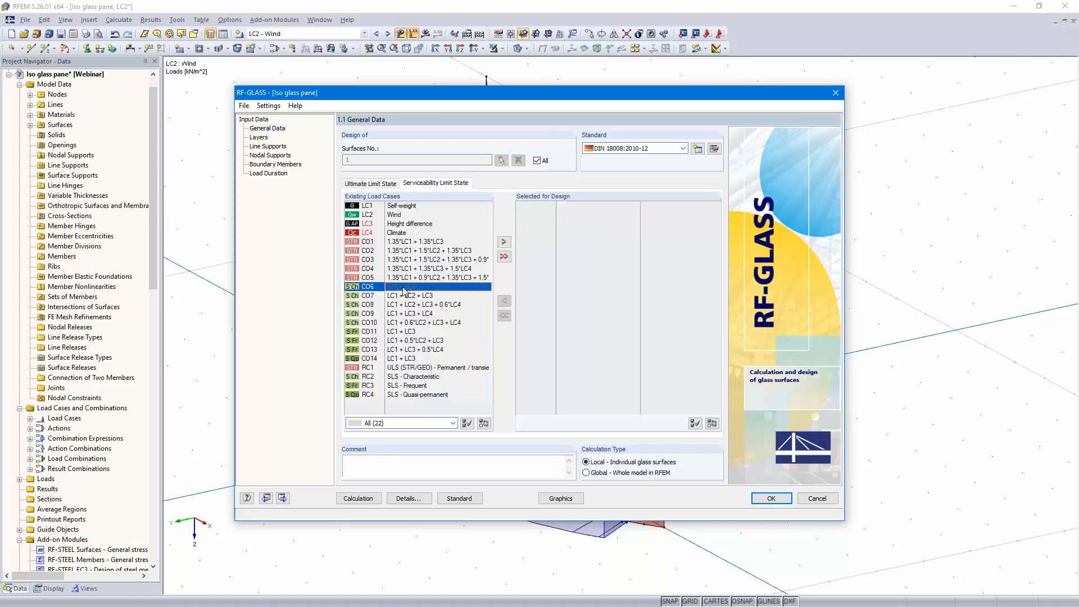
pyautogui.keyDown('shift'); pyautogui.click(407, 358); pyautogui.keyUp('shift')
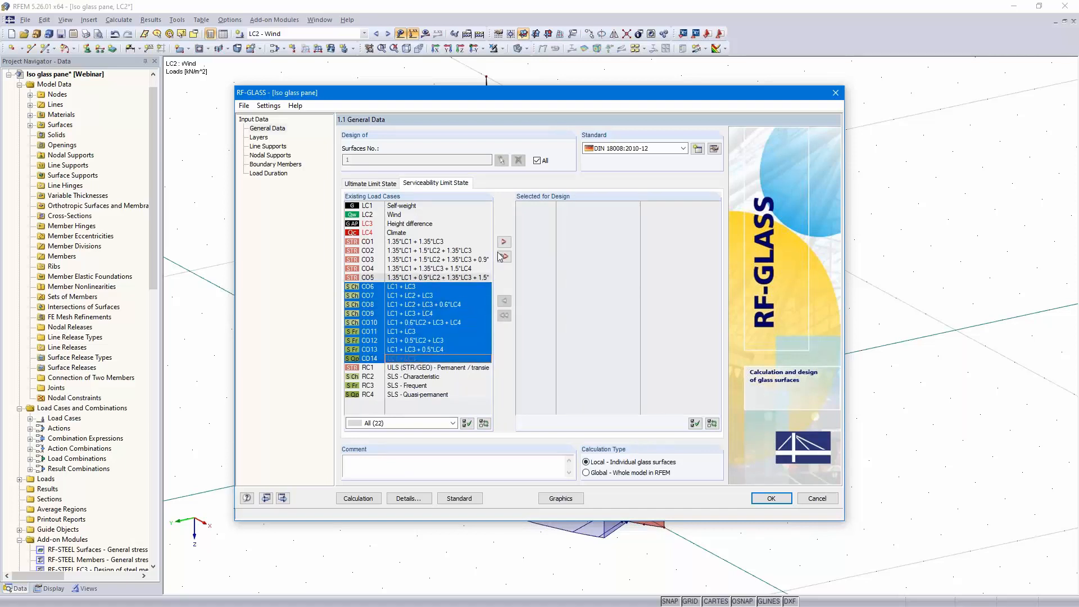
pyautogui.click(504, 243)
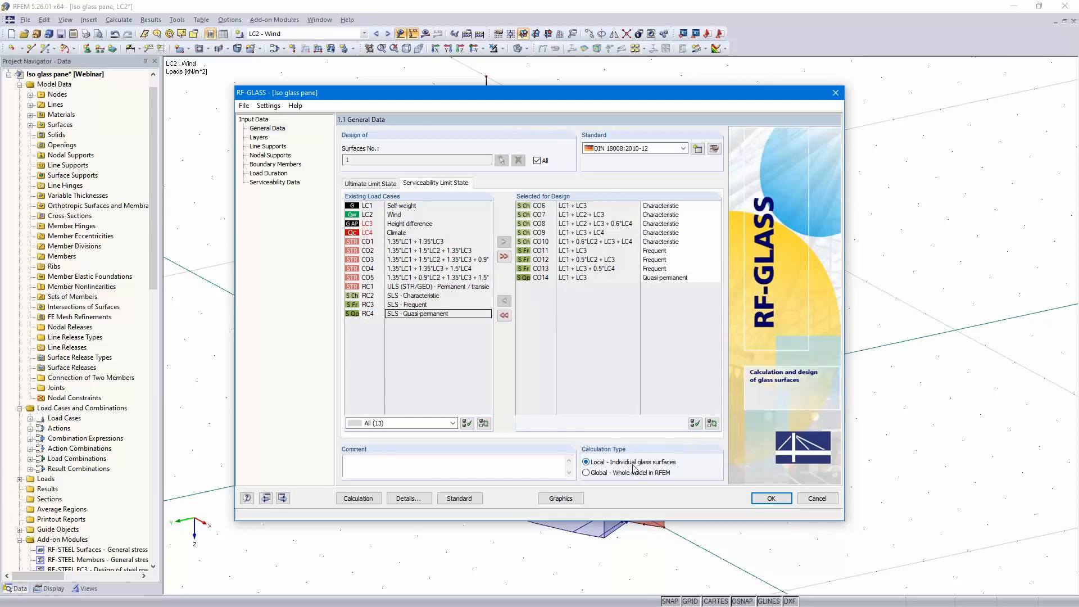
# Go to the layers input and assign composition 1 to surface 1
pyautogui.click(283, 498)
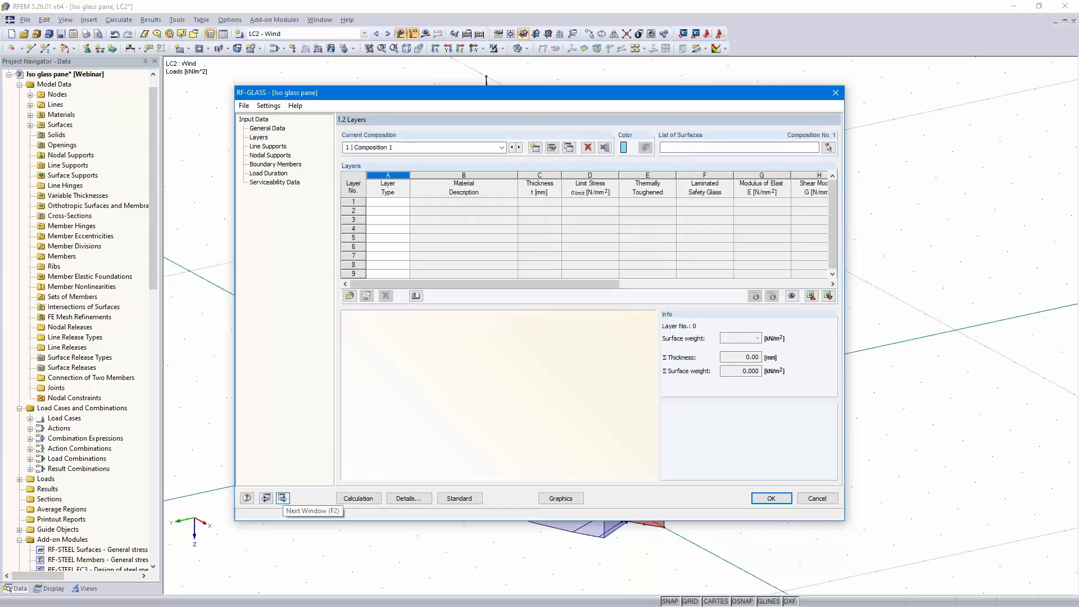
pyautogui.click(728, 149)
pyautogui.write('1')
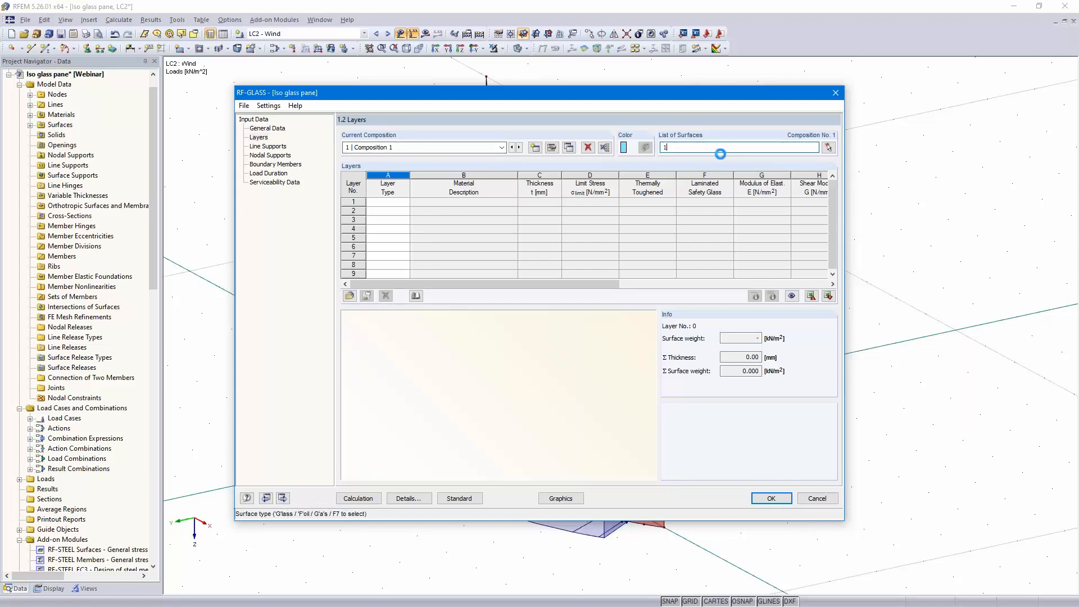
# Define layer 1 as glass using Heat Strengthened Float Glass from the material library
pyautogui.click(396, 203)
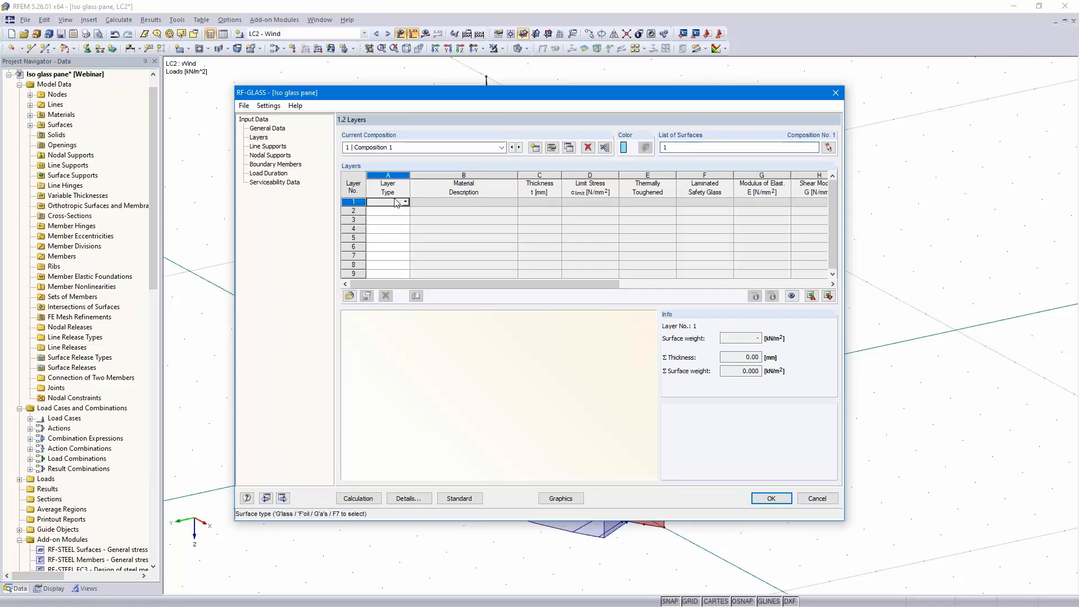
pyautogui.click(404, 202)
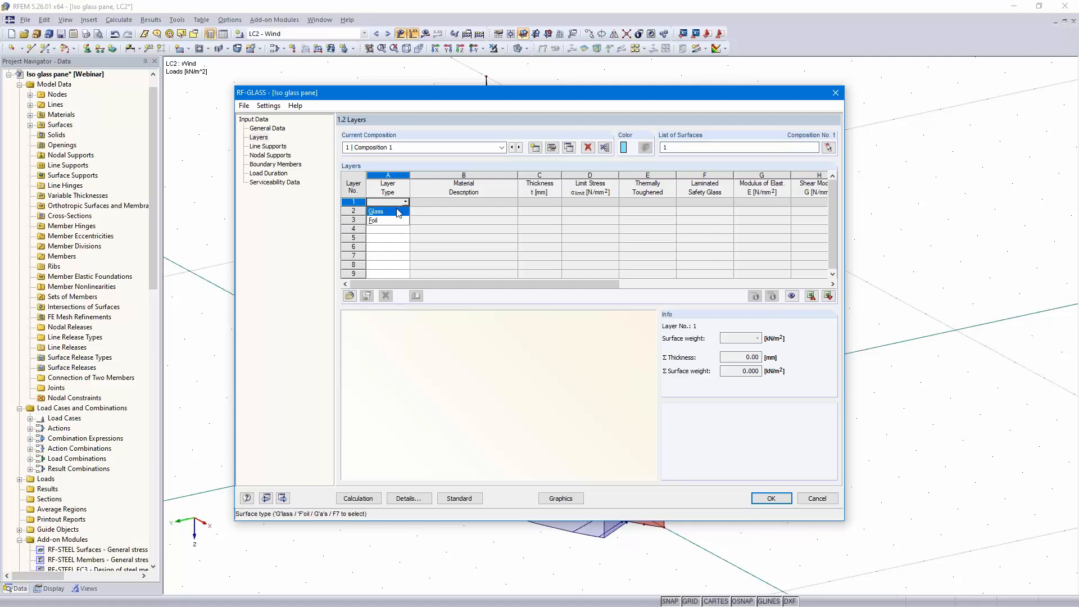
pyautogui.click(400, 212)
pyautogui.click(503, 202)
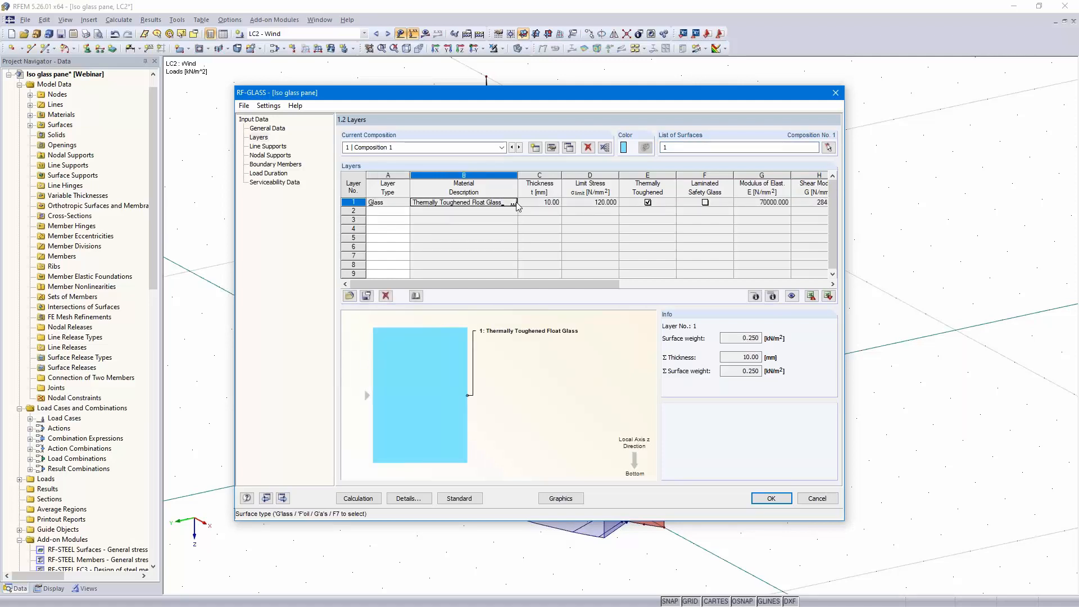
pyautogui.click(512, 203)
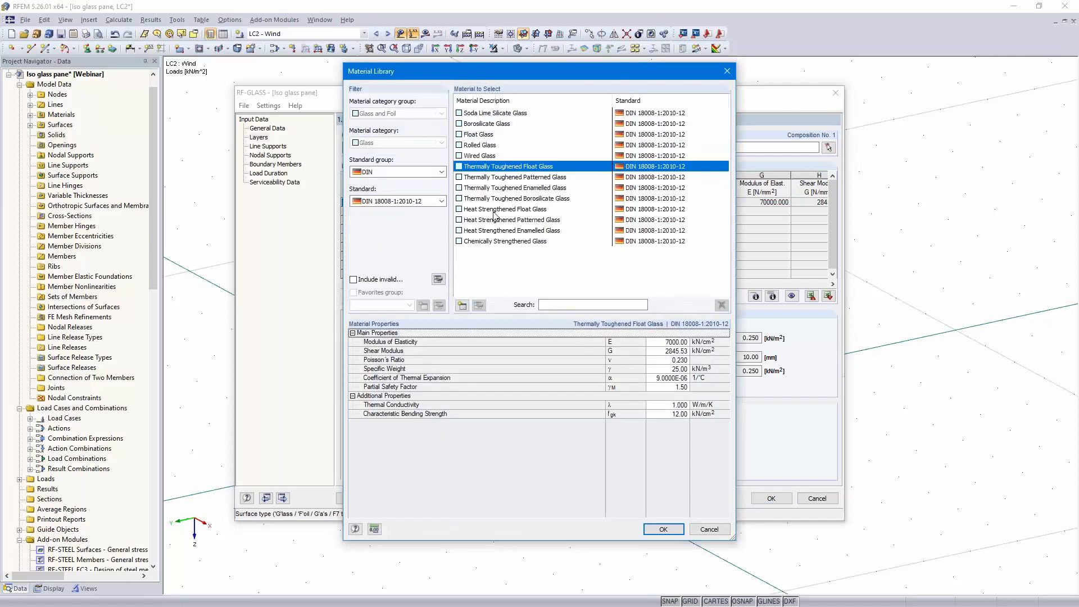
pyautogui.click(533, 210)
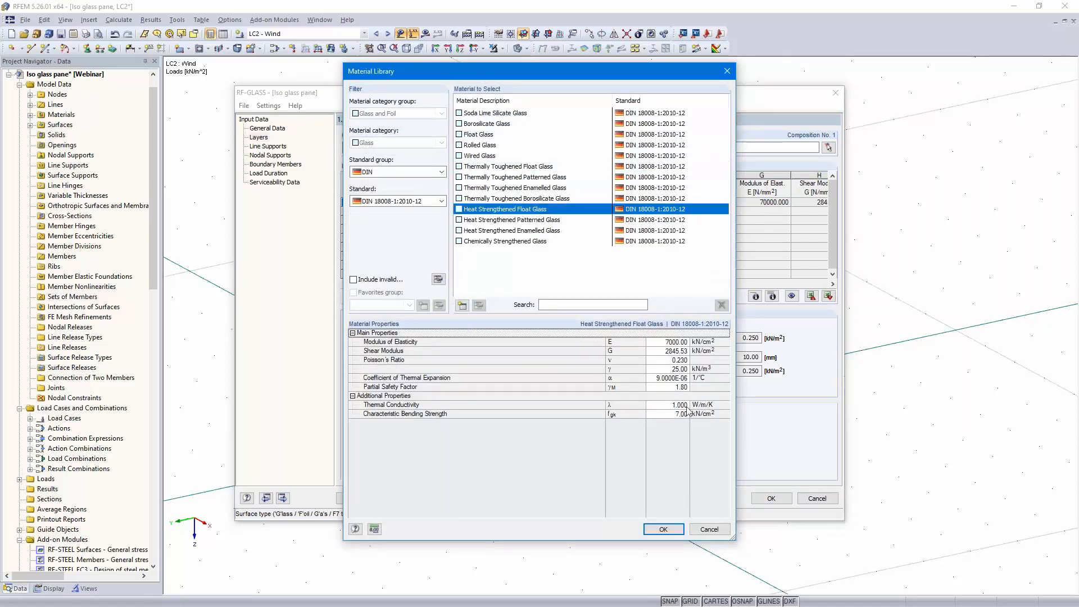
pyautogui.click(664, 529)
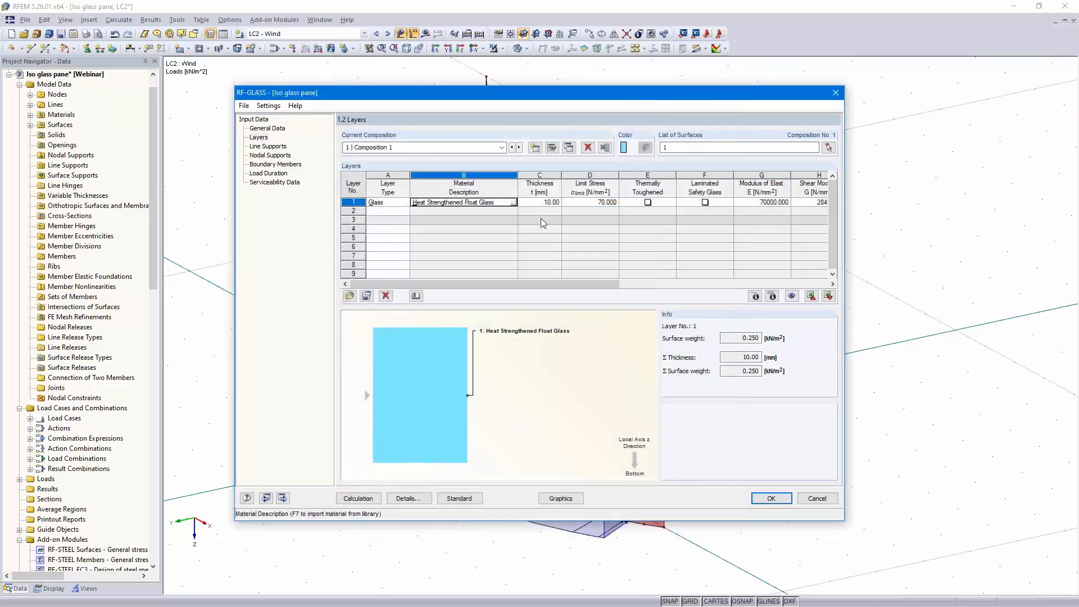
# Set layer 1 thickness to 6 mm and mark it as thermally toughened and laminated safety glass
pyautogui.click(540, 203)
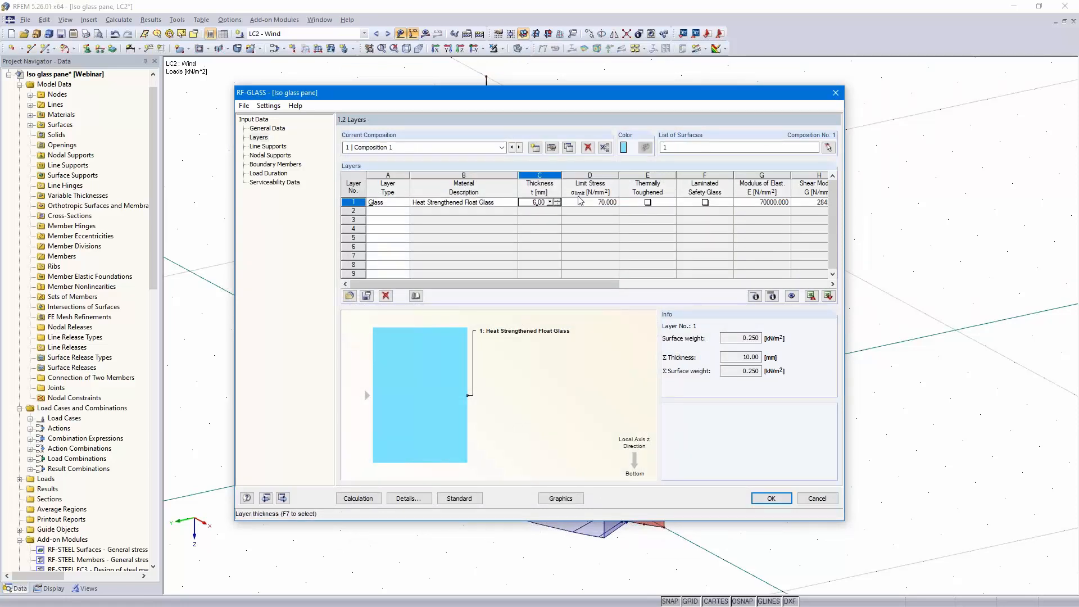
pyautogui.click(648, 203)
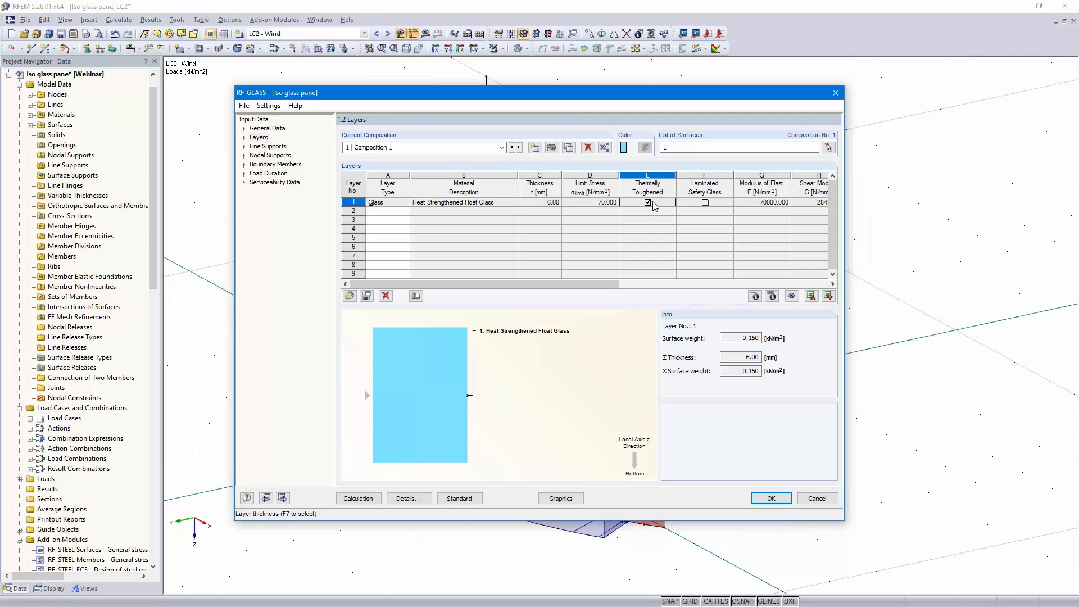
pyautogui.click(705, 203)
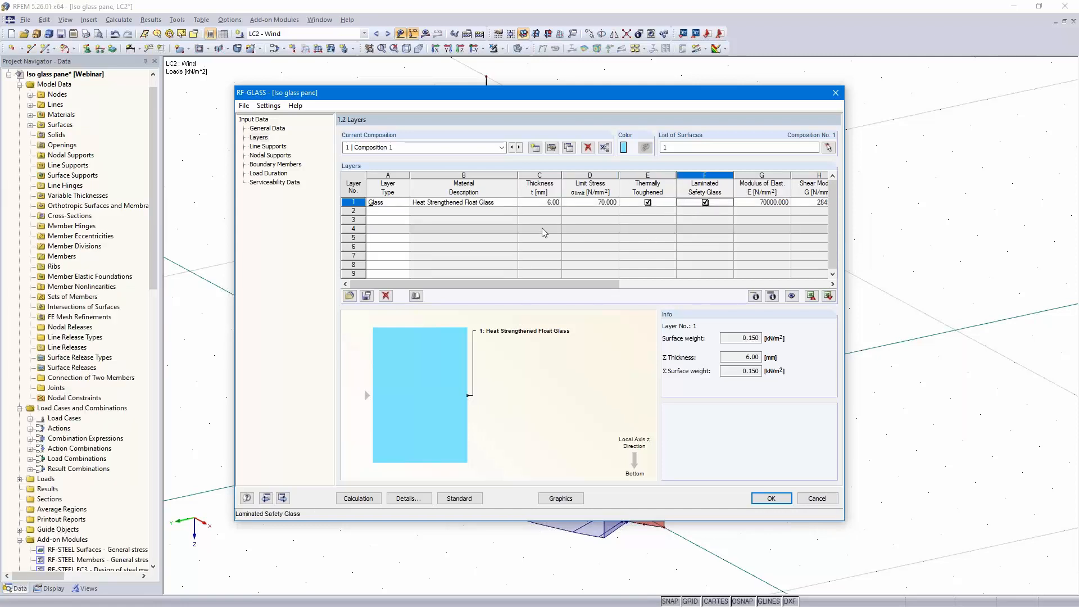
# Add layer 2 as a foil layer with a thickness of 1.52 mm
pyautogui.click(387, 211)
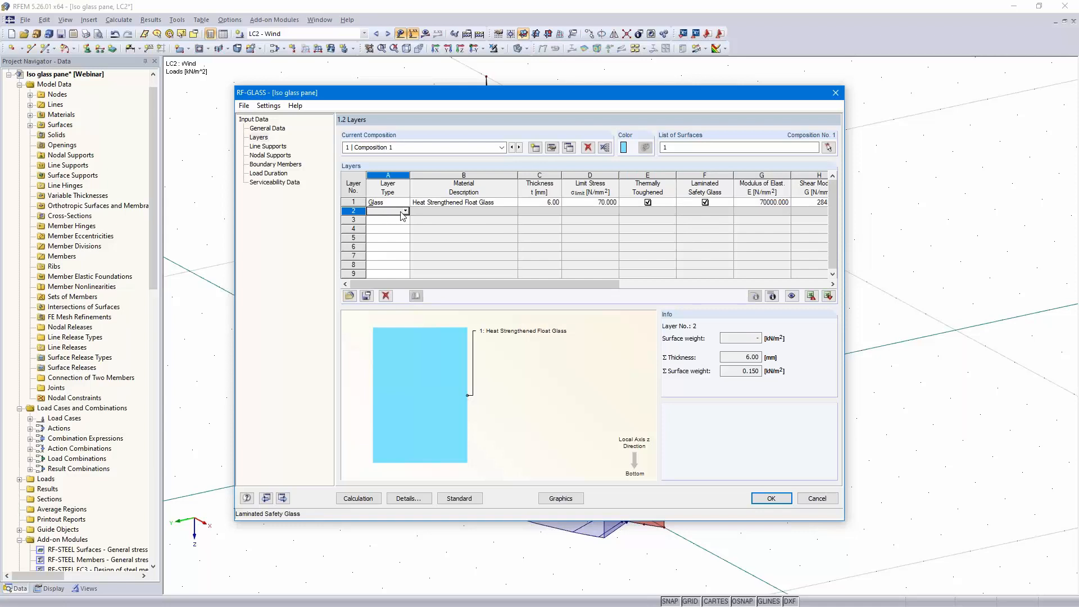
pyautogui.click(404, 212)
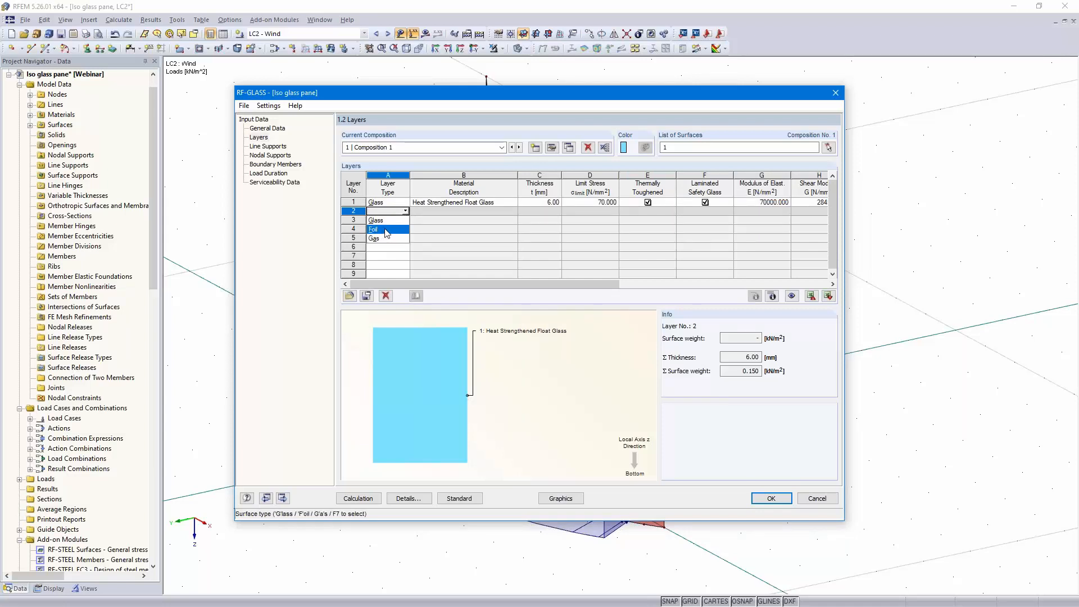
pyautogui.click(387, 229)
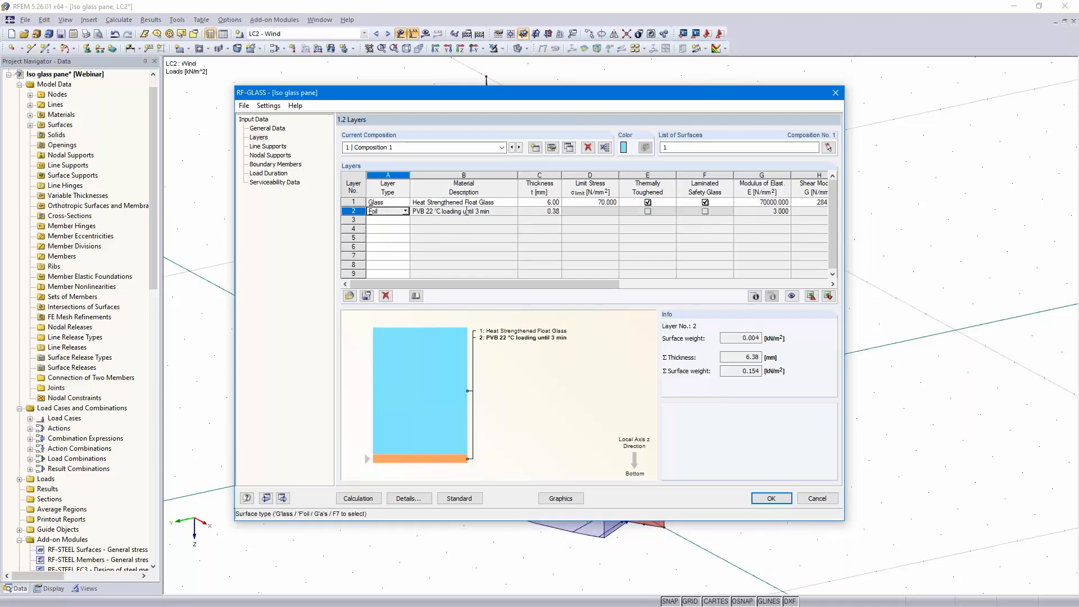
pyautogui.click(548, 212)
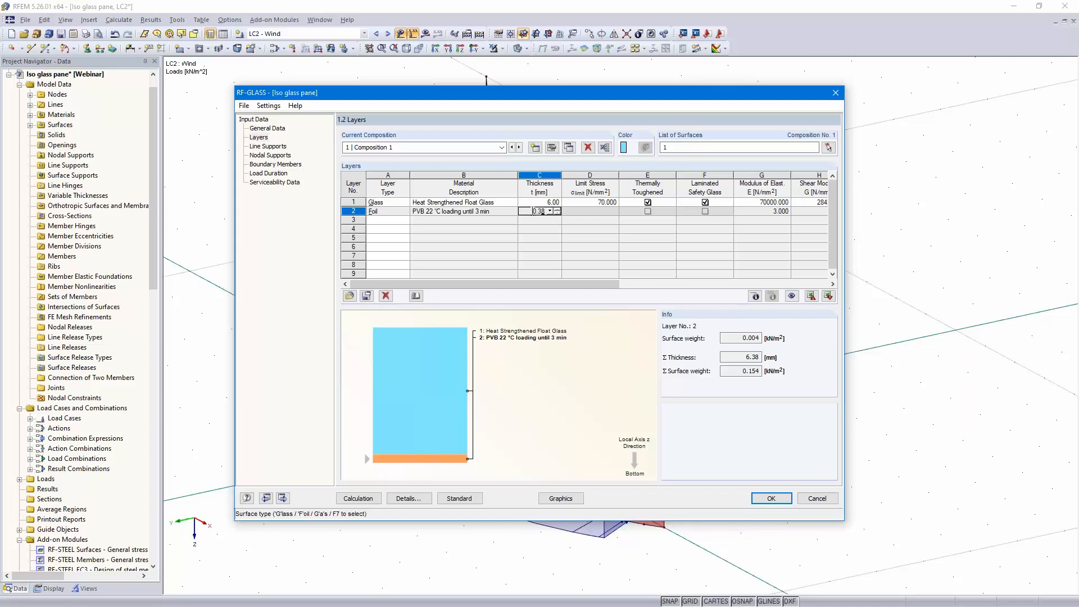
pyautogui.write('1.52')
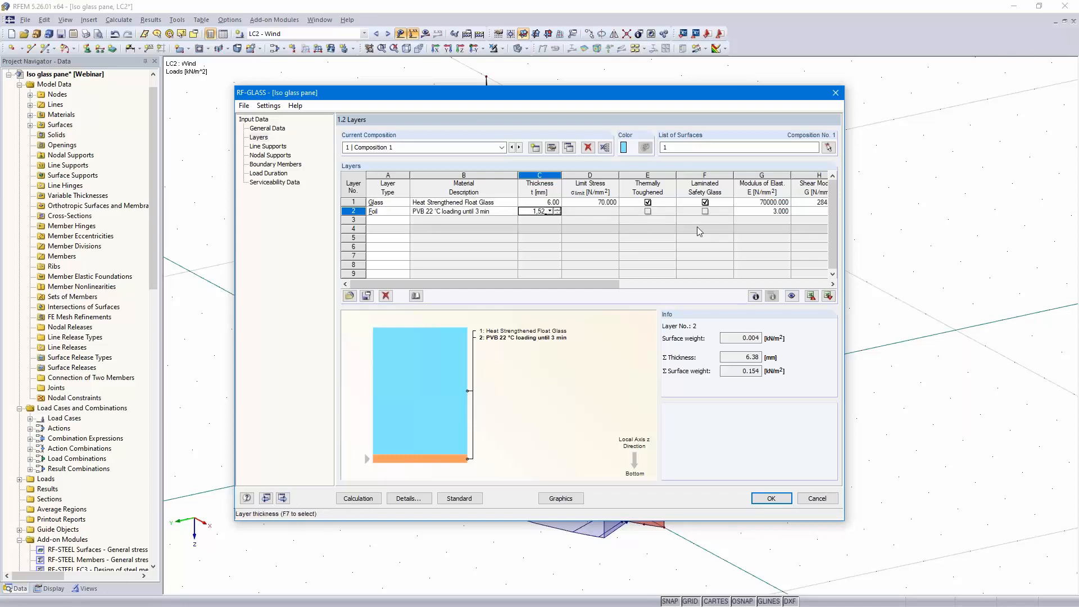
pyautogui.click(380, 221)
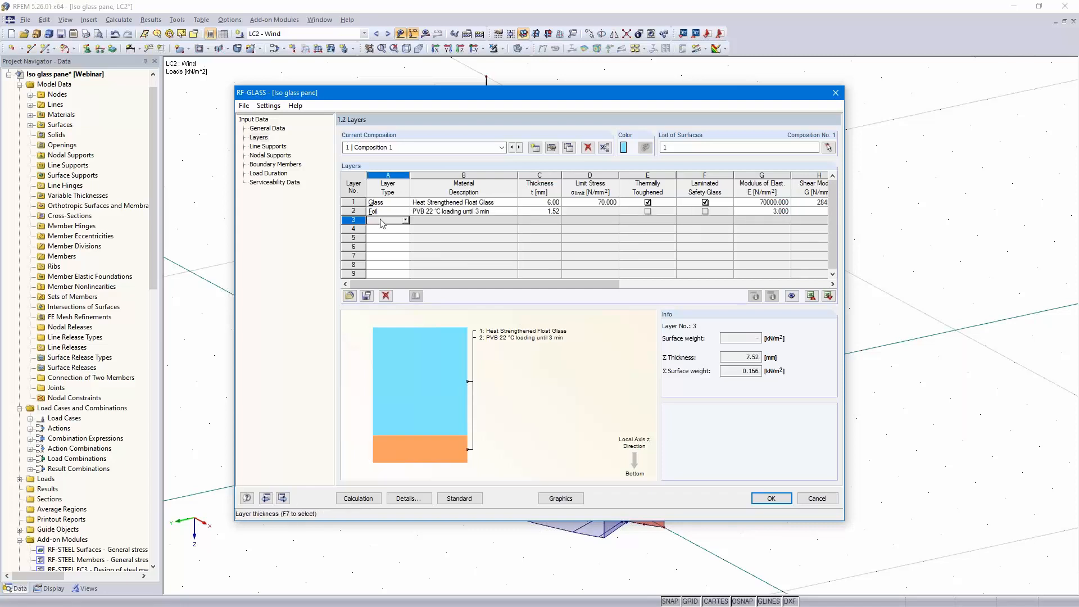
# Add layer 3 as a glass layer
pyautogui.click(406, 219)
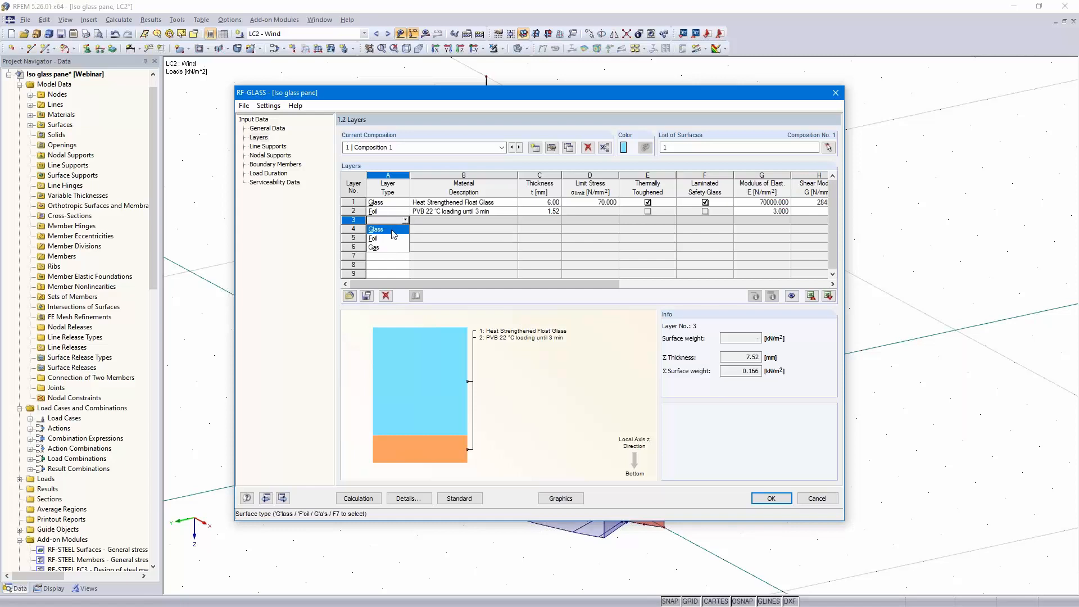
pyautogui.click(393, 230)
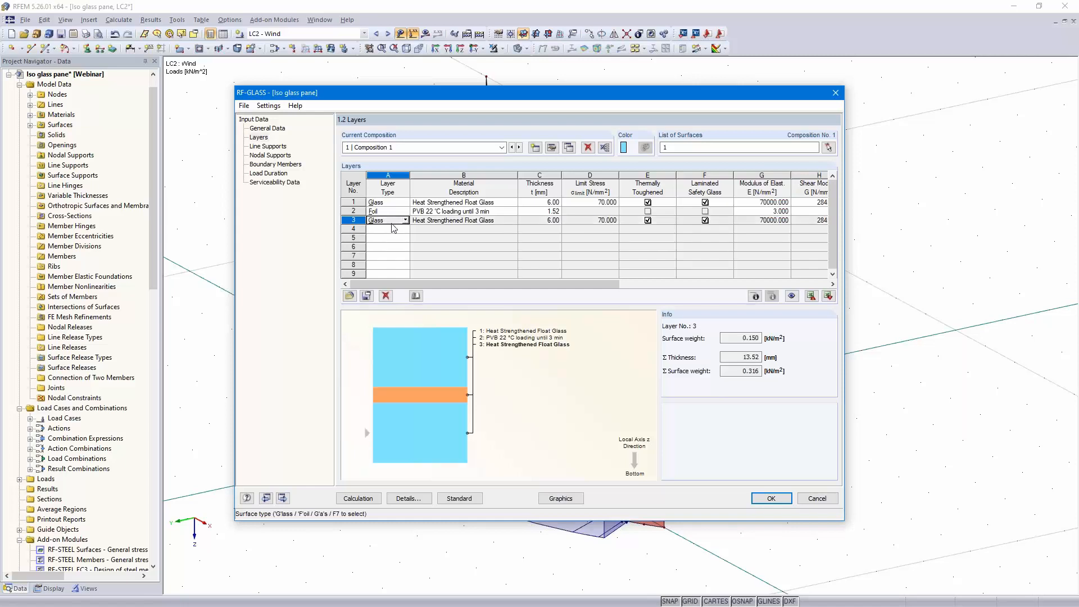
# Add layer 4 as a gas layer with Dry Air from the material library and a thickness of 16 mm
pyautogui.click(387, 229)
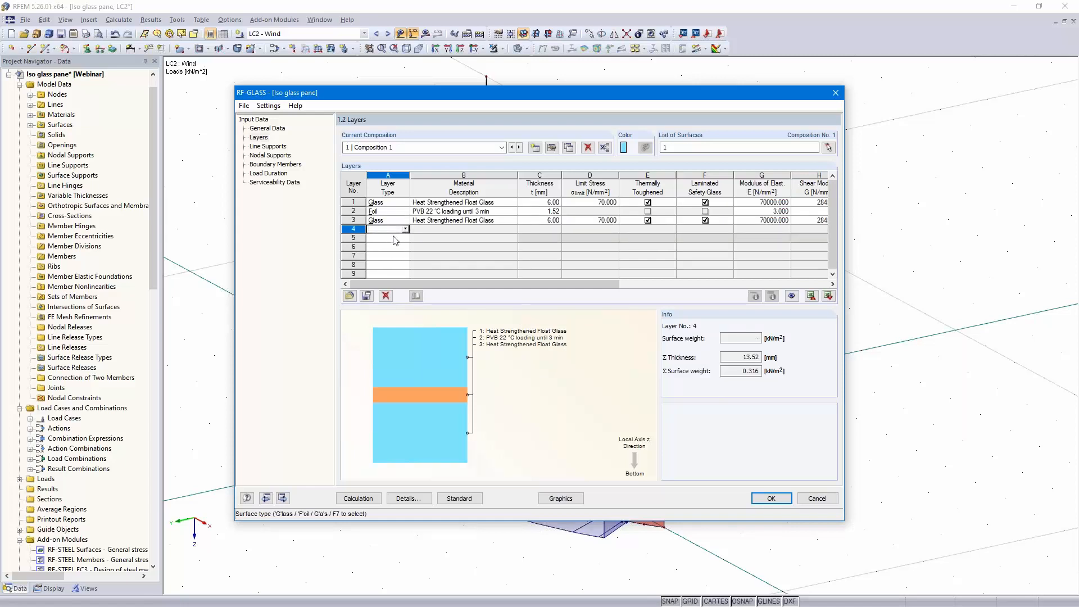
pyautogui.click(405, 228)
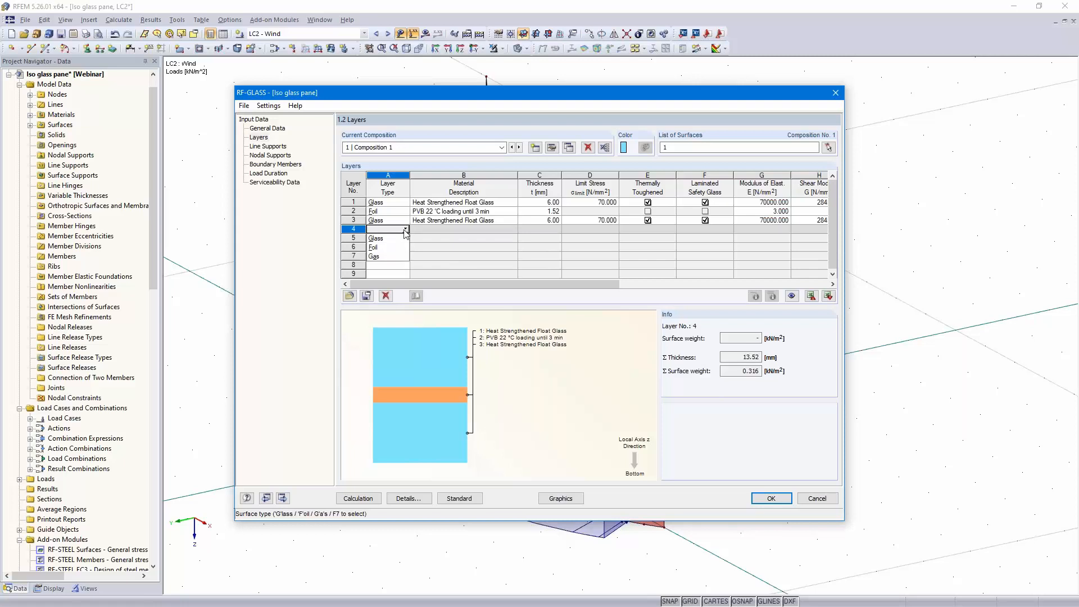
pyautogui.click(392, 257)
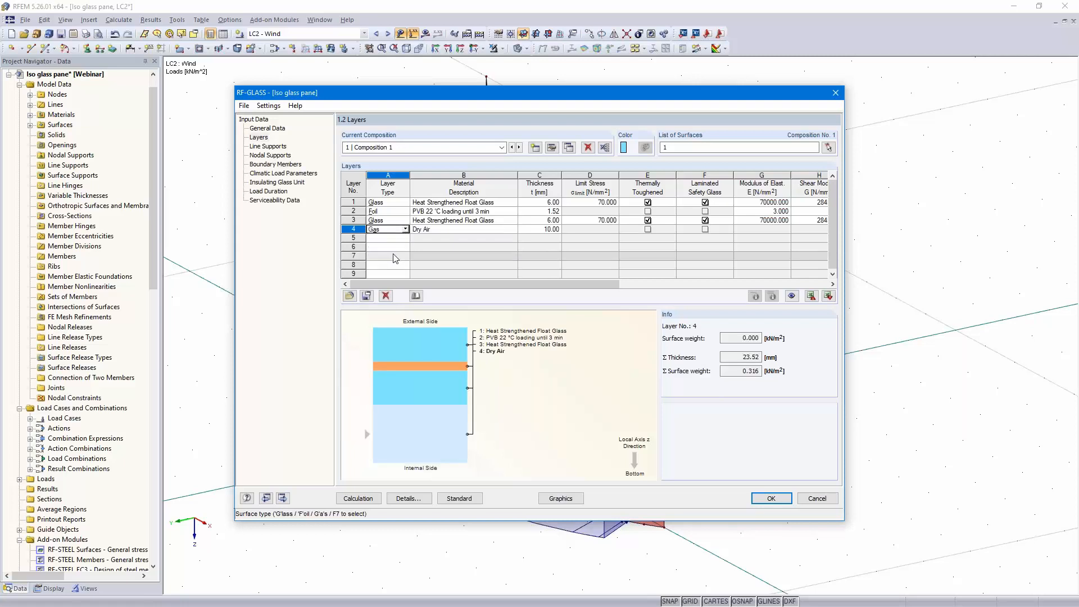
pyautogui.click(509, 229)
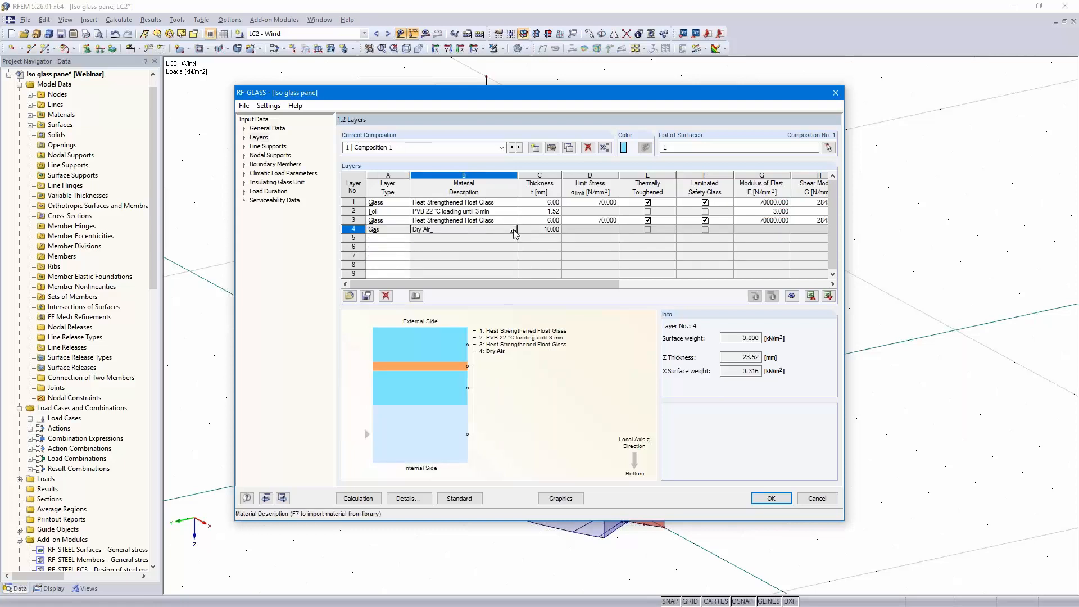
pyautogui.click(512, 229)
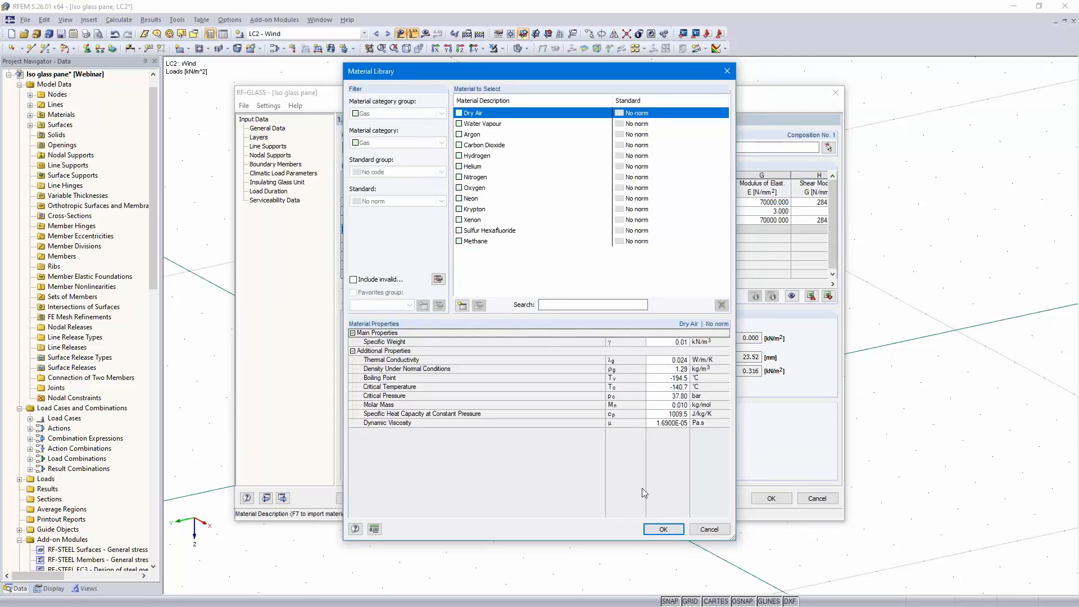
pyautogui.click(663, 529)
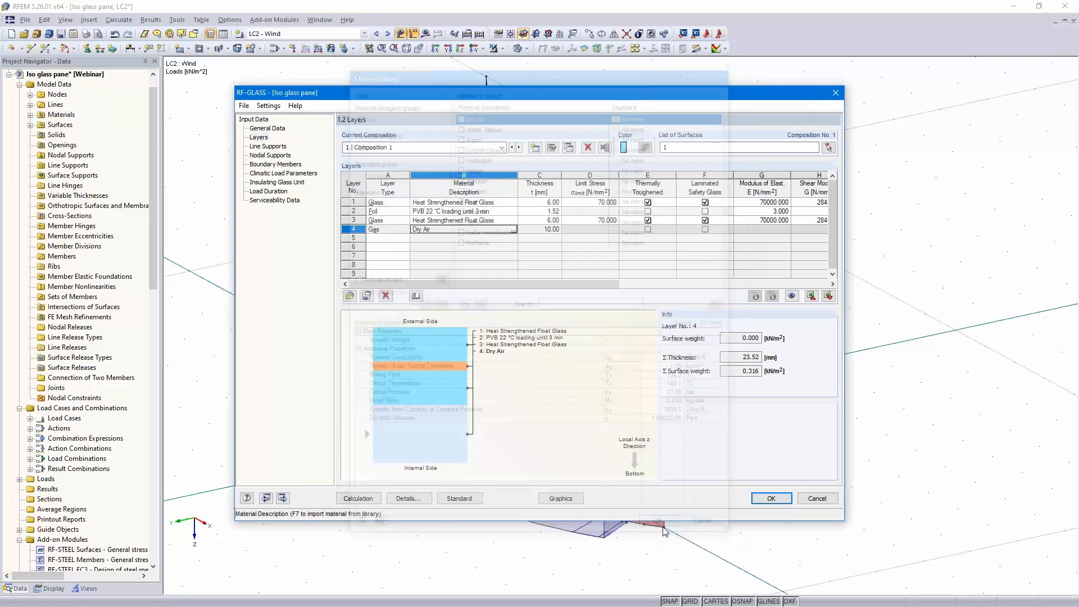
pyautogui.click(531, 228)
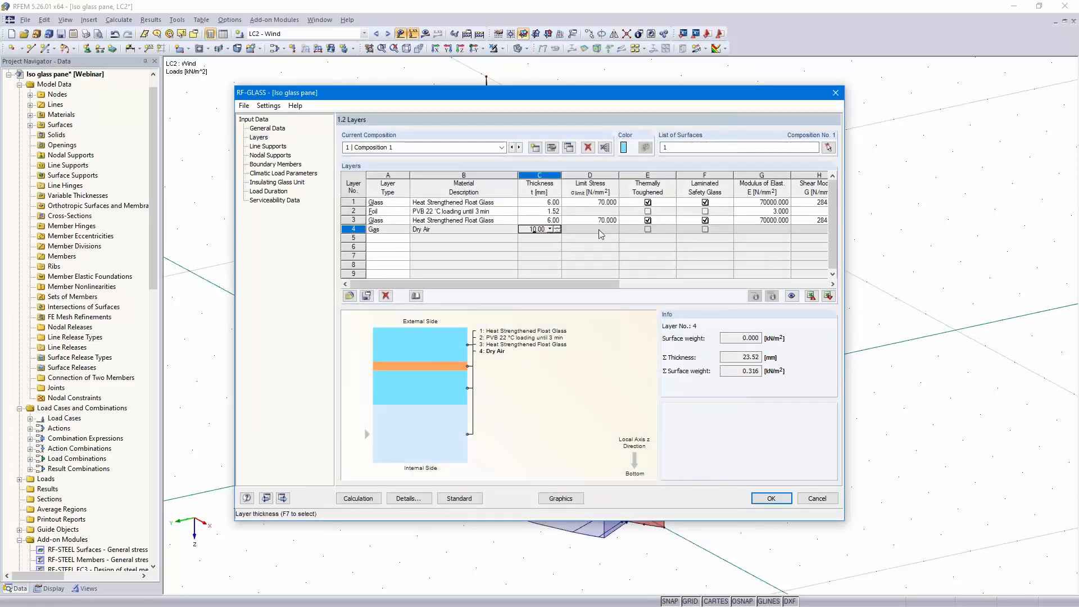
# Add layer 5 as glass using Float Glass from the library, 3 mm thick, not laminated safety glass
pyautogui.click(389, 237)
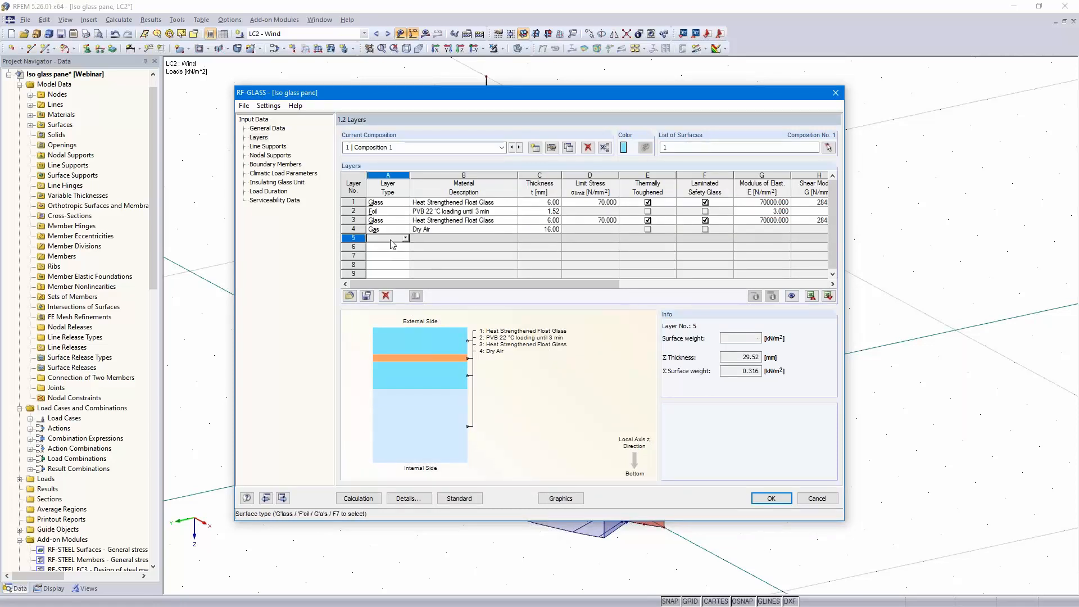
pyautogui.click(406, 238)
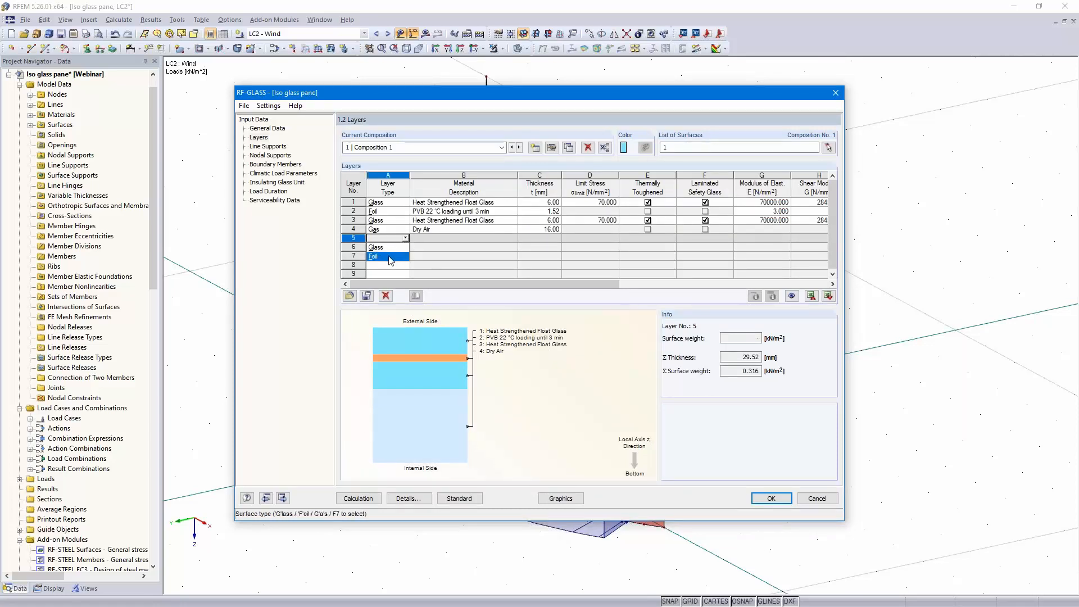
pyautogui.click(388, 247)
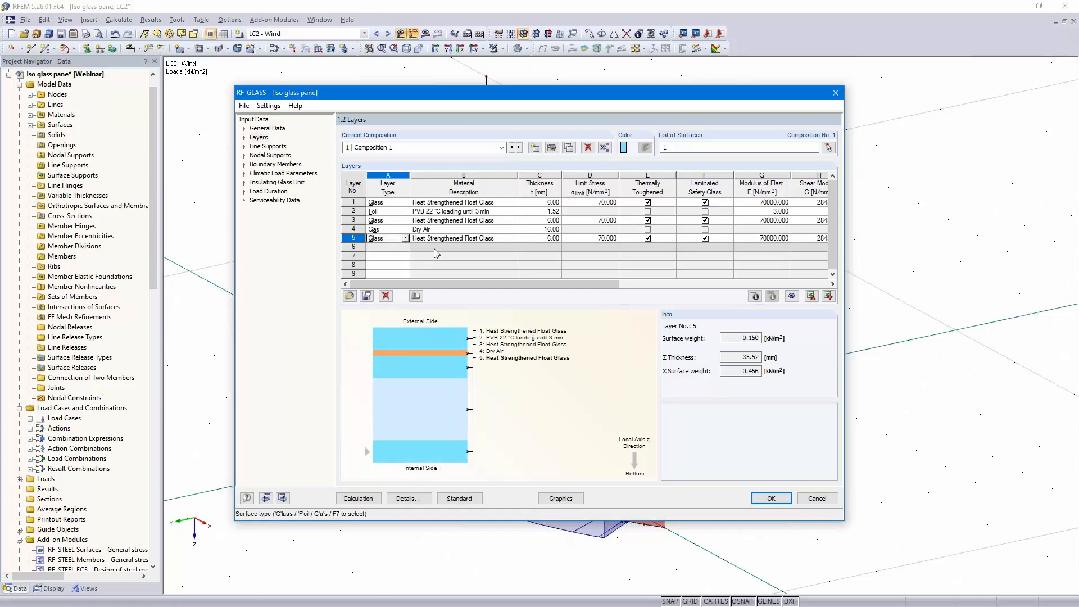
pyautogui.click(513, 239)
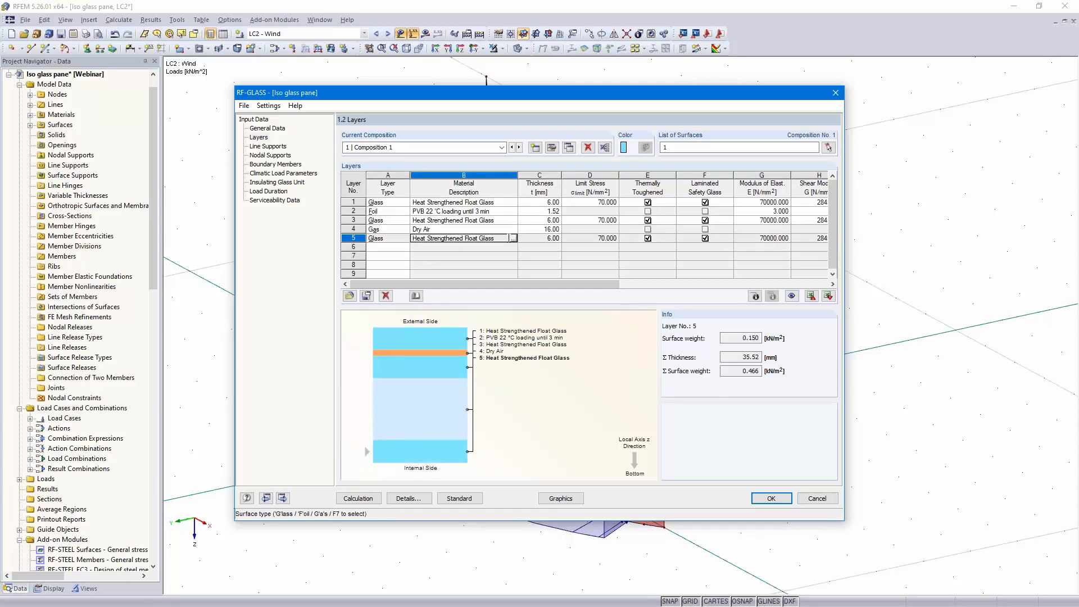
pyautogui.click(513, 238)
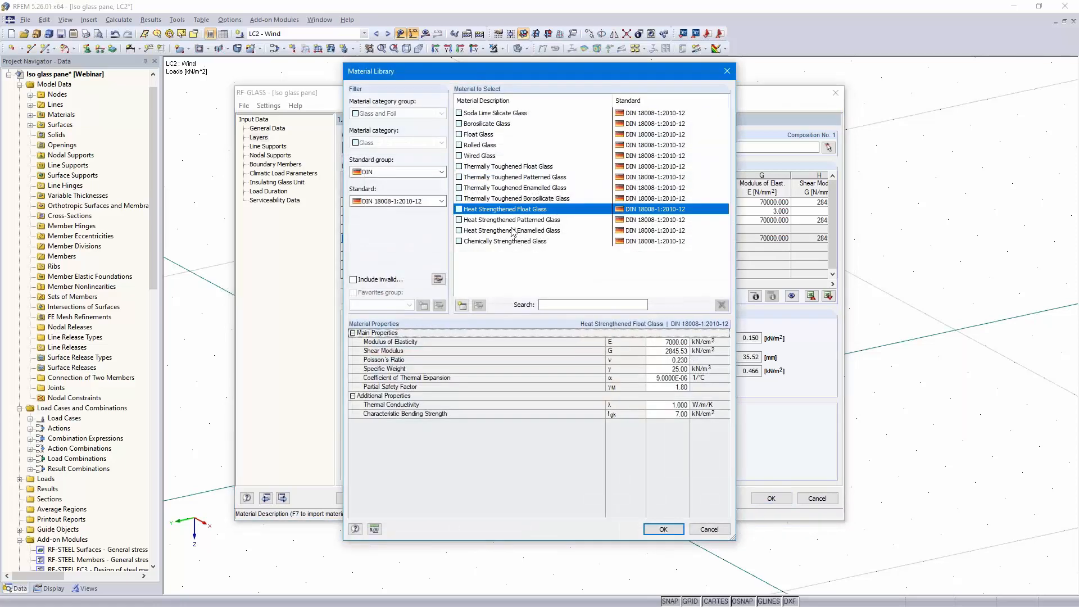
pyautogui.click(484, 135)
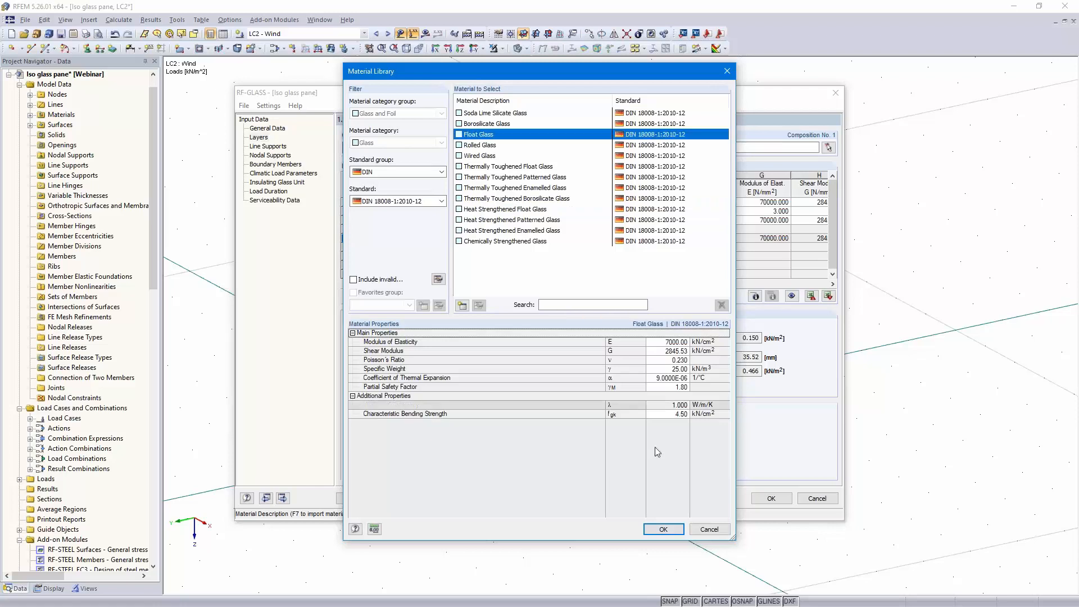
pyautogui.click(661, 530)
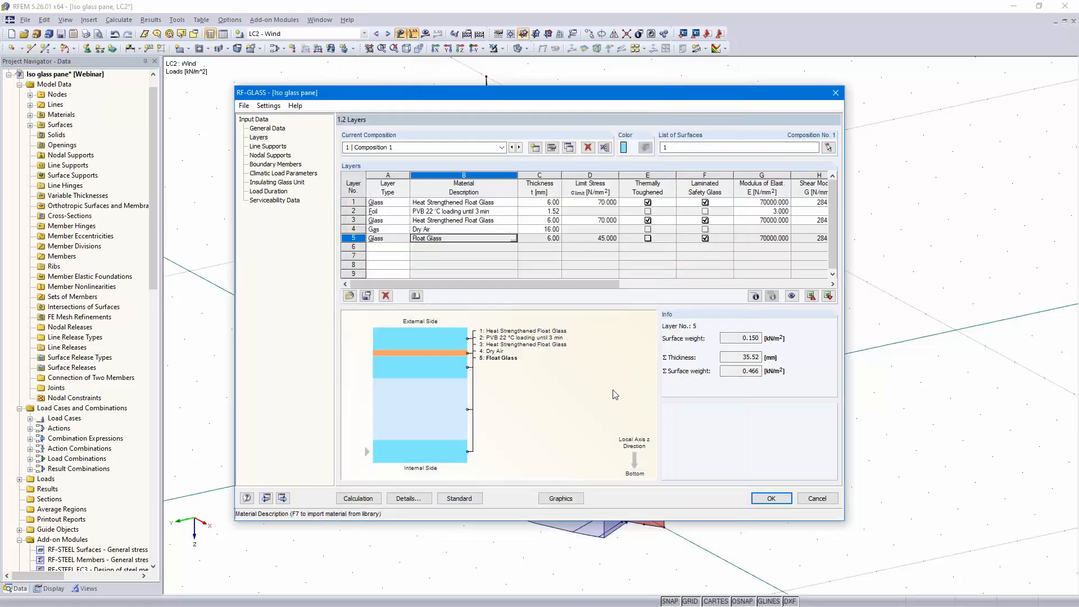
pyautogui.click(538, 237)
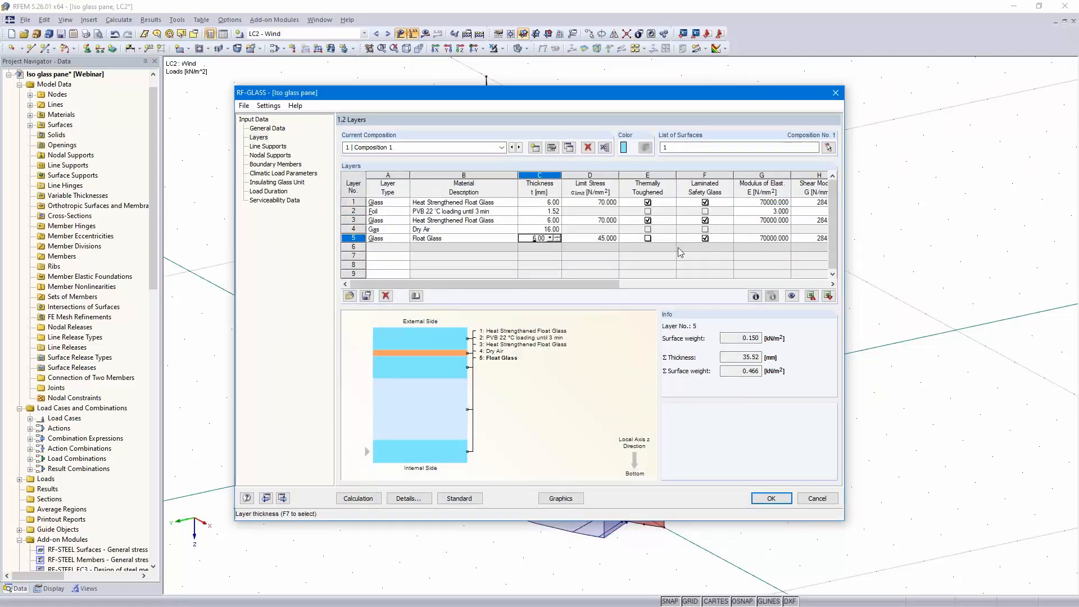
pyautogui.write('3.00')
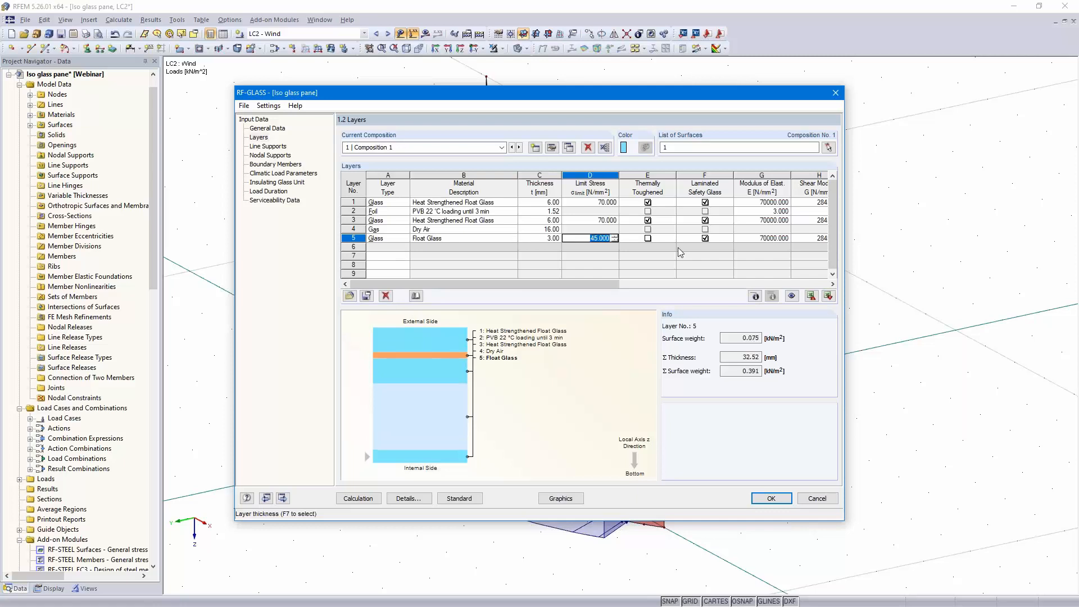
pyautogui.press('Tab')
pyautogui.click(704, 238)
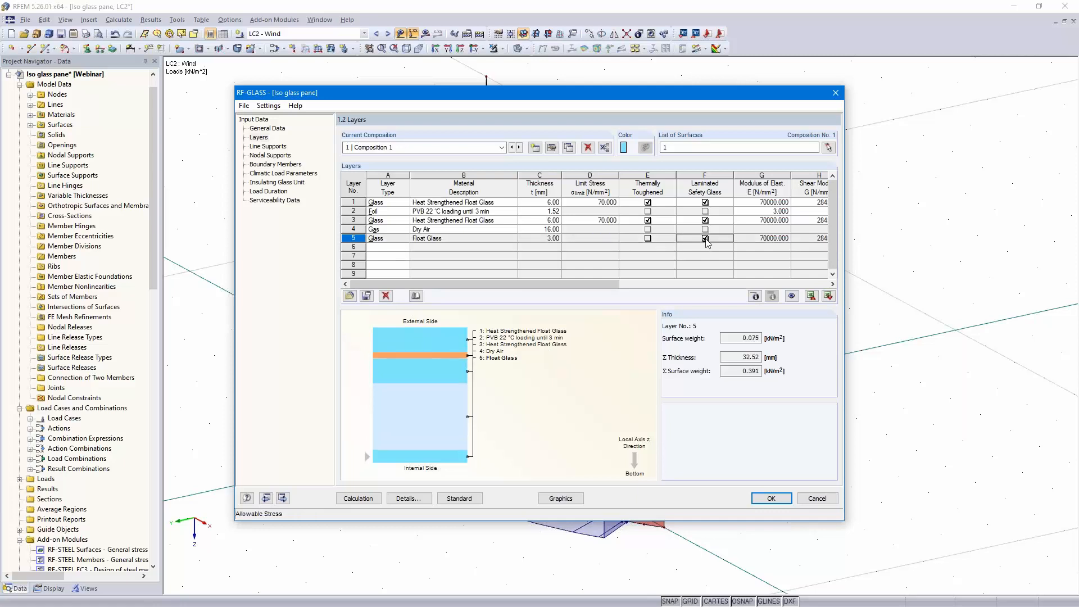
# Add layer 6 as a Dry Air gas layer
pyautogui.click(408, 248)
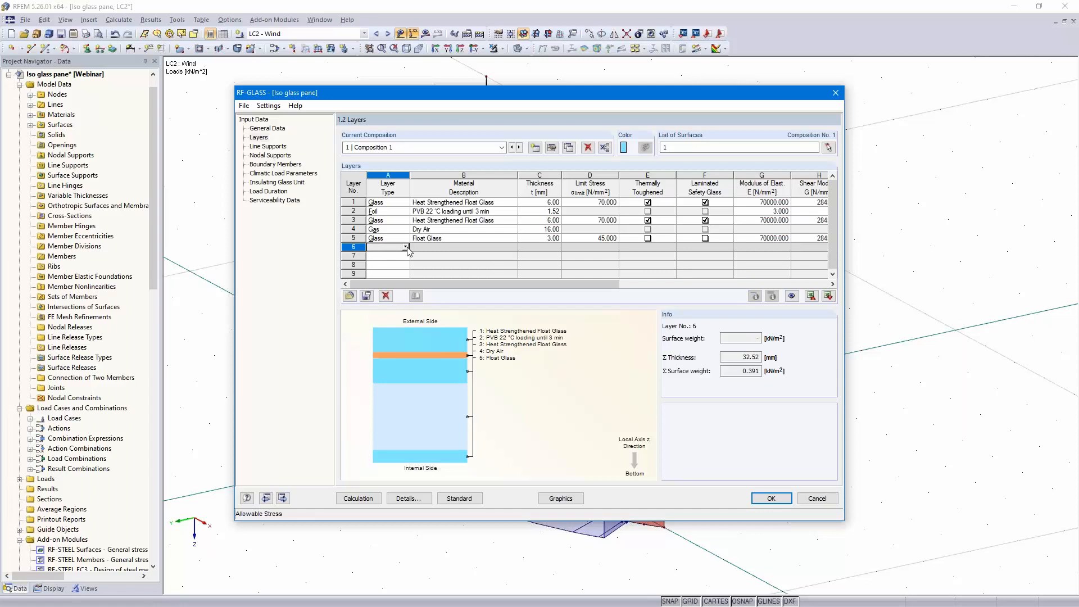
pyautogui.click(407, 248)
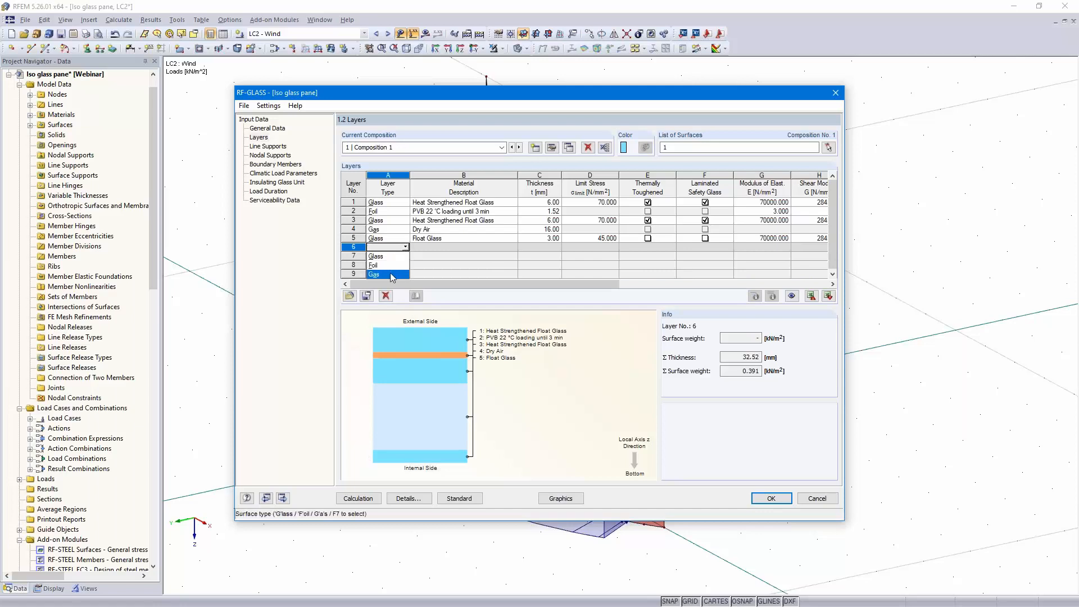
pyautogui.click(391, 274)
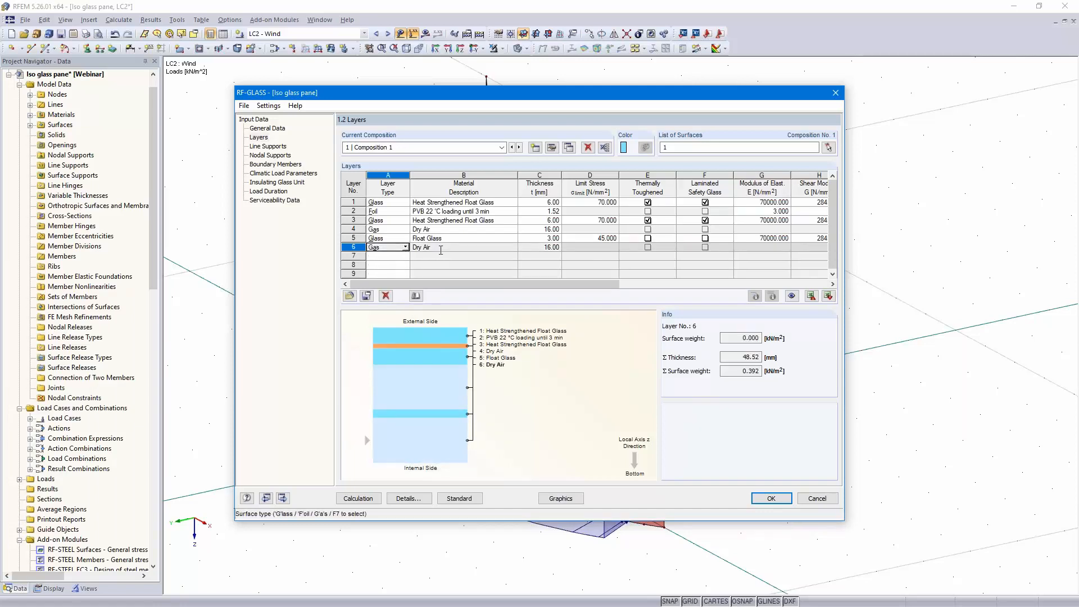
# Add layer 7 as glass using Heat Strengthened Float Glass from the material library
pyautogui.click(388, 256)
pyautogui.click(405, 256)
pyautogui.click(388, 265)
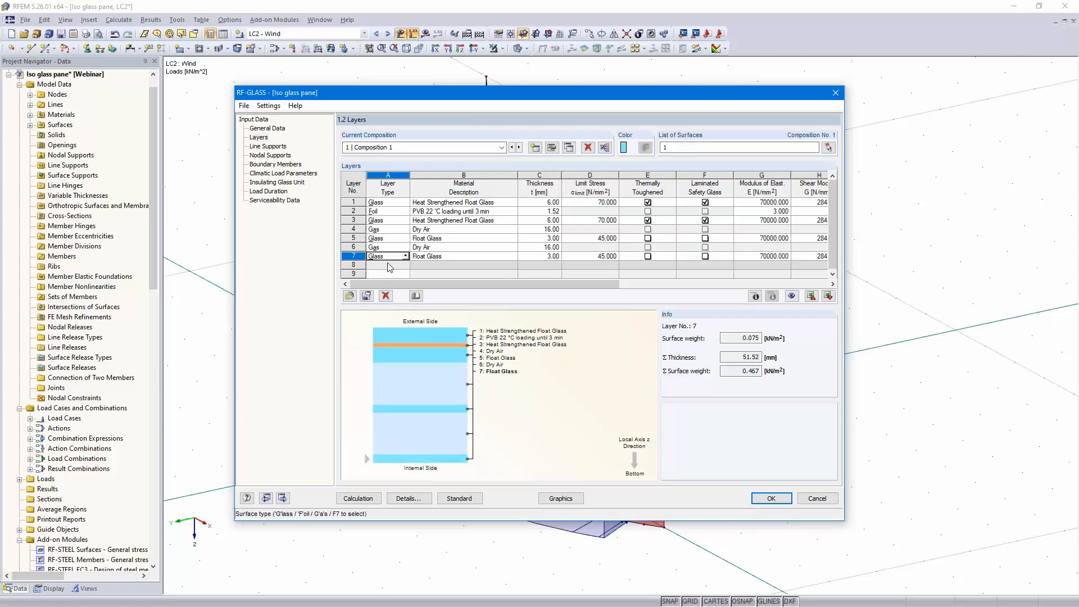
pyautogui.click(512, 258)
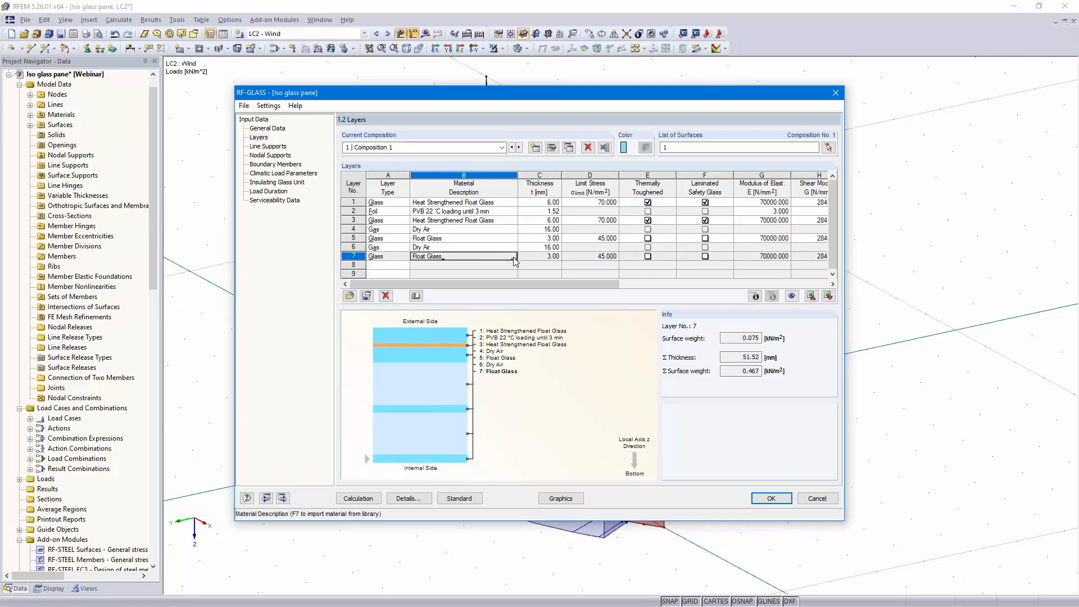
pyautogui.click(513, 259)
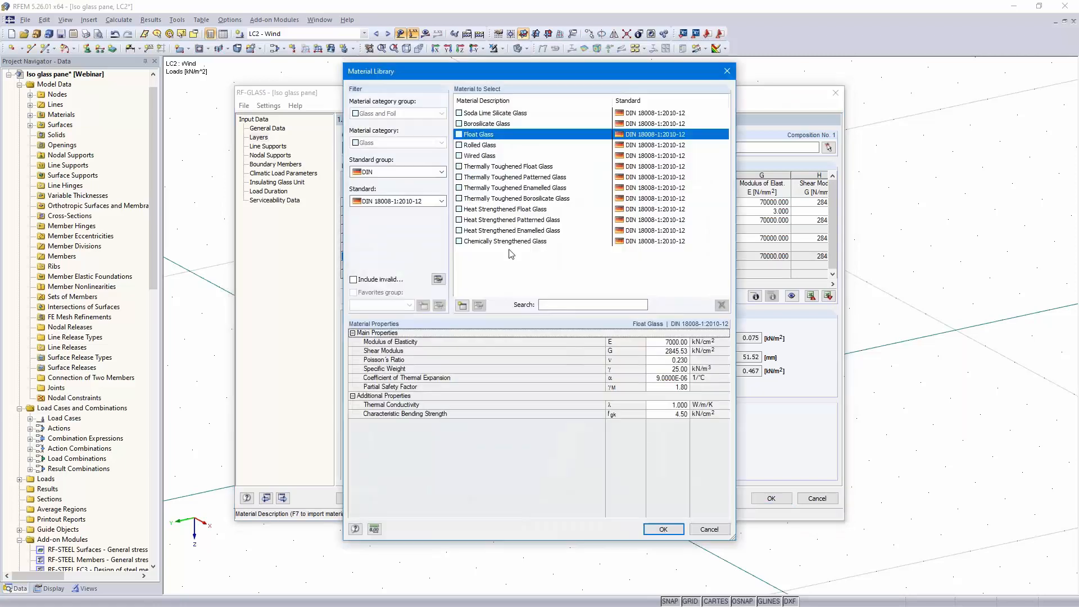
pyautogui.click(496, 210)
pyautogui.click(659, 529)
# Add layer 8 as a foil layer and mark layer 7 as thermally toughened and laminated safety glass
pyautogui.click(387, 265)
pyautogui.click(405, 265)
pyautogui.click(388, 283)
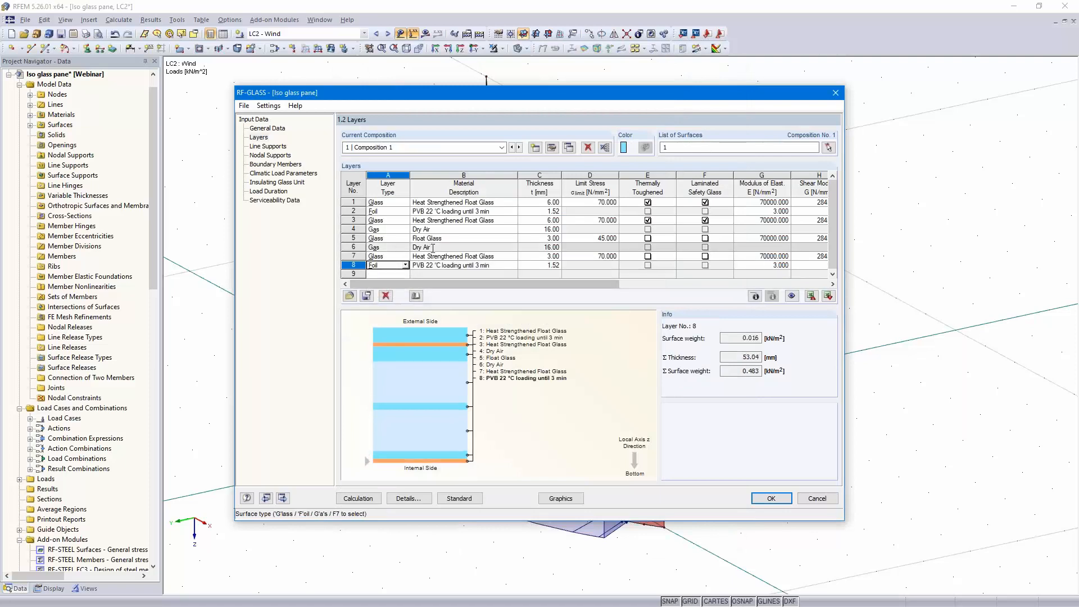
pyautogui.scroll(-2, 450, 241)
pyautogui.scroll(3, 584, 236)
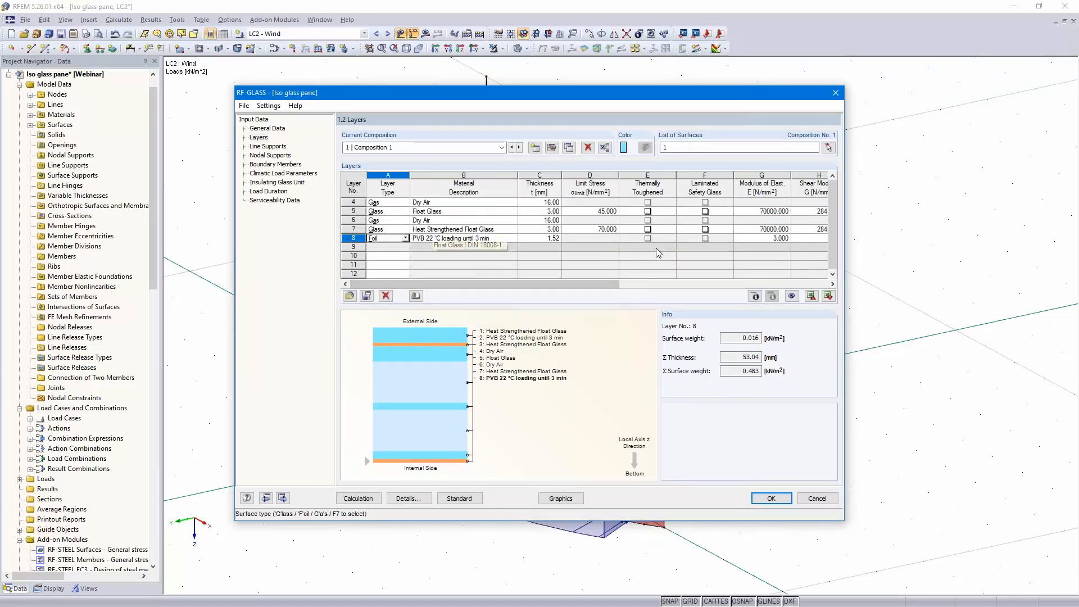
pyautogui.click(648, 229)
pyautogui.click(704, 230)
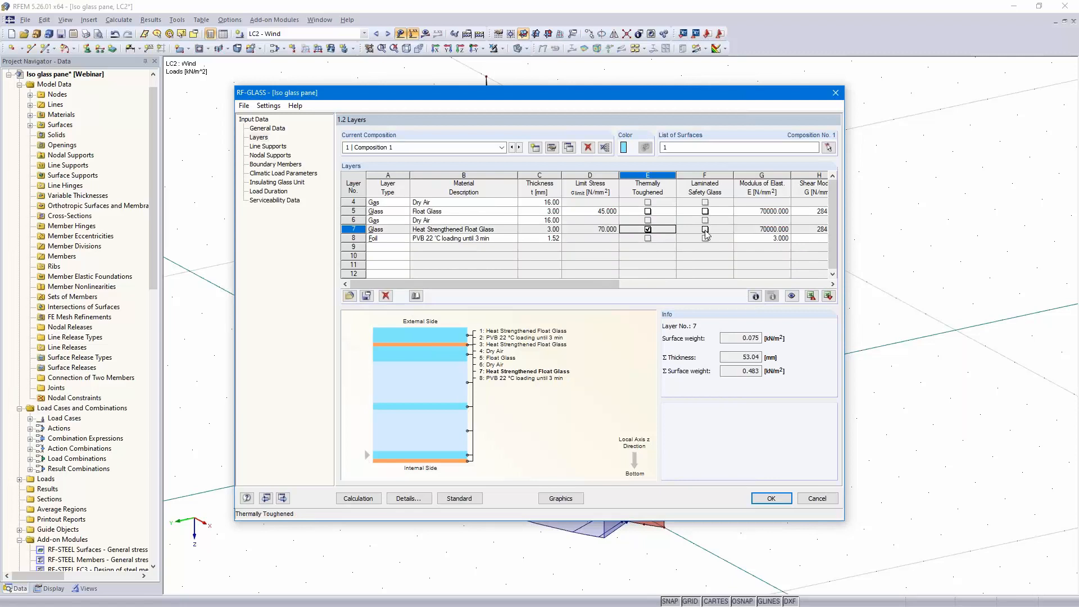
# Add layer 9 as glass and set the thickness of layers 7 and 9 to 6 mm
pyautogui.click(387, 247)
pyautogui.click(405, 247)
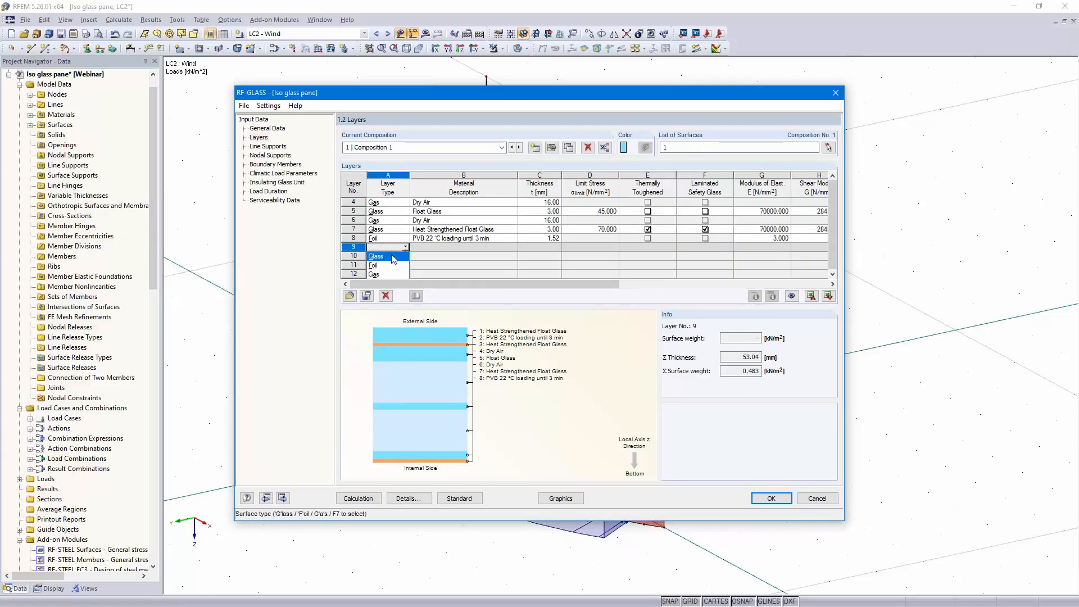
pyautogui.click(394, 257)
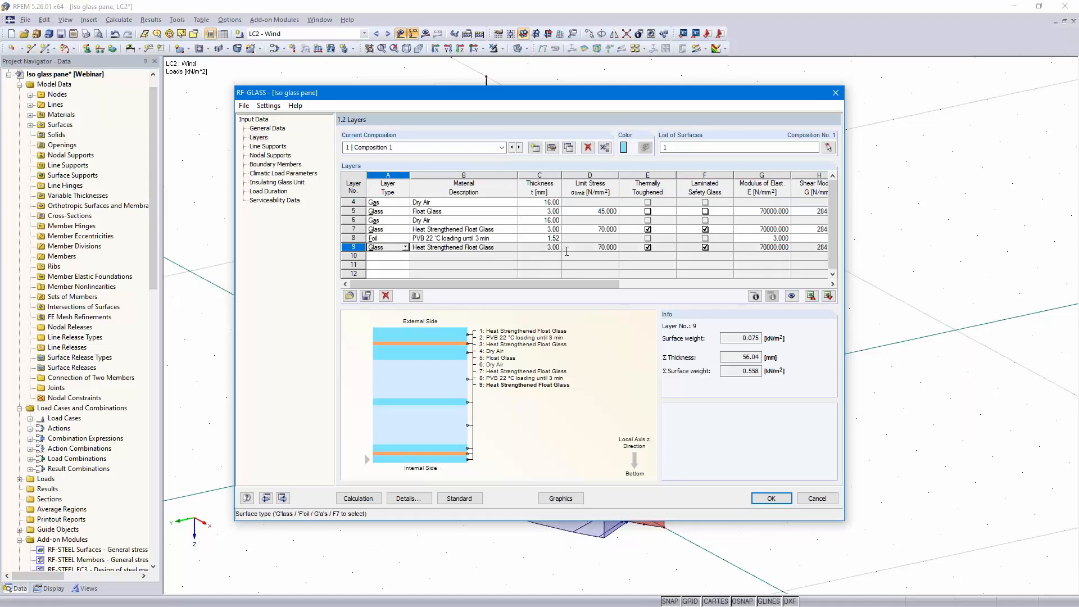
pyautogui.click(544, 229)
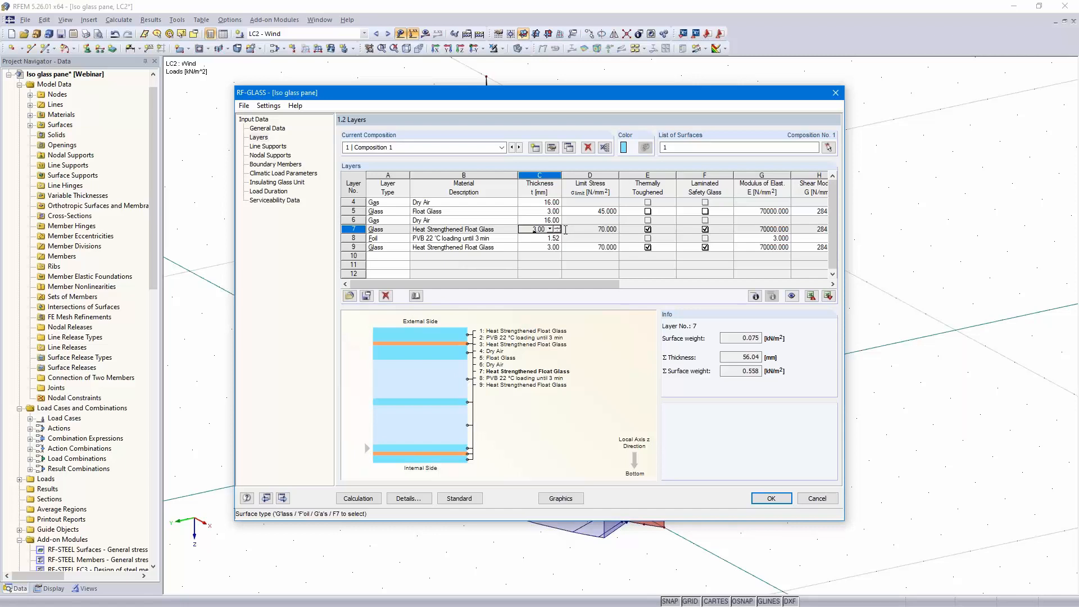
pyautogui.write('6')
pyautogui.click(530, 247)
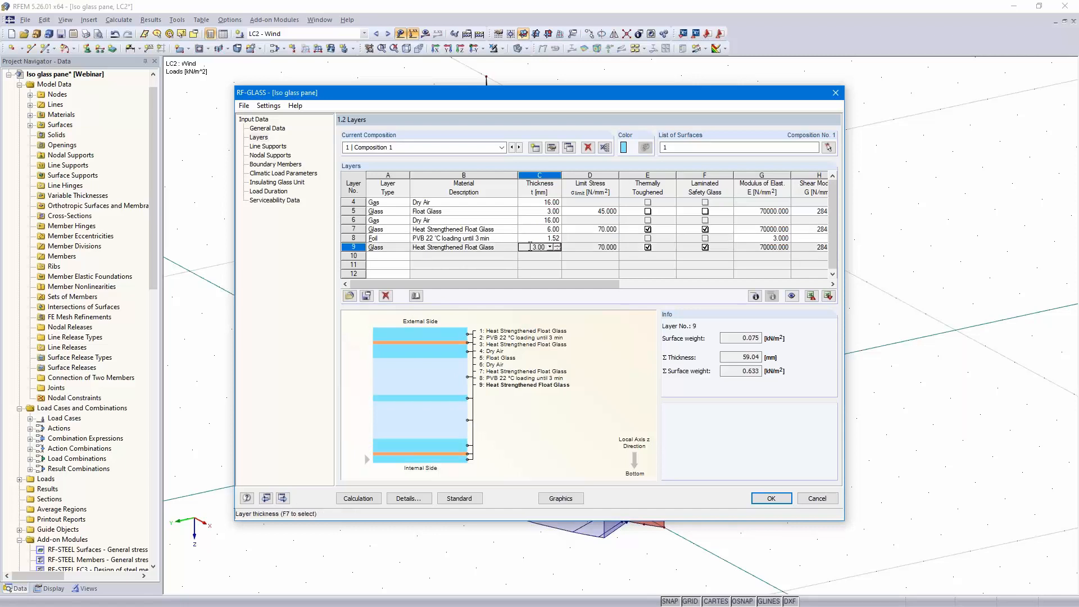
pyautogui.write('6')
pyautogui.press('Tab')
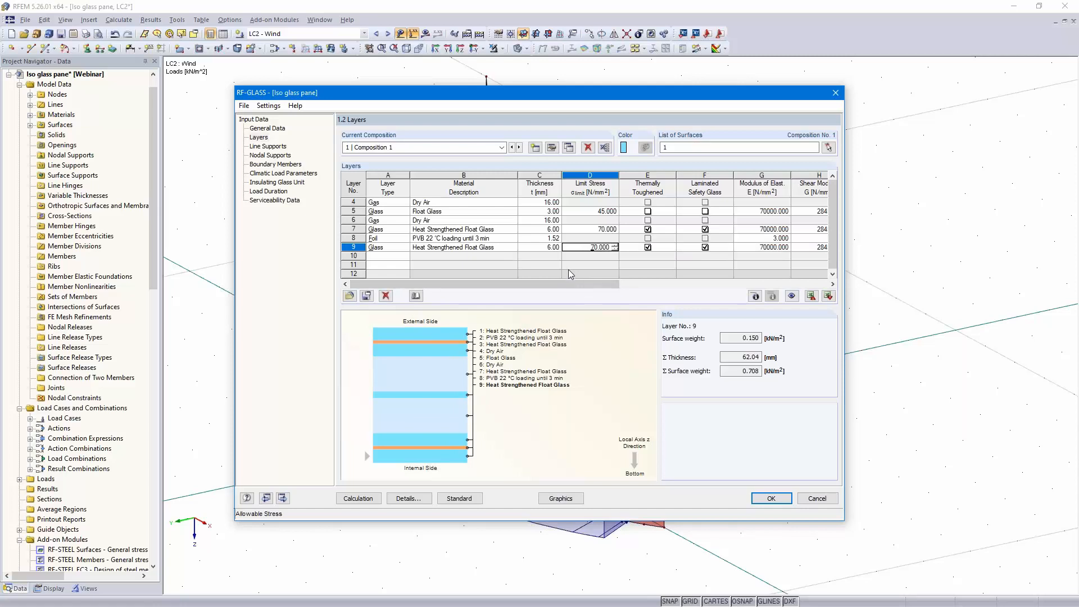
pyautogui.scroll(1, 568, 269)
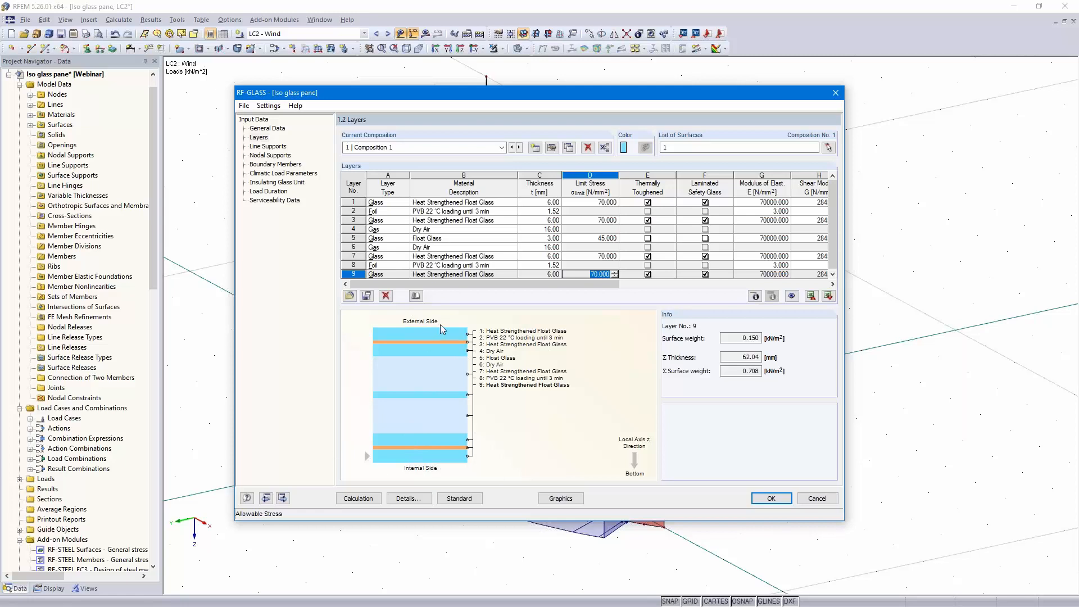
# In the composition details, disable coupling, activate FE mesh refinement with a target FE length, and confirm
pyautogui.click(551, 148)
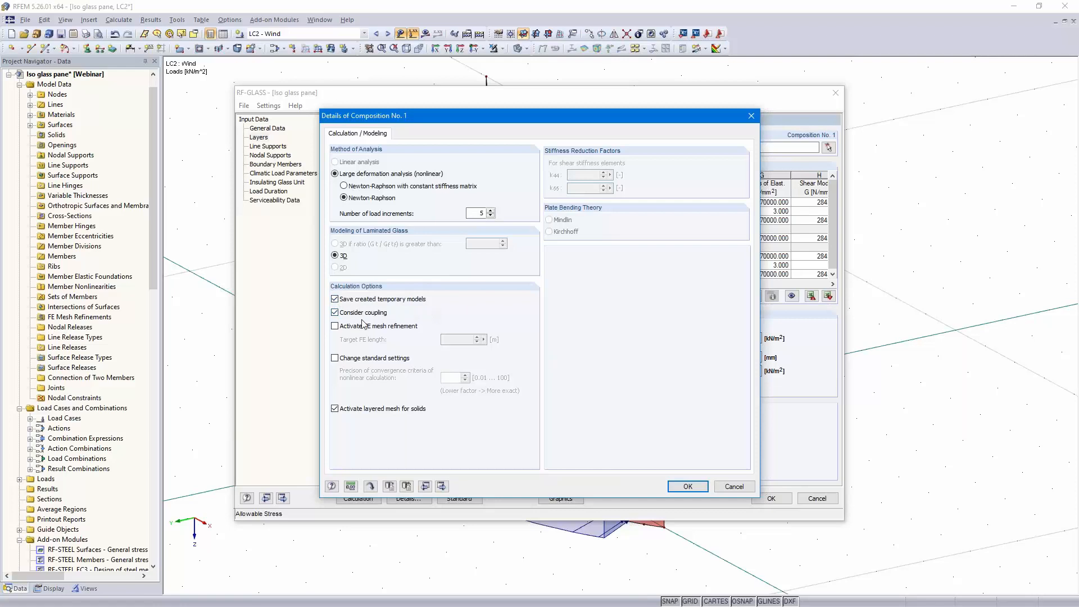
pyautogui.click(336, 312)
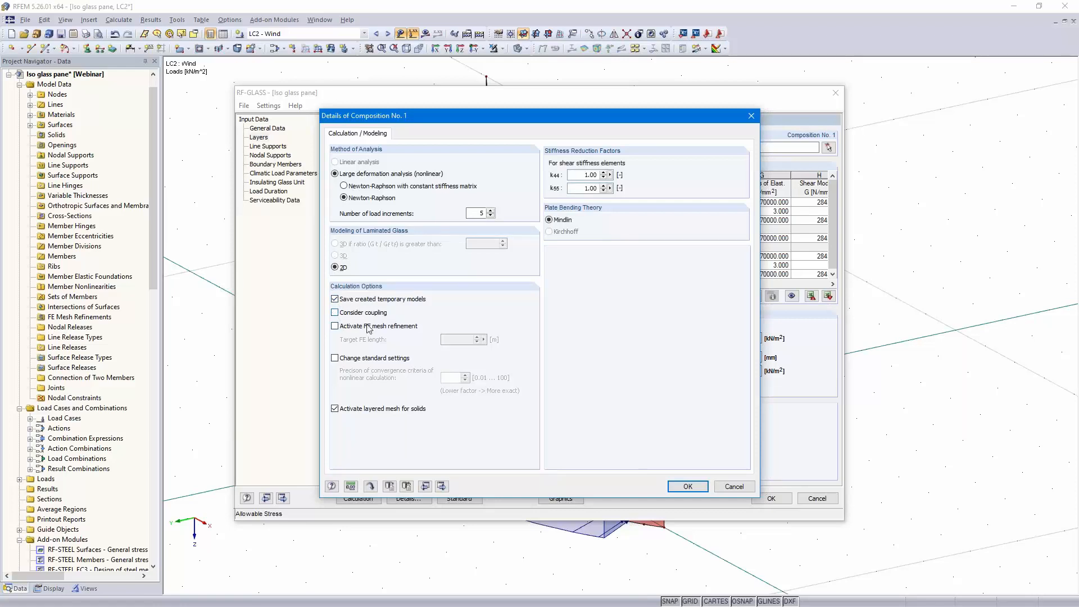
pyautogui.click(336, 327)
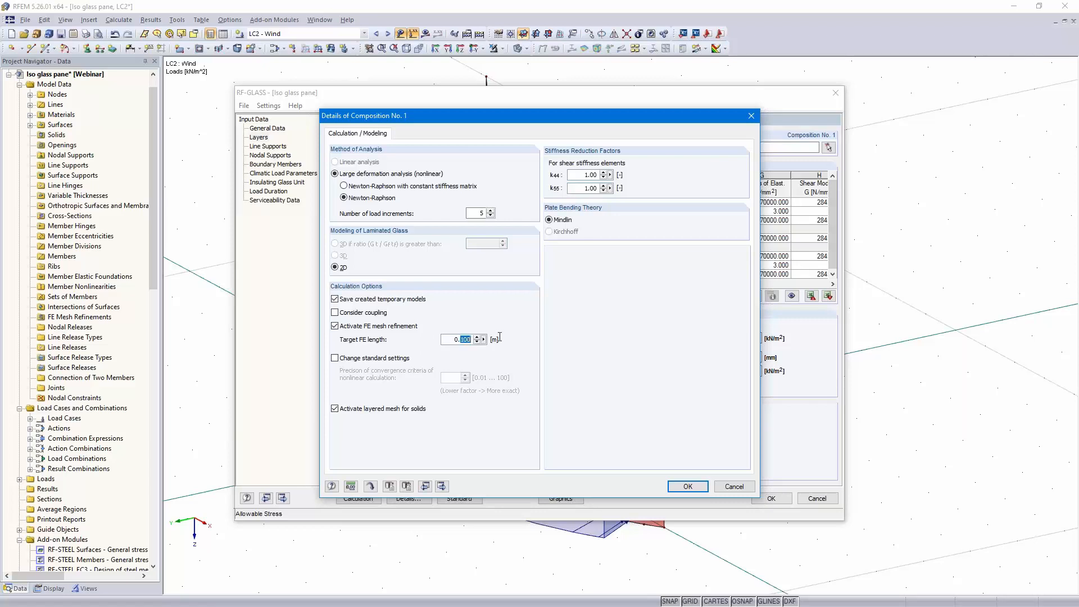
pyautogui.write('0')
pyautogui.click(686, 486)
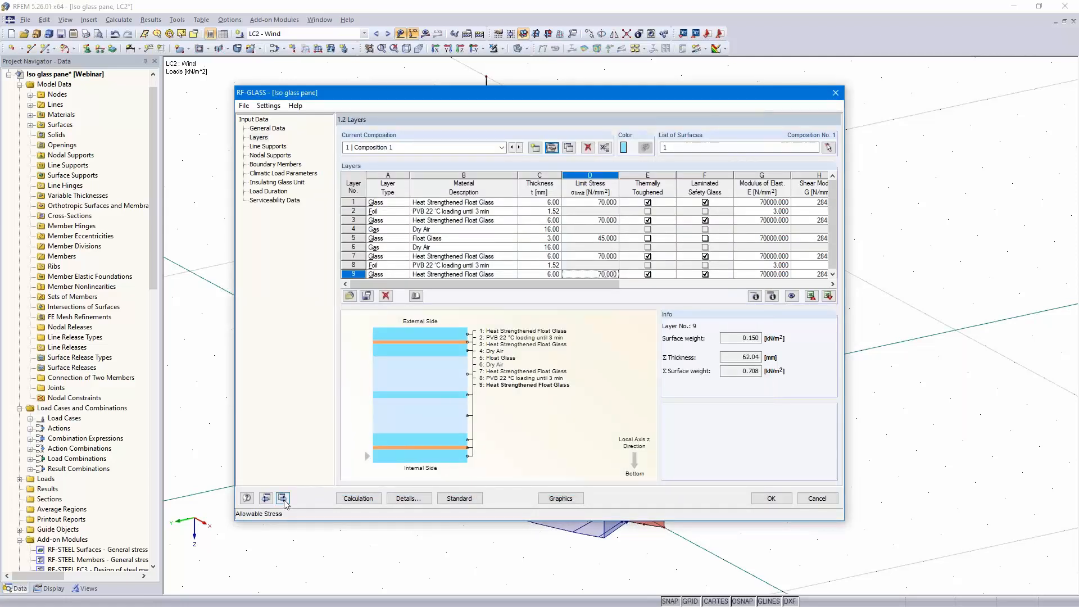
# On the line supports page, select lines 1-6 of the glass pane in the model as supported lines
pyautogui.click(282, 499)
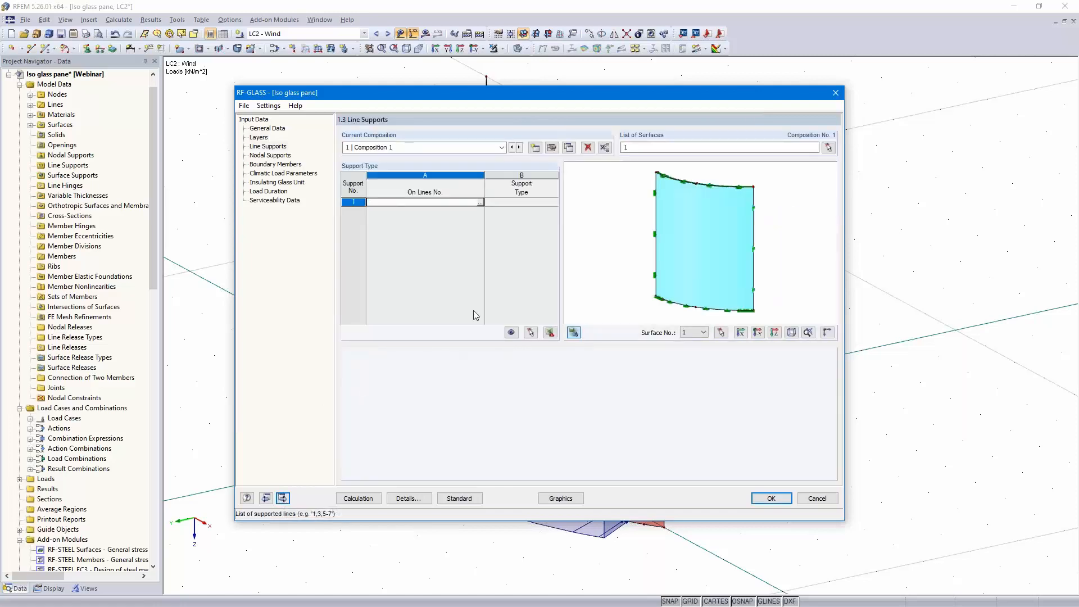
pyautogui.click(480, 204)
pyautogui.click(481, 204)
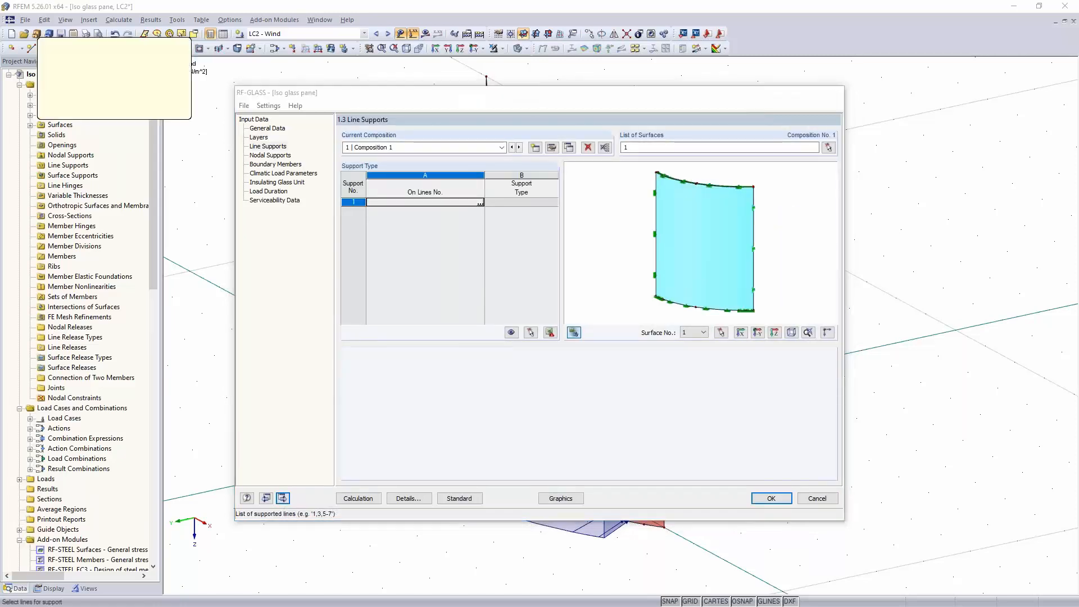
pyautogui.moveTo(432, 549); pyautogui.dragTo(762, 68)
pyautogui.click(132, 107)
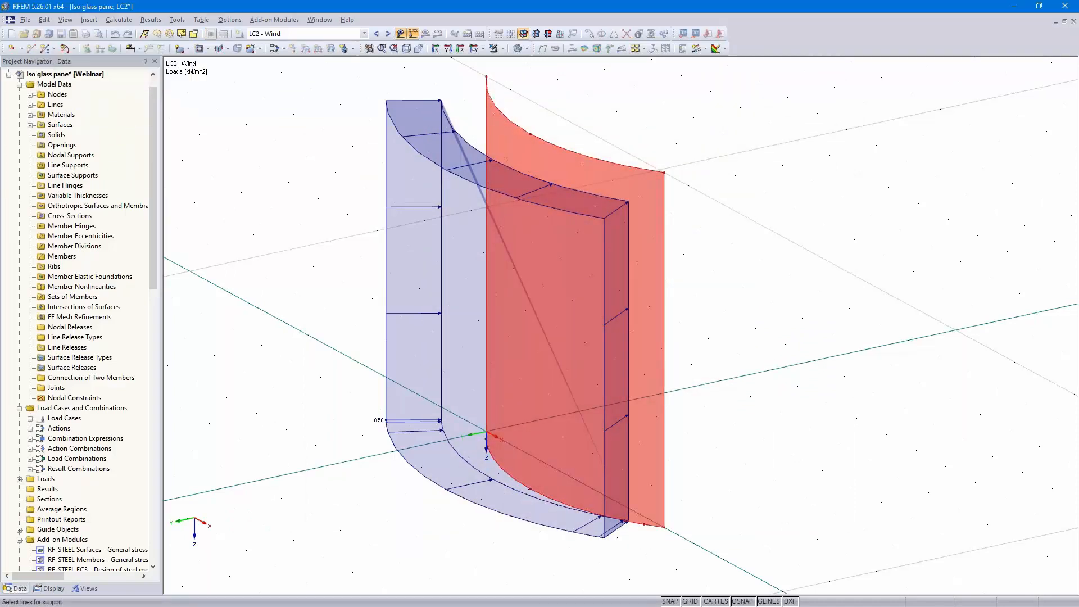
# Set the line support type to User-defined
pyautogui.click(532, 205)
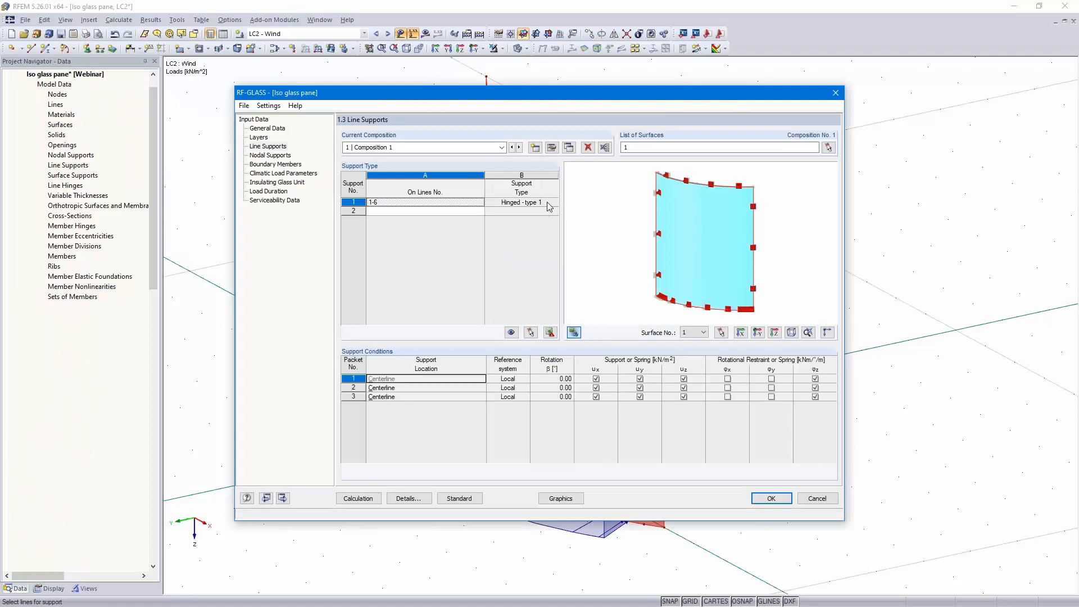
pyautogui.click(554, 202)
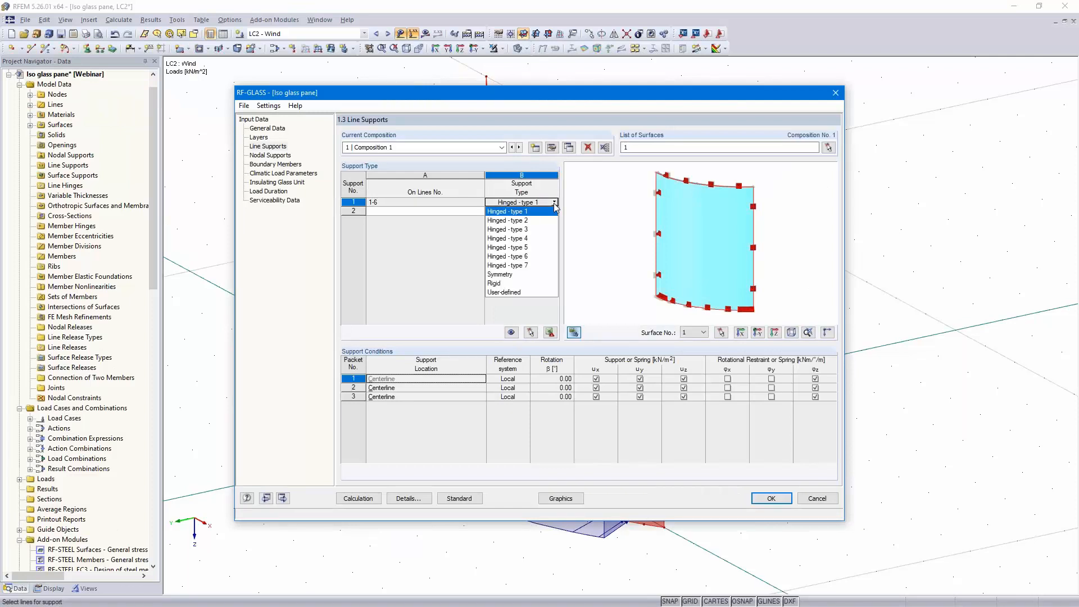
pyautogui.click(532, 293)
pyautogui.click(532, 292)
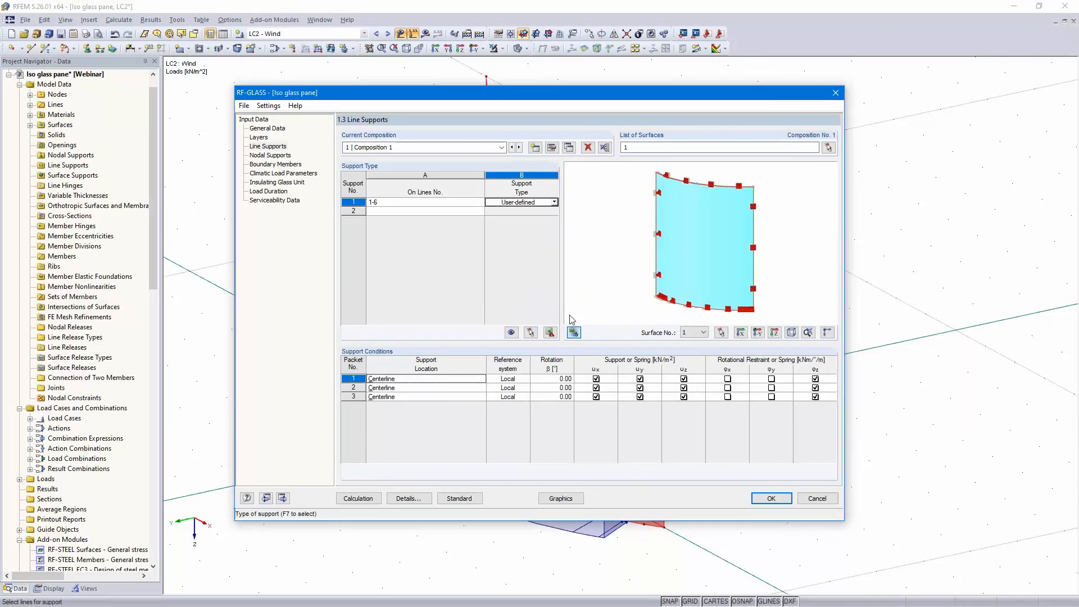
# Show the support axis system and release ux, uy and φz for all three line support packets
pyautogui.click(827, 332)
pyautogui.scroll(5, 662, 252)
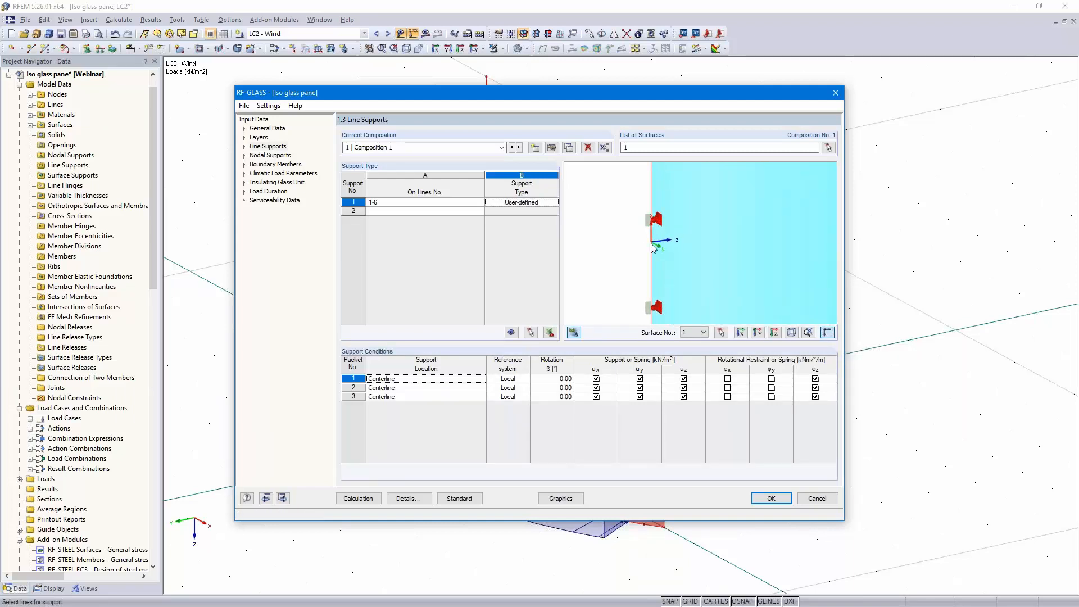
pyautogui.scroll(-5, 669, 252)
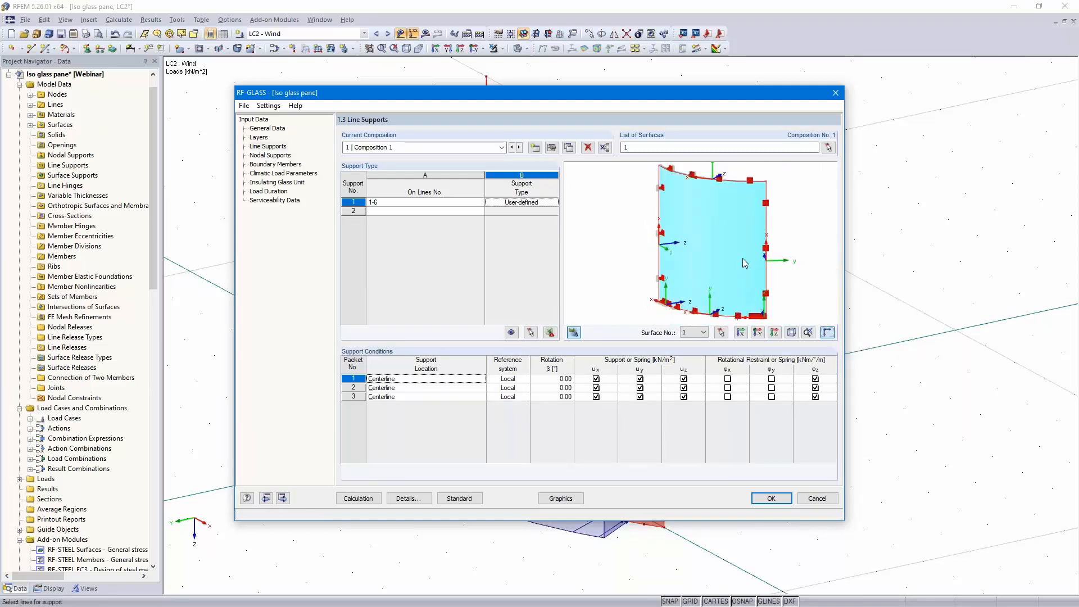
pyautogui.keyDown('ctrl'); pyautogui.moveTo(702, 296); pyautogui.dragTo(715, 315, button='middle'); pyautogui.keyUp('ctrl')
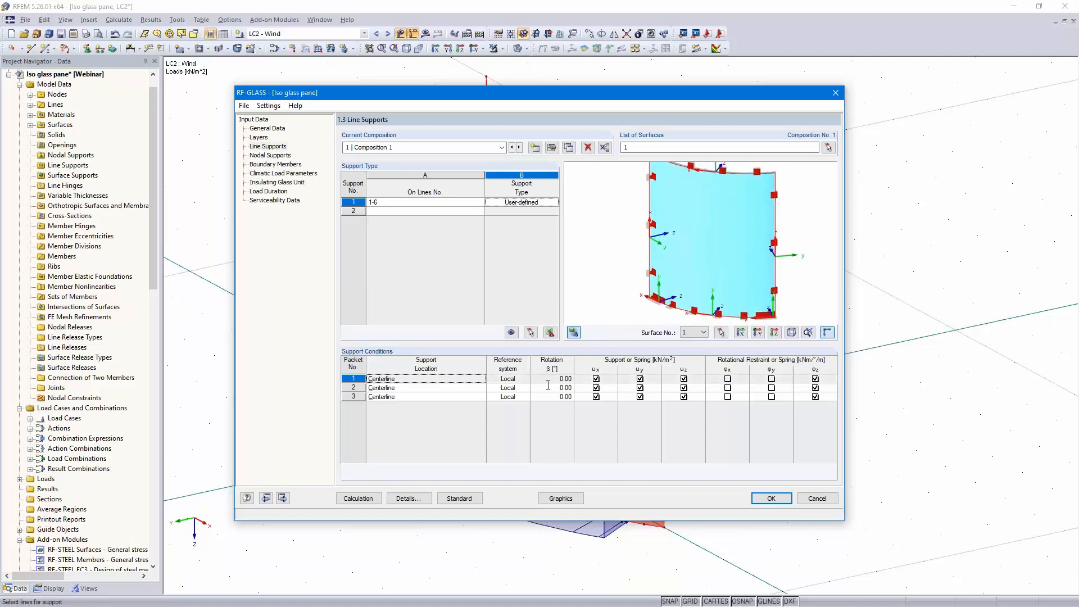
pyautogui.click(596, 379)
pyautogui.click(596, 388)
pyautogui.click(596, 397)
pyautogui.click(639, 378)
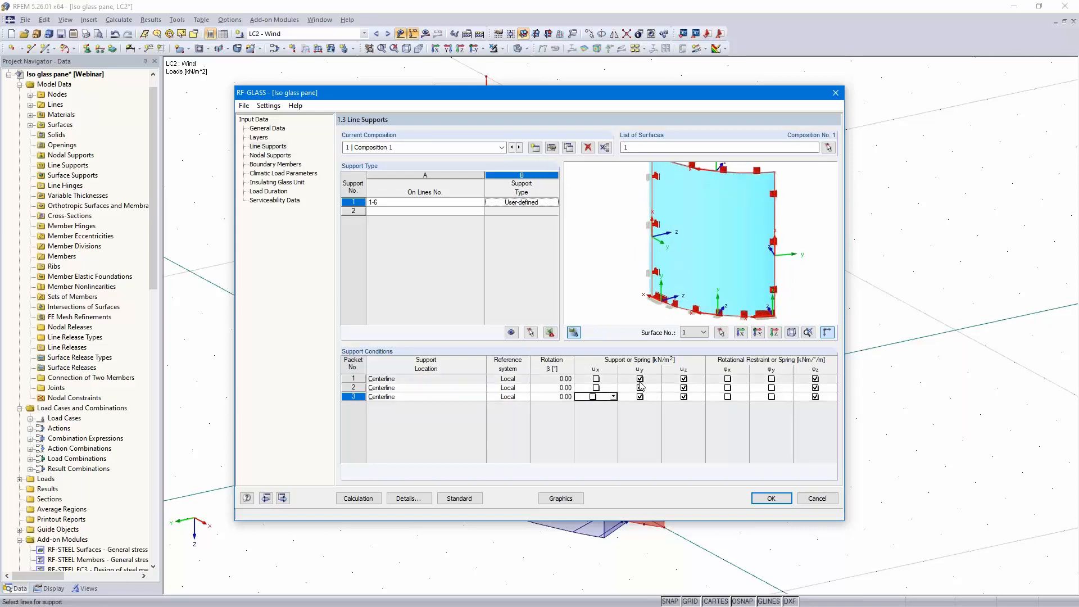
pyautogui.click(640, 388)
pyautogui.click(639, 396)
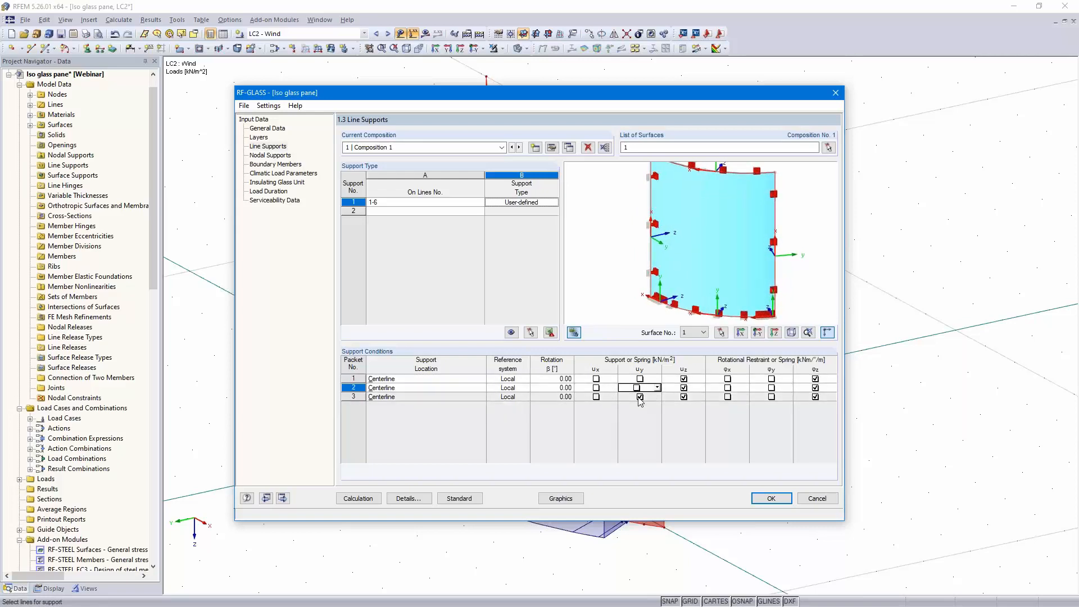
pyautogui.click(815, 378)
pyautogui.click(815, 387)
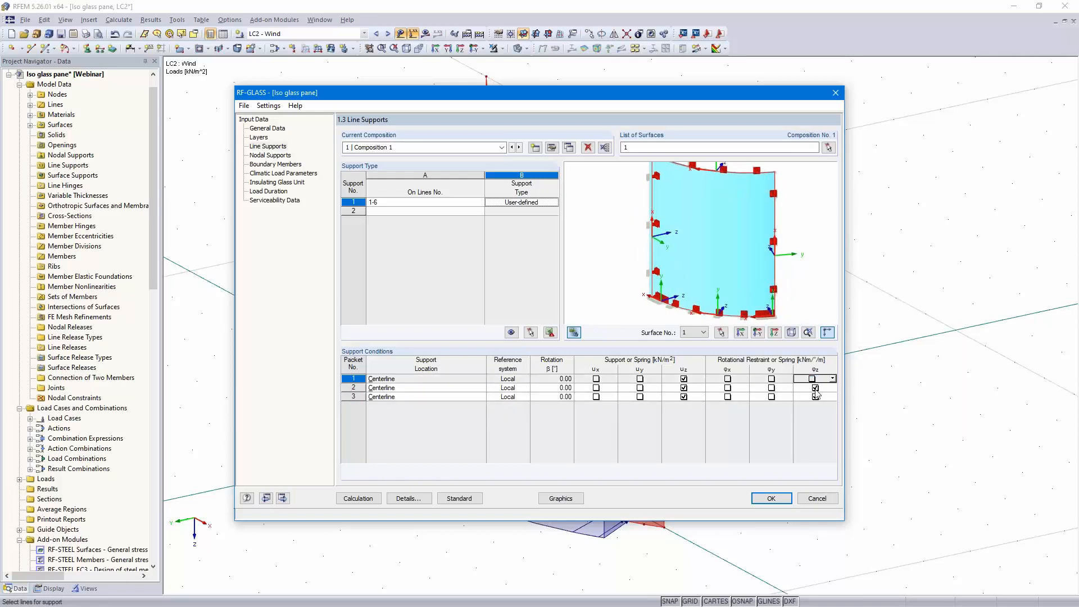
pyautogui.click(815, 396)
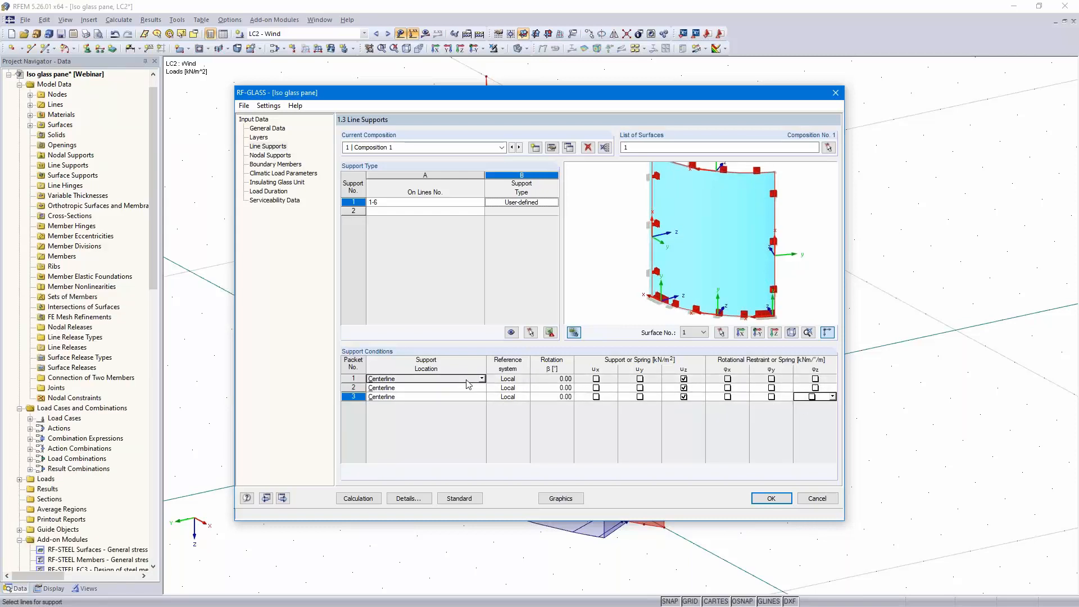
# Inspect the support location settings of each line support packet
pyautogui.click(369, 378)
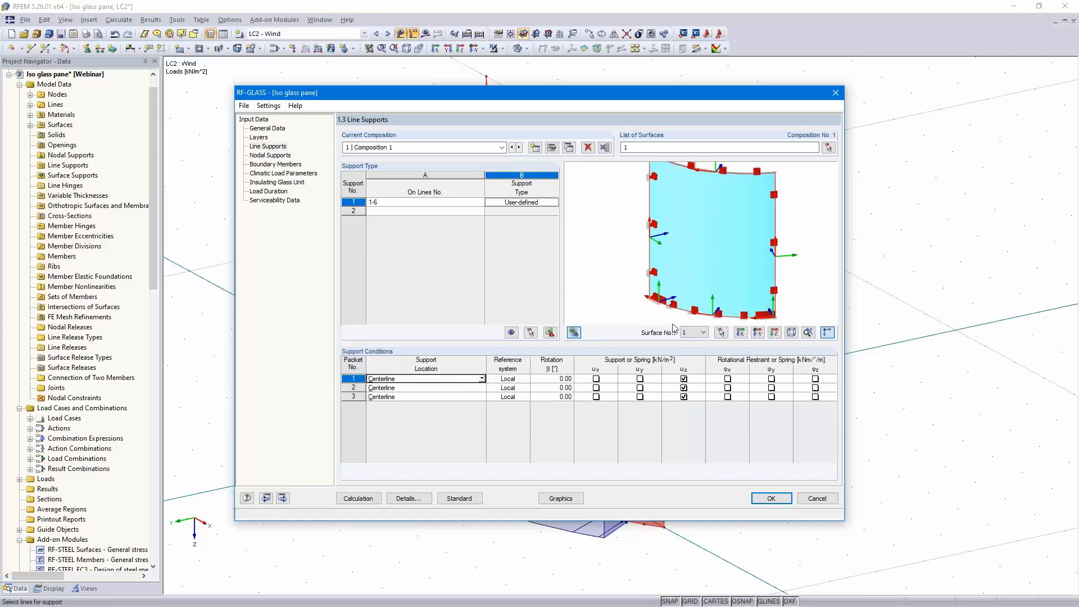
pyautogui.scroll(6, 652, 311)
pyautogui.click(433, 388)
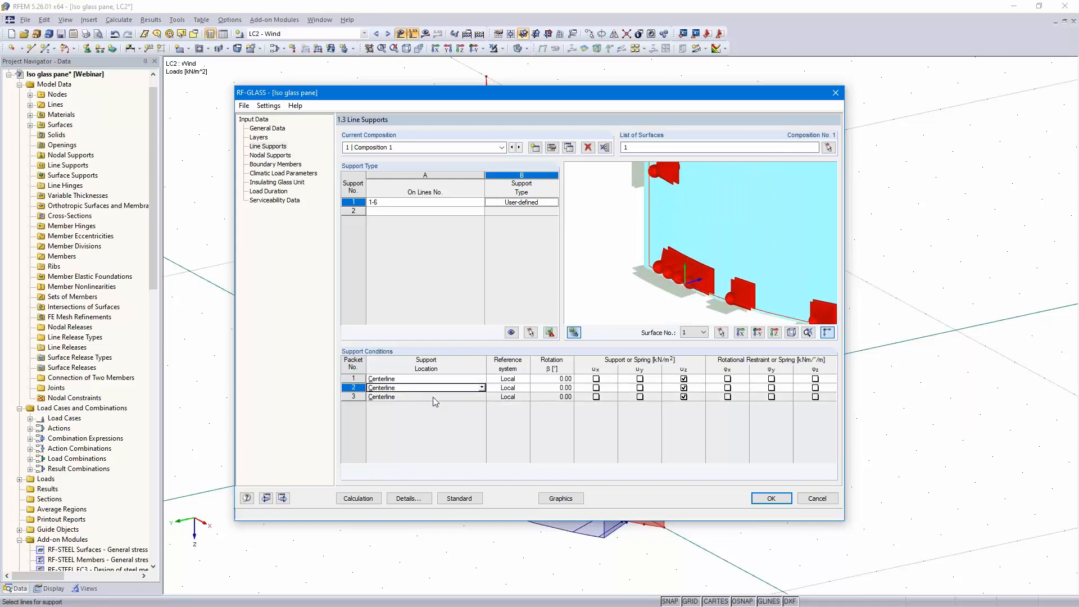
pyautogui.click(434, 398)
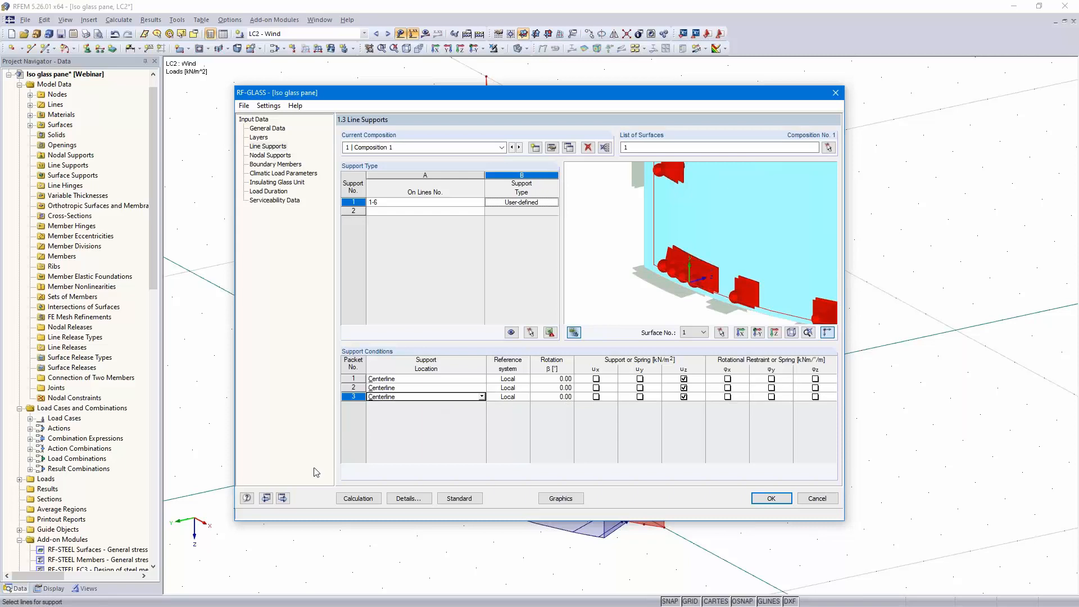
# On the nodal supports page, pick nodes 7 and 9 at the pane's bottom corners as supported nodes
pyautogui.click(283, 498)
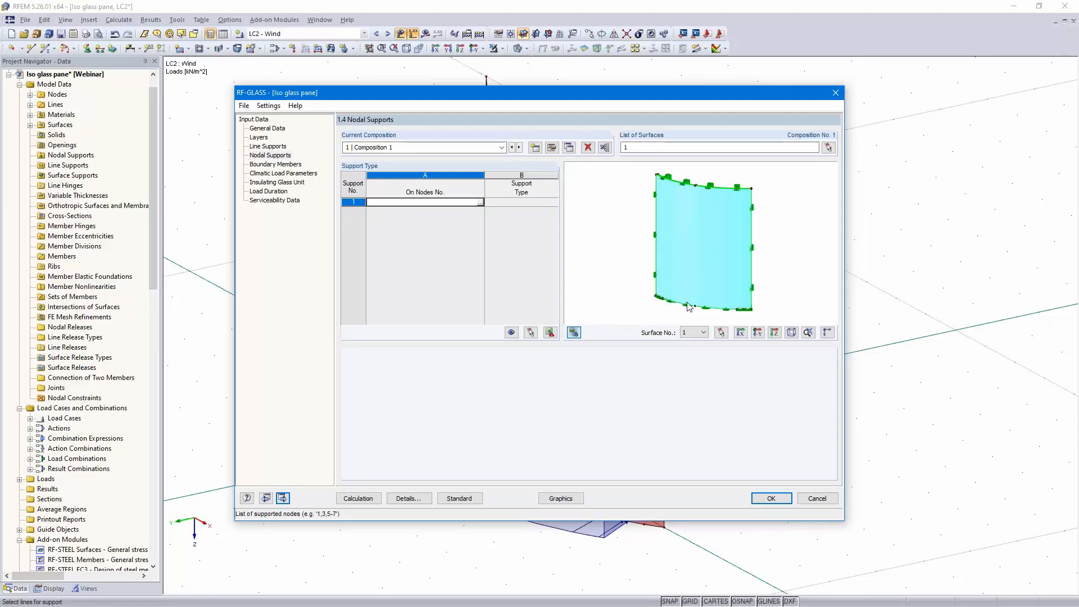
pyautogui.click(481, 202)
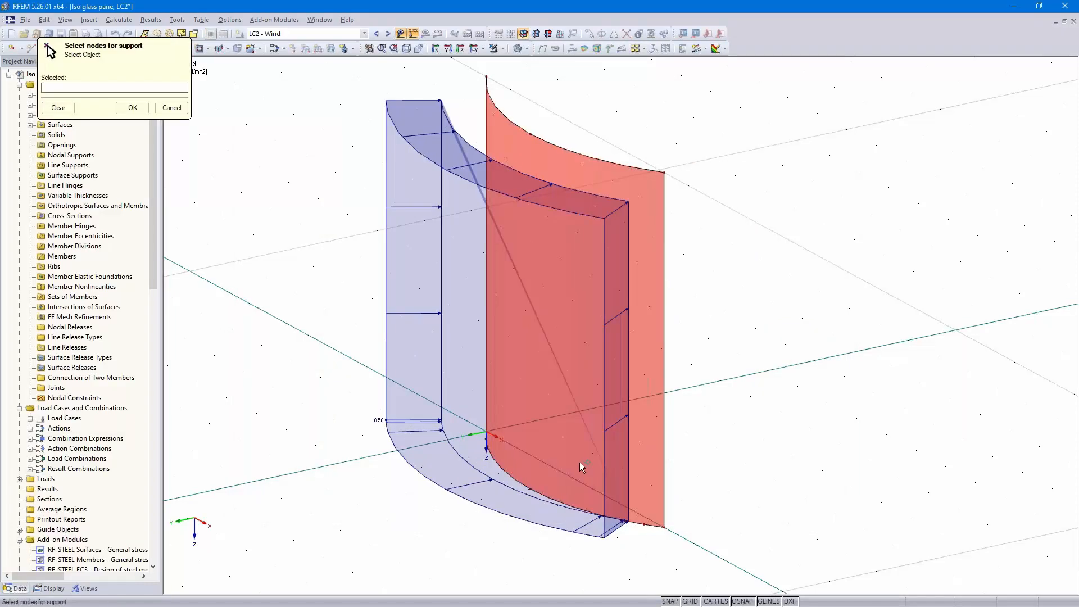
pyautogui.scroll(2, 615, 492)
pyautogui.scroll(5, 493, 502)
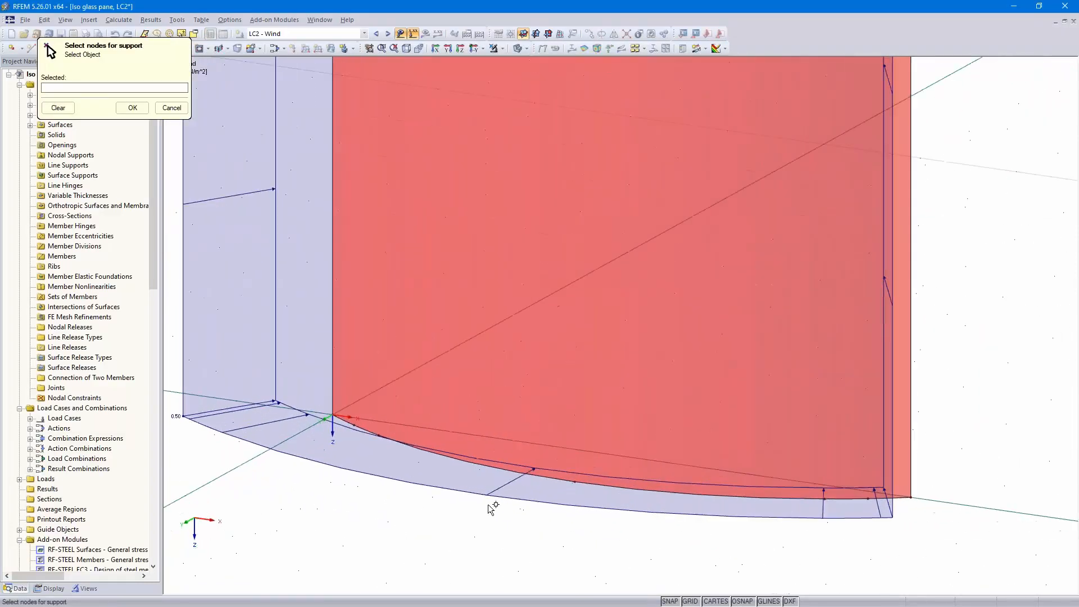
pyautogui.click(400, 34)
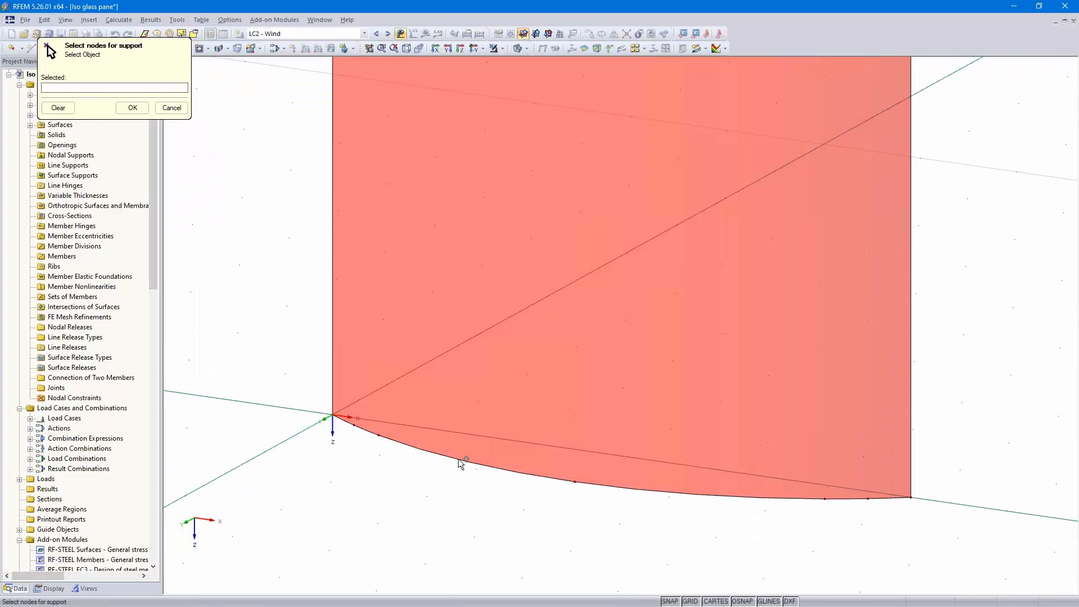
pyautogui.click(378, 435)
pyautogui.click(827, 497)
pyautogui.click(130, 108)
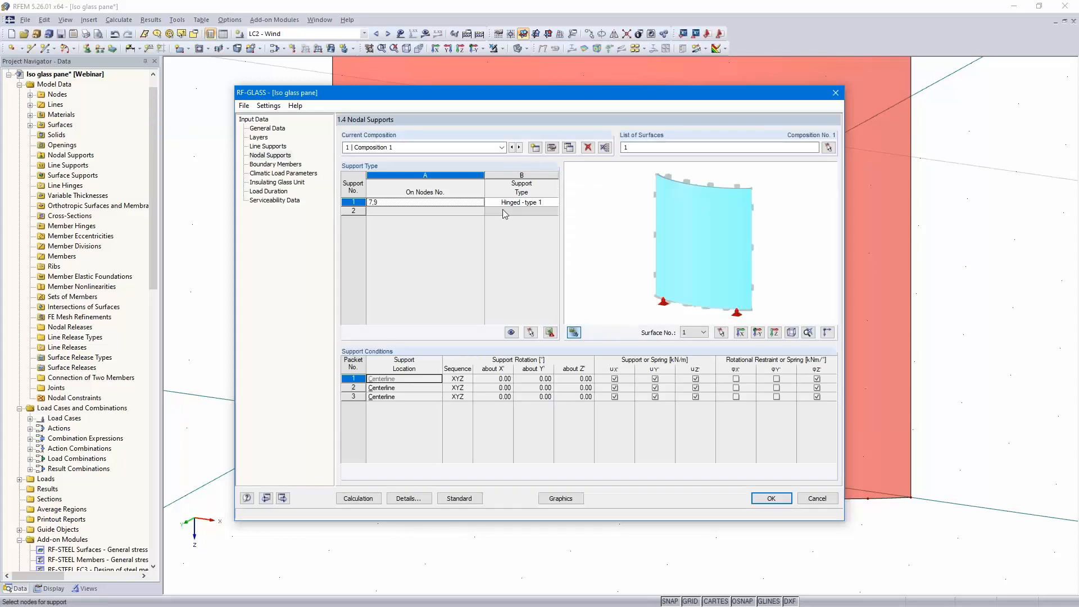
# Set the nodal support type to User-defined
pyautogui.click(524, 204)
pyautogui.click(554, 202)
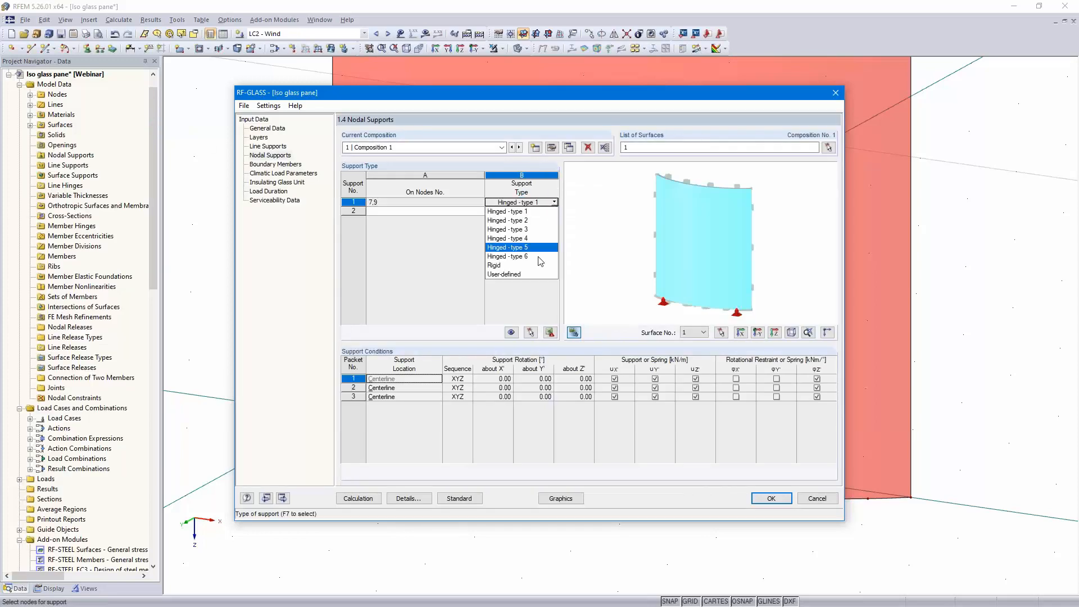
pyautogui.click(532, 275)
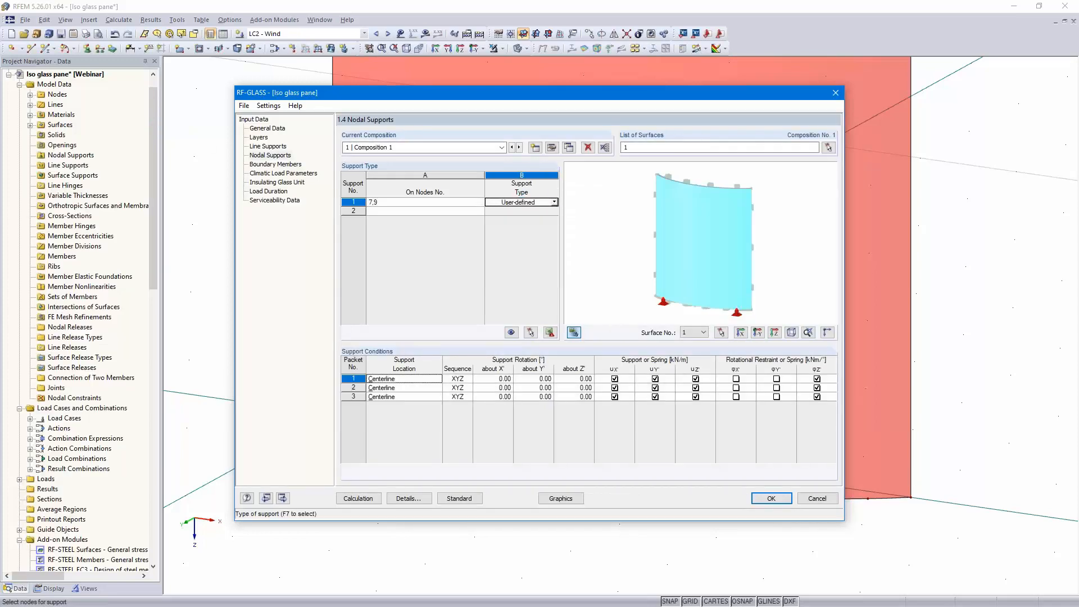
# Show the support axis system and release ux', uy' and φz' for all three nodal support packets
pyautogui.click(827, 332)
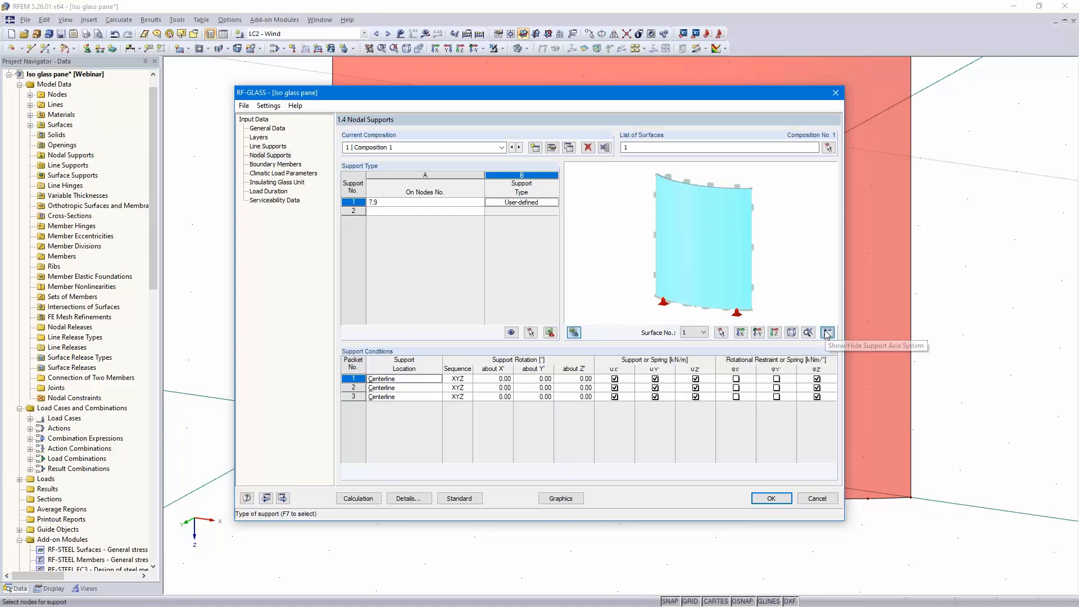
pyautogui.scroll(3, 673, 288)
pyautogui.moveTo(687, 303); pyautogui.dragTo(680, 223, button='middle')
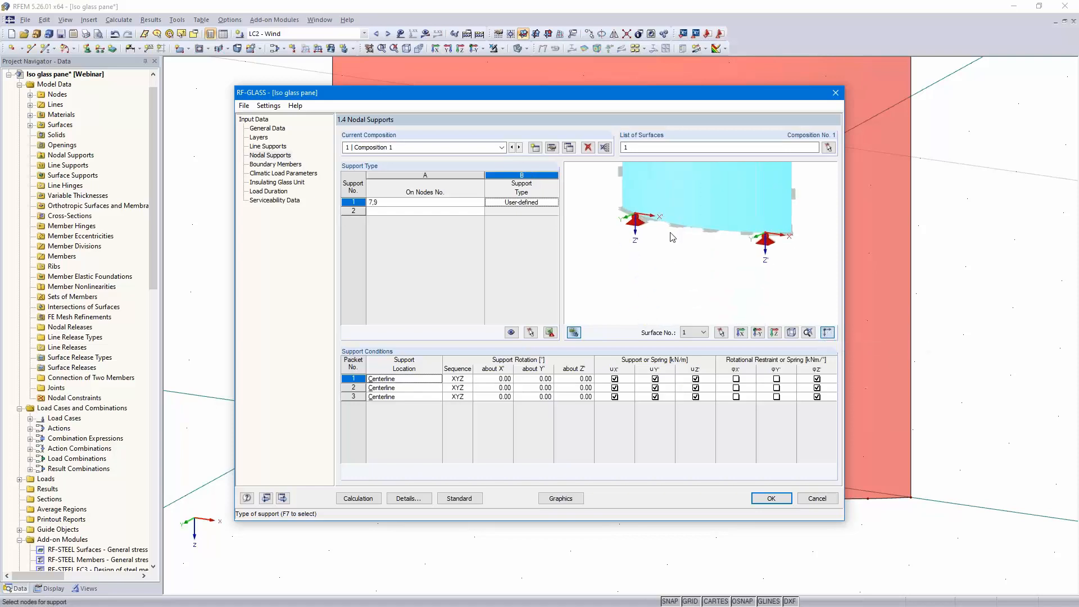
pyautogui.scroll(1, 671, 232)
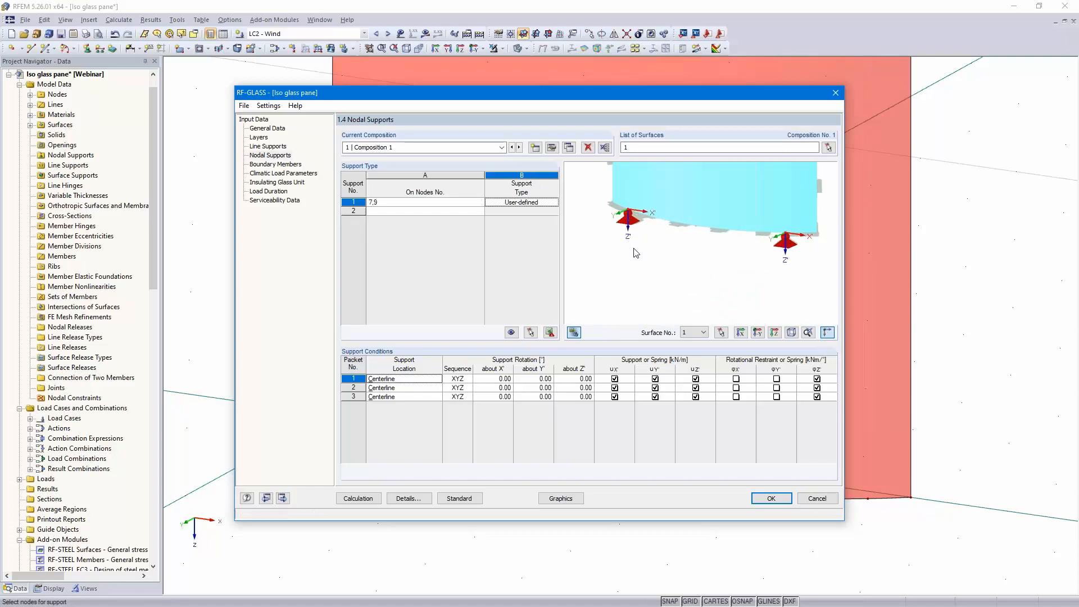
pyautogui.click(614, 378)
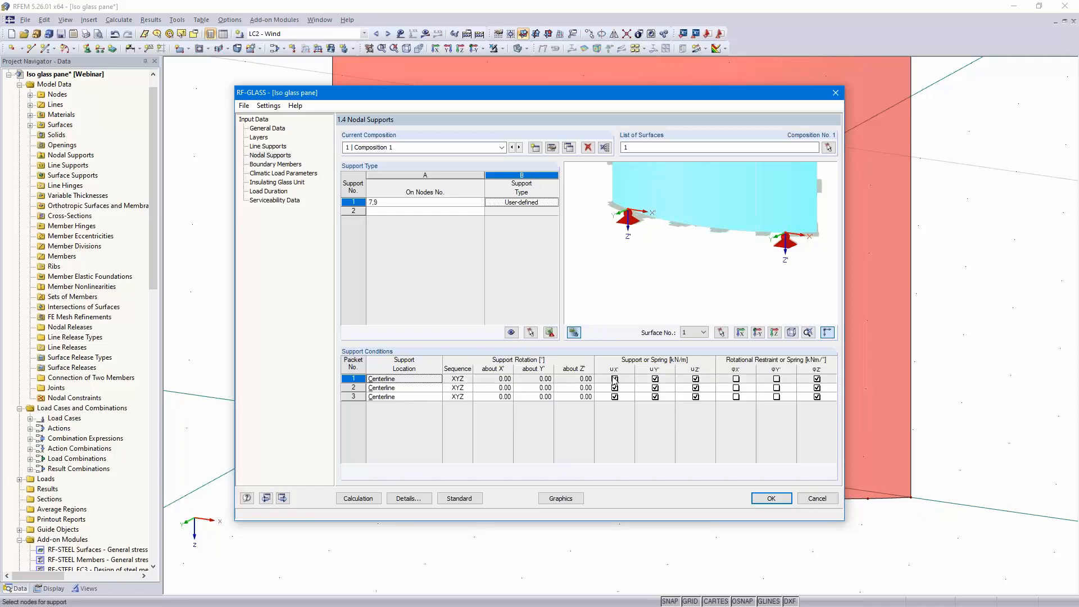
pyautogui.click(614, 388)
pyautogui.click(614, 396)
pyautogui.click(652, 379)
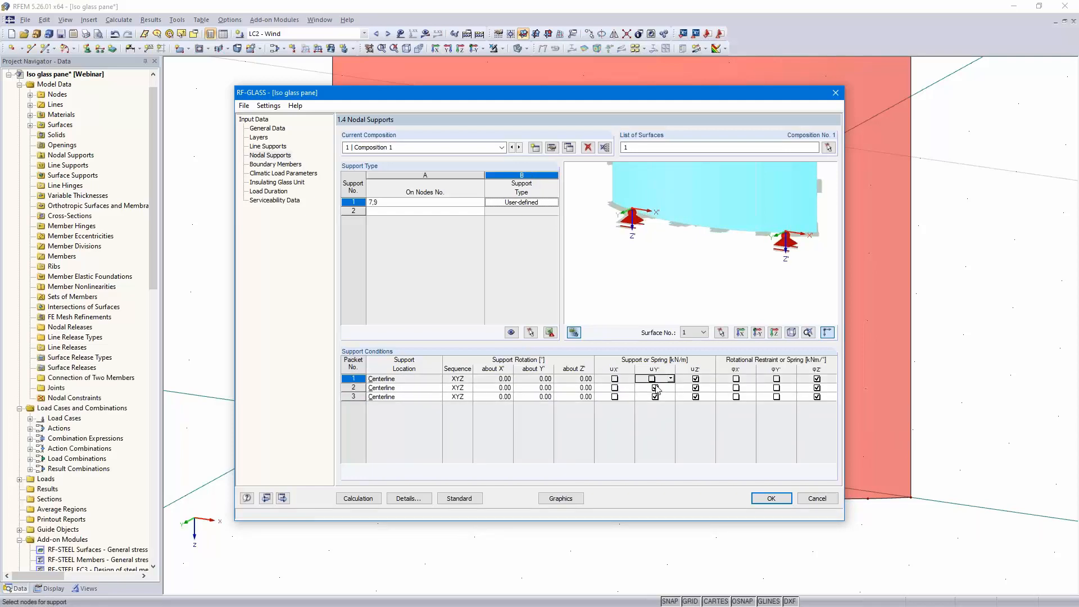
pyautogui.click(655, 388)
pyautogui.click(654, 396)
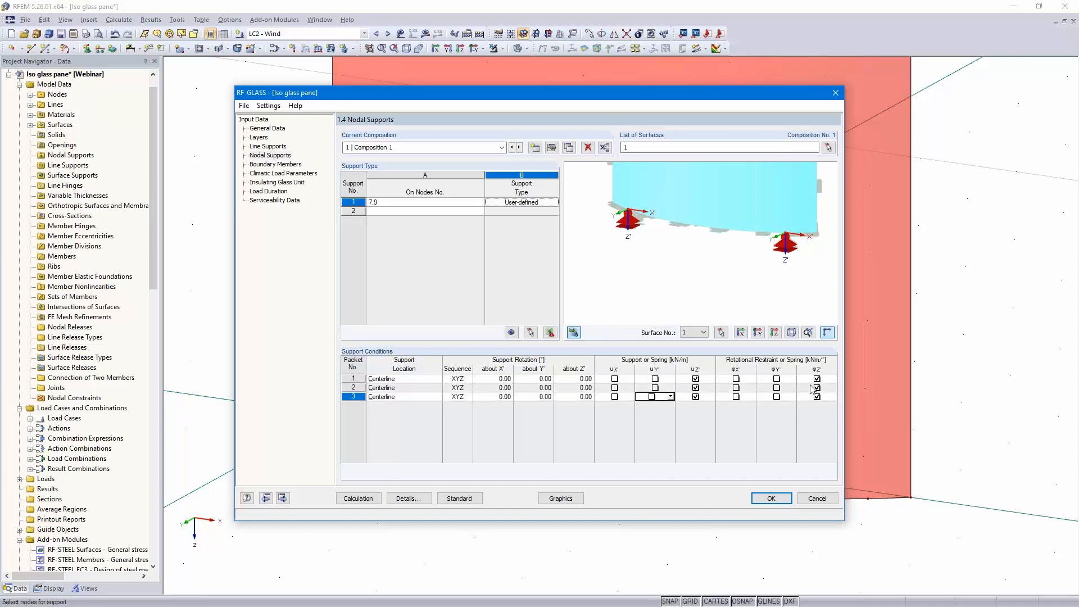
pyautogui.click(817, 379)
pyautogui.click(816, 387)
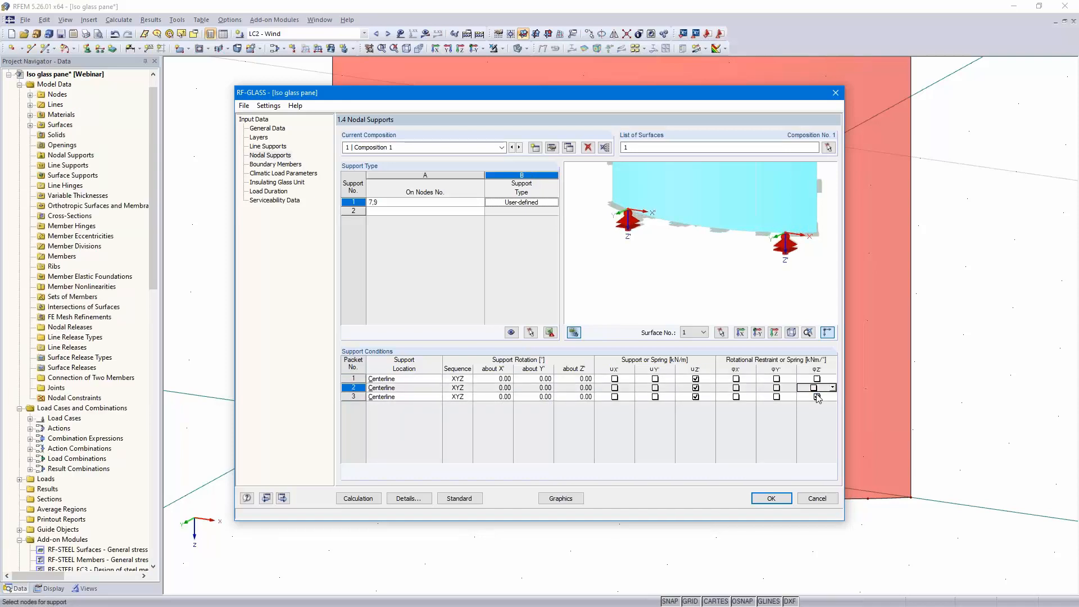
pyautogui.click(817, 397)
pyautogui.click(452, 212)
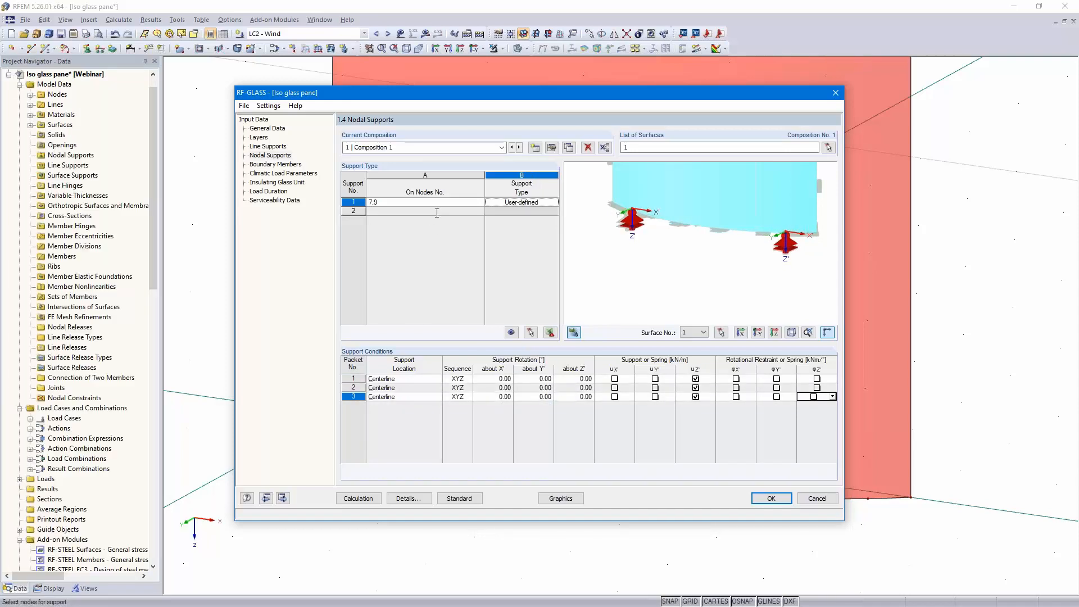
# Add a second nodal support on node 3 at the bottom middle of the pane and set its type to User-defined
pyautogui.click(481, 212)
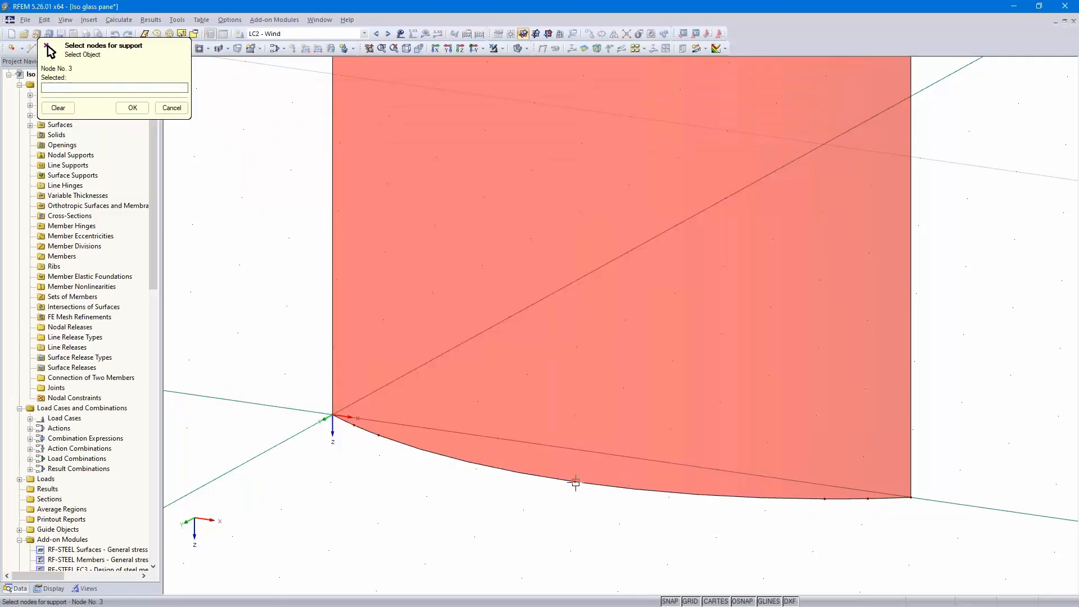
pyautogui.click(133, 107)
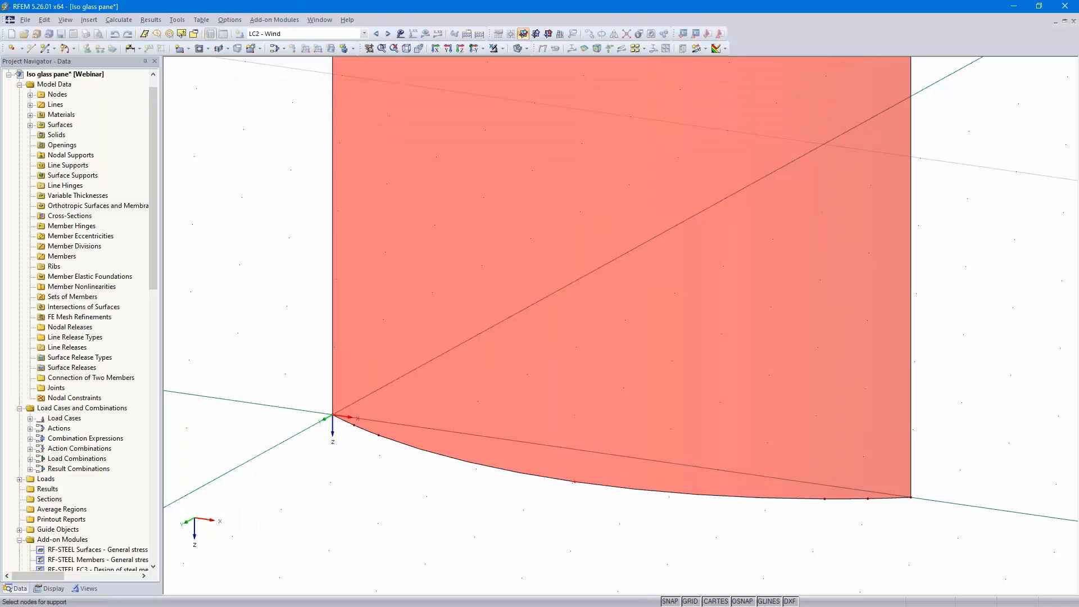
pyautogui.click(539, 211)
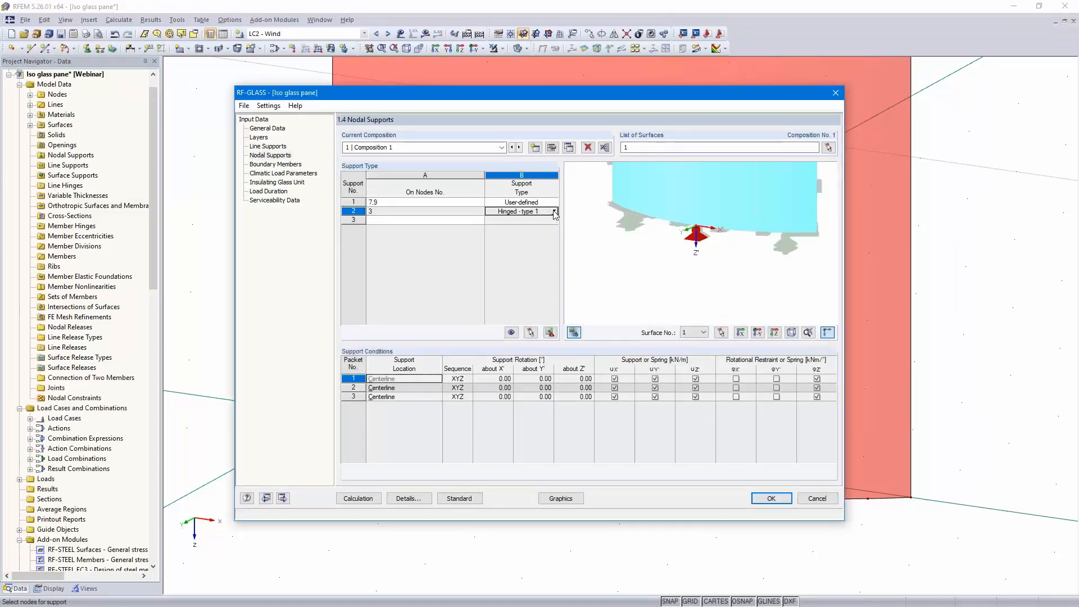
pyautogui.click(554, 211)
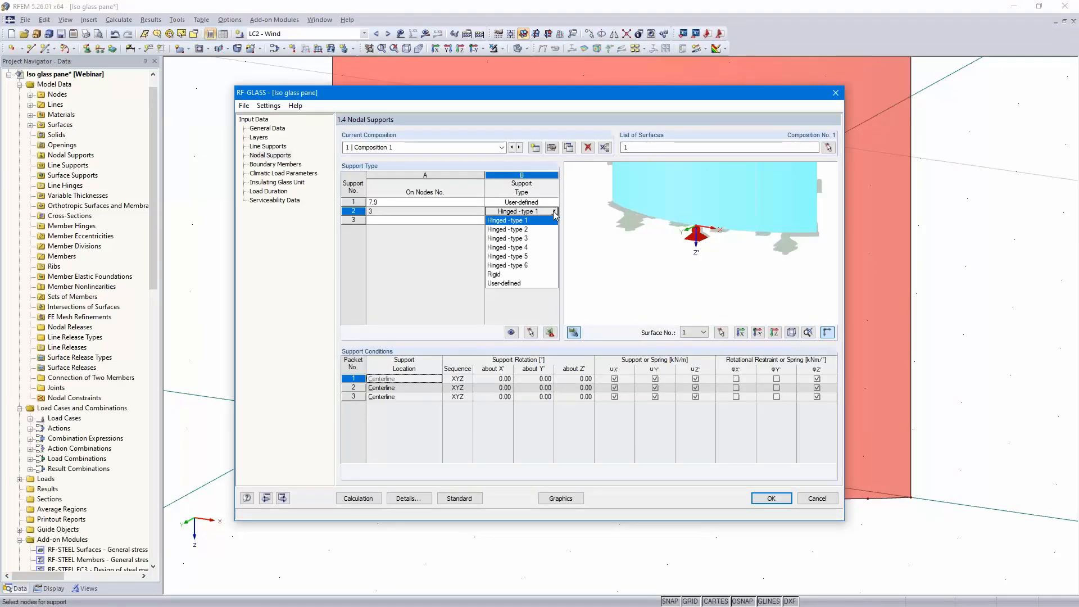
pyautogui.click(527, 283)
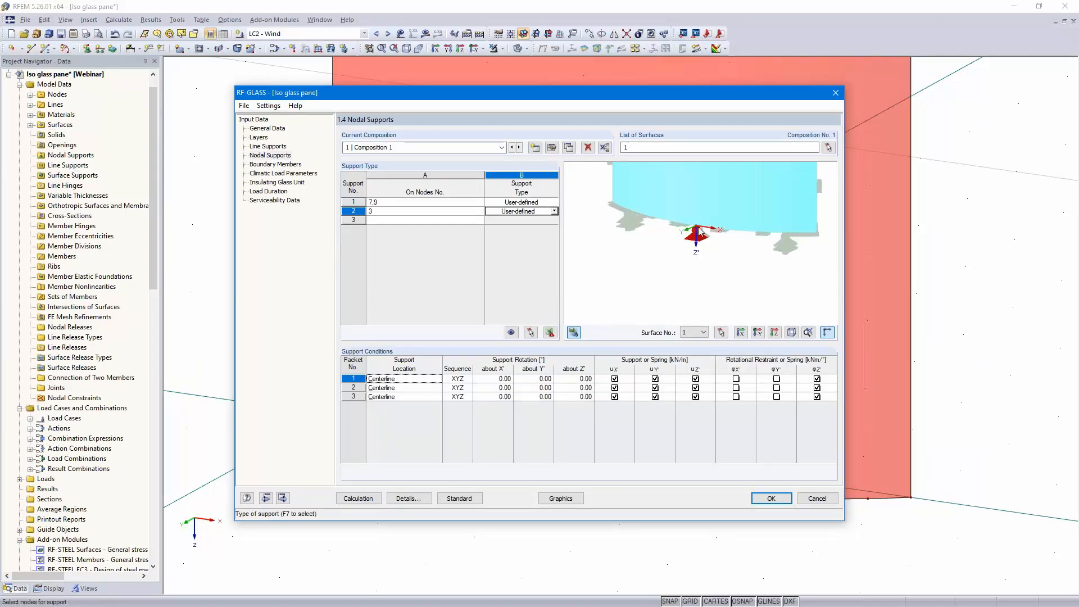
# Release uy' and φz' for all three nodal support packets
pyautogui.click(654, 379)
pyautogui.click(654, 388)
pyautogui.click(654, 396)
pyautogui.click(816, 379)
pyautogui.click(816, 387)
pyautogui.click(815, 396)
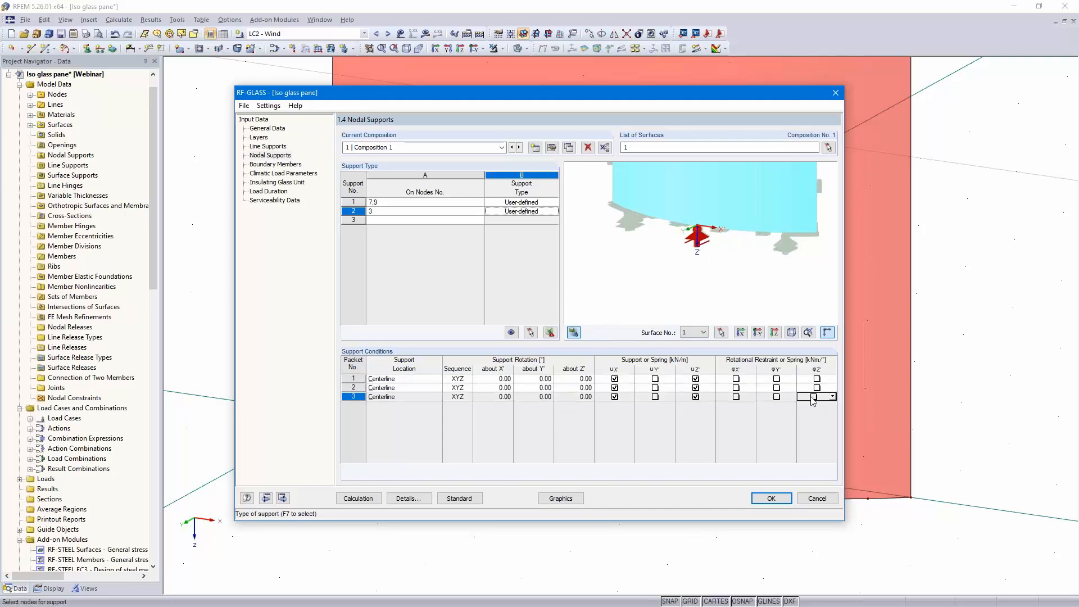
# Move on past the Boundary Members page to the climatic load parameters for insulating glass
pyautogui.click(284, 498)
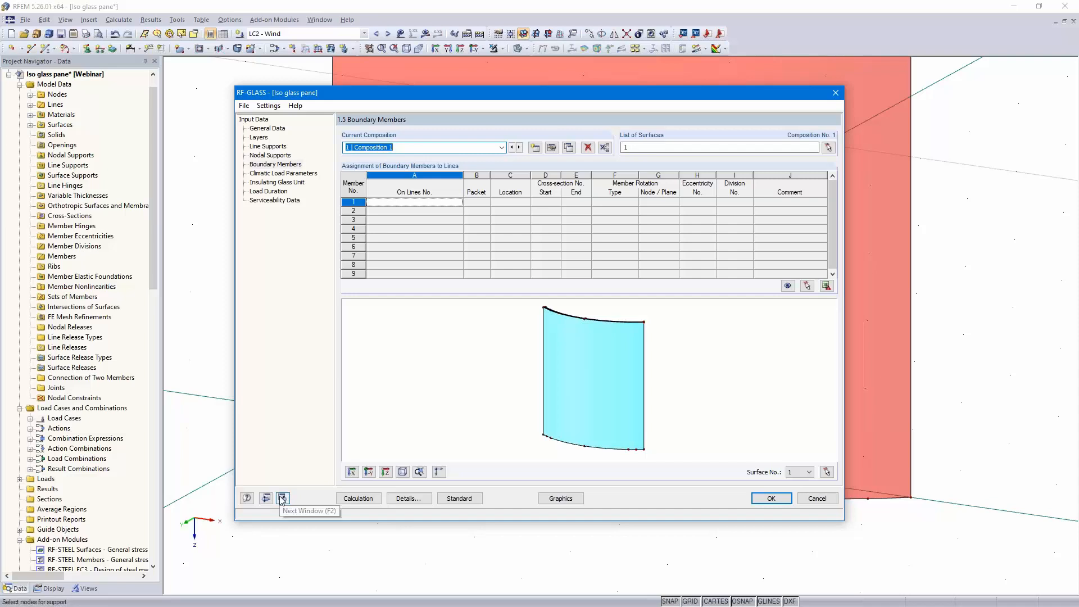
pyautogui.click(282, 498)
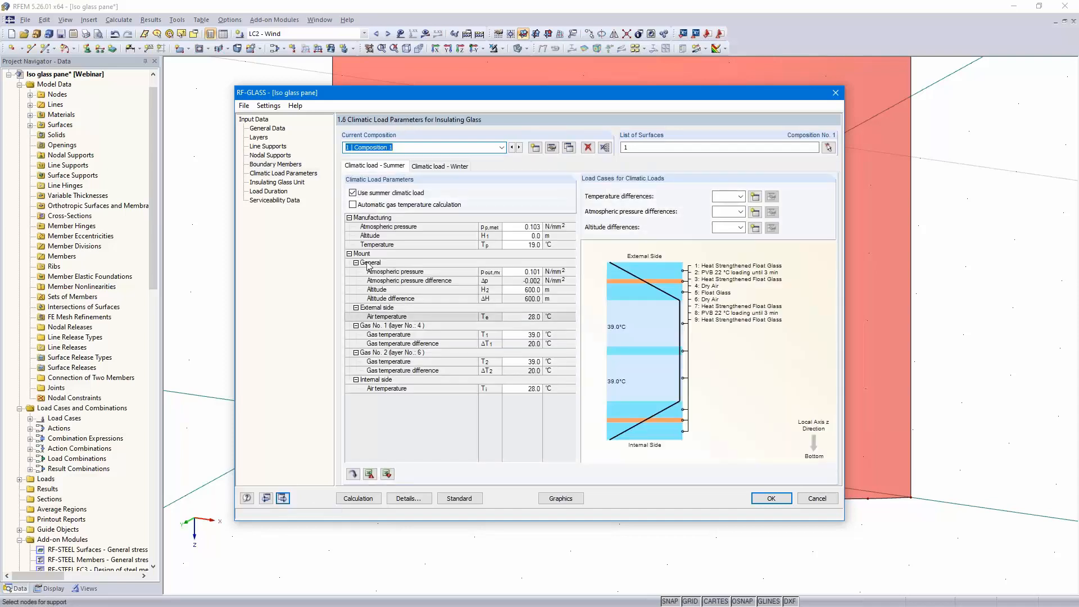
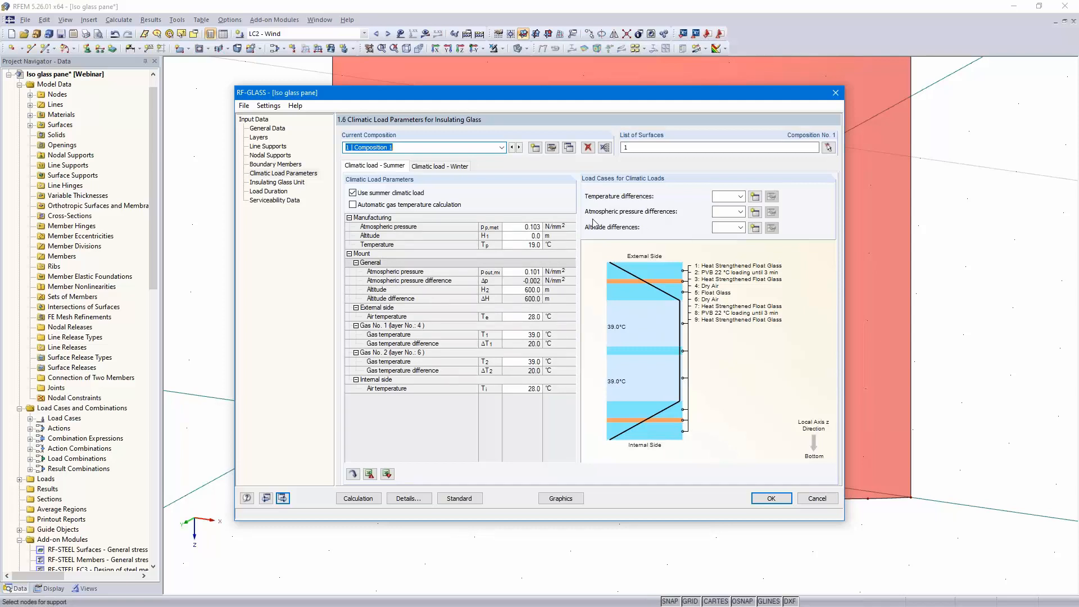
# Assign LC4 to temperature and atmospheric pressure differences and LC3 to altitude differences for the summer climatic load
pyautogui.click(741, 197)
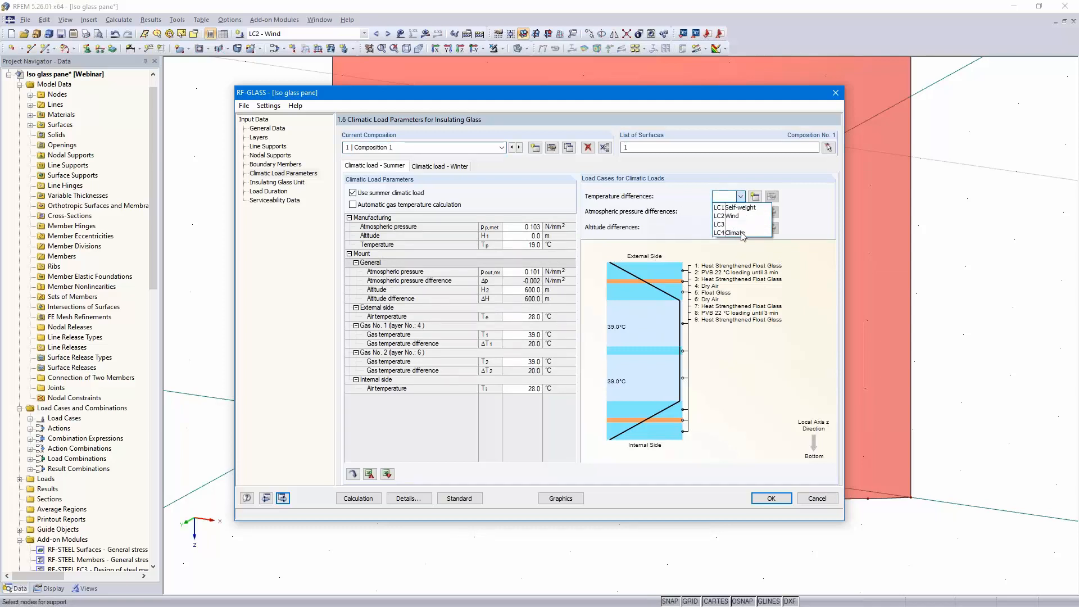
pyautogui.click(742, 232)
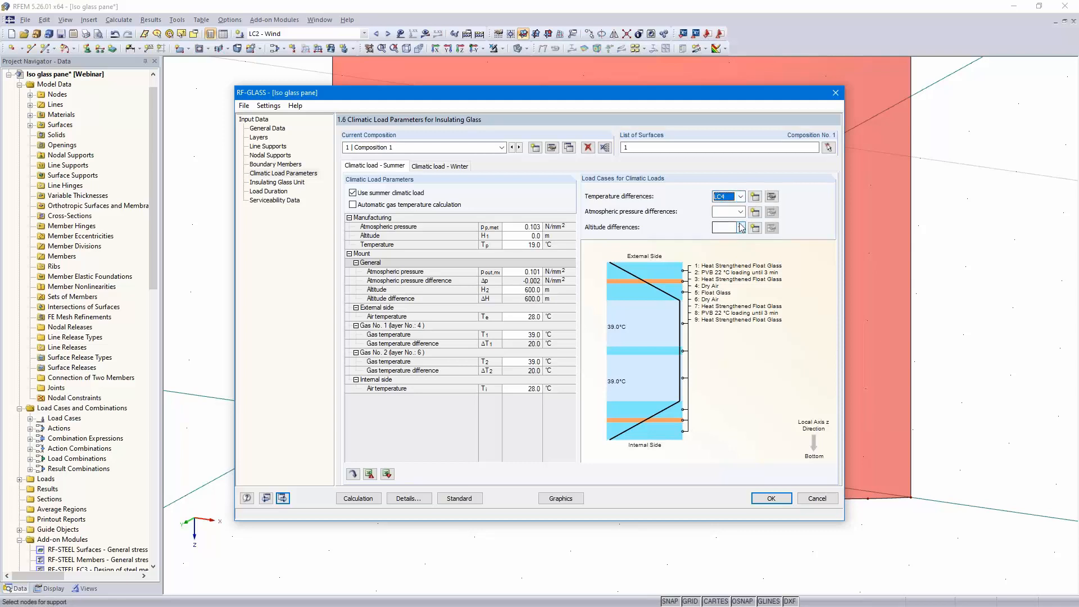
pyautogui.click(741, 212)
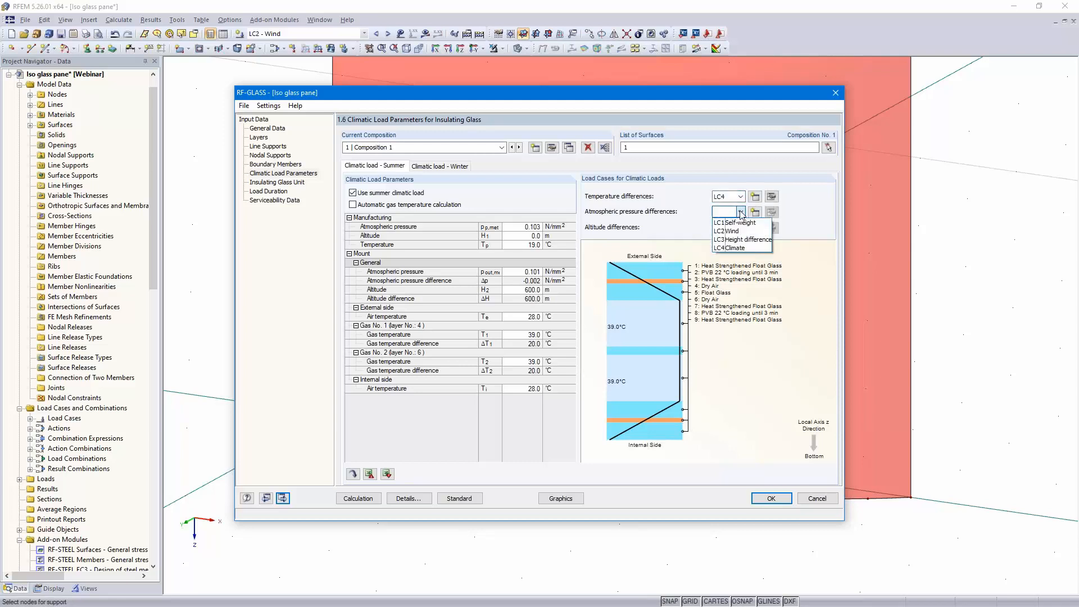
pyautogui.click(742, 247)
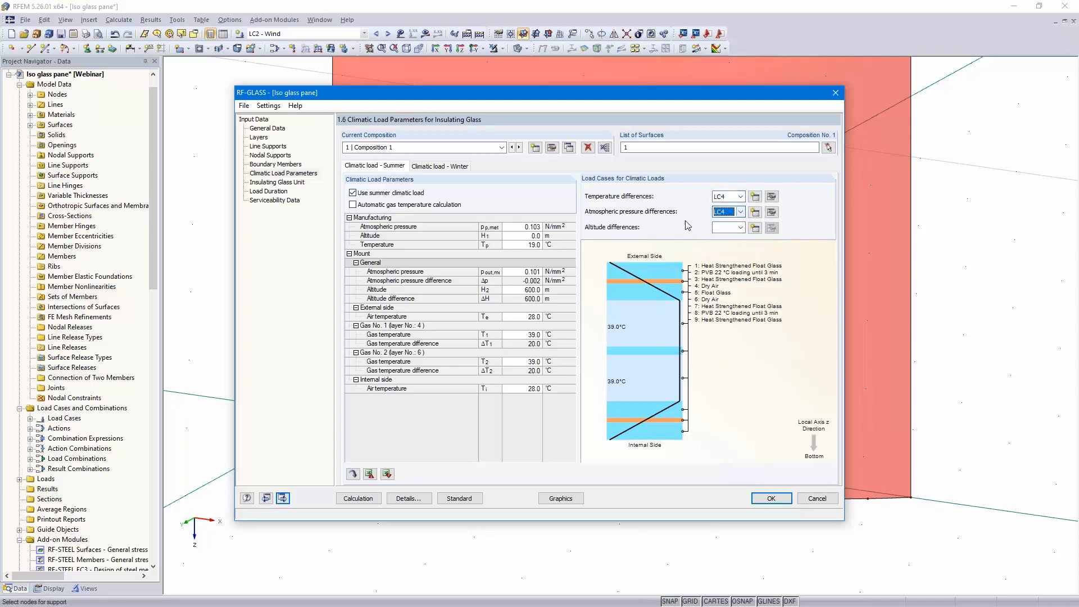
pyautogui.click(741, 229)
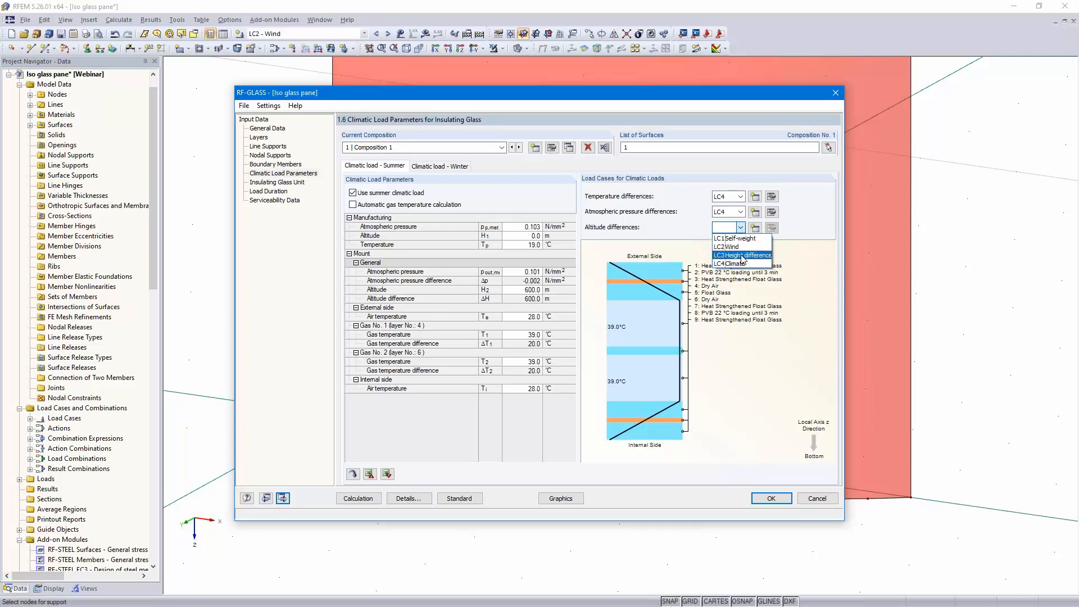
pyautogui.click(741, 256)
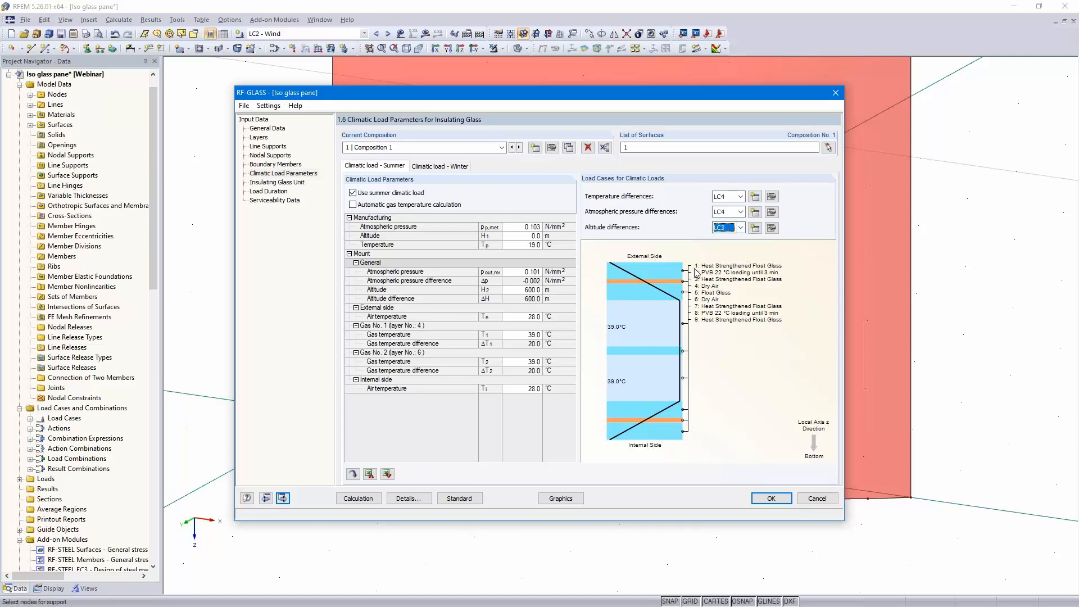
# Assign LC4 to temperature and atmospheric pressure differences and LC3 to altitude differences for the winter climatic load
pyautogui.click(440, 166)
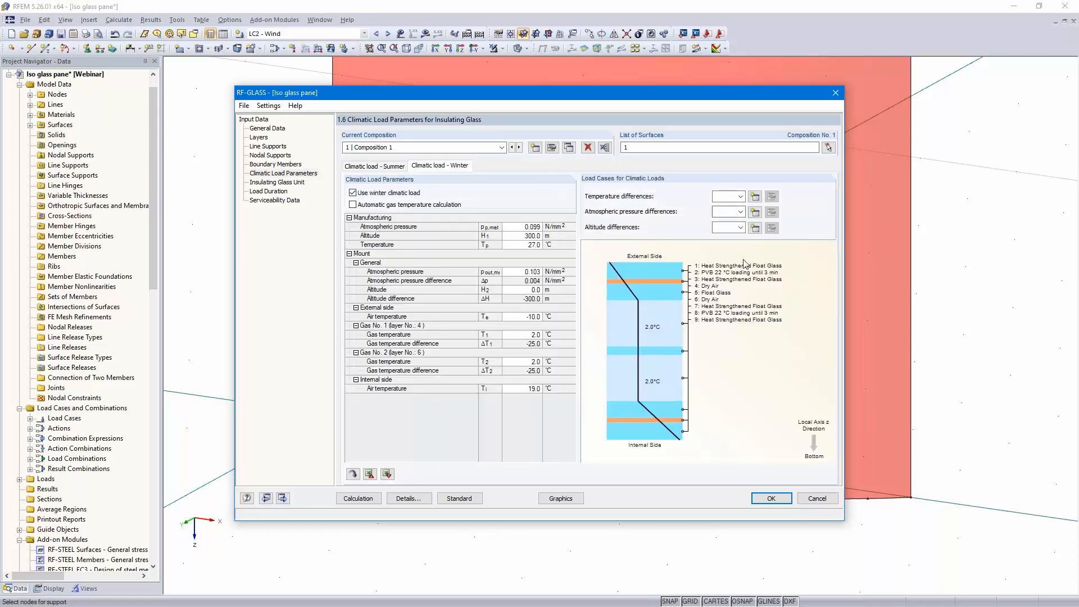
pyautogui.click(740, 197)
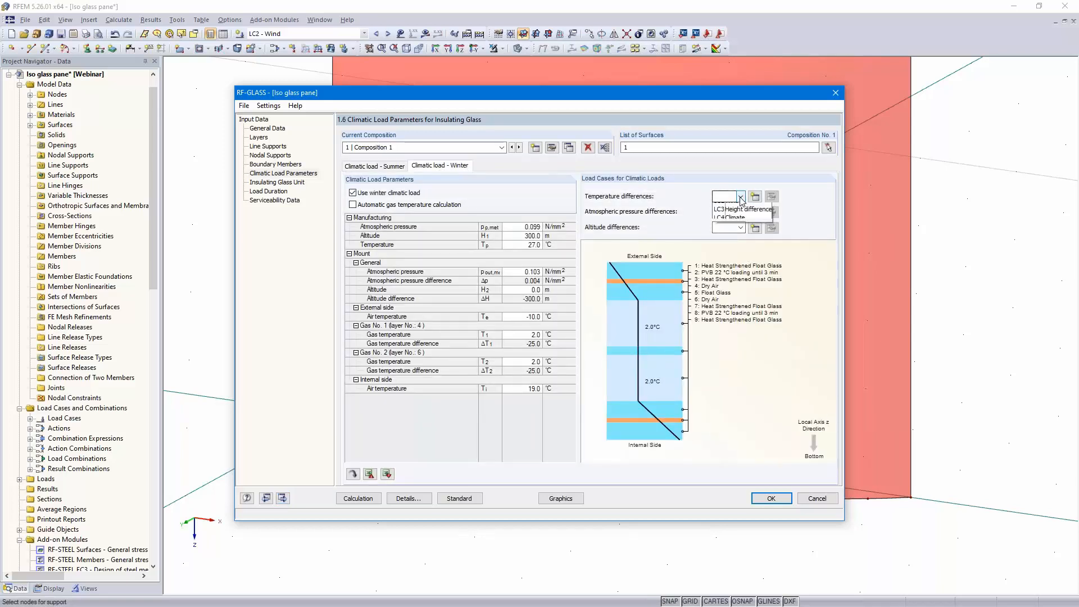
pyautogui.click(741, 232)
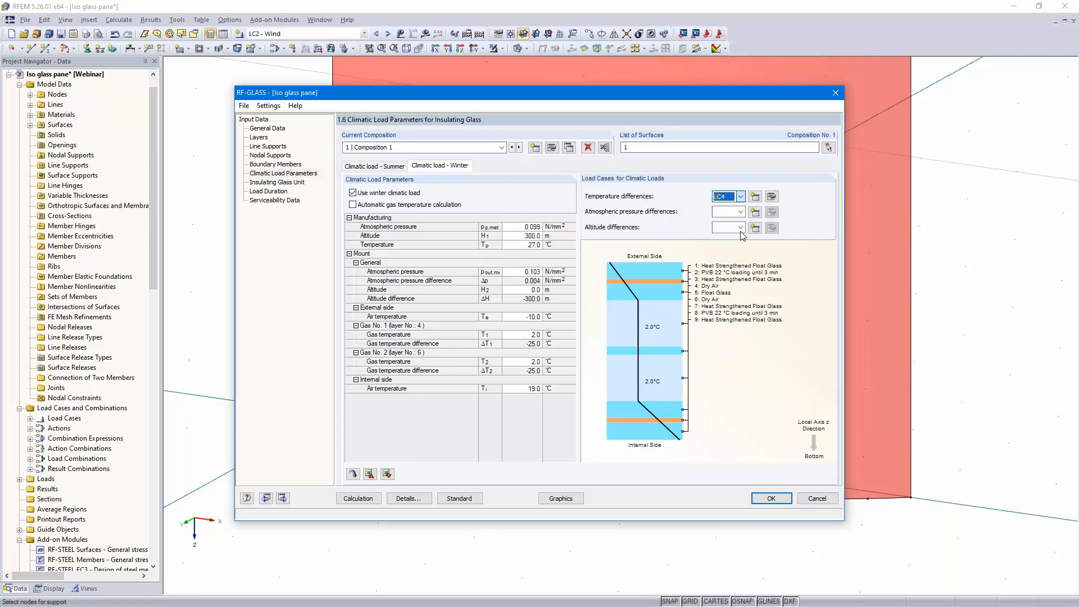
pyautogui.click(740, 212)
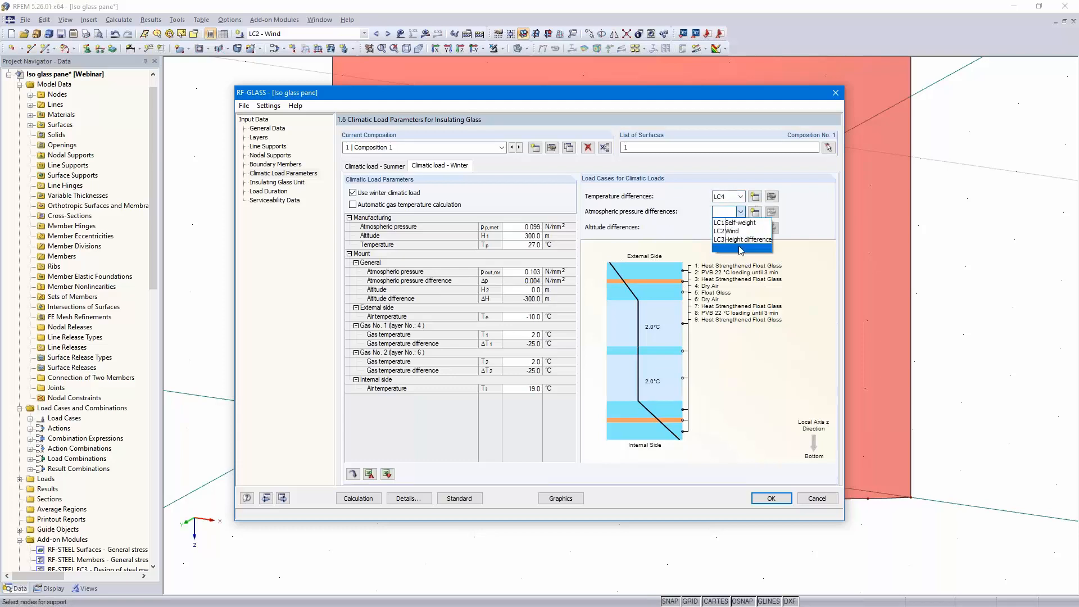
pyautogui.click(740, 251)
pyautogui.click(741, 228)
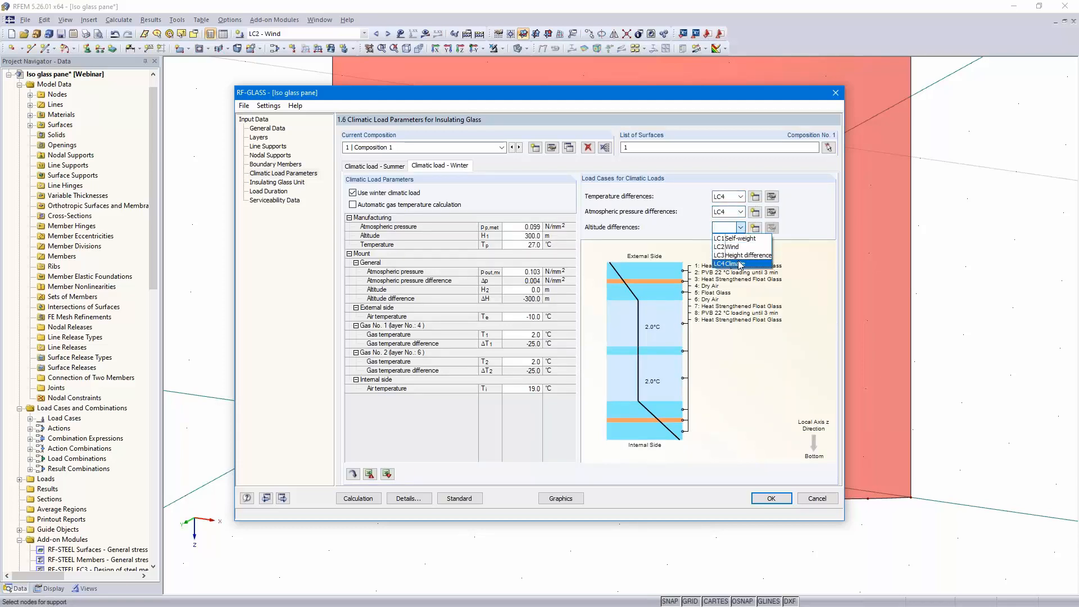
pyautogui.click(742, 256)
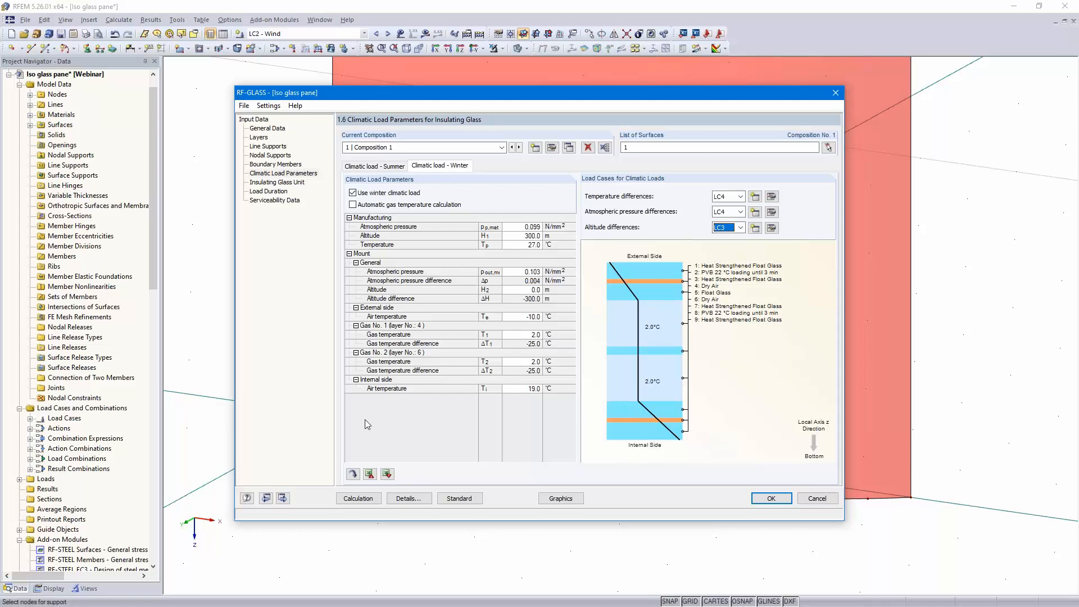
# Open the Insulating Glass Unit page and examine the secondary seal option and the force load distribution for wind
pyautogui.click(283, 498)
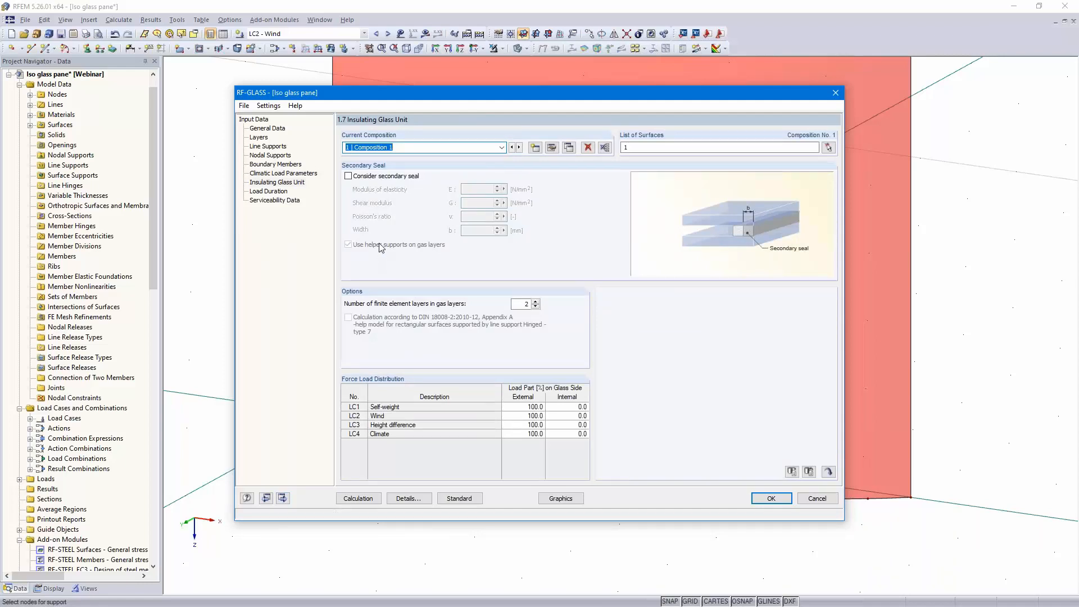
pyautogui.click(349, 176)
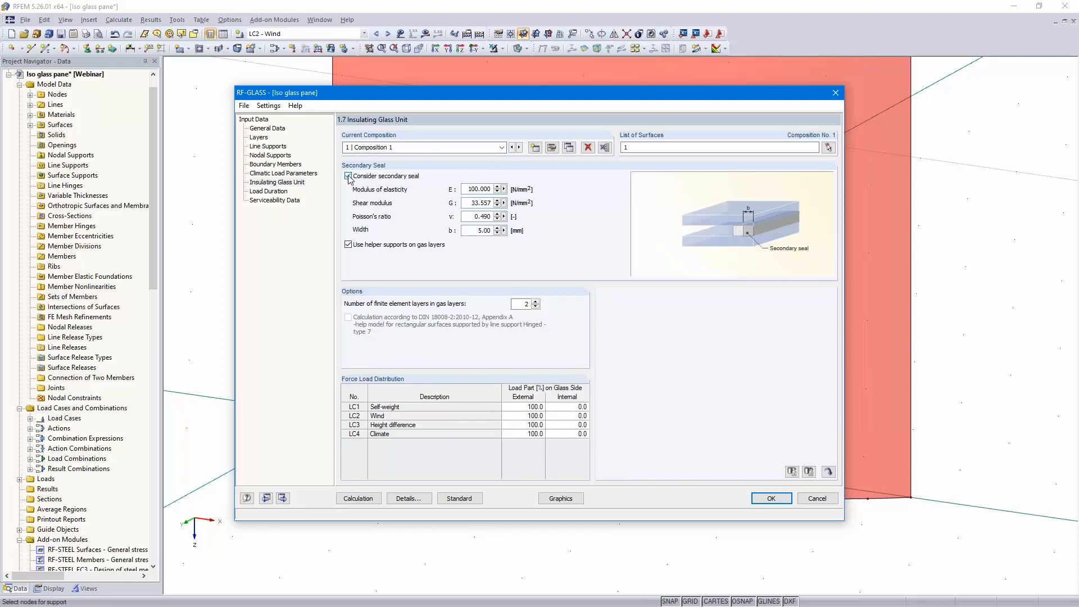
pyautogui.click(349, 175)
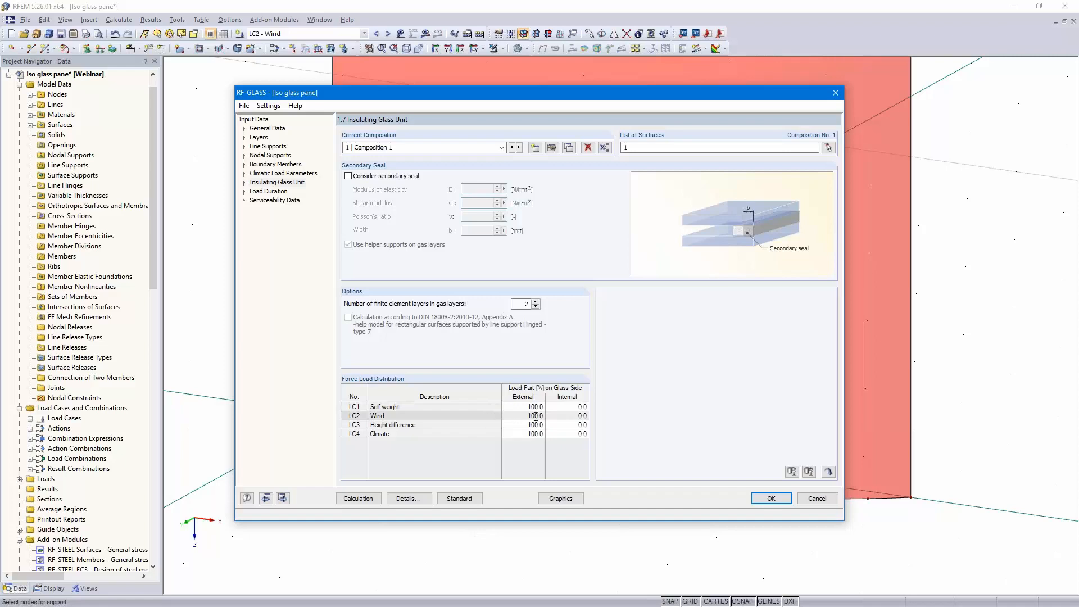
pyautogui.click(578, 416)
pyautogui.click(528, 417)
pyautogui.click(566, 415)
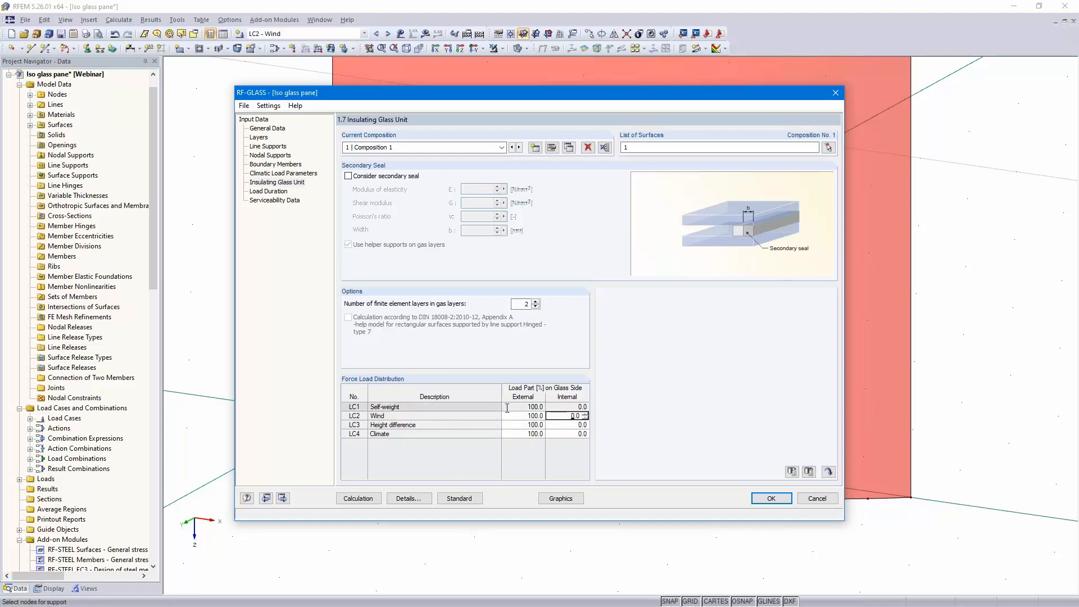
# Advance to the Serviceability Data page and assign the glass surface by picking it in the model
pyautogui.click(282, 498)
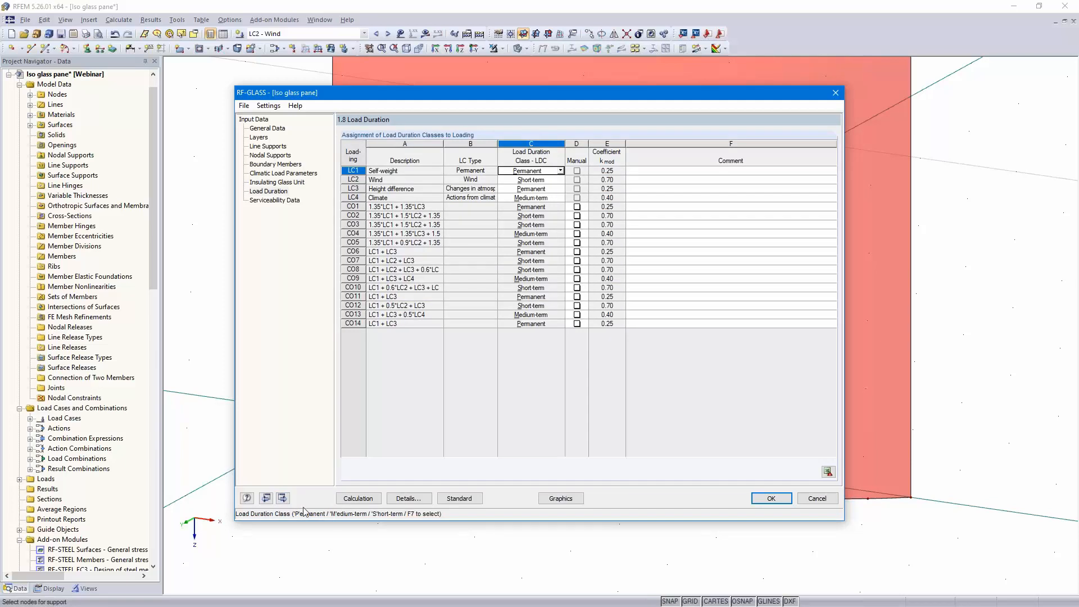
pyautogui.click(282, 498)
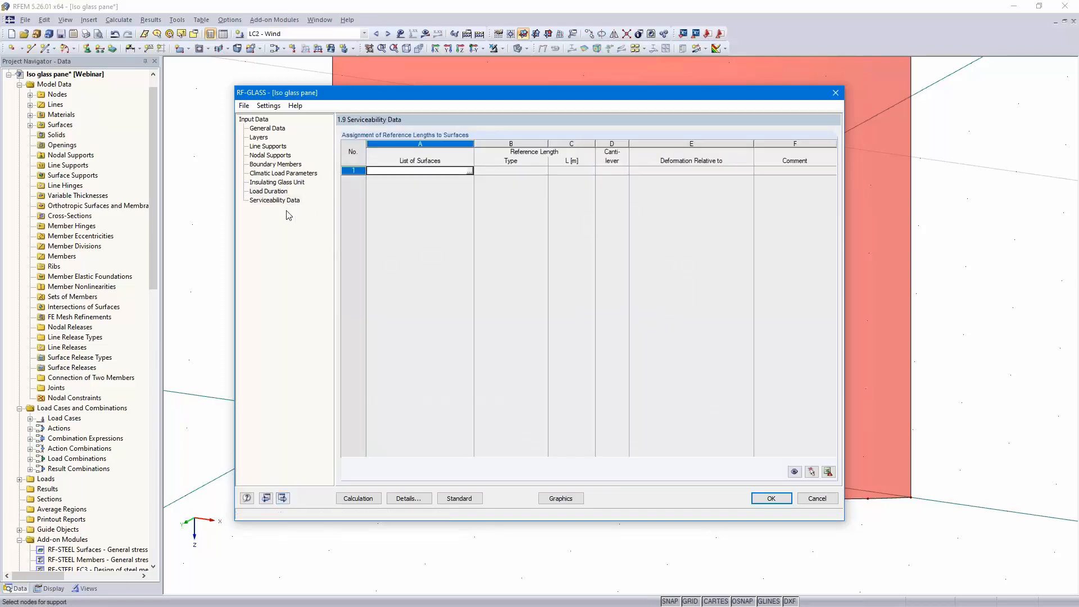
pyautogui.click(467, 170)
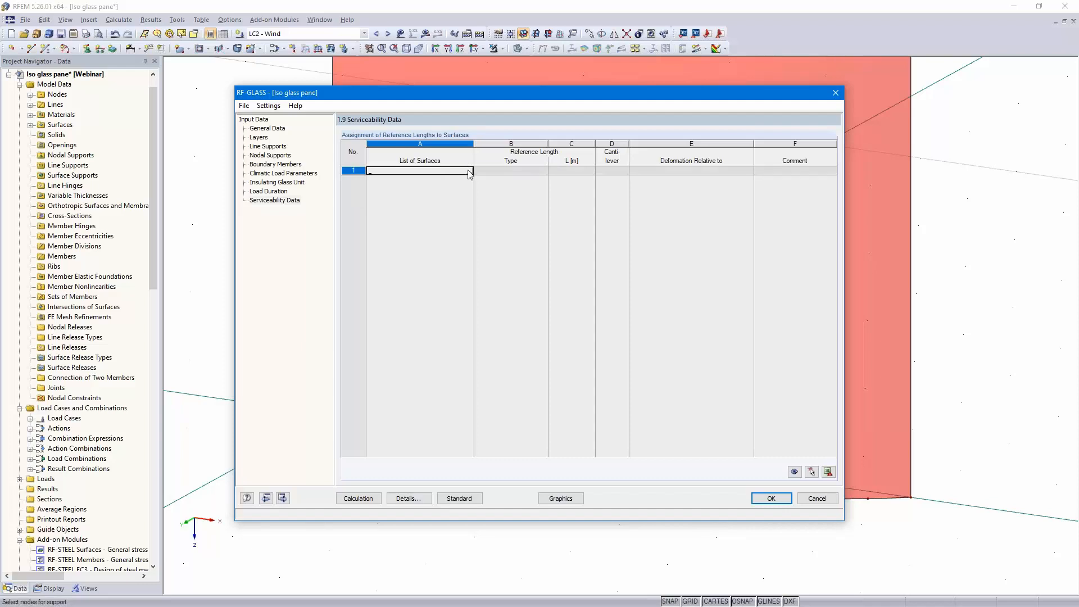
pyautogui.click(468, 171)
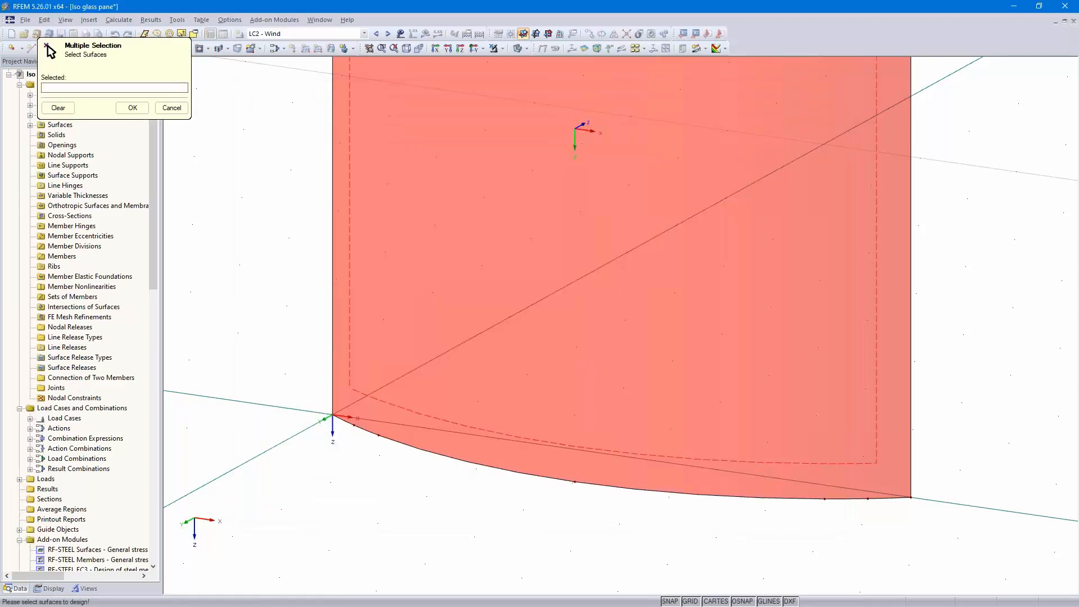
pyautogui.click(465, 425)
pyautogui.press('Return')
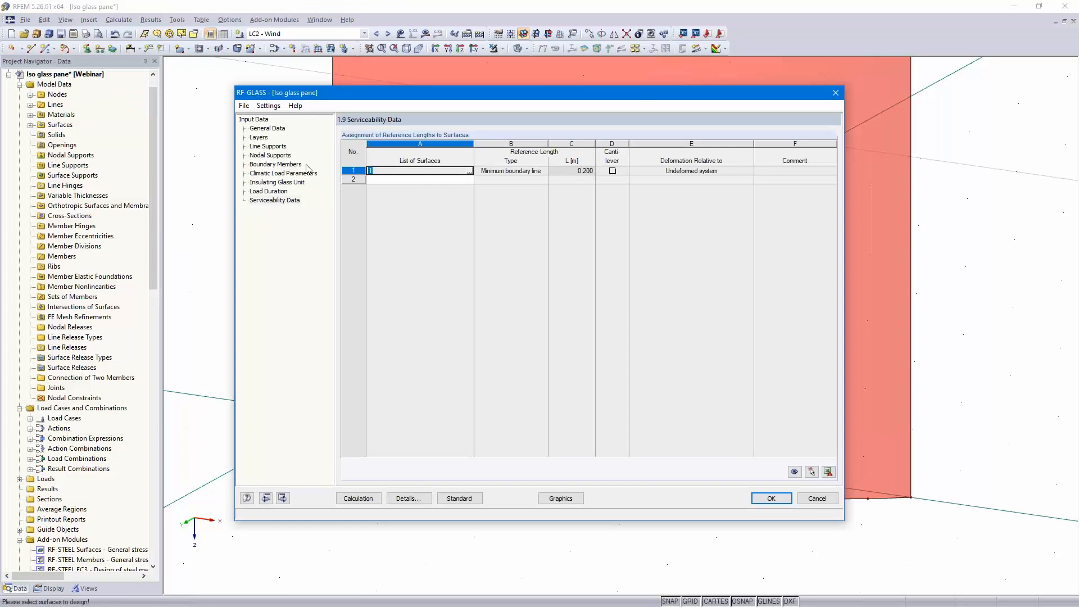
# Set the reference length type for the surface to User-defined
pyautogui.click(543, 173)
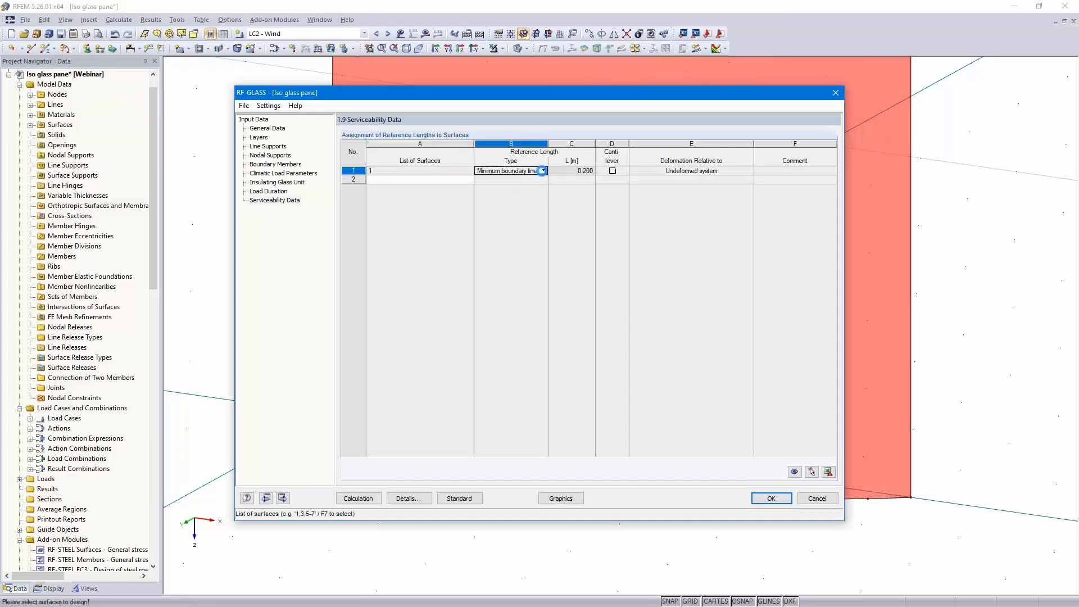
pyautogui.click(543, 172)
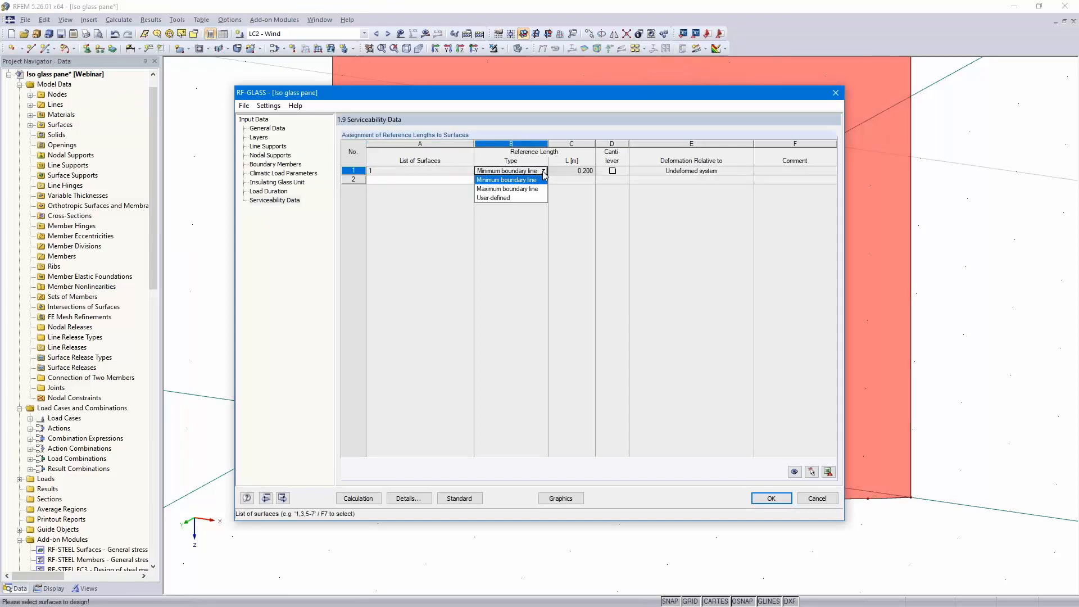
pyautogui.click(531, 199)
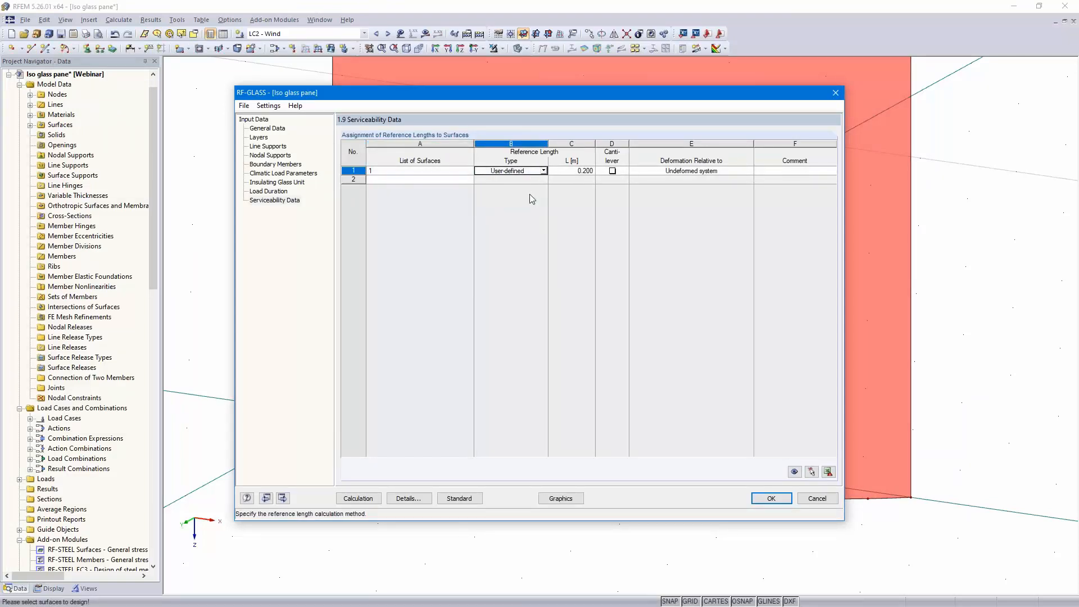
# Define the reference length by measuring the distance between the pane's two bottom corners in the model
pyautogui.click(590, 170)
pyautogui.click(597, 171)
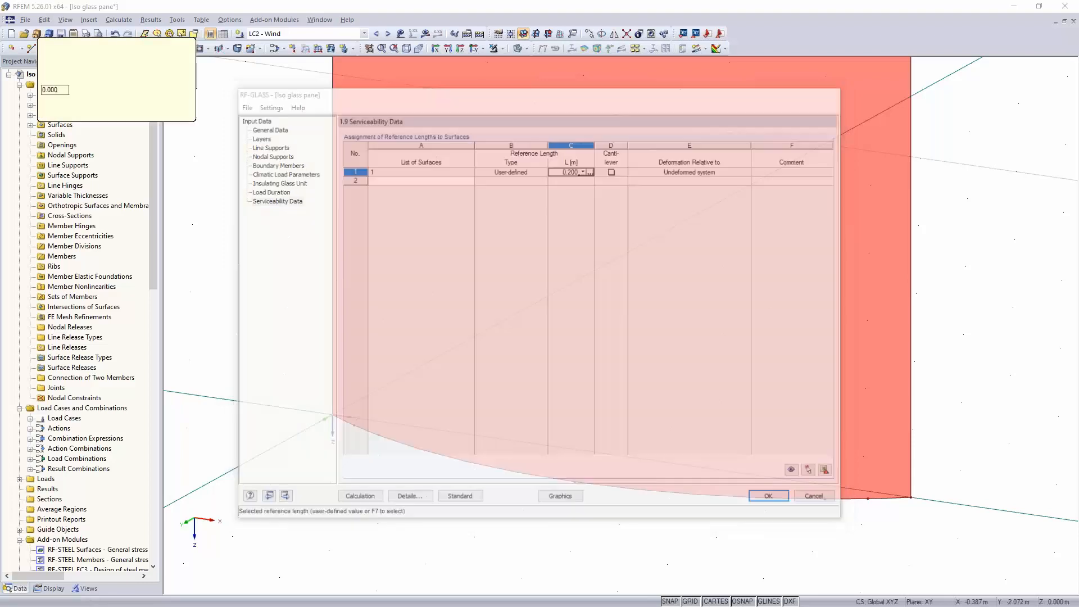
pyautogui.click(333, 414)
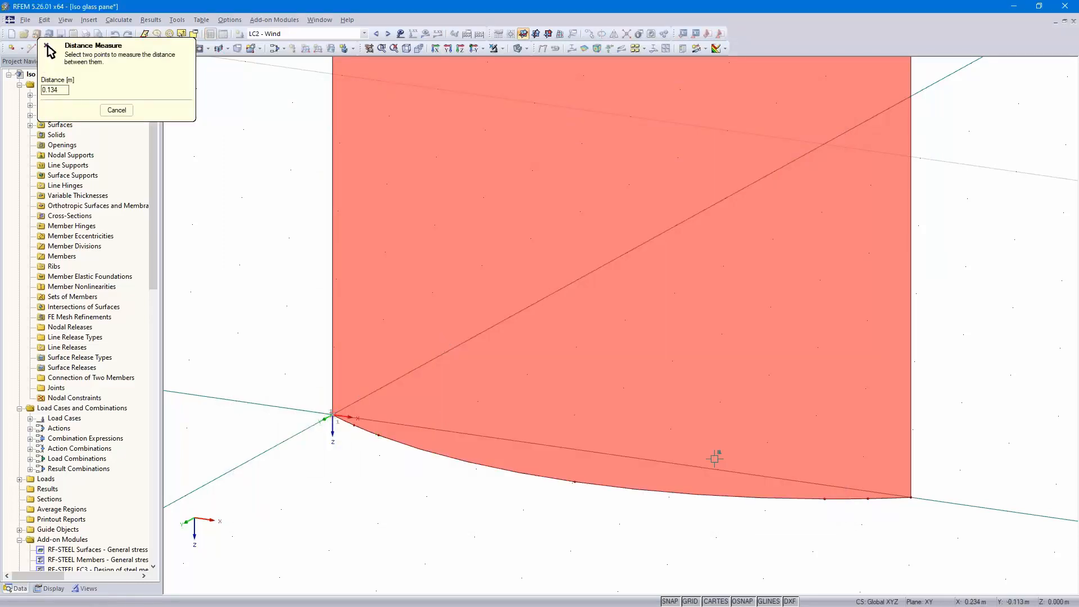
pyautogui.click(911, 491)
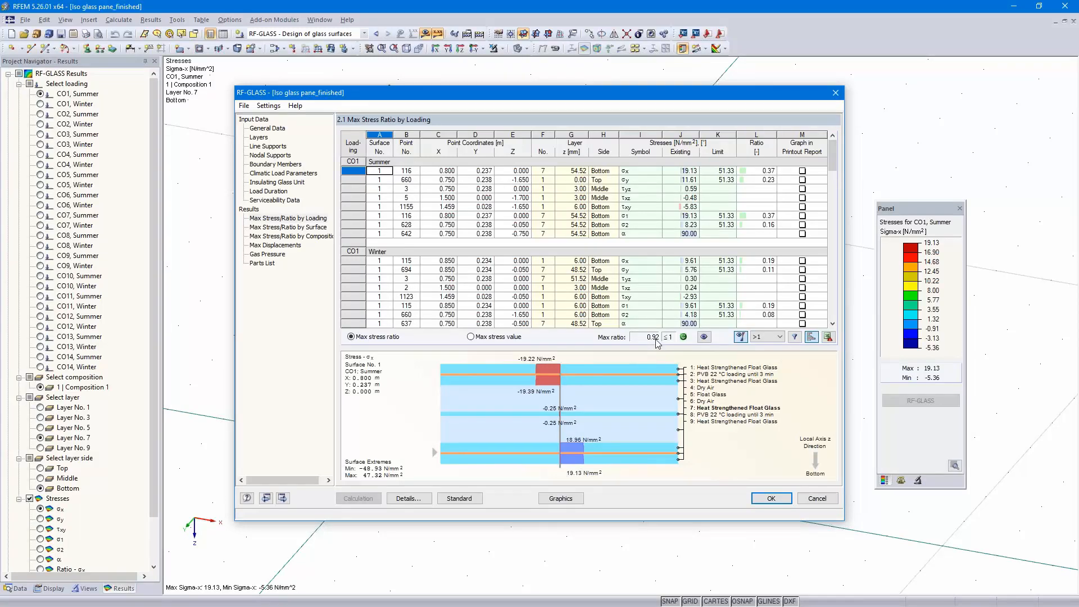
# Review the Max Displacements results table
pyautogui.click(274, 246)
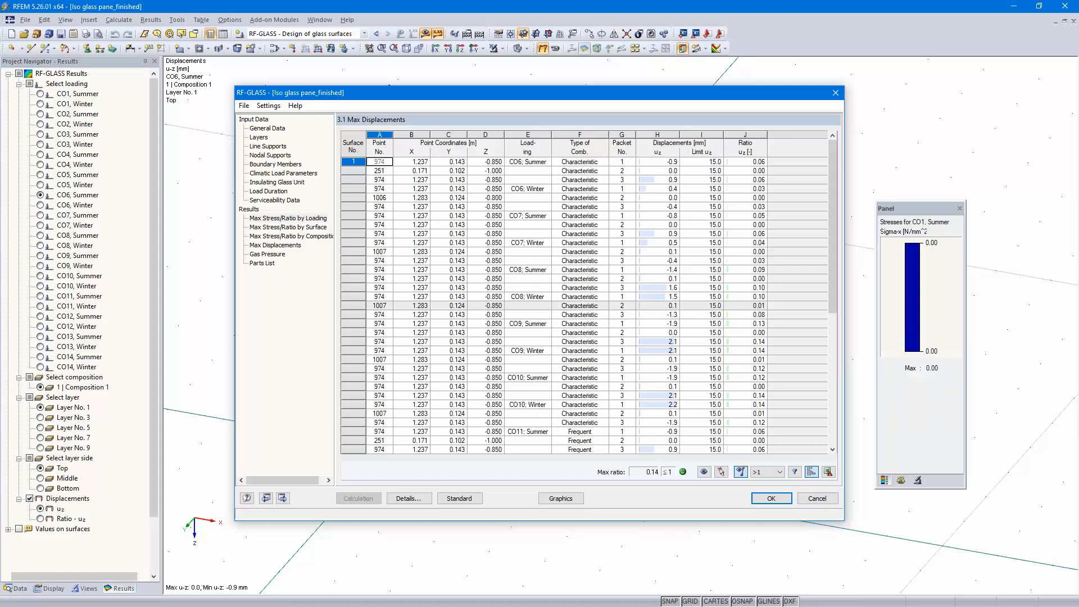
pyautogui.click(299, 219)
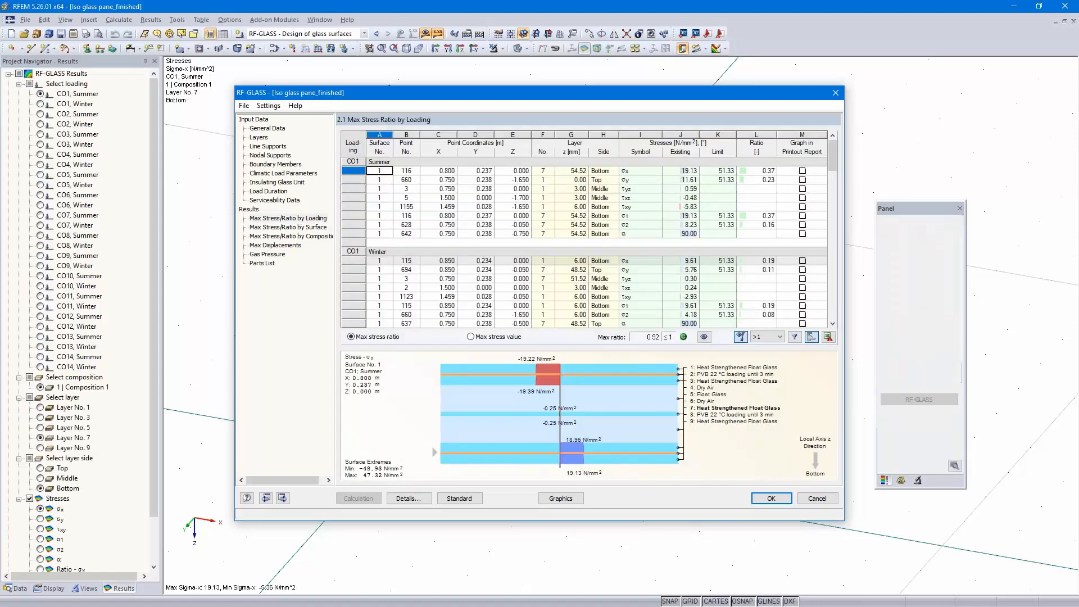
# Filter the Max Stress Ratio by Loading table to maximum values, select the governing row and close the module
pyautogui.click(767, 337)
pyautogui.click(772, 355)
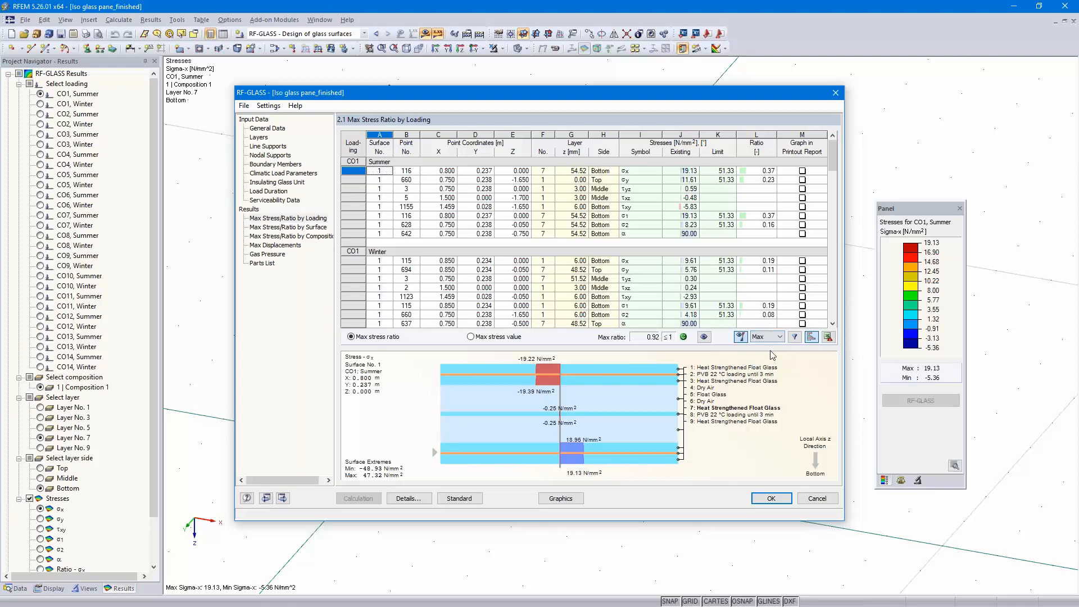
pyautogui.click(794, 337)
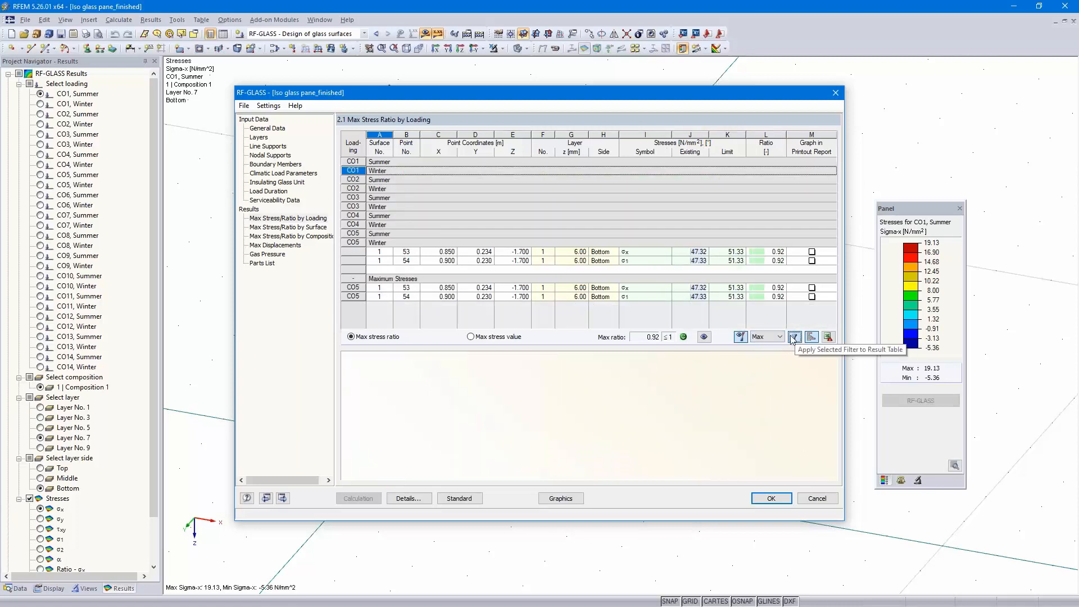
pyautogui.click(765, 252)
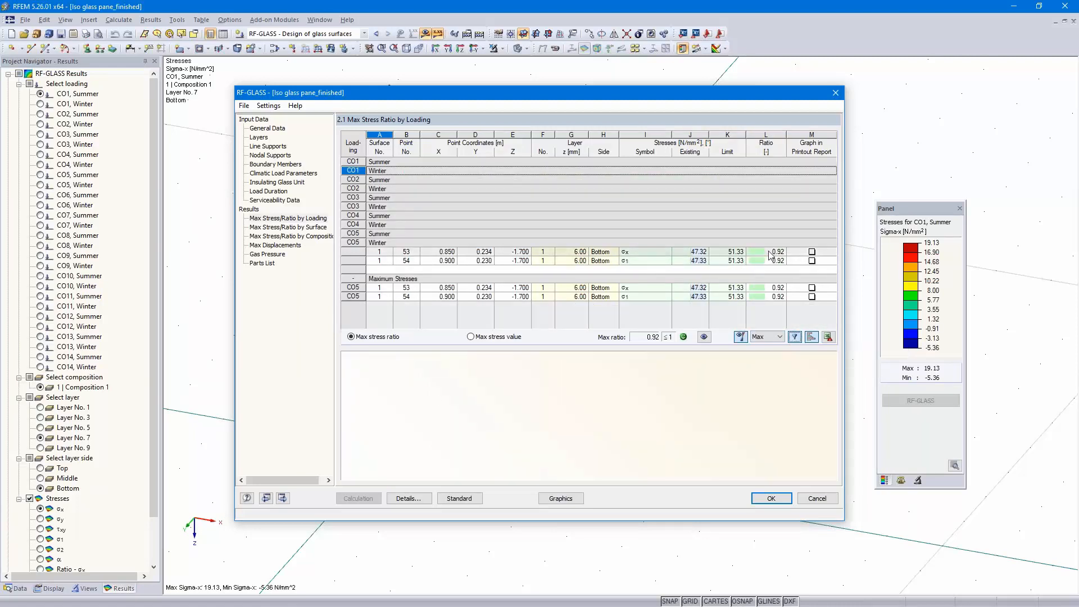
pyautogui.click(772, 498)
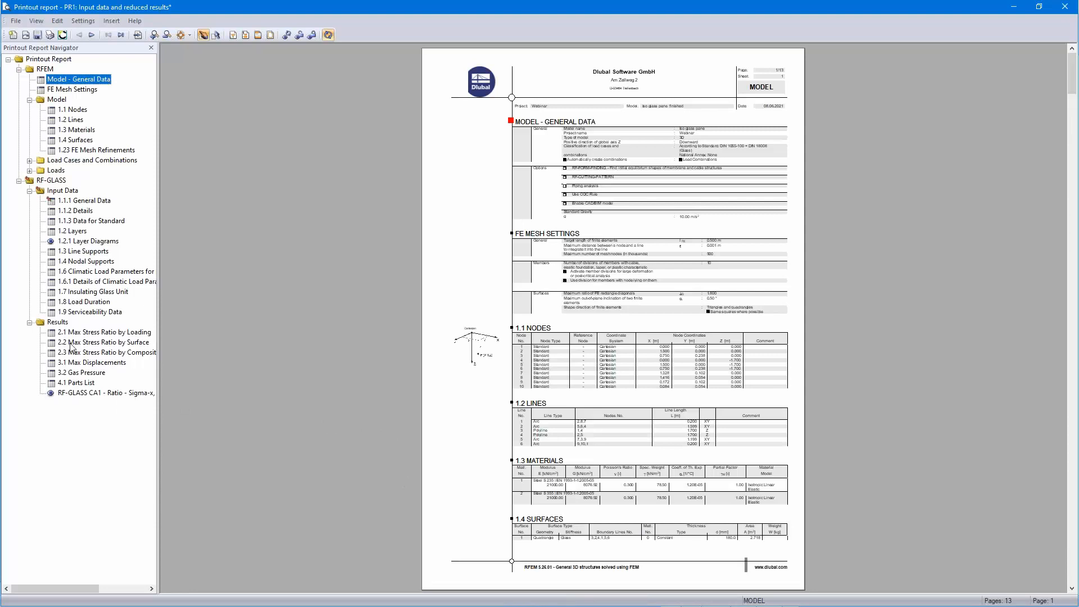
# Jump to the RF-GLASS General Data section of the printout report and fit the page to the window width
pyautogui.click(89, 202)
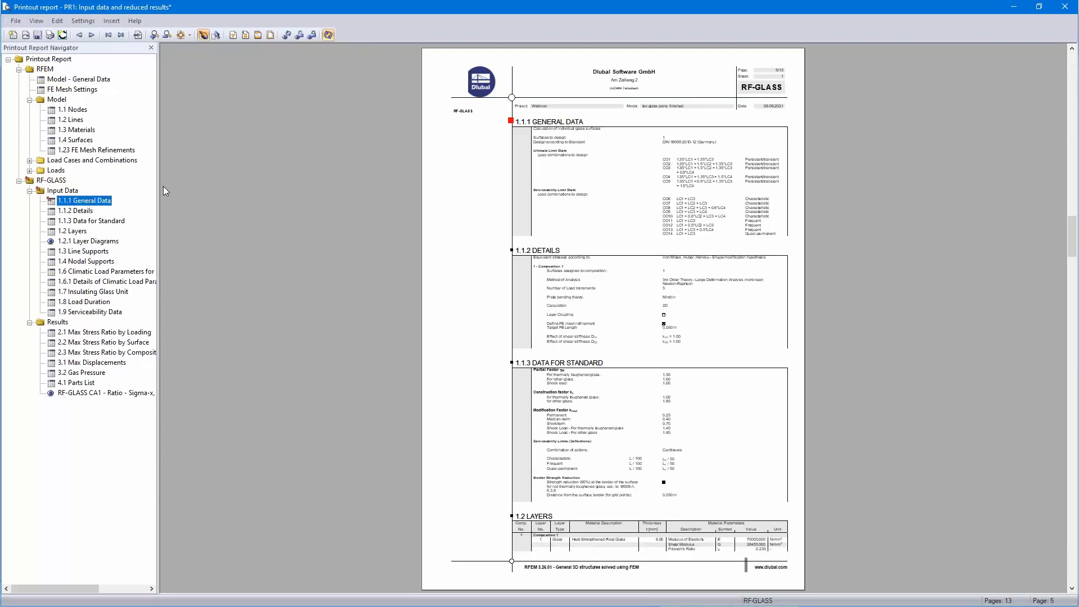
pyautogui.click(189, 35)
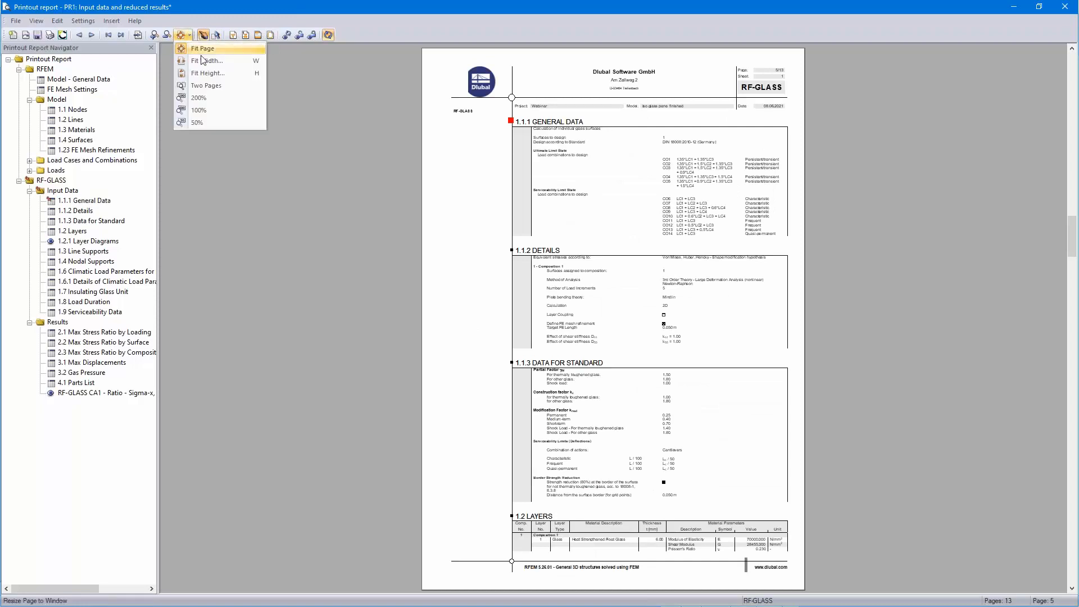
pyautogui.click(215, 62)
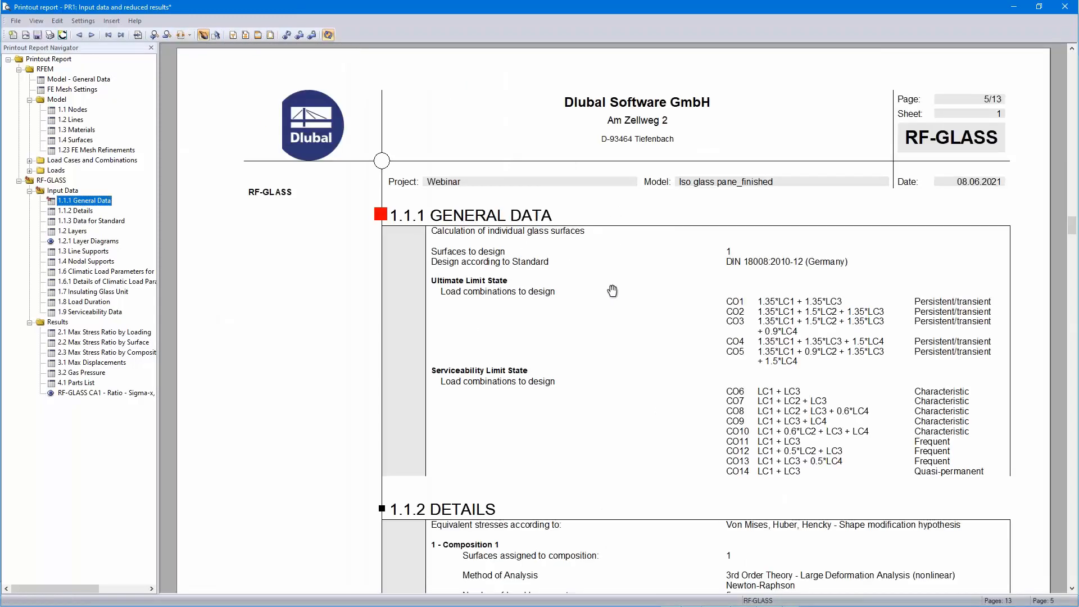
# Scroll through the RF-GLASS input data and results sections of the report, ending at the Ratio - Sigma-x graphic
pyautogui.scroll(-2, 611, 291)
pyautogui.scroll(-6, 703, 307)
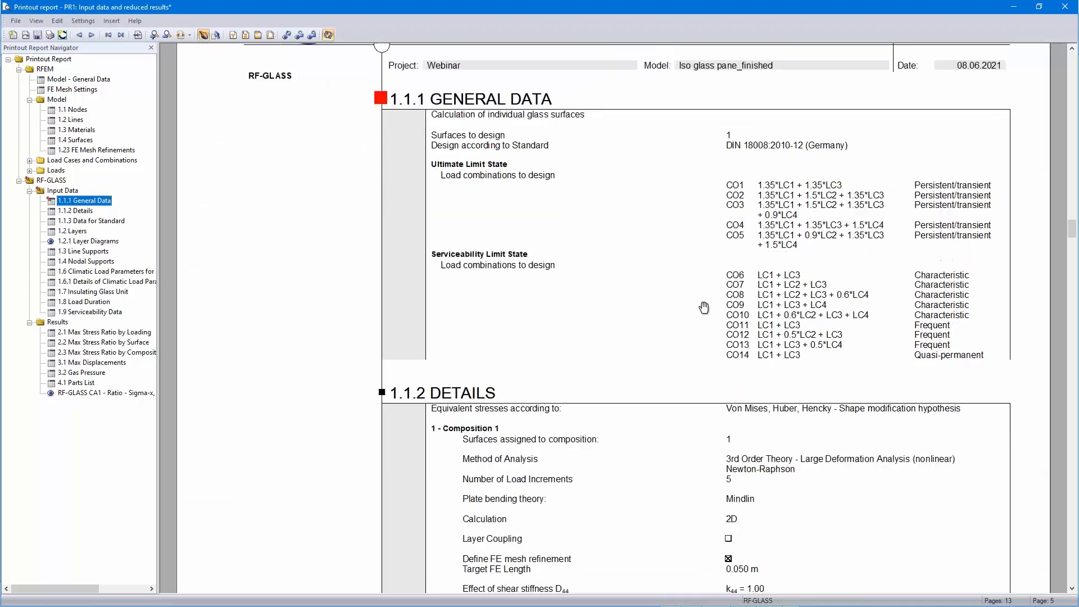
pyautogui.scroll(-11, 662, 366)
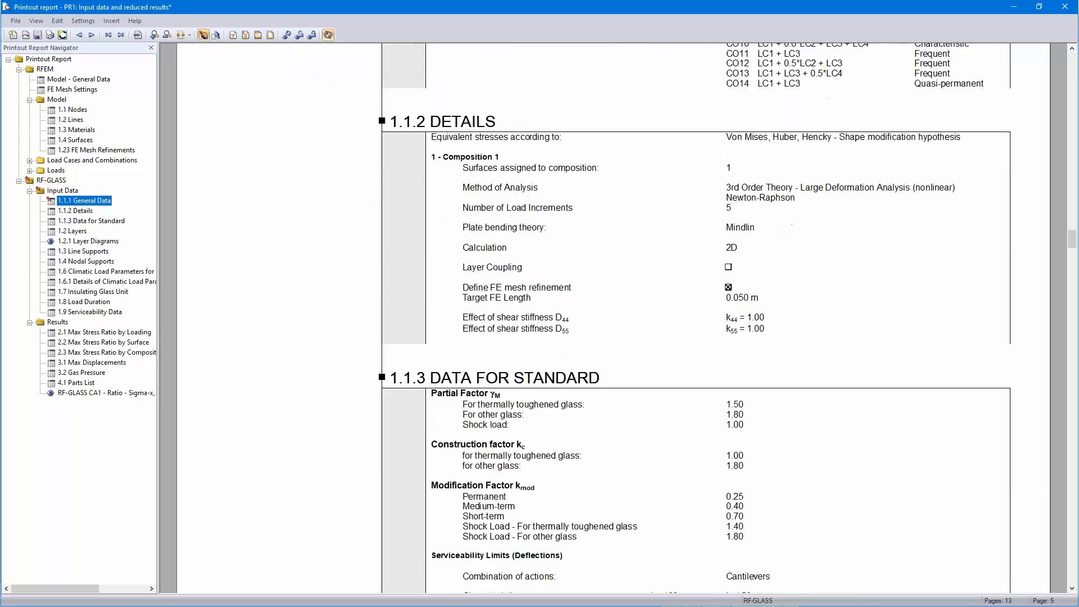
pyautogui.scroll(-7, 662, 303)
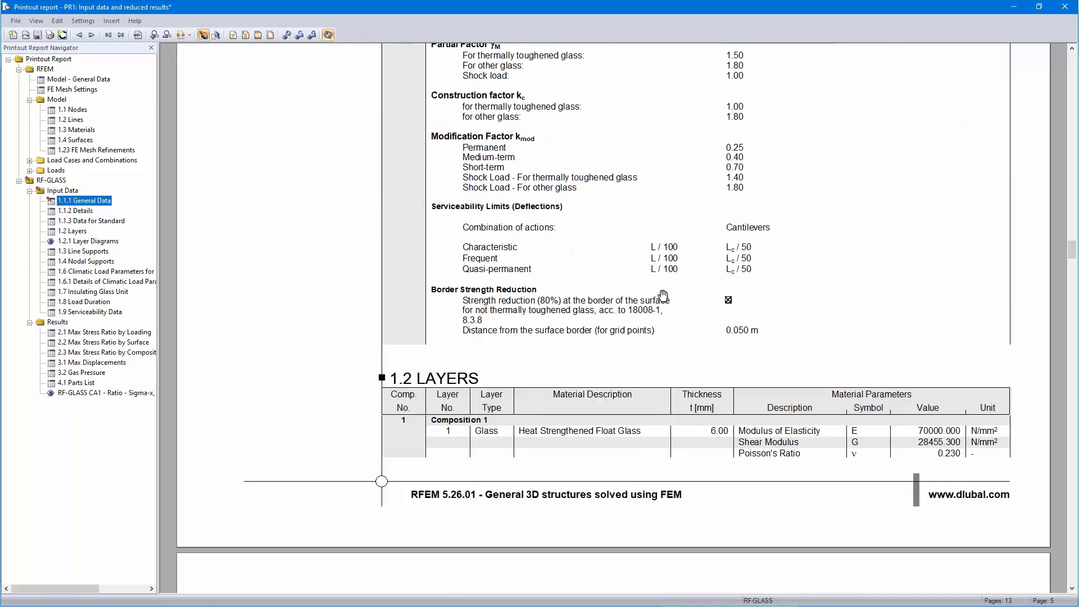
pyautogui.scroll(-12, 664, 292)
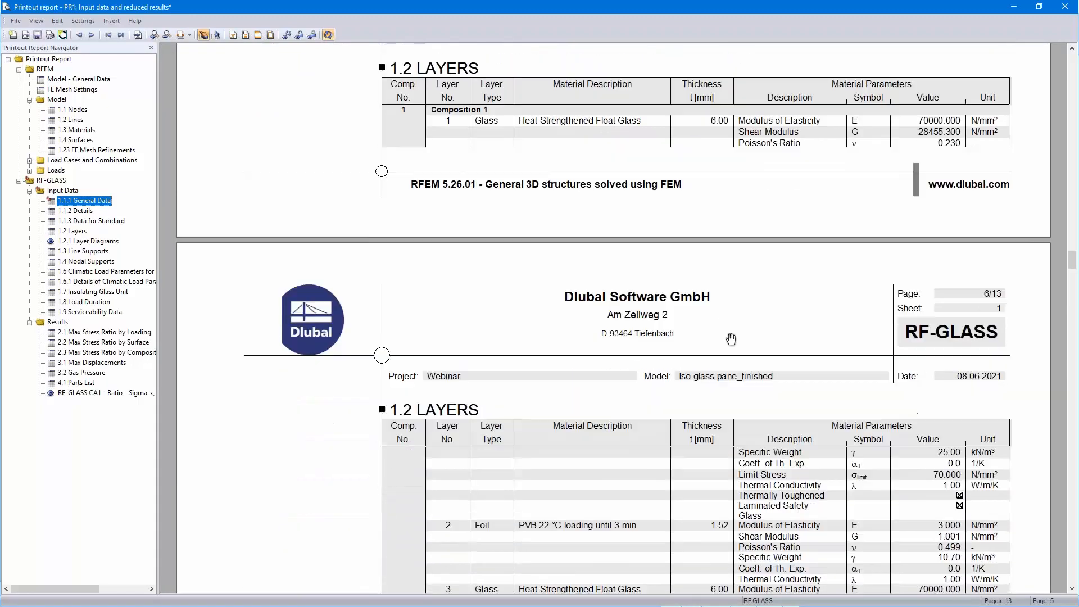
pyautogui.scroll(-13, 778, 319)
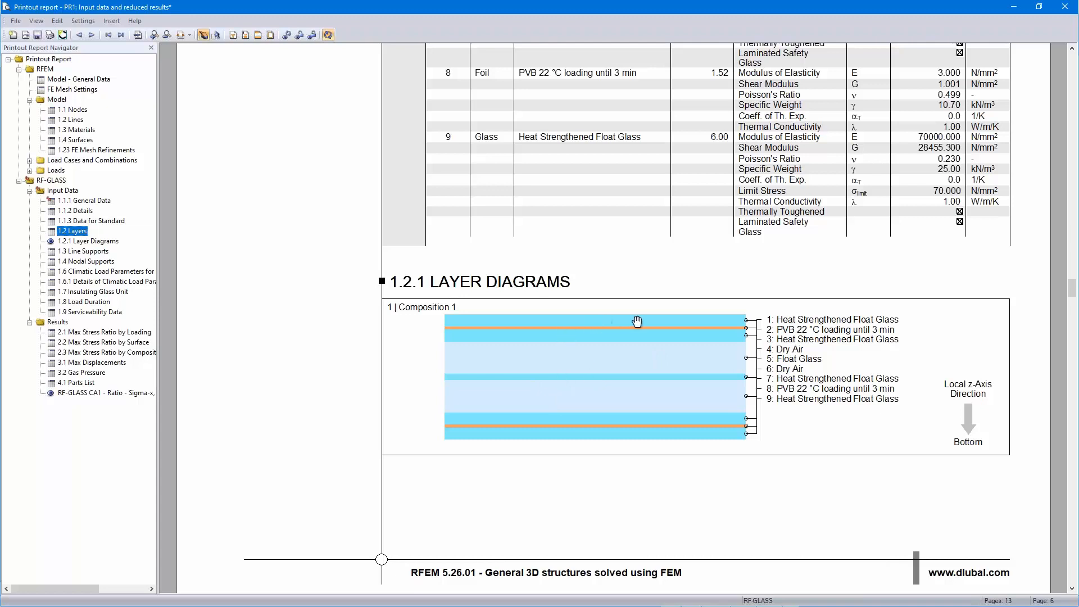
pyautogui.scroll(-9, 636, 320)
pyautogui.scroll(-16, 636, 322)
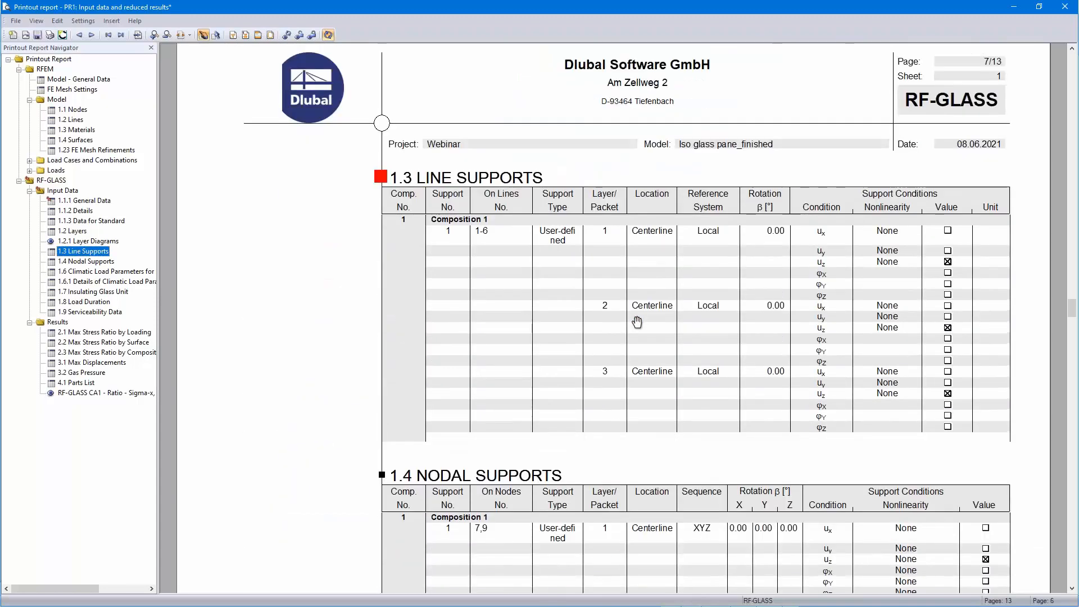
pyautogui.scroll(-13, 637, 321)
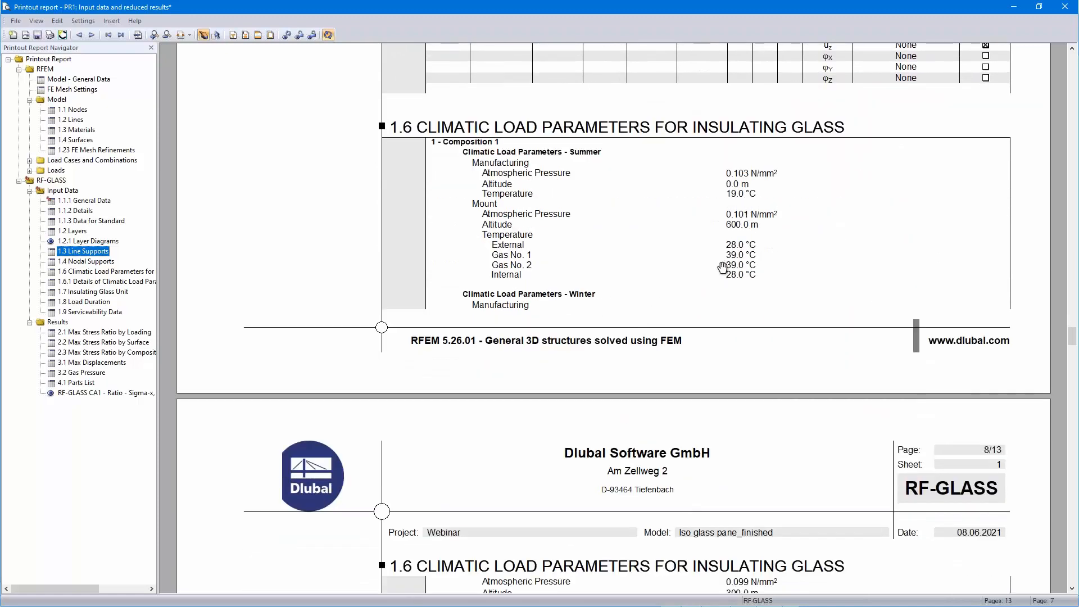
pyautogui.scroll(-10, 722, 267)
pyautogui.scroll(-12, 723, 267)
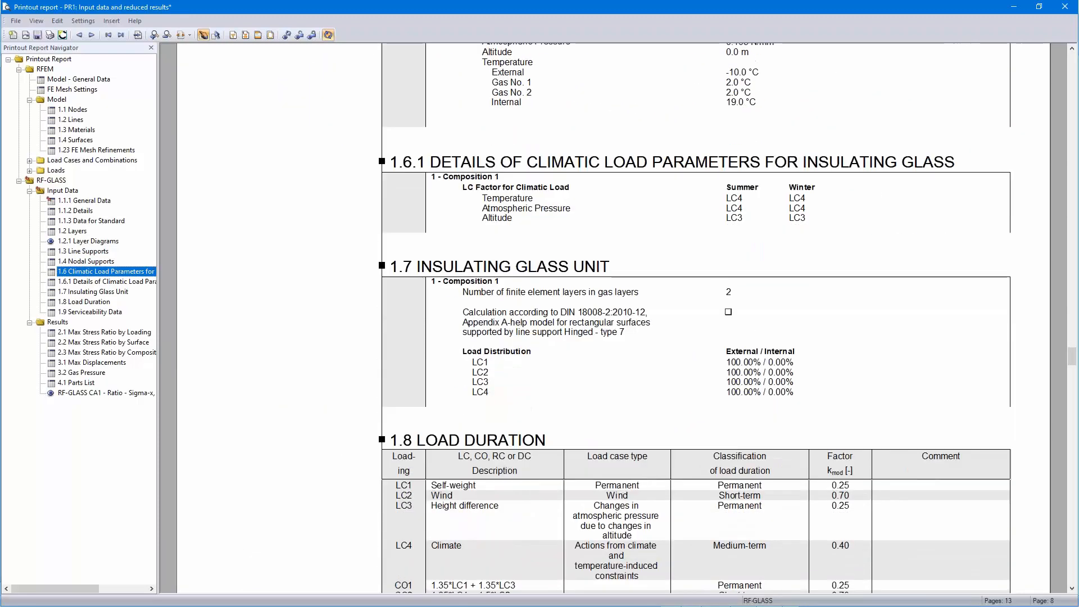
pyautogui.scroll(-12, 718, 284)
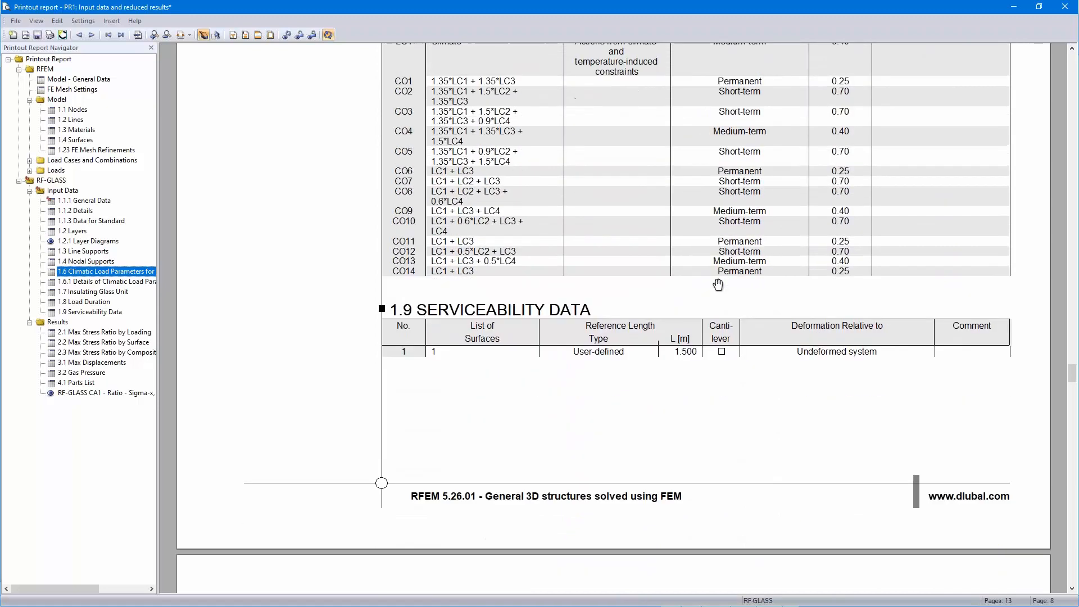
pyautogui.scroll(-3, 714, 296)
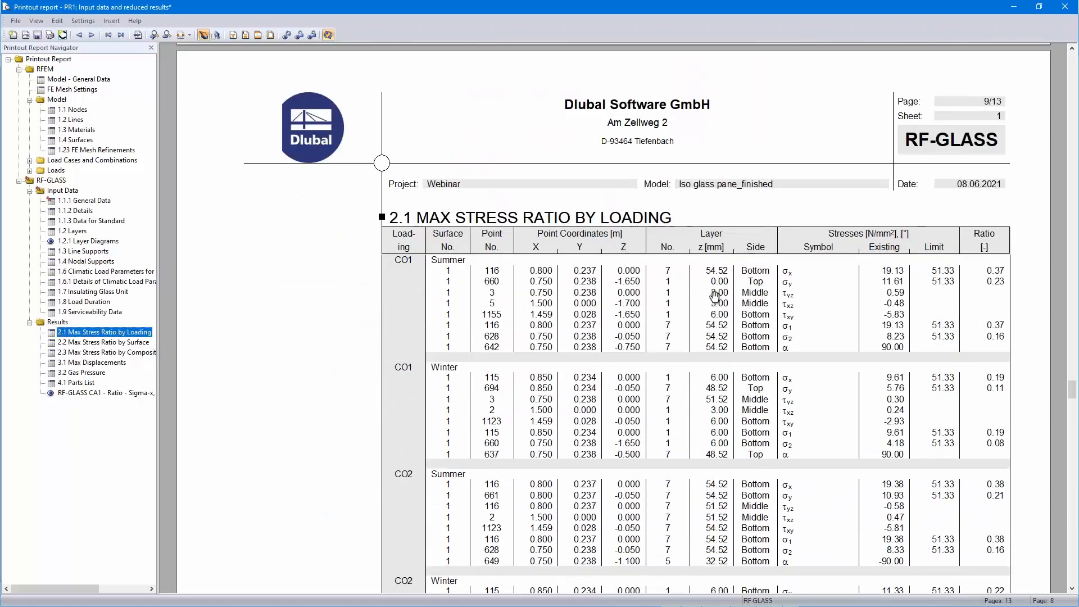
pyautogui.scroll(-12, 219, 359)
pyautogui.click(92, 394)
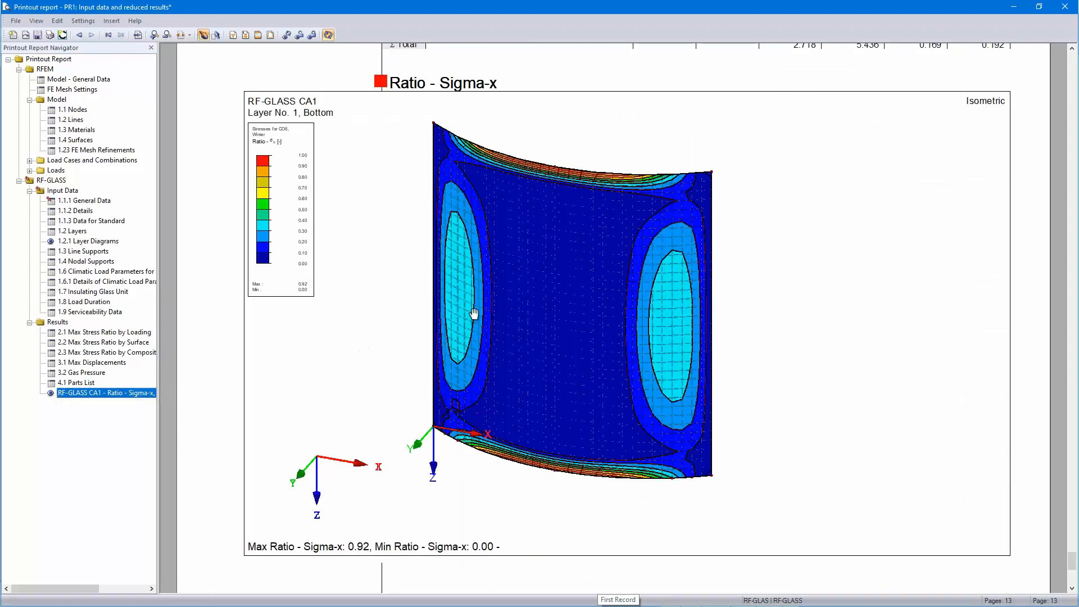
# Close the printout report without saving it
pyautogui.click(1065, 7)
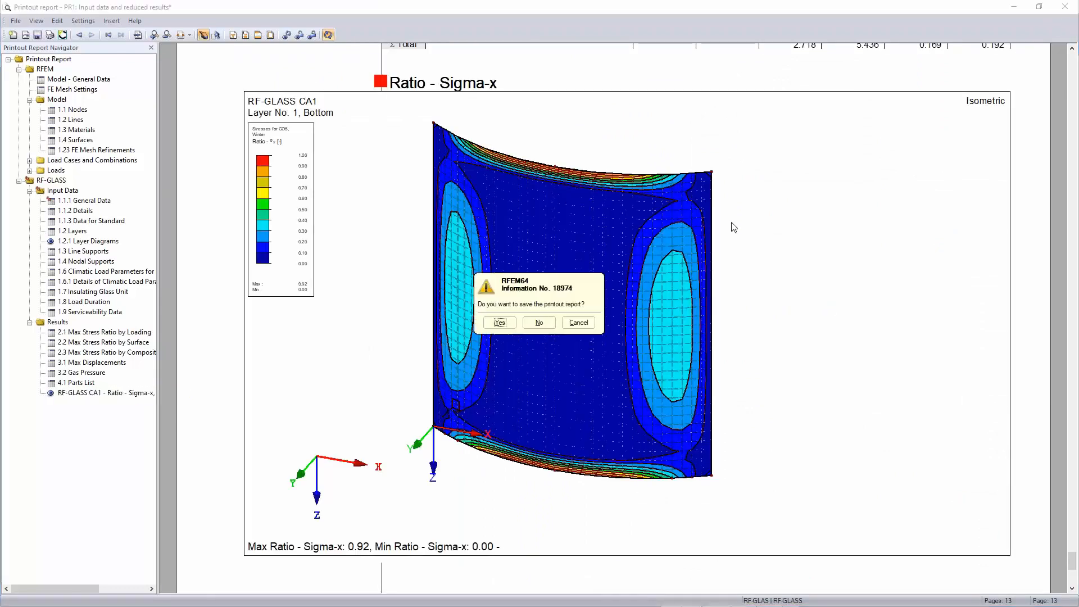
pyautogui.click(538, 324)
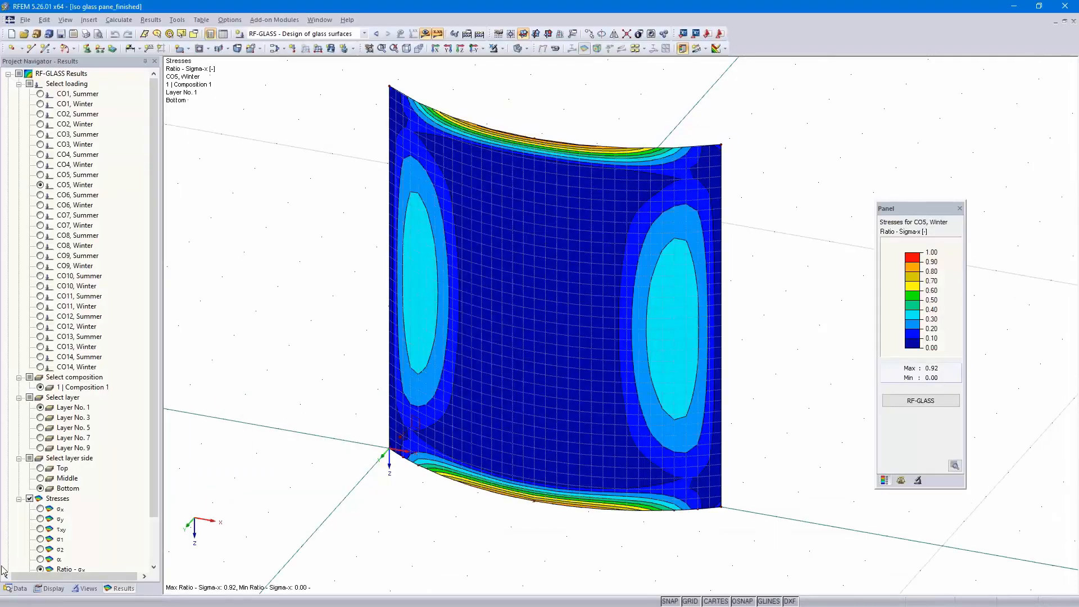
# Switch the project navigator to model data and open the generated Iso glass pane_finished_RF_GLAS_S_S_1 model
pyautogui.click(19, 588)
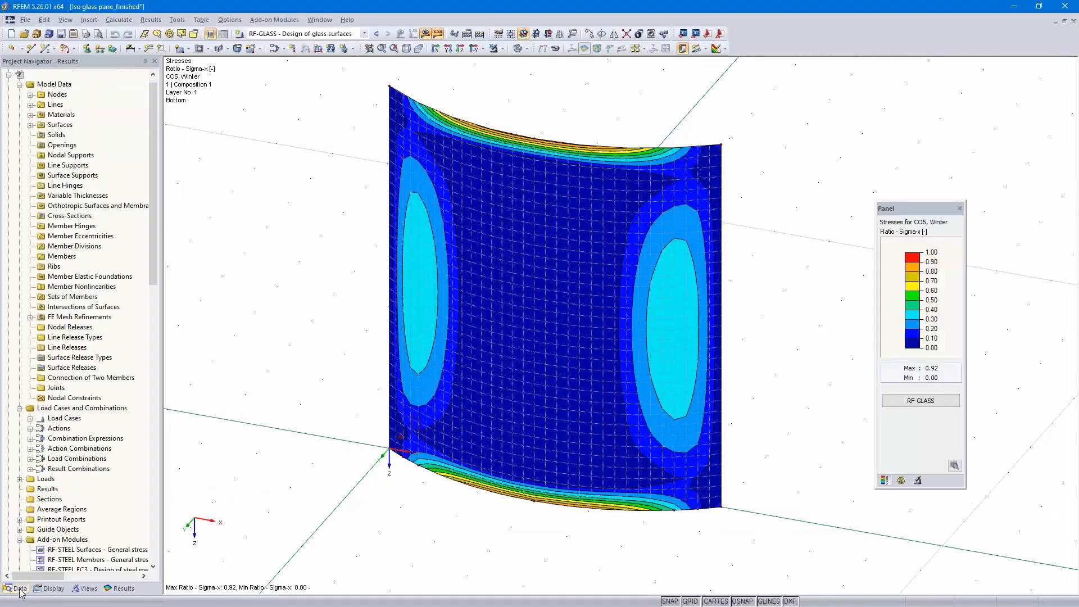
pyautogui.click(9, 75)
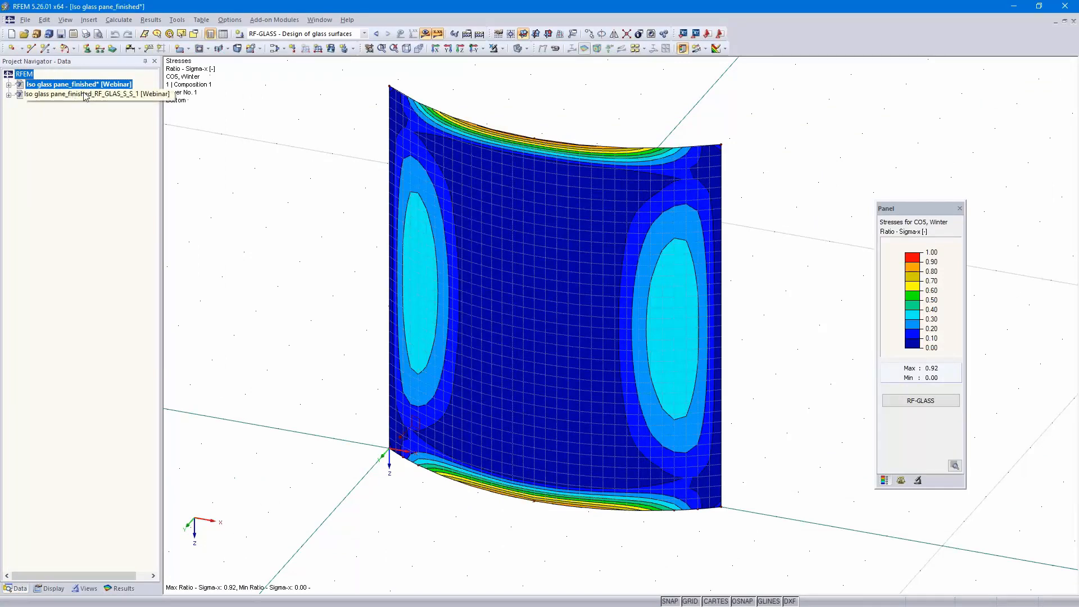
pyautogui.doubleClick(100, 96)
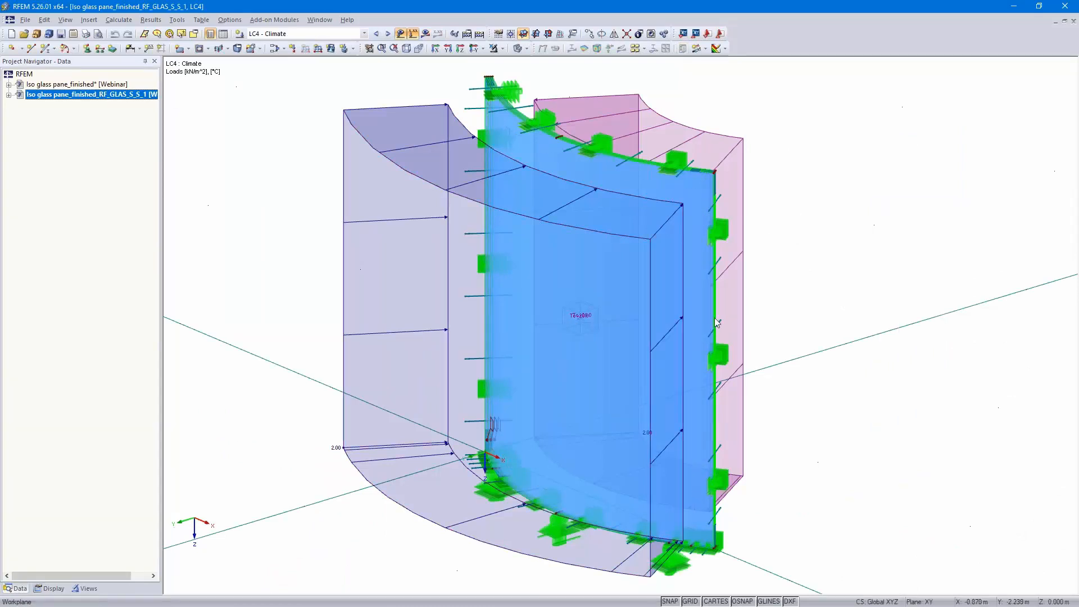
# Expand the generated model's data and select glass surfaces 1 to 3 and both gas solids to inspect them
pyautogui.click(9, 96)
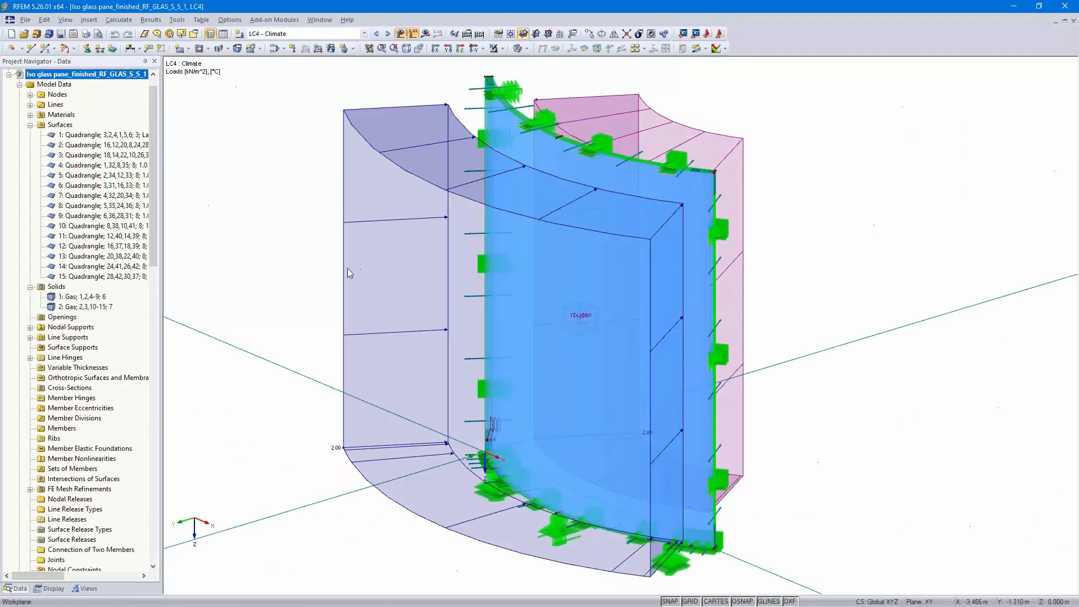
pyautogui.click(88, 137)
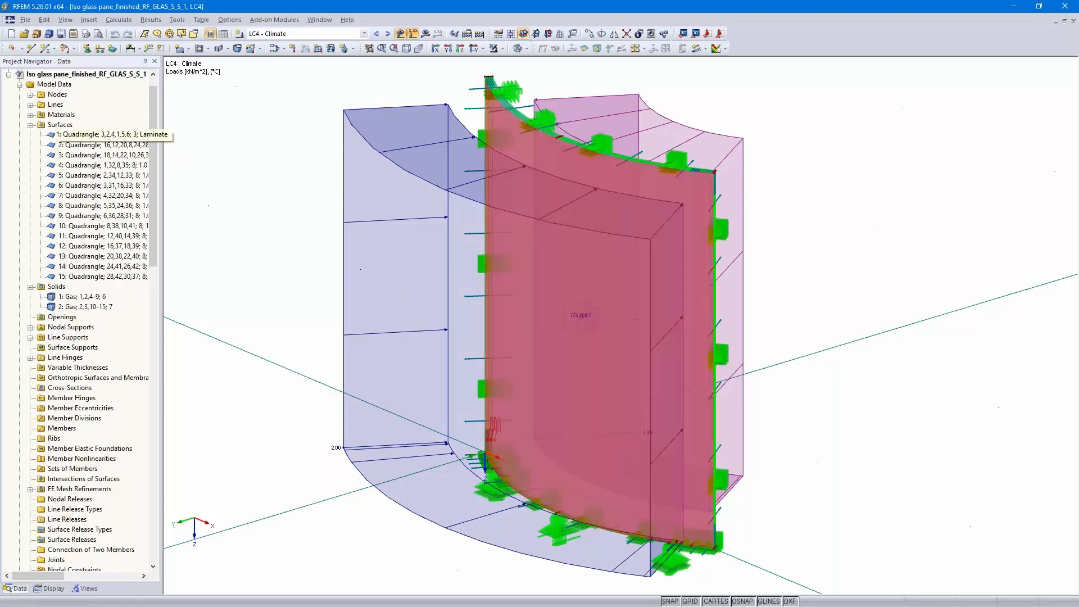
pyautogui.click(83, 146)
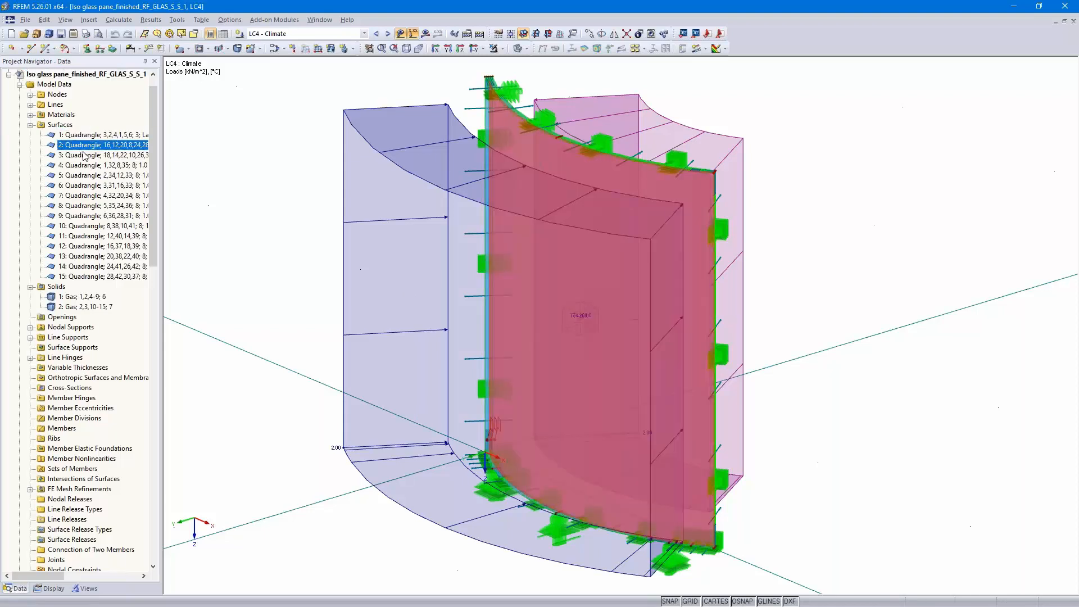
pyautogui.click(84, 155)
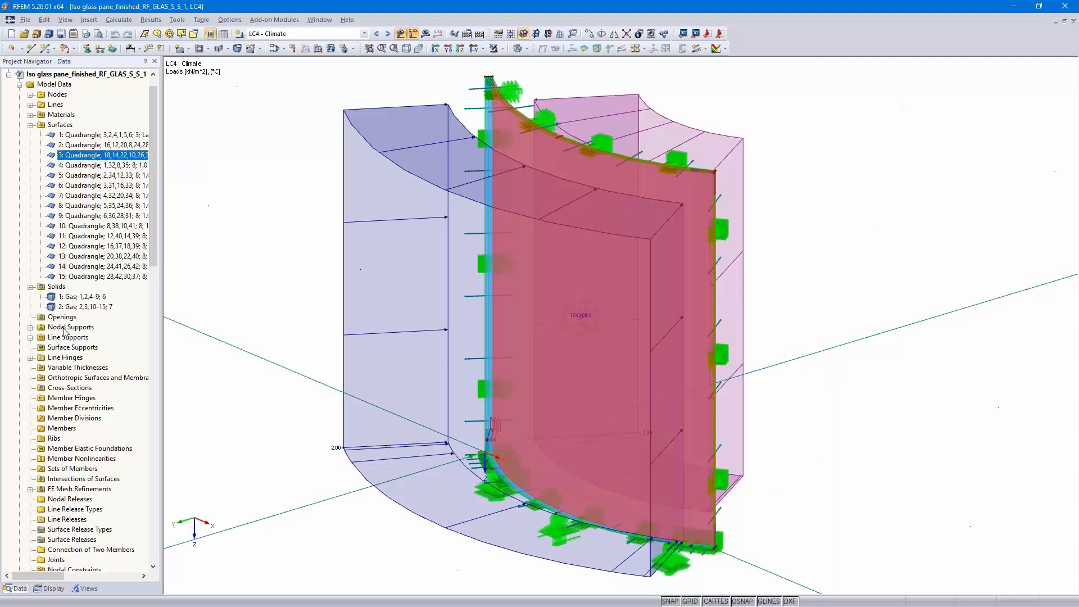
pyautogui.click(73, 297)
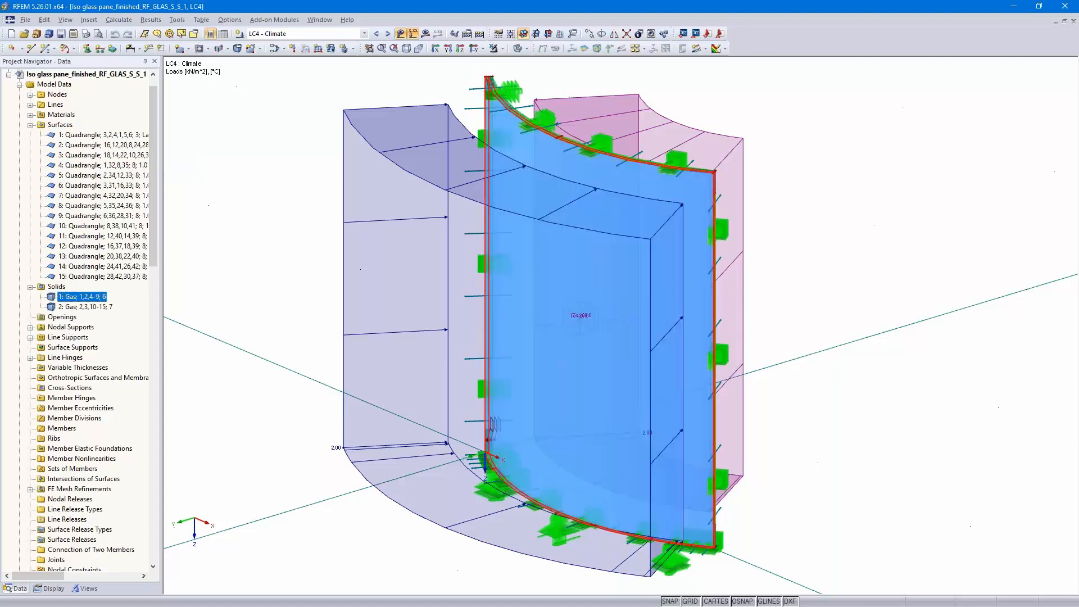
pyautogui.click(76, 307)
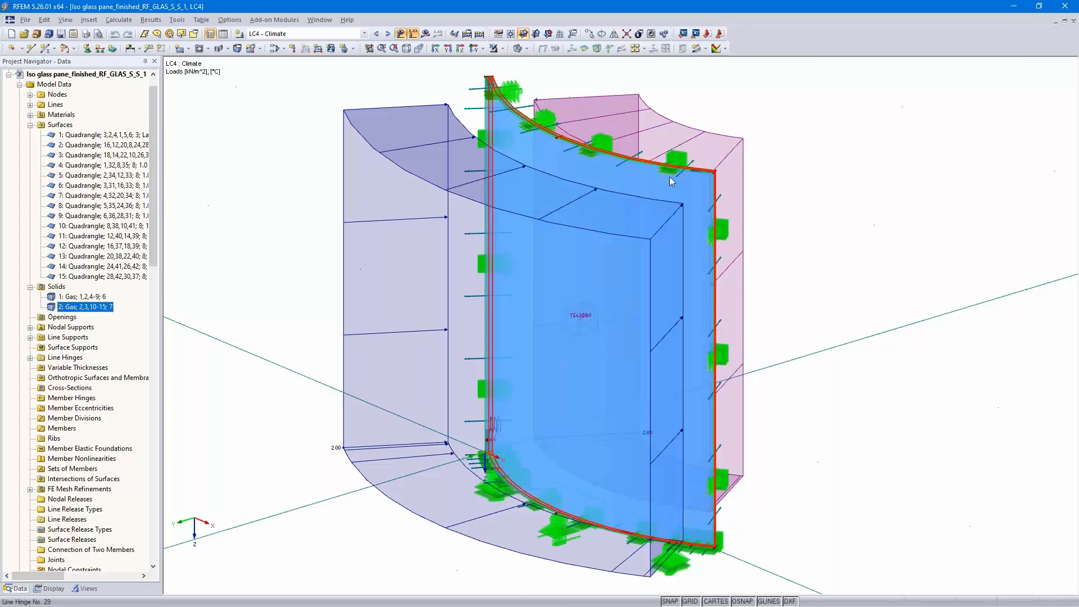
# Examine the nodal supports and line hinges at the pane's lower corner of the generated model
pyautogui.scroll(3, 669, 176)
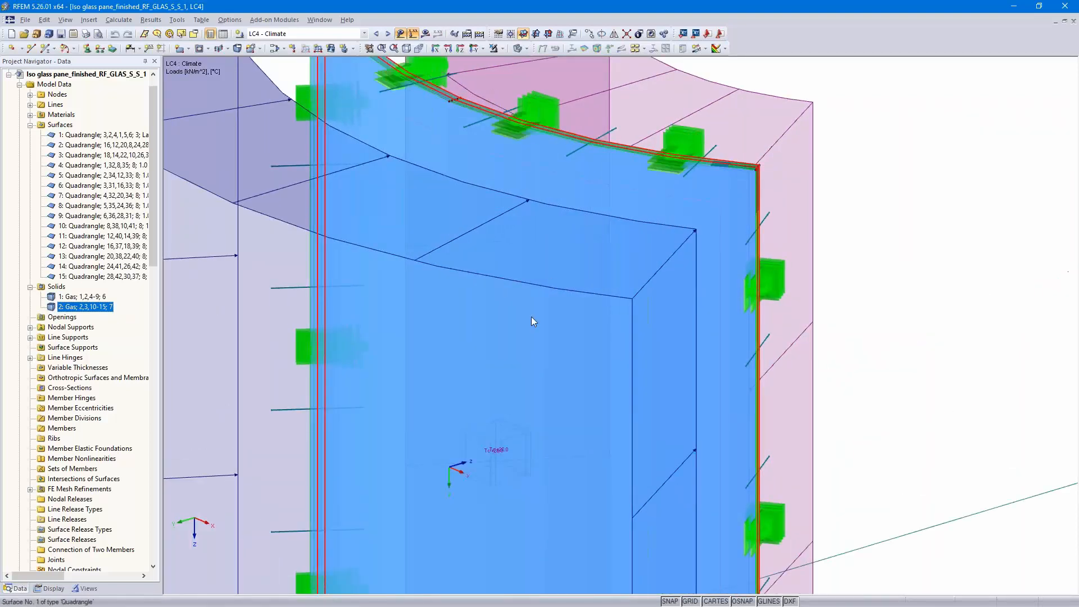
pyautogui.scroll(-5, 531, 316)
pyautogui.moveTo(571, 367); pyautogui.dragTo(622, 225, button='middle')
pyautogui.scroll(8, 544, 394)
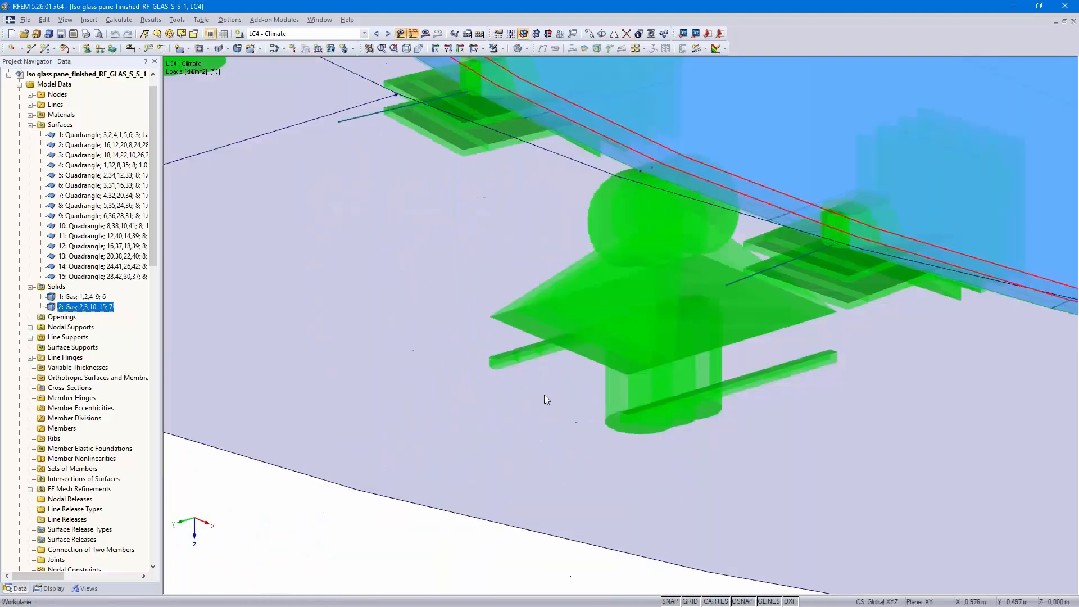
pyautogui.scroll(-6, 695, 290)
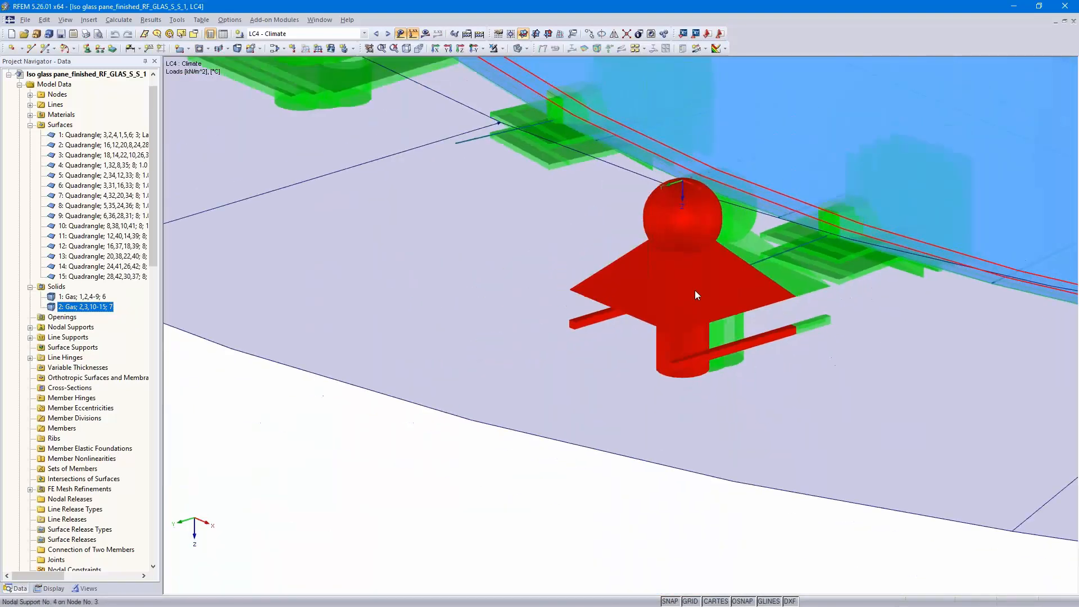
pyautogui.moveTo(683, 292); pyautogui.dragTo(488, 492, button='middle')
pyautogui.scroll(-2, 489, 492)
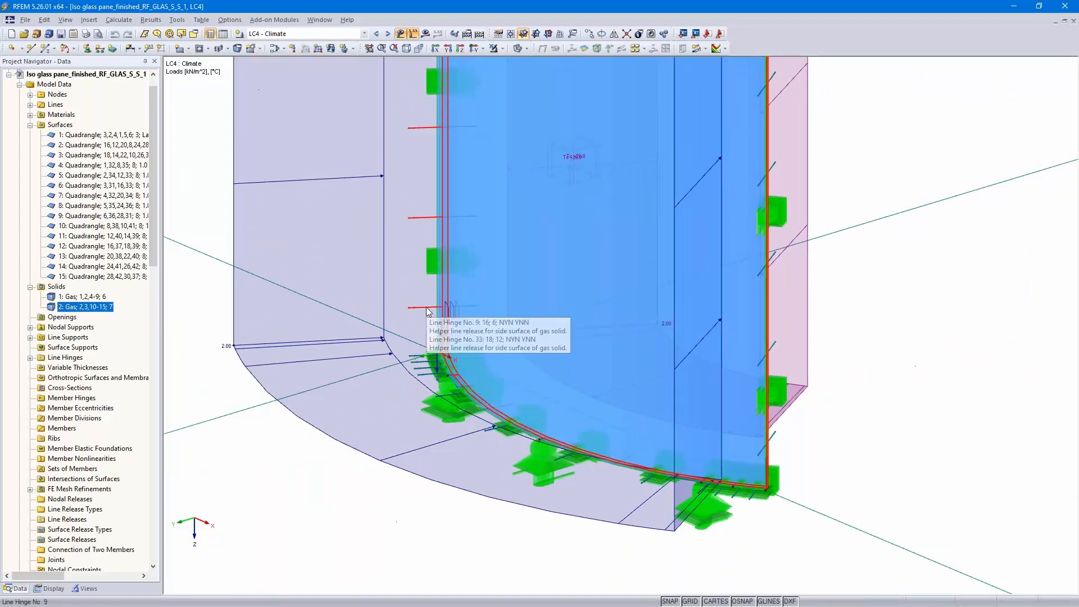
pyautogui.scroll(-5, 427, 311)
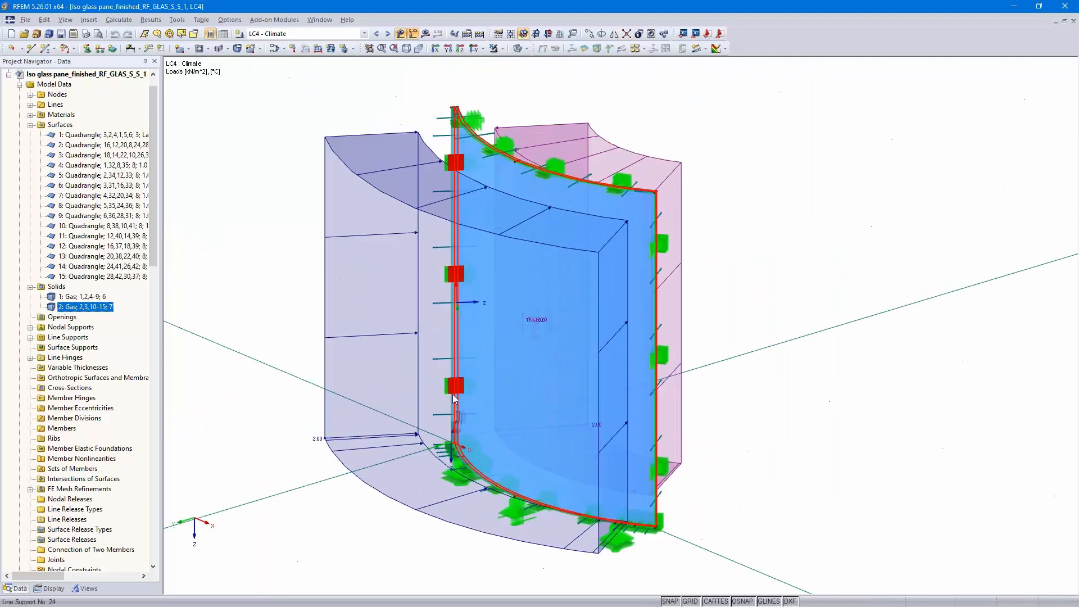
# Display load cases LC3 Height difference and LC4 Climate on the generated model and select the second gas solid
pyautogui.click(375, 34)
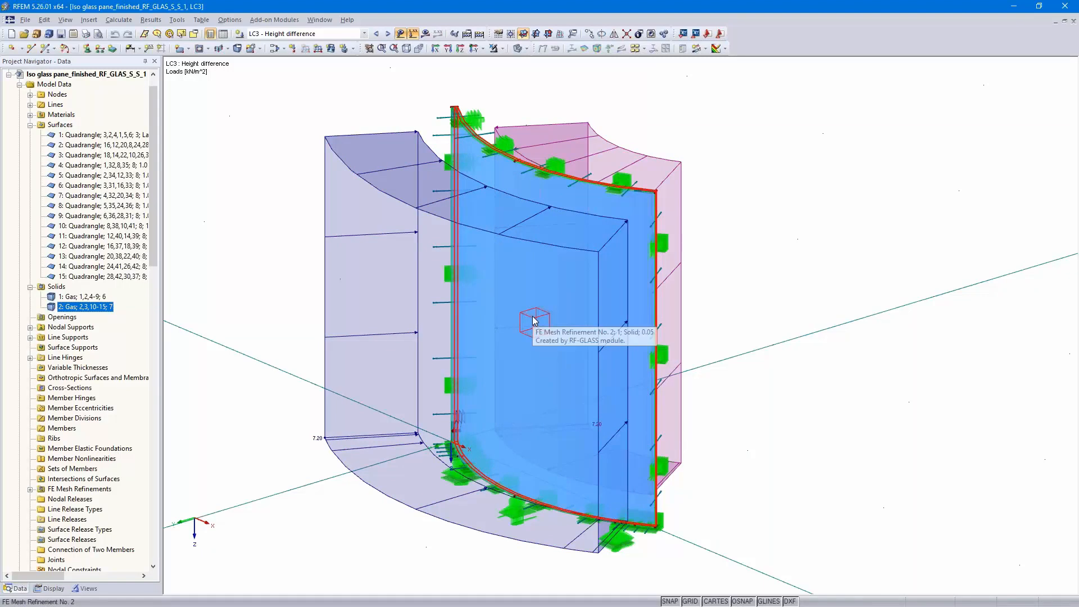
pyautogui.click(388, 34)
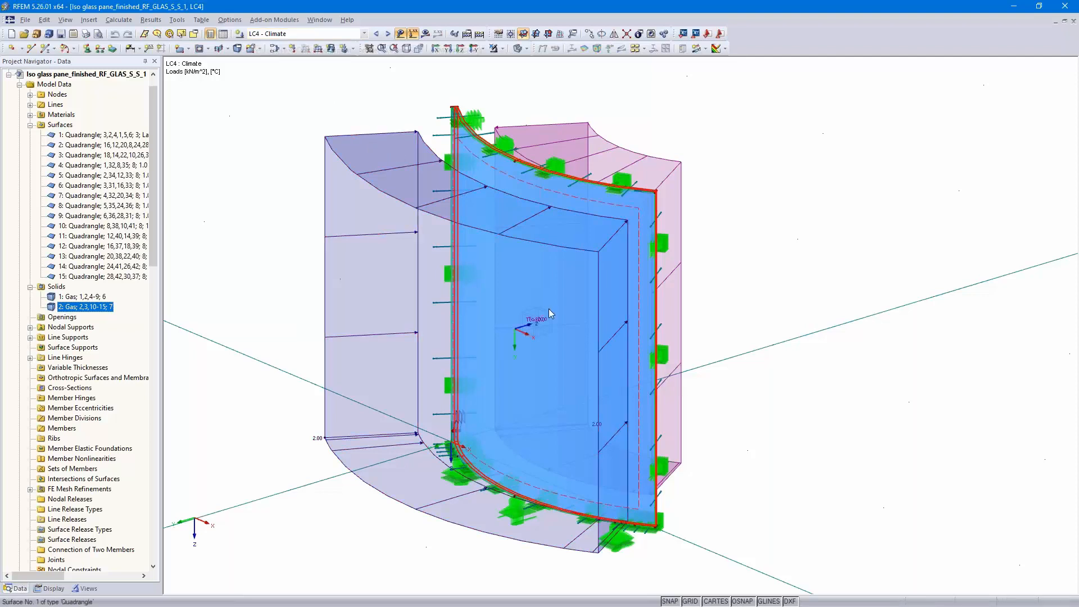
pyautogui.moveTo(538, 321)
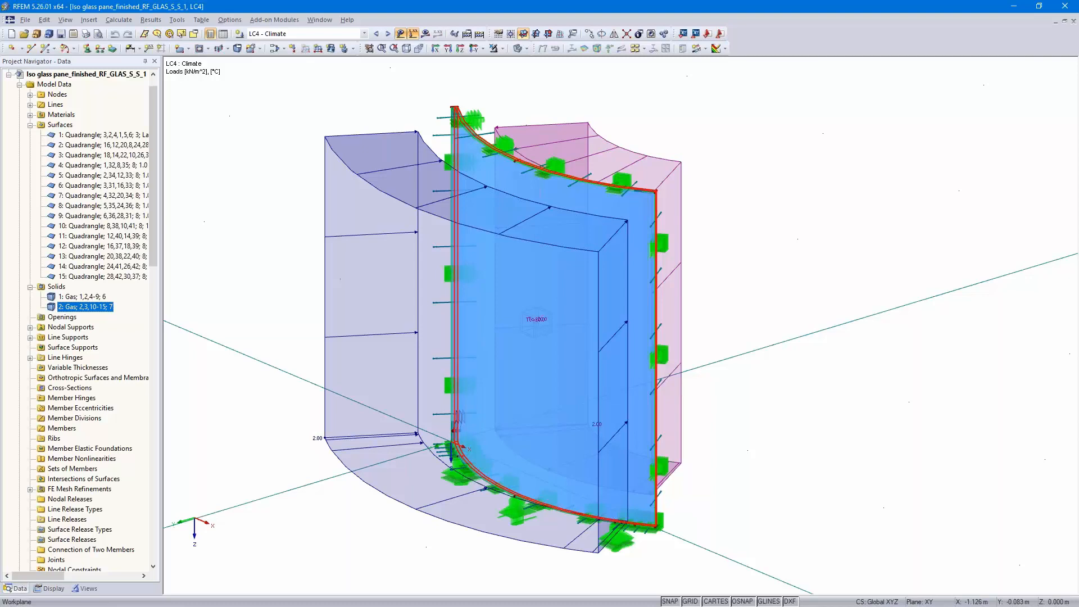
pyautogui.doubleClick(86, 307)
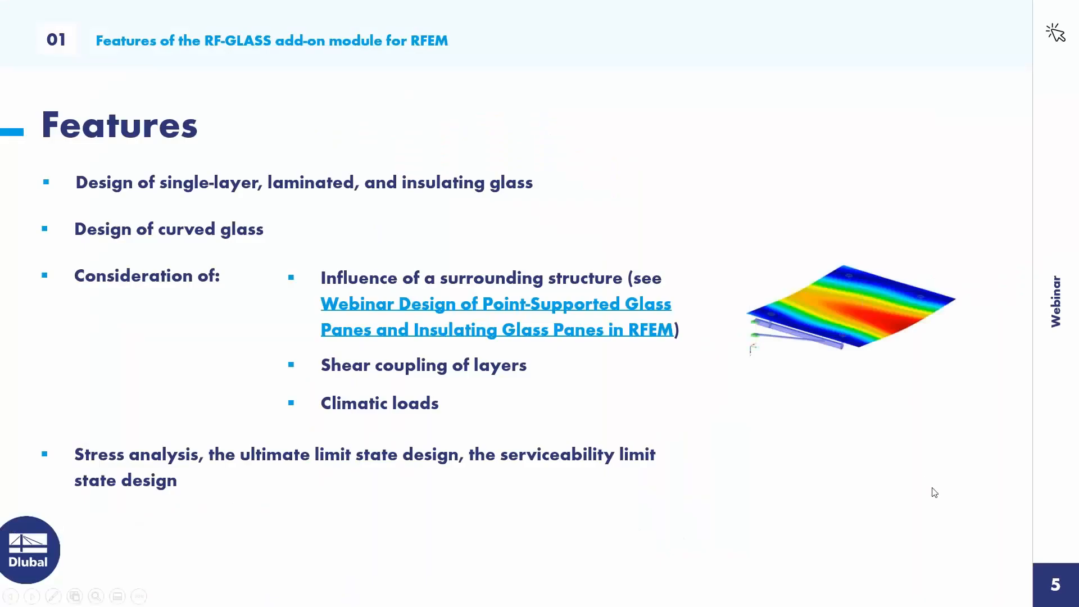
pyautogui.click(924, 459)
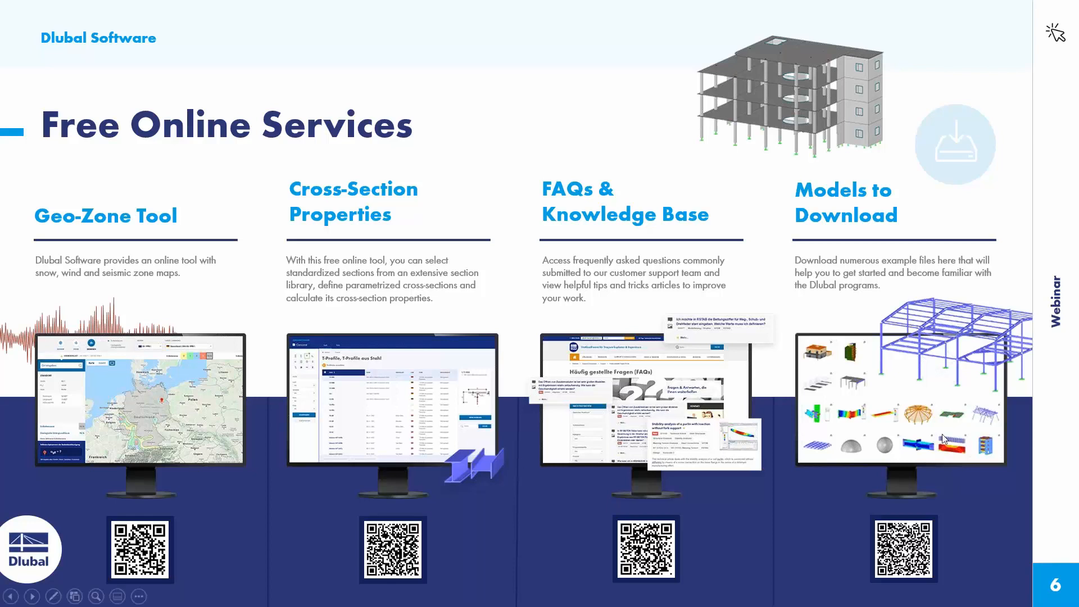
pyautogui.click(1012, 441)
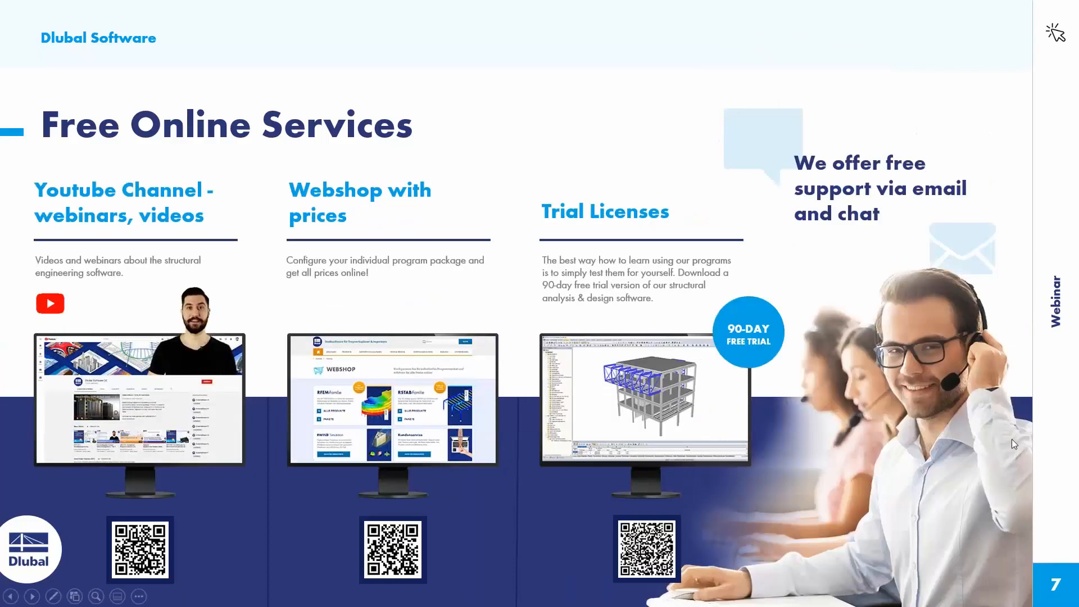